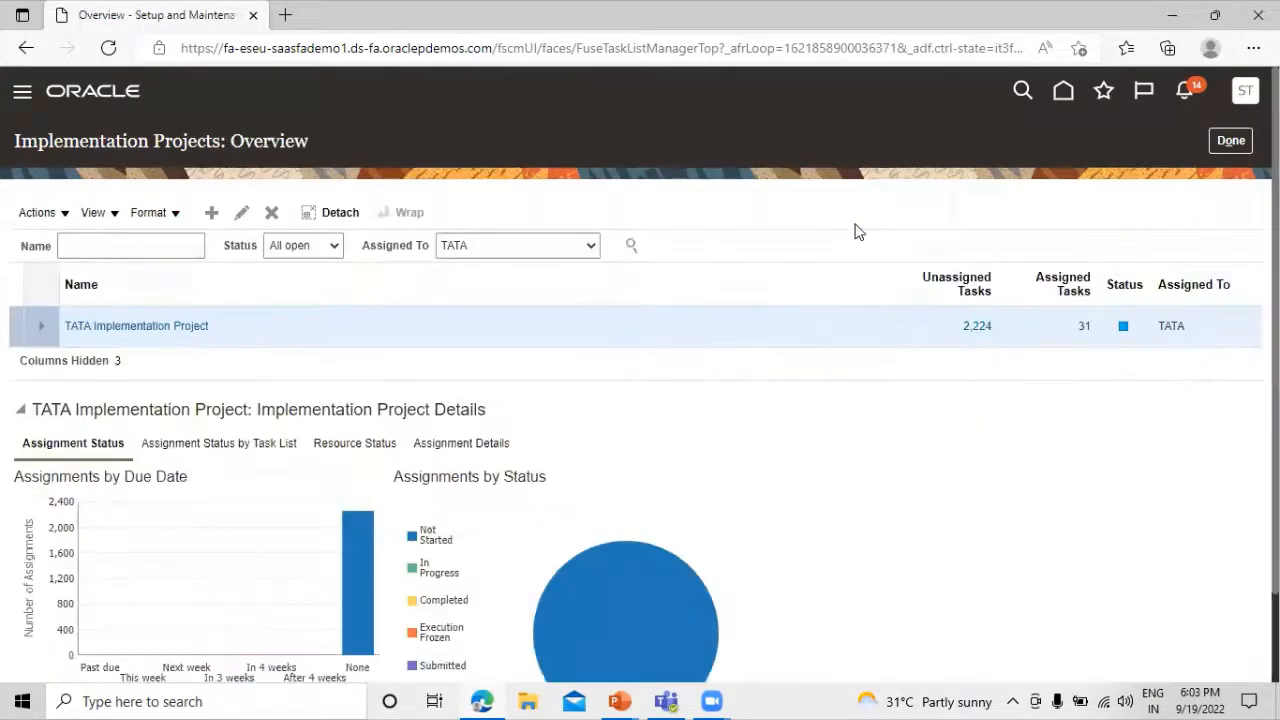
Open the TATA Implementation Project and search its tasks for "chart of accounts value set"
click(146, 328)
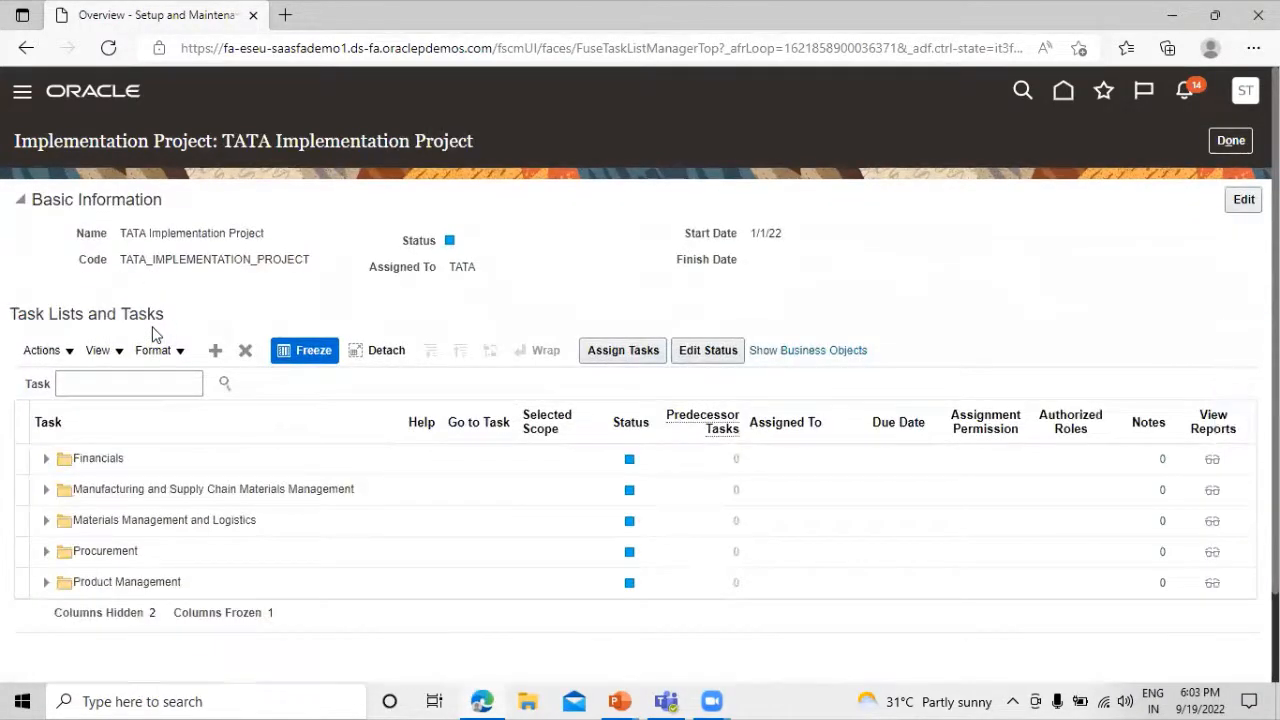
click(154, 384)
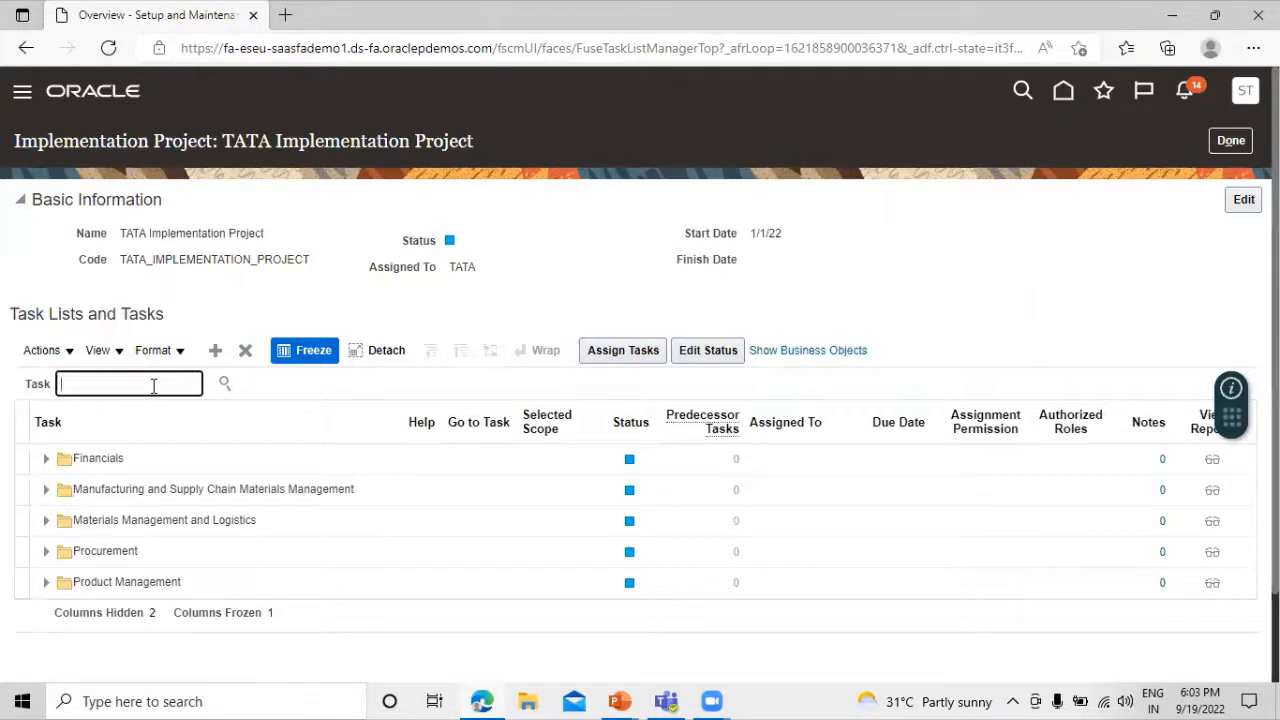
text(chart of accoun)
text(ts fa)
text(ly)
text(lue s)
text(e)
text(t)
key(Return)
Locate the Manage Chart of Accounts Value Sets task under the Financials path and go to that task
scroll(428, 317, down, 1)
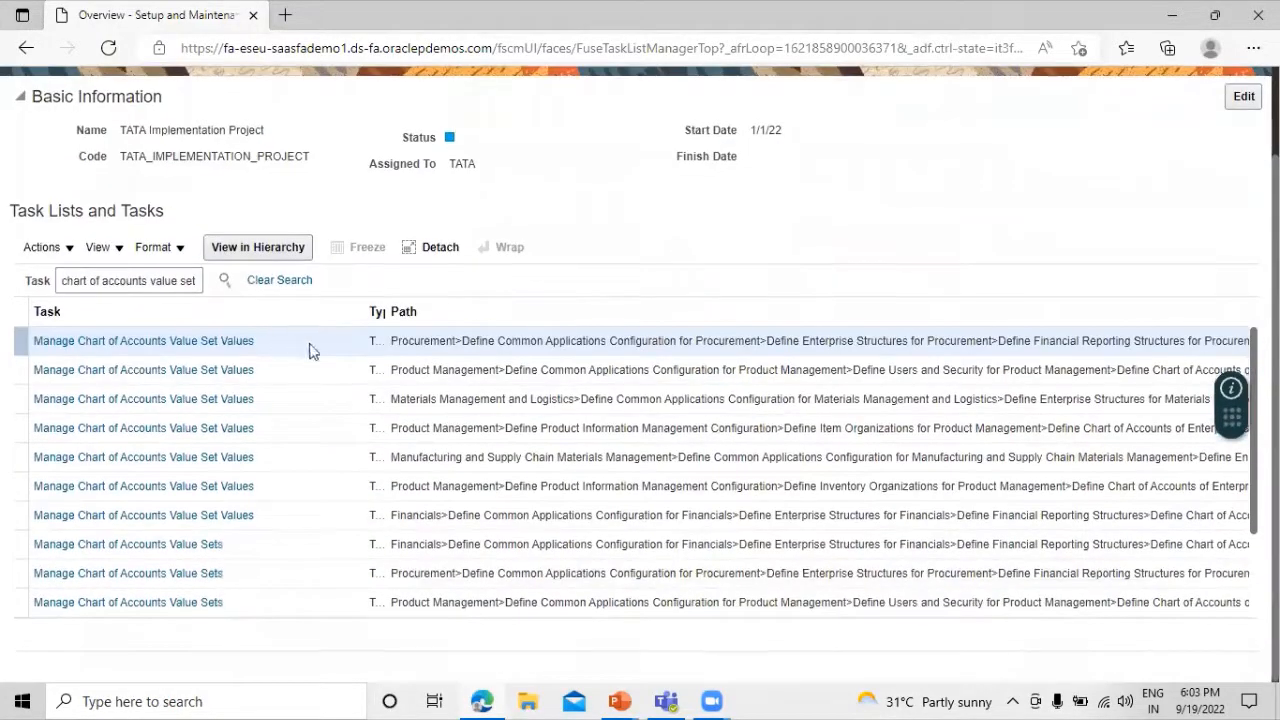
scroll(157, 591, down, 3)
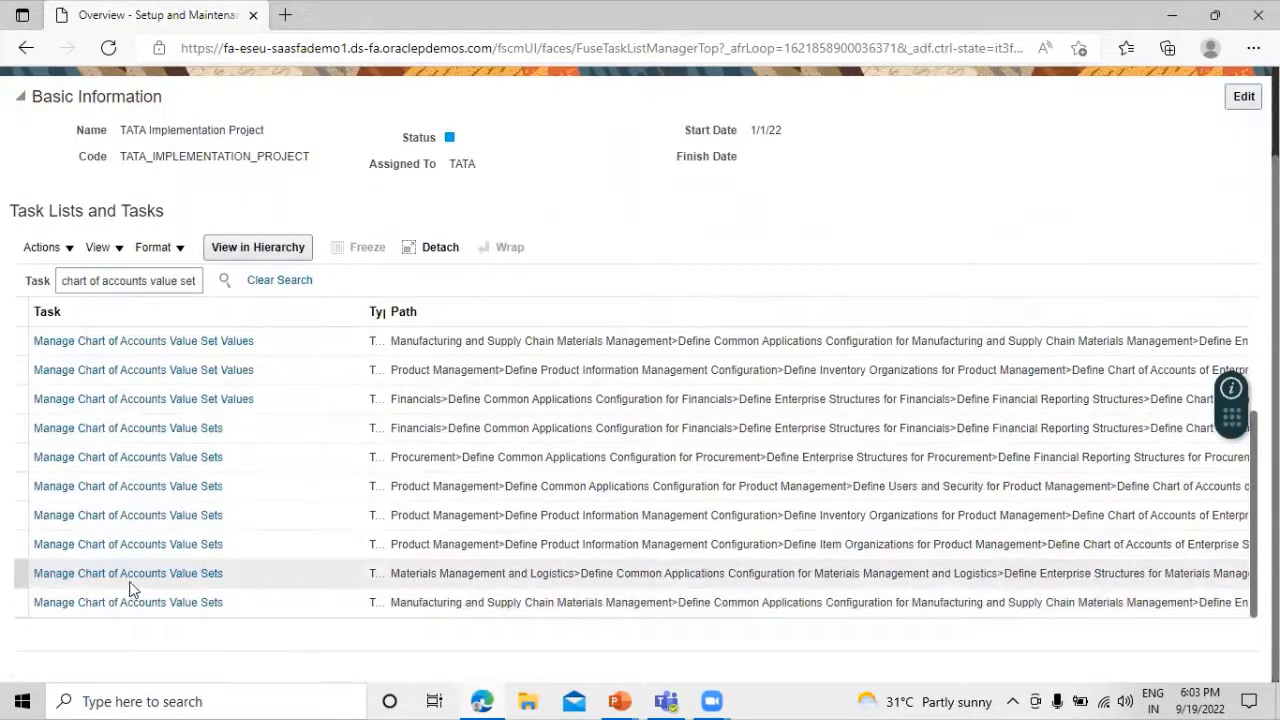
click(128, 424)
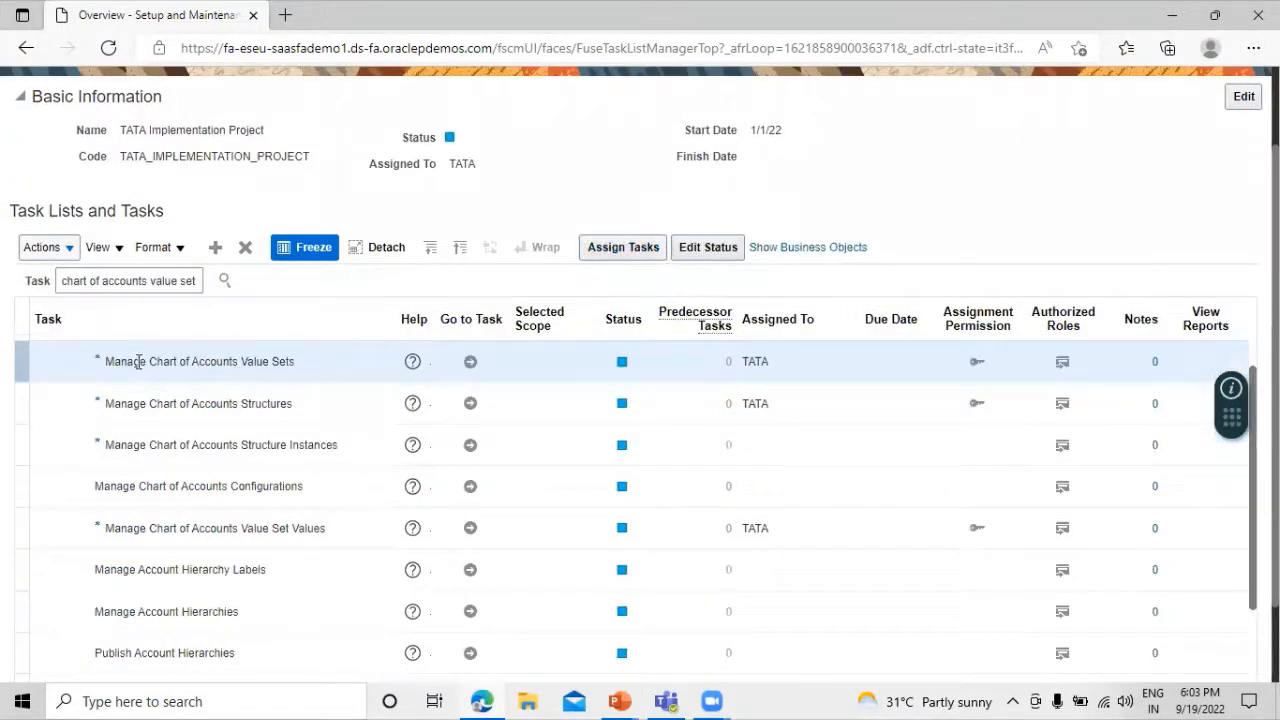
click(470, 362)
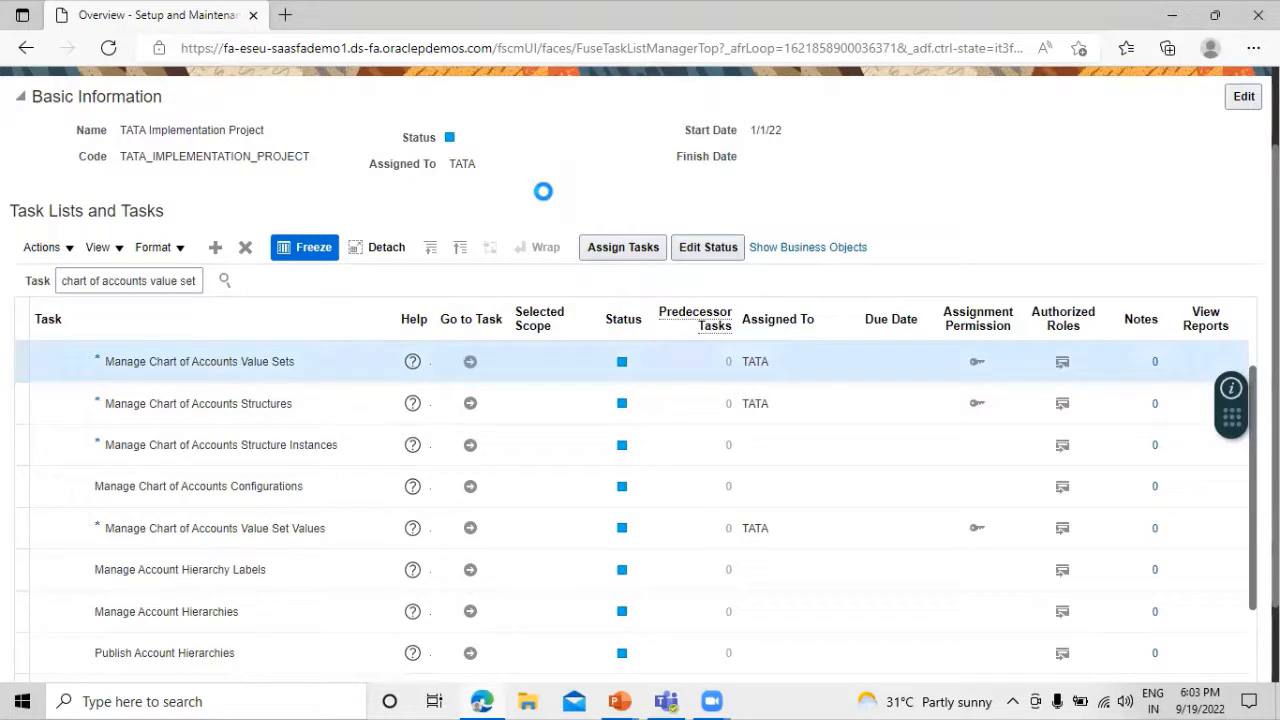
Search the value sets by the value set code "account tata"
click(296, 230)
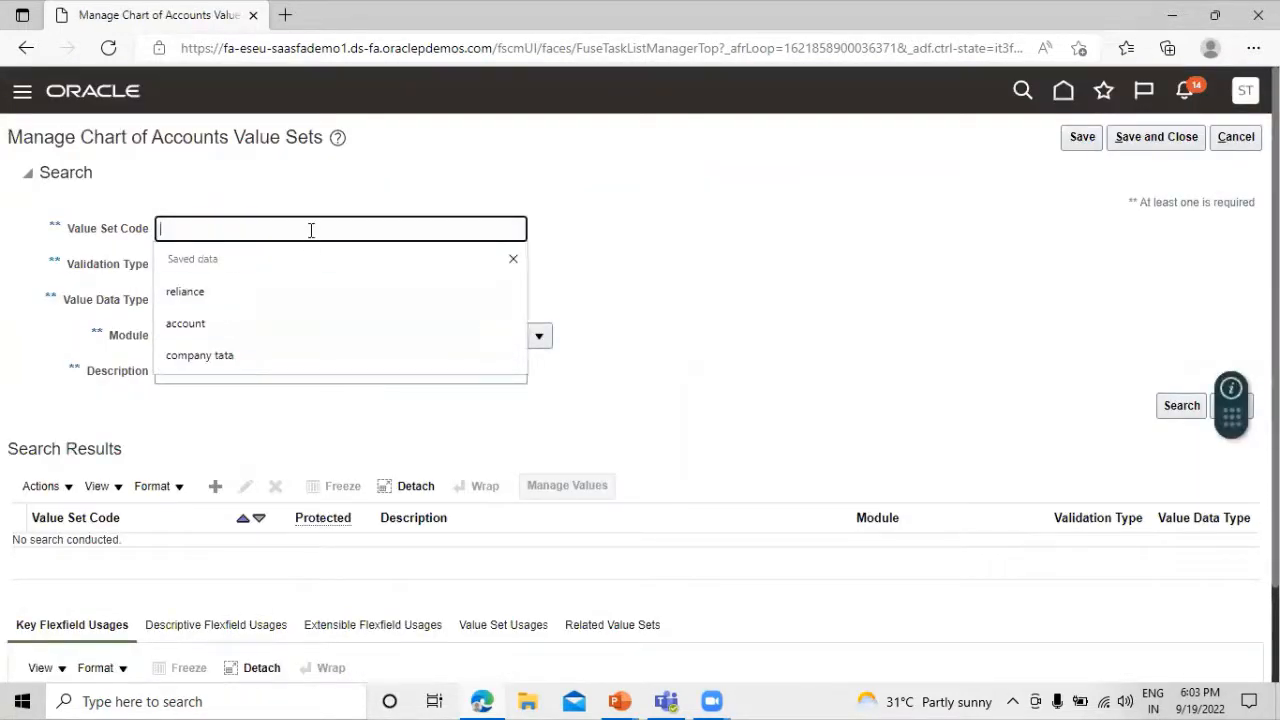
text(accou)
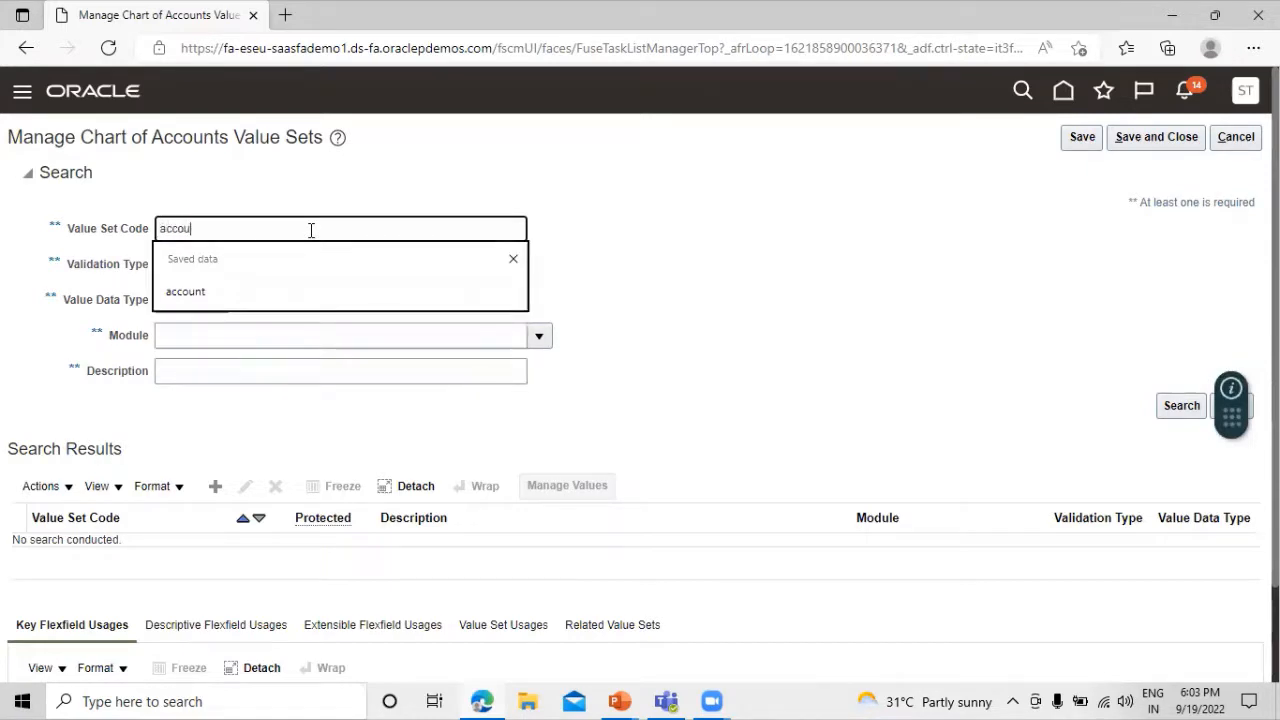
text(nt tata)
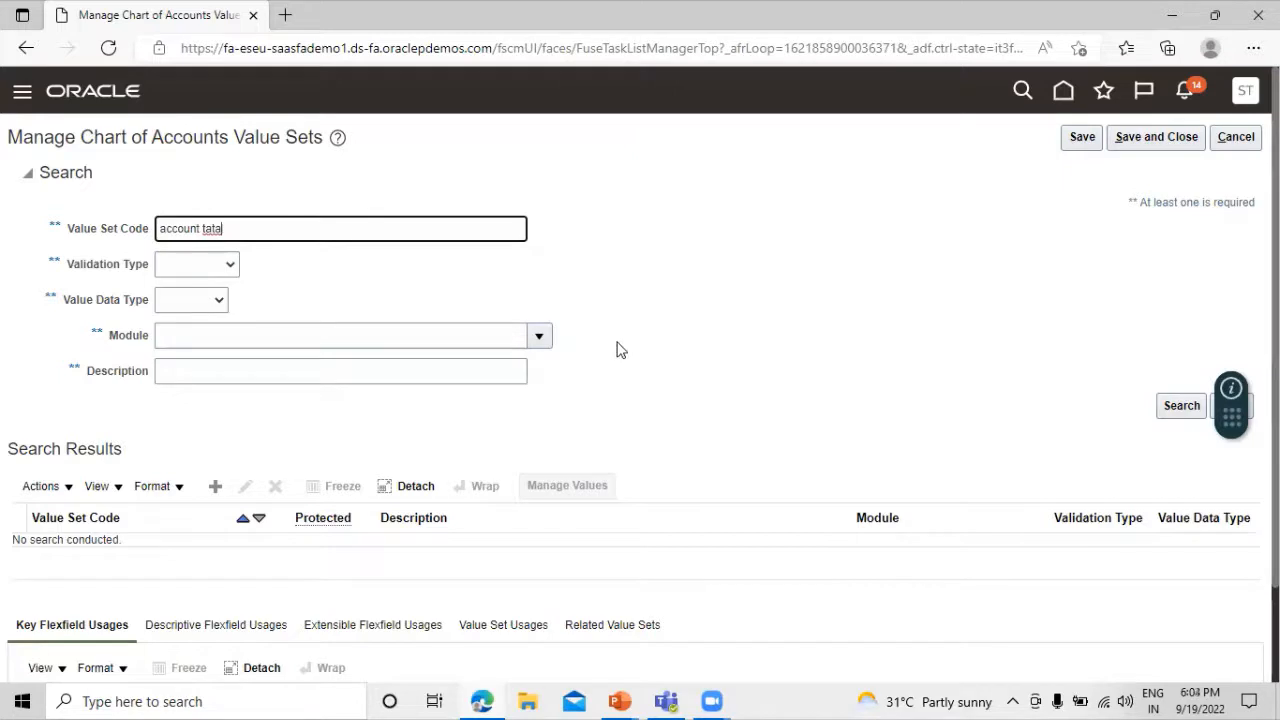
key(Return)
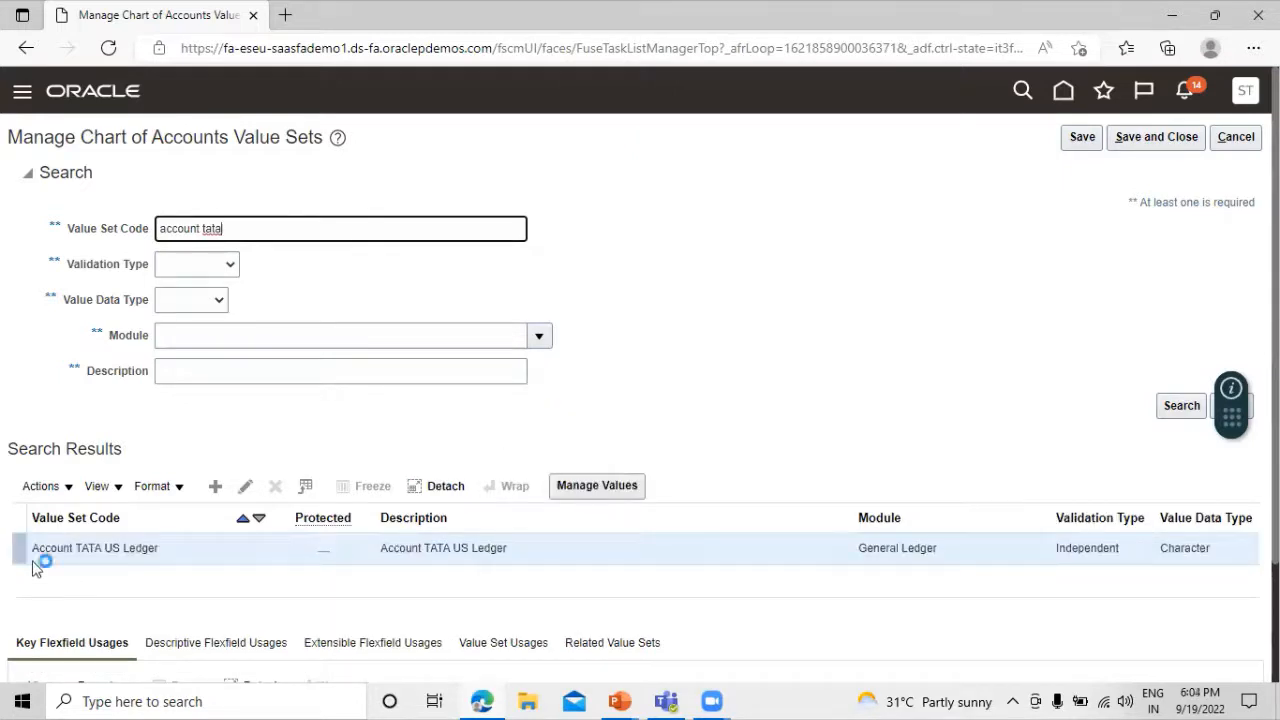
Open the Account TATA US Ledger value set for editing and go to managing its values
click(191, 553)
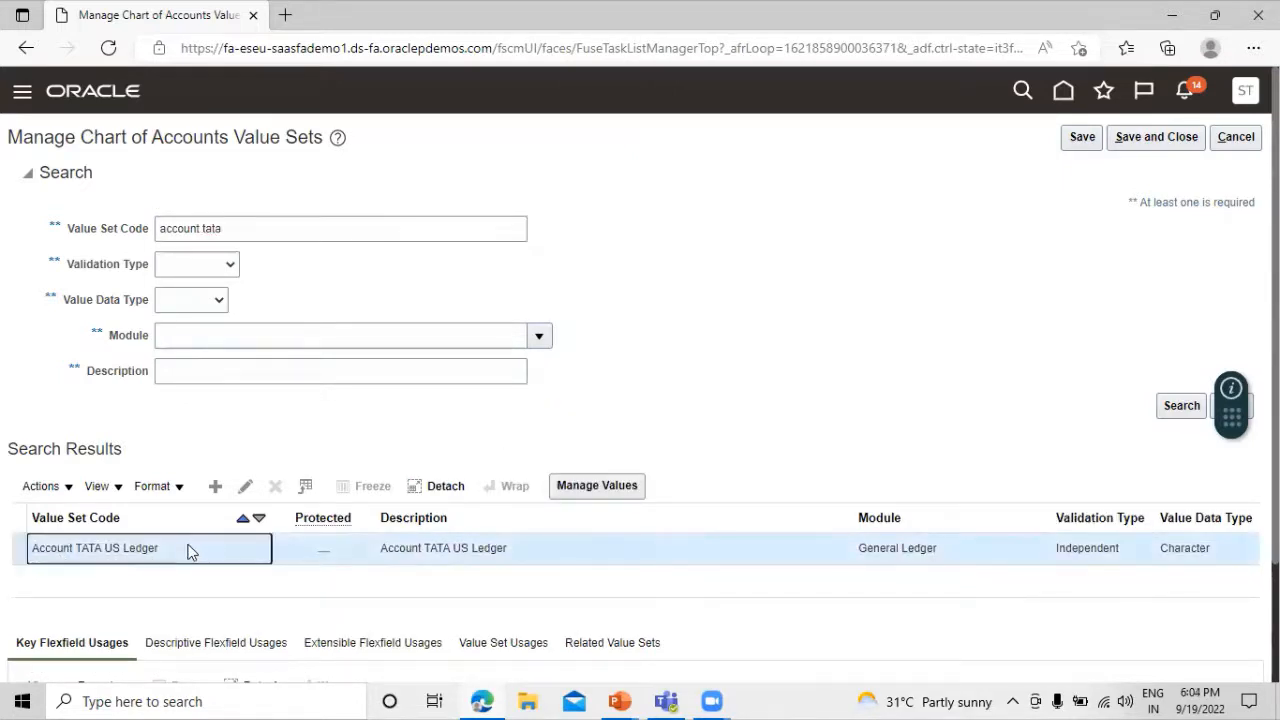
click(245, 487)
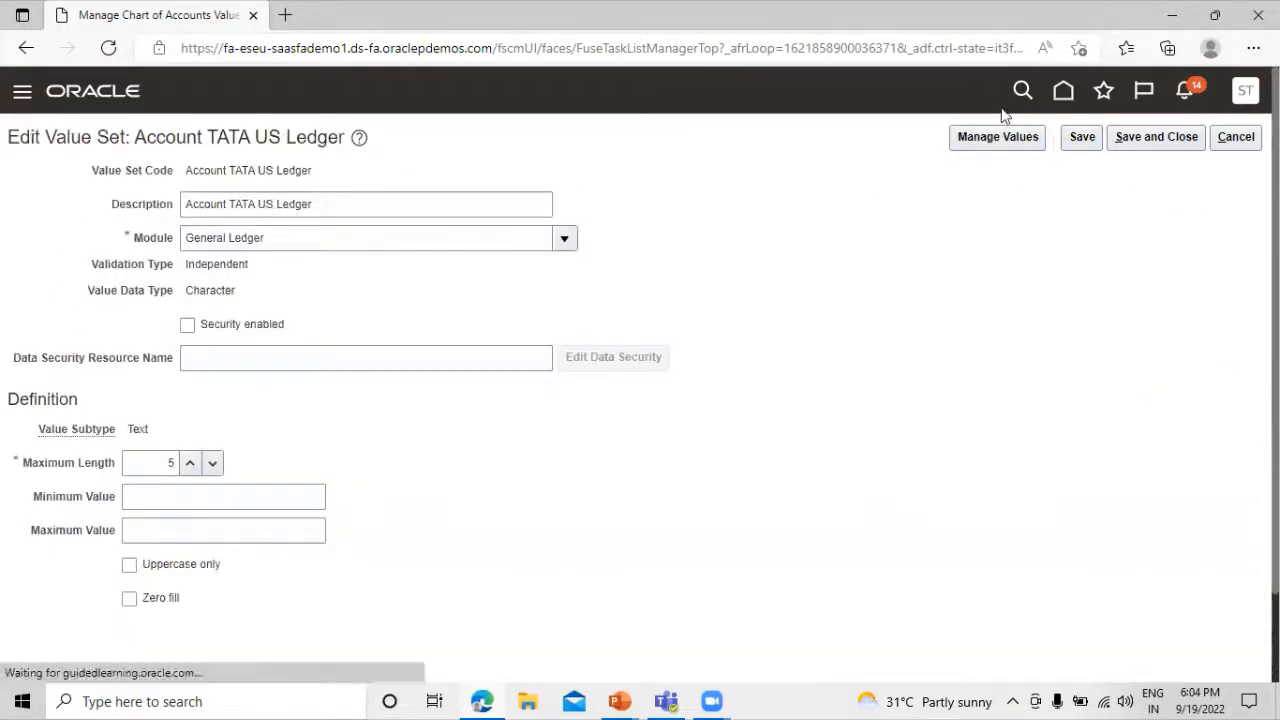
click(1003, 143)
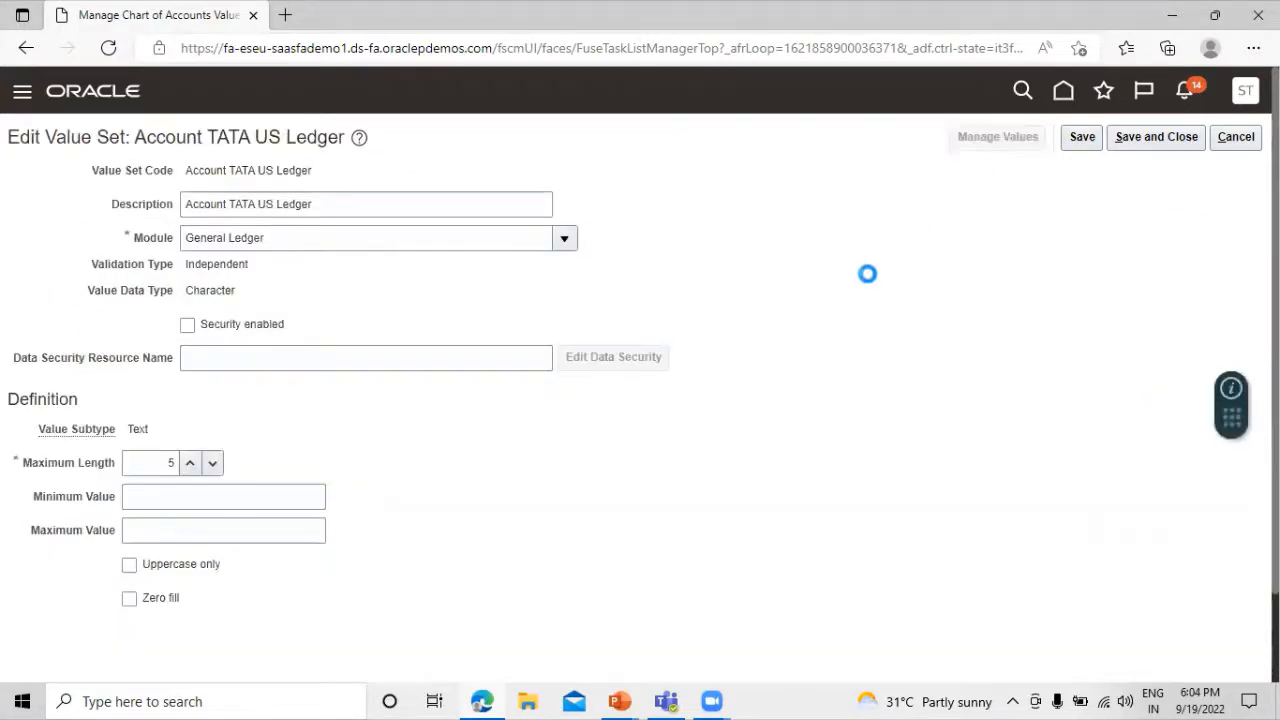
Search the value set's values by description for "charge", and refine the search to "charge account"
click(213, 298)
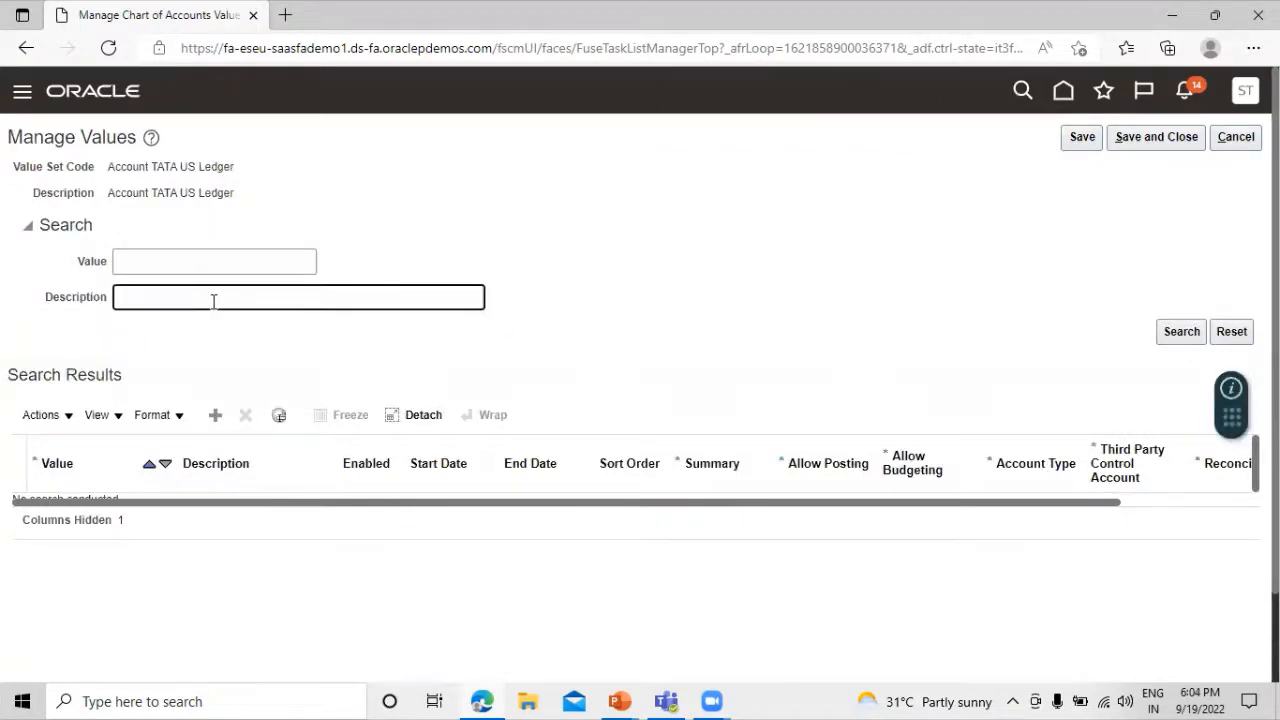
text(charge)
click(1173, 330)
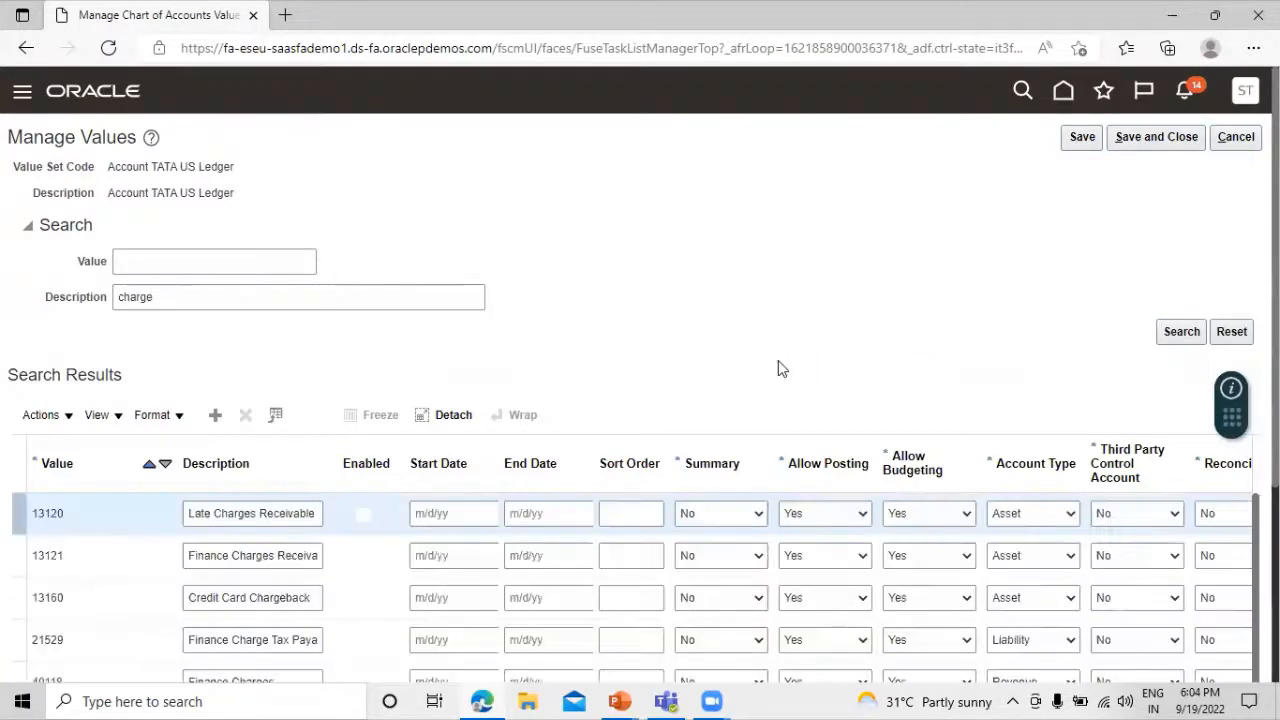
click(180, 291)
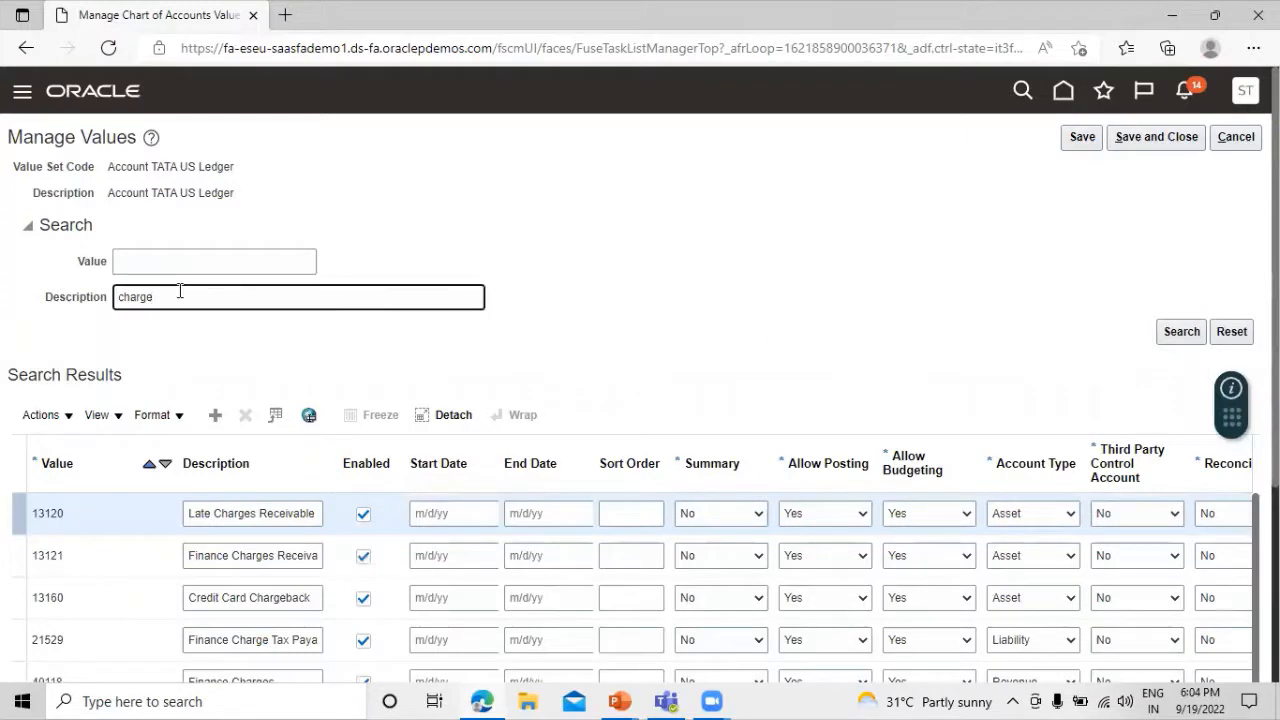
text(account)
click(1182, 331)
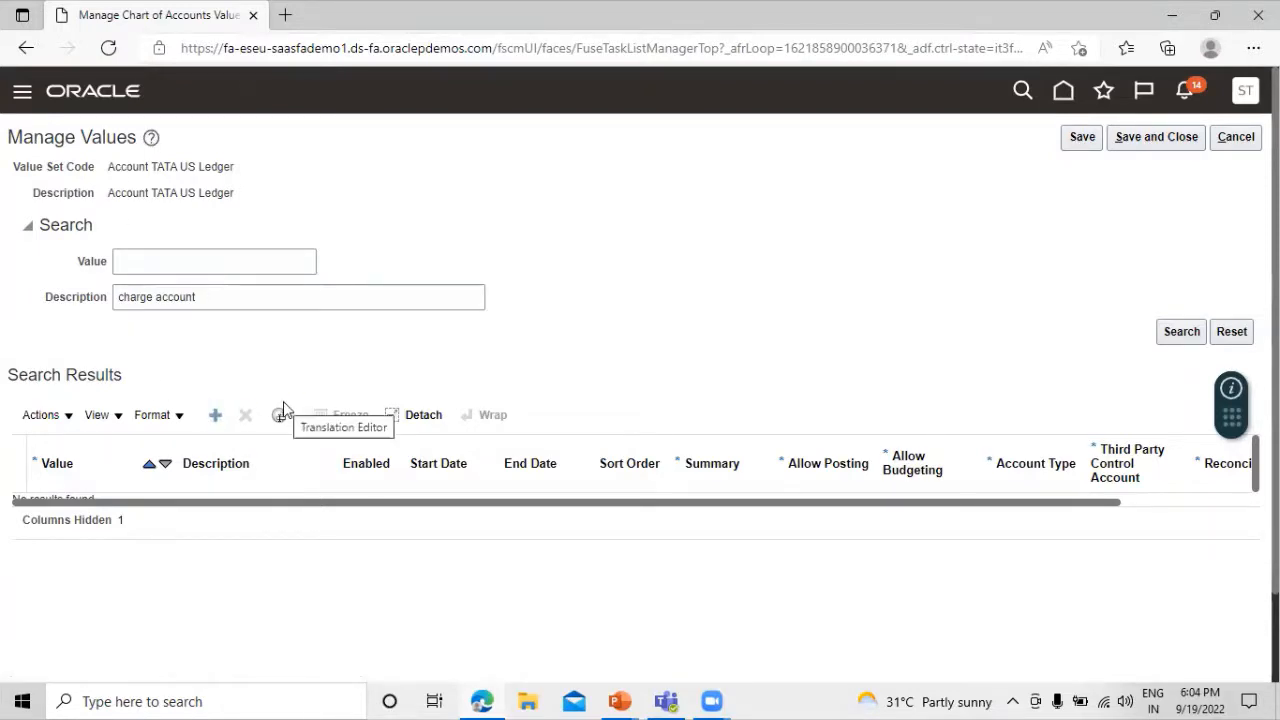
Add a value 911111 with the description Charge Account and the account type Expense
click(139, 514)
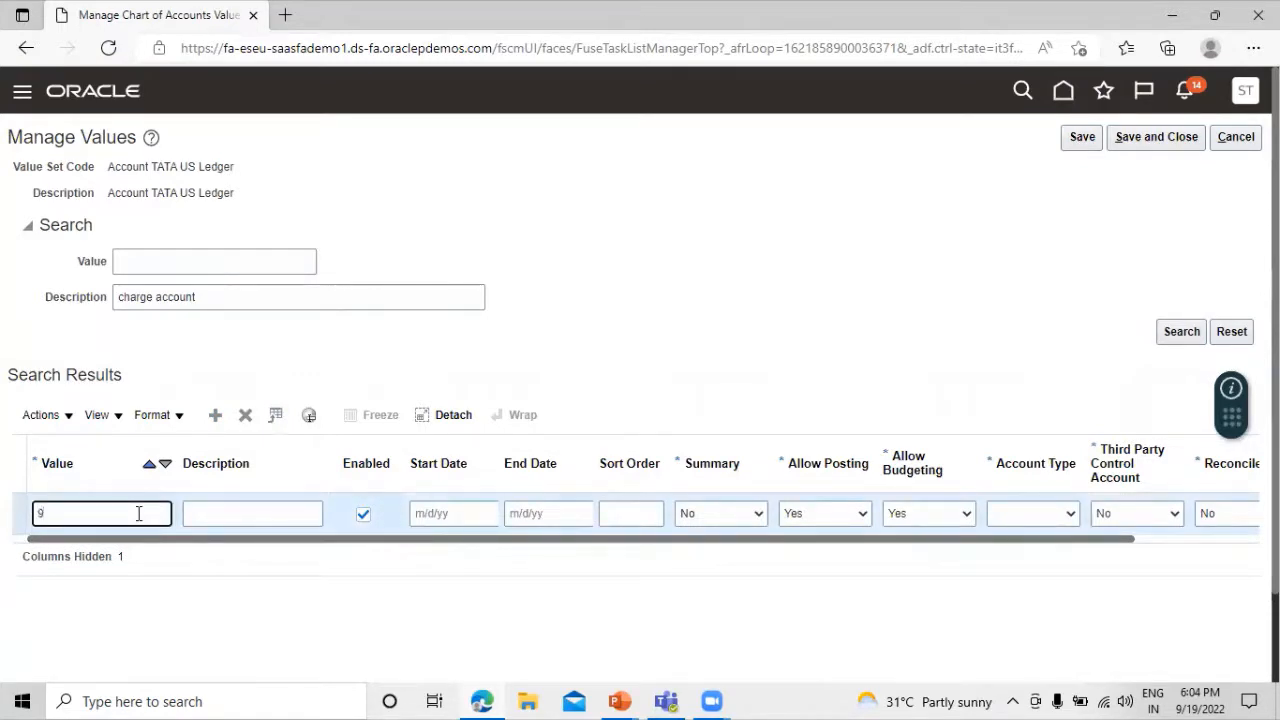
text(911111)
click(250, 509)
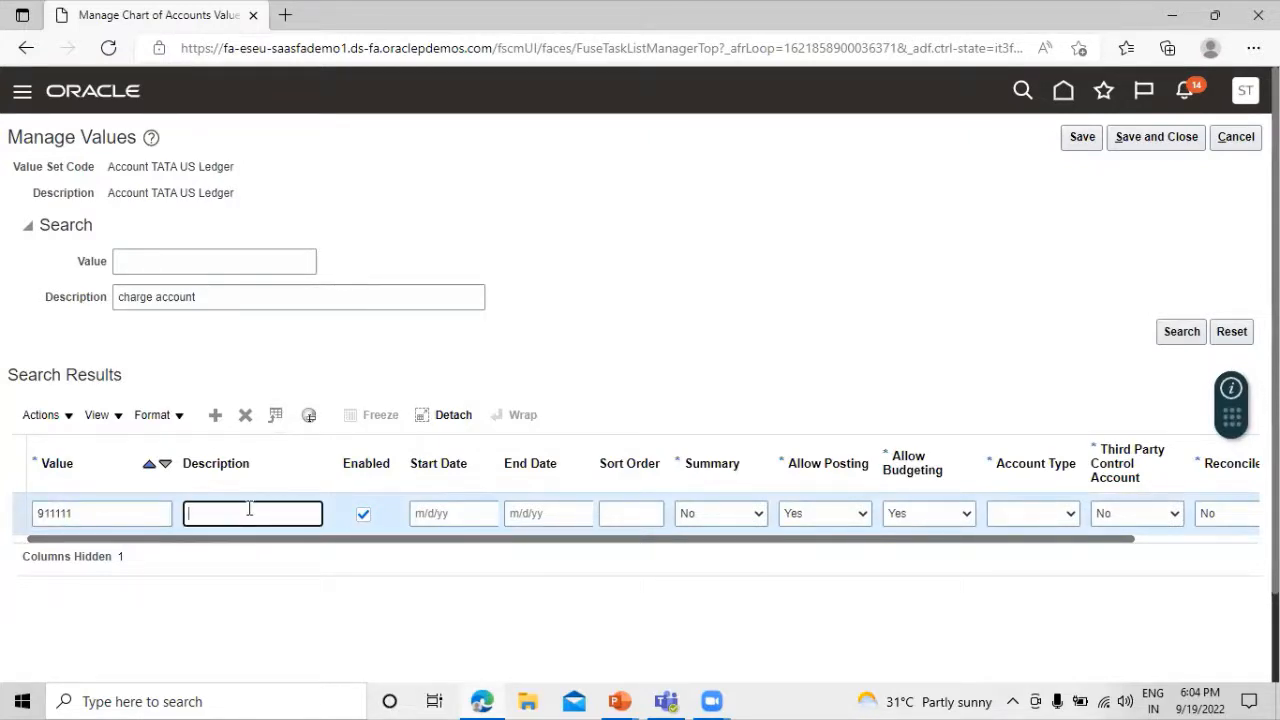
text(Cgar====)
key(BackSpace)
text(harge Account)
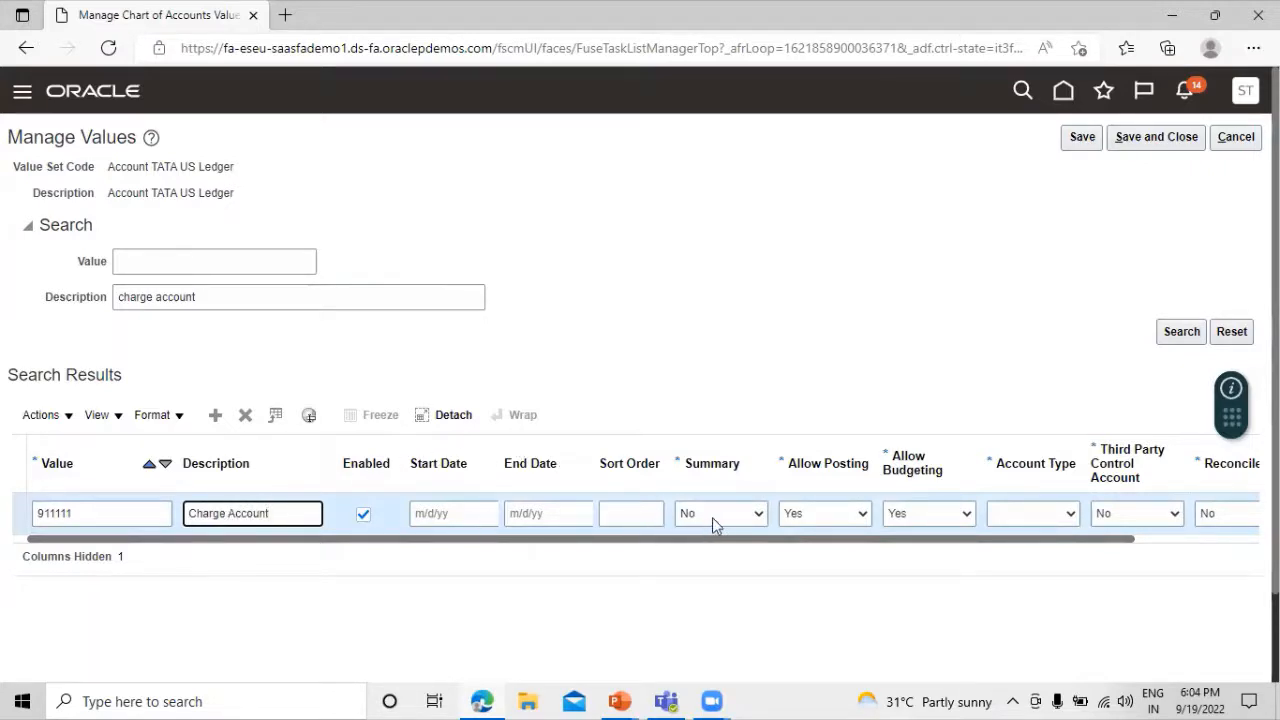
click(1070, 515)
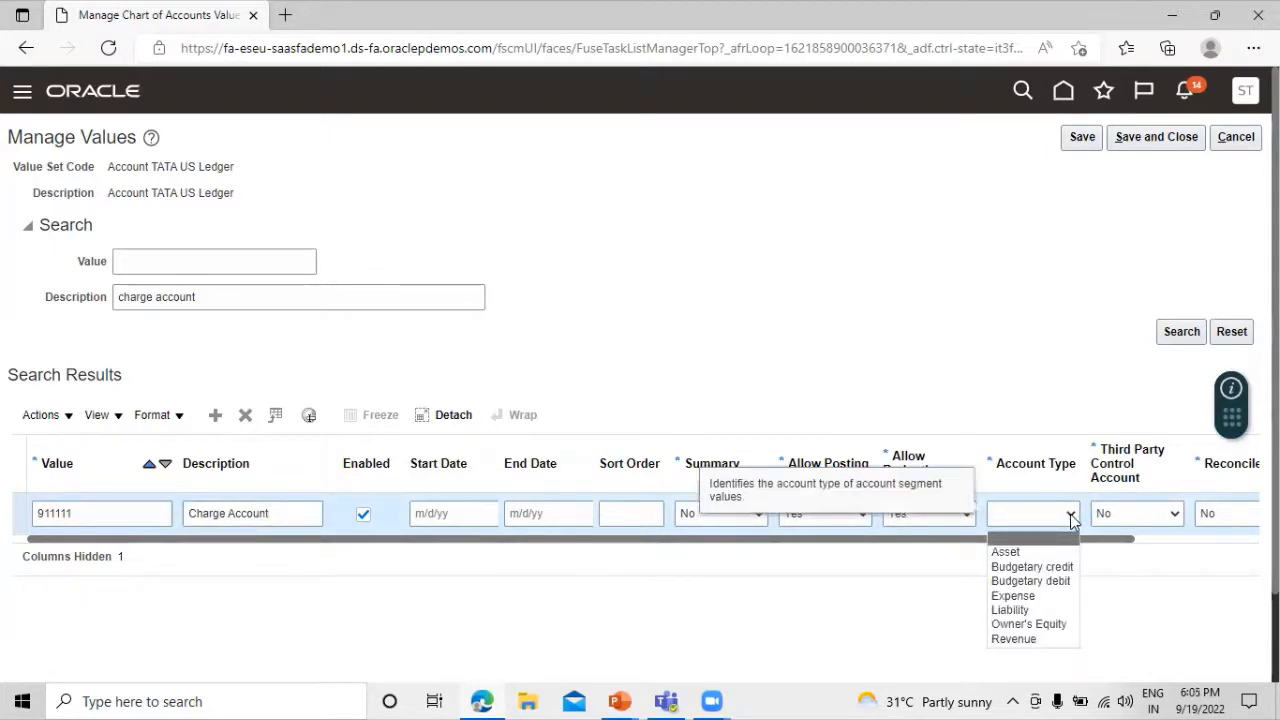
click(1055, 596)
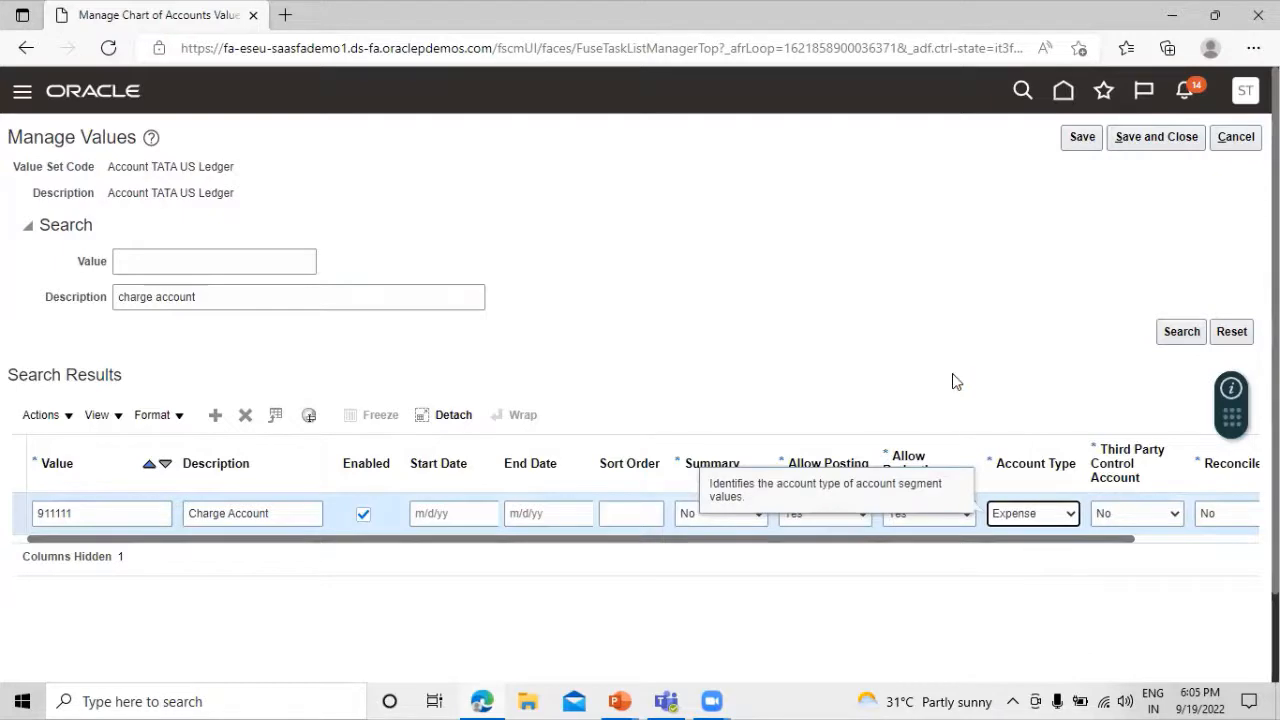
Shorten the Charge Account entry's value to 91111
drag(673, 540, 473, 540)
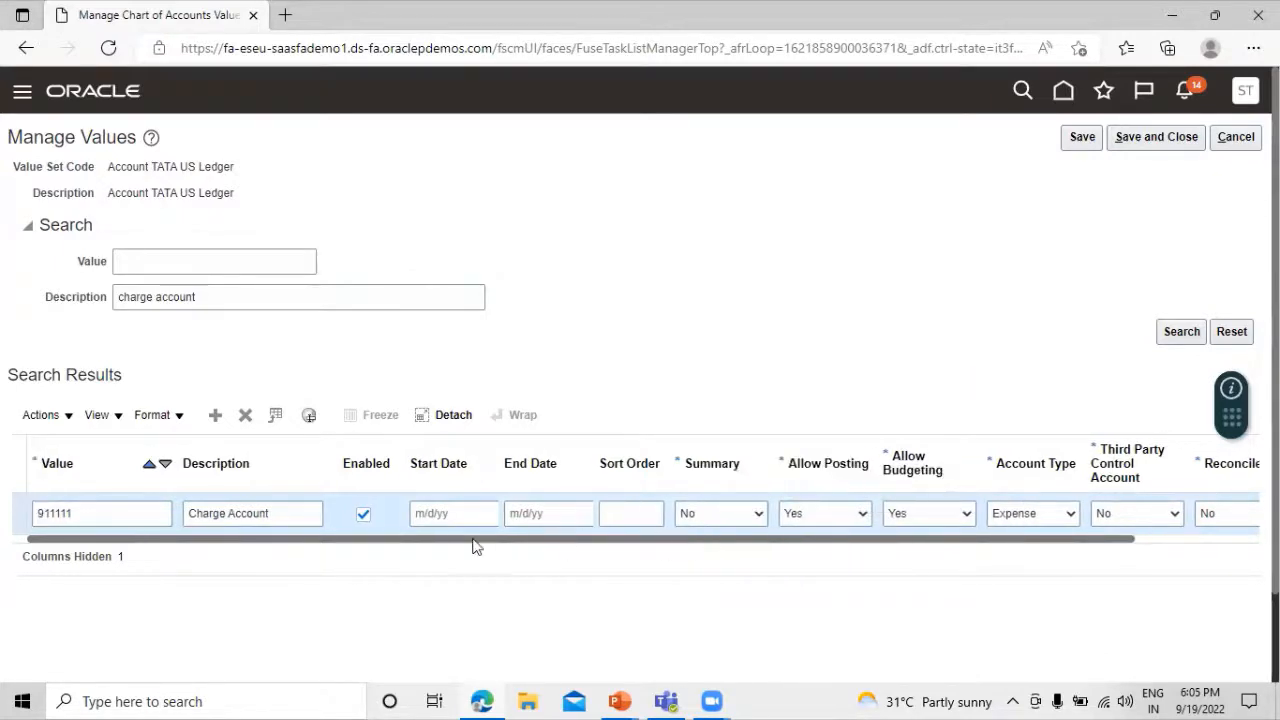
click(214, 415)
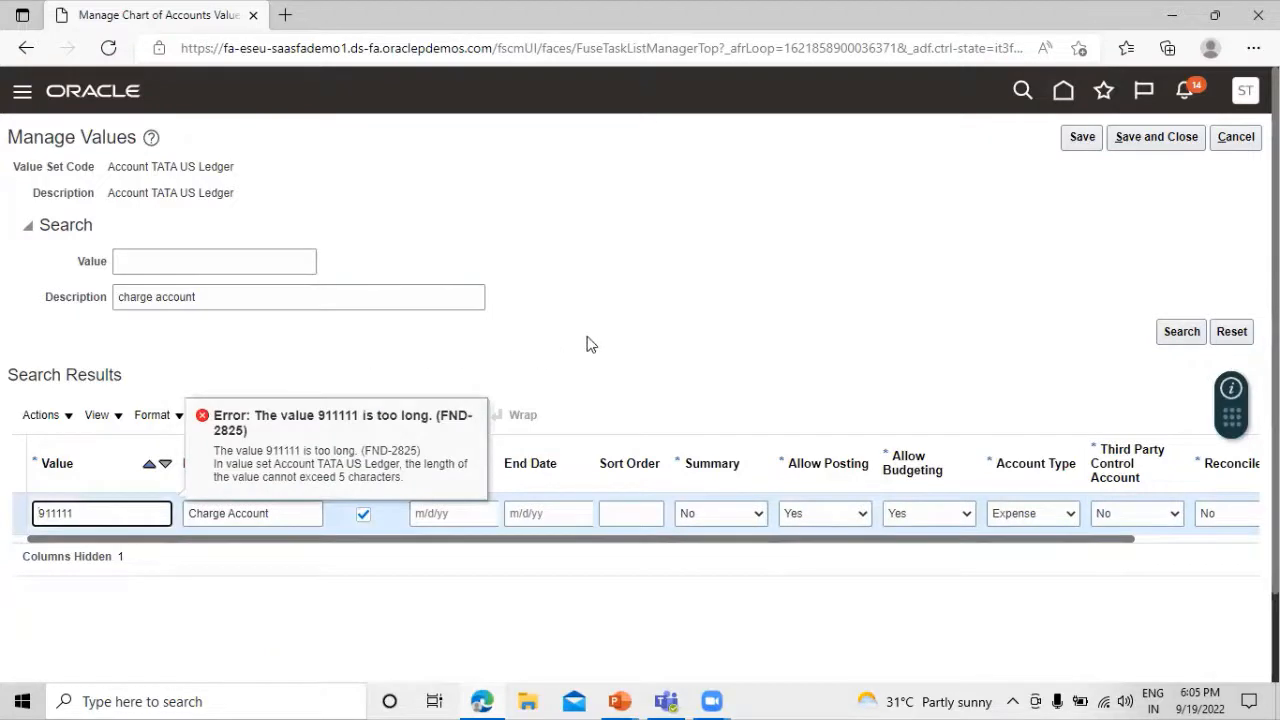
click(88, 512)
key(BackSpace)
Add another row to the value set and enter 91112 as its value
click(198, 425)
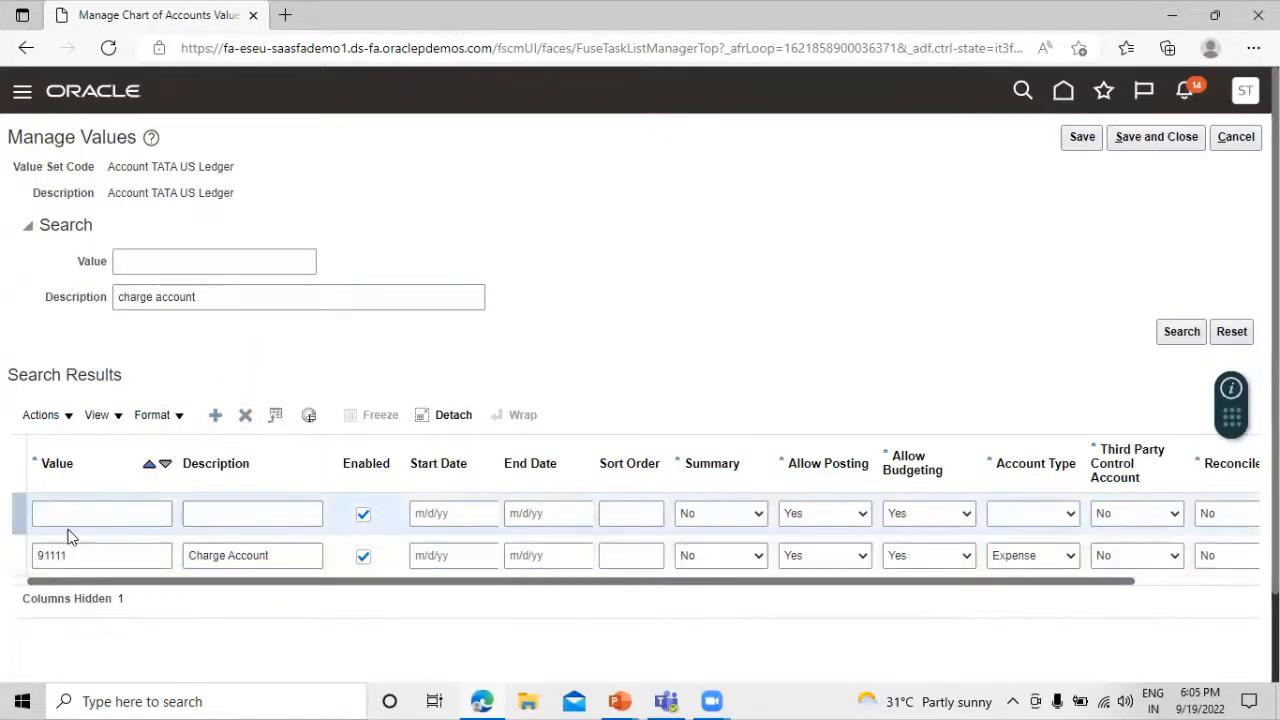
click(77, 513)
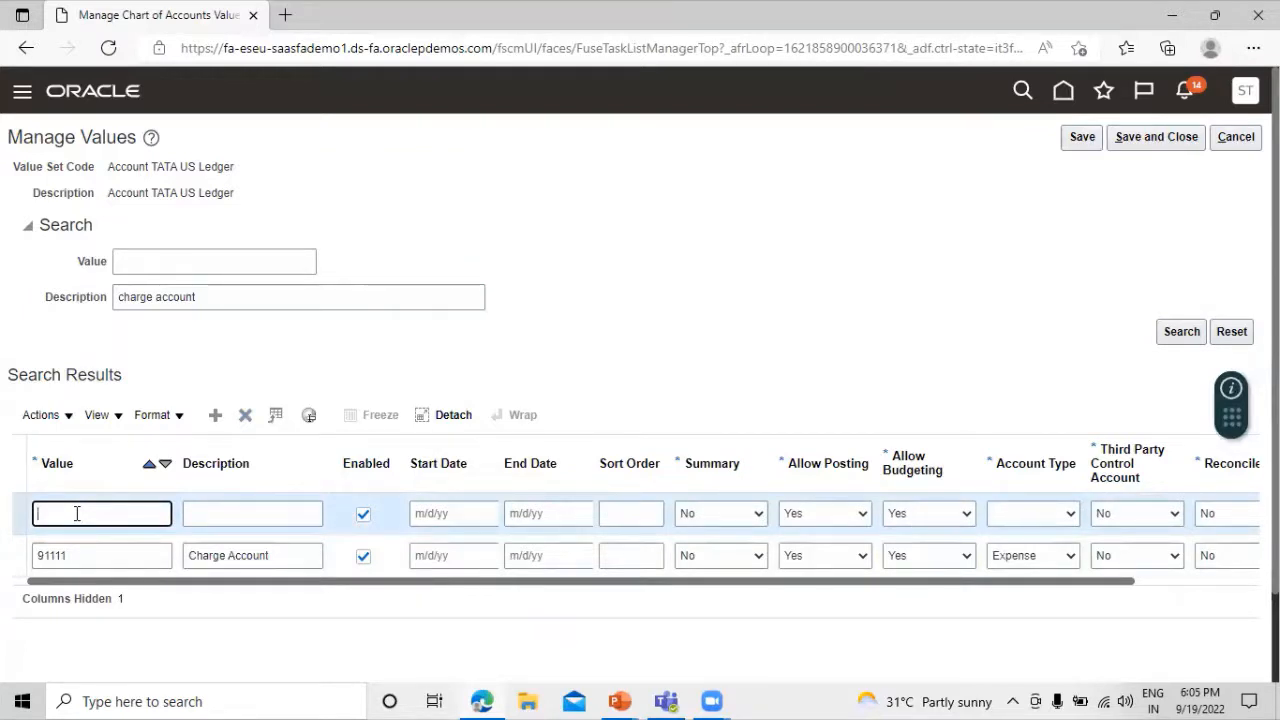
text(Accura)
key(BackSpace)
key(BackSpace)
key(BackSpace)
key(BackSpace)
key(BackSpace)
key(BackSpace)
text(91112)
key(Tab)
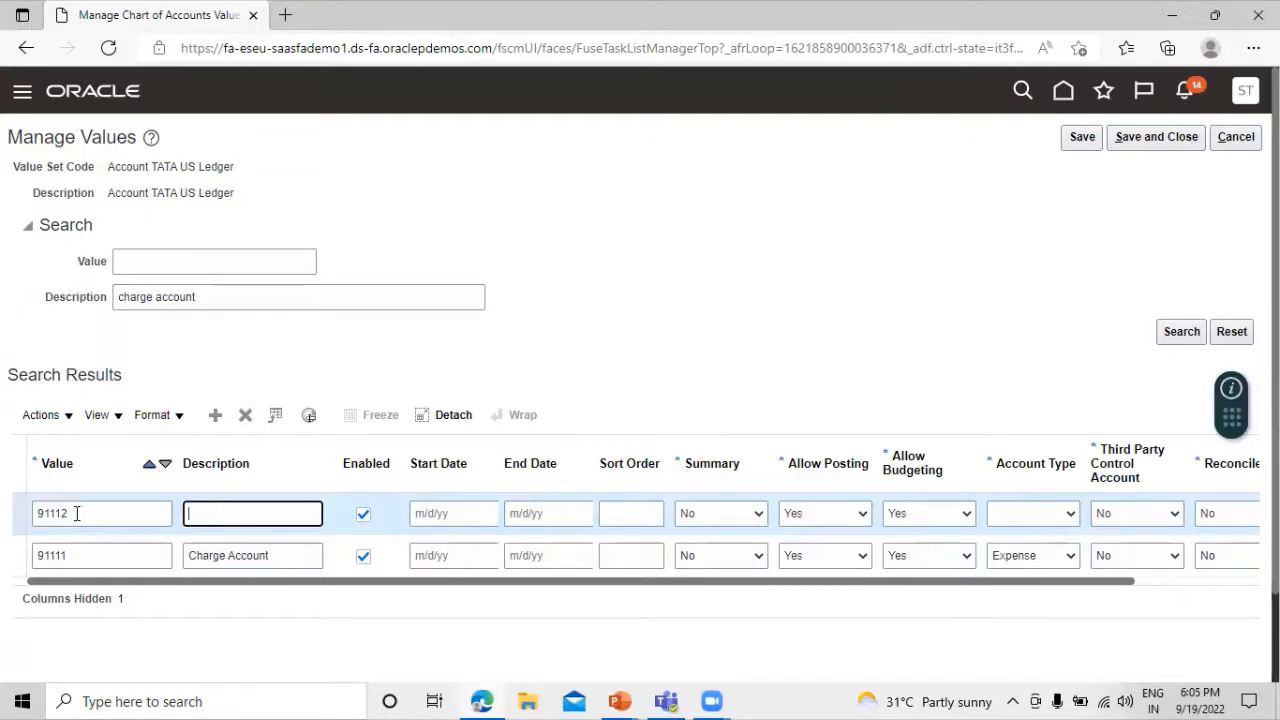
Describe value 91112 as Accrual Account and set its account type to Liability
text(Accural)
key(BackSpace)
key(BackSpace)
key(BackSpace)
key(BackSpace)
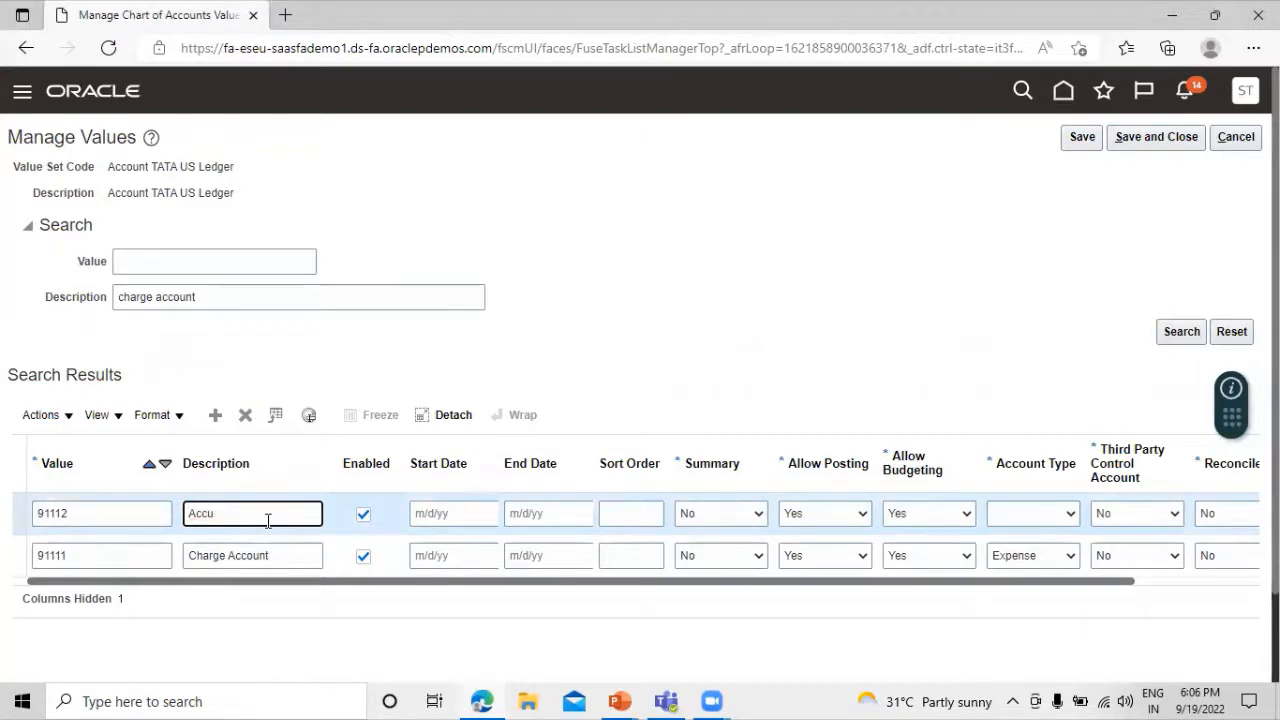
text(rual Account)
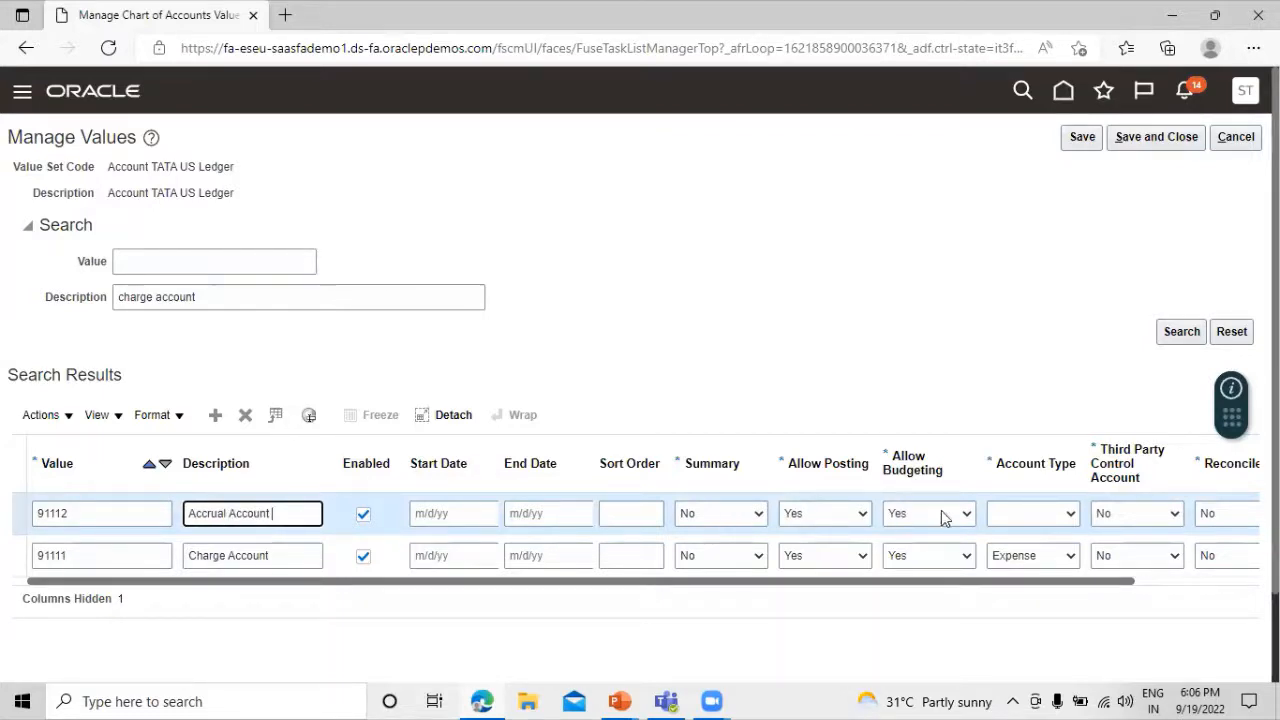
click(1068, 516)
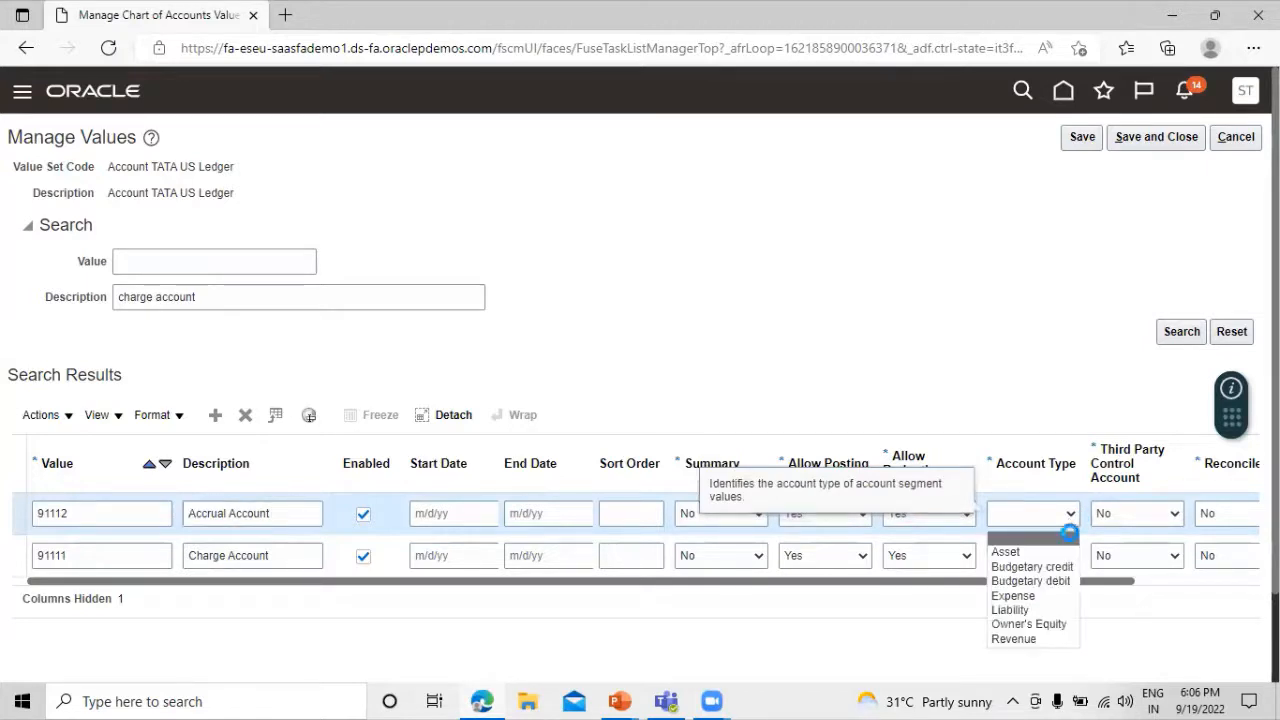
click(1057, 609)
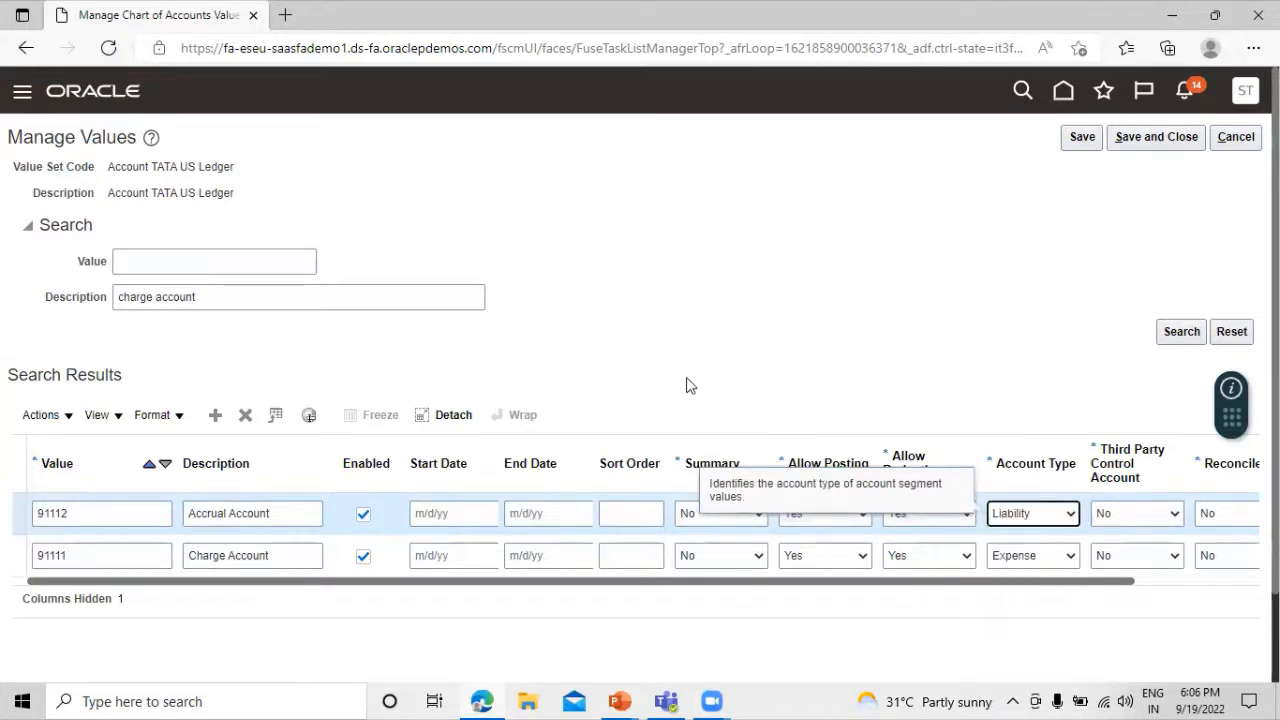
Add a value 91113 with the description Variance Account and the account type Expense
click(210, 420)
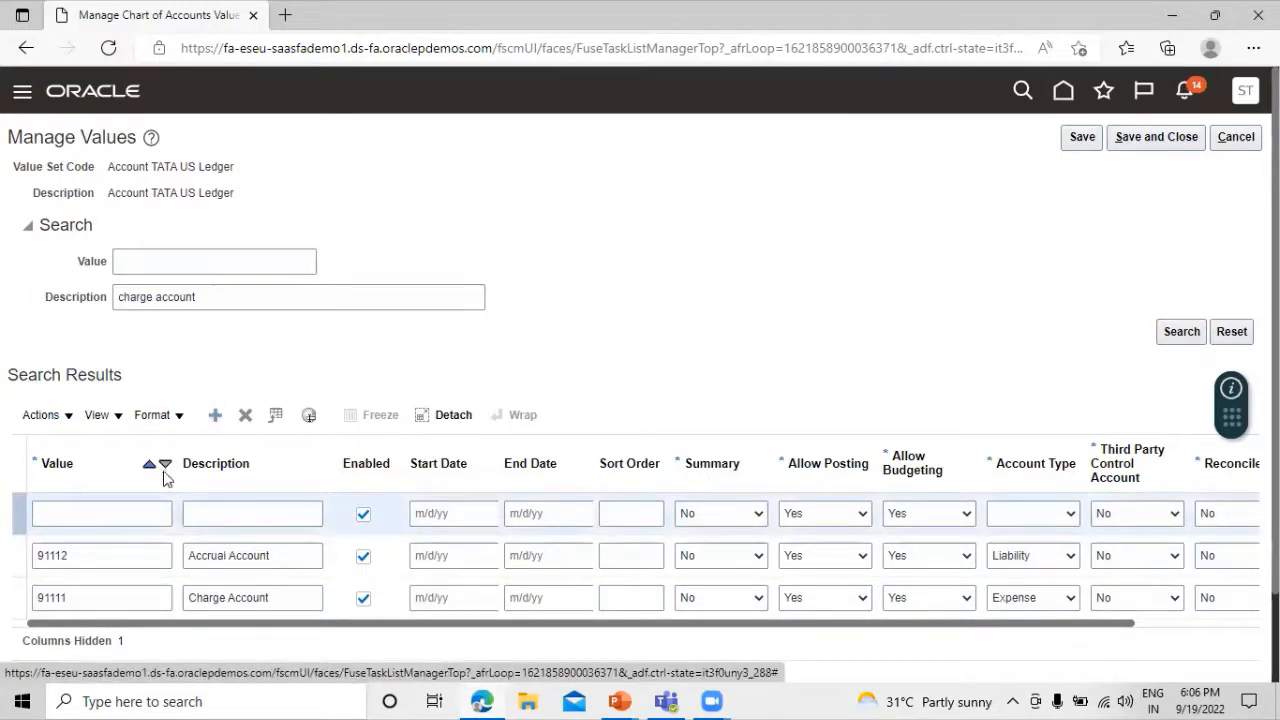
click(103, 520)
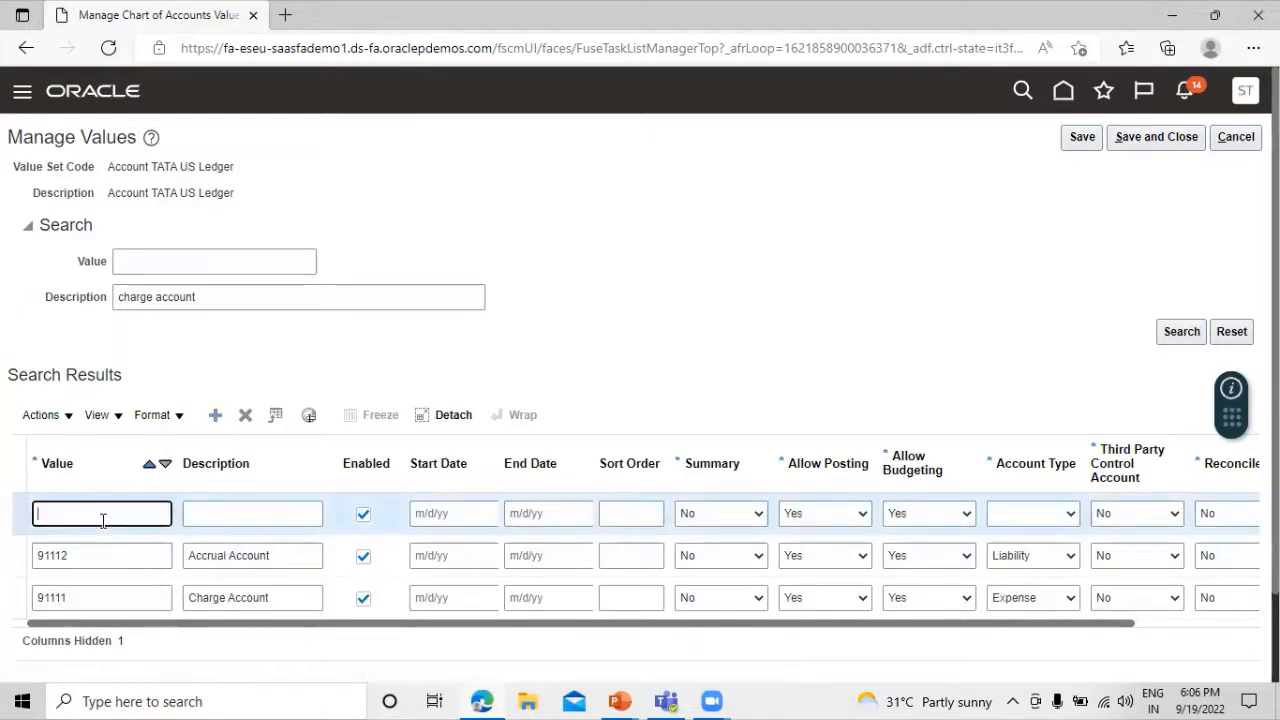
text(91113)
click(222, 515)
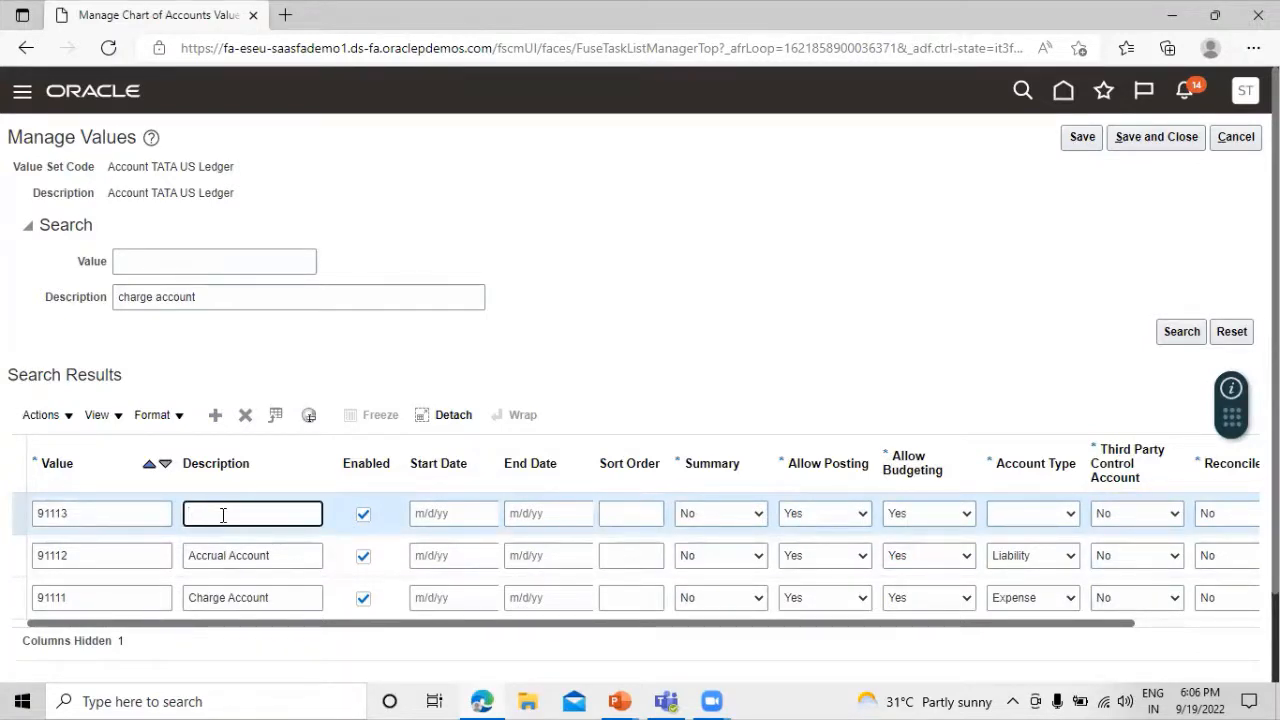
text(Variance a)
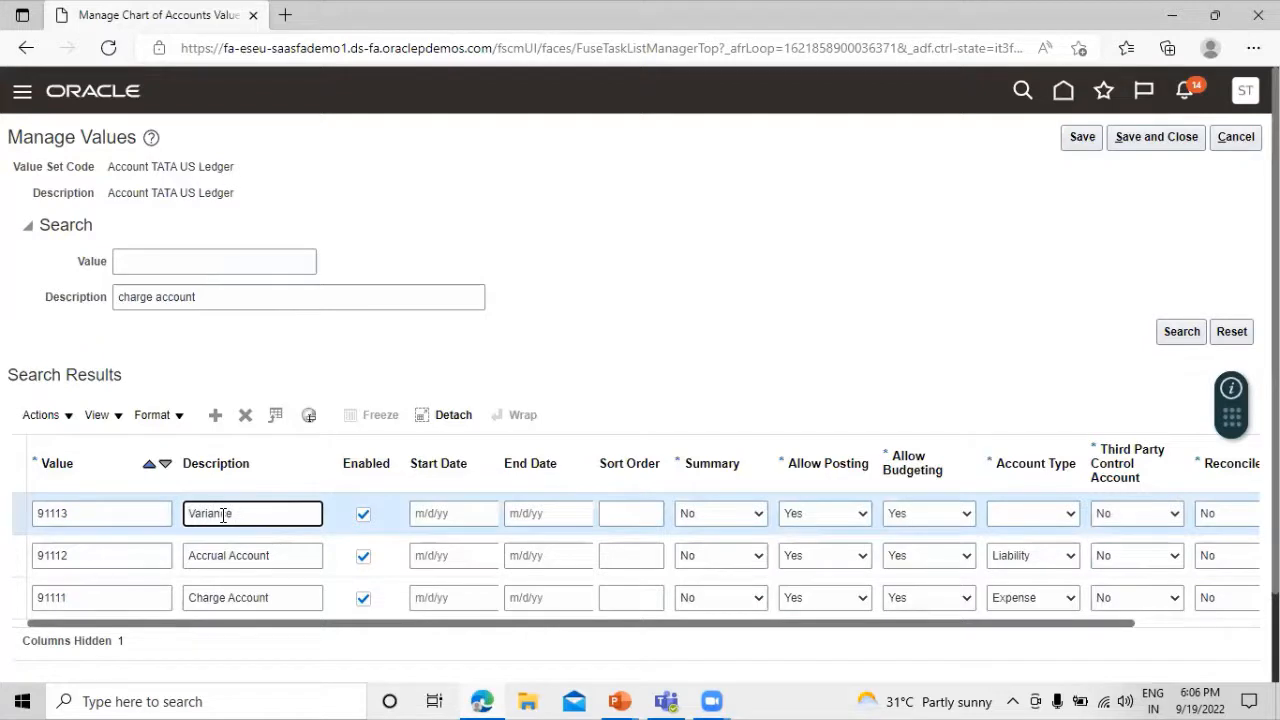
text( Account)
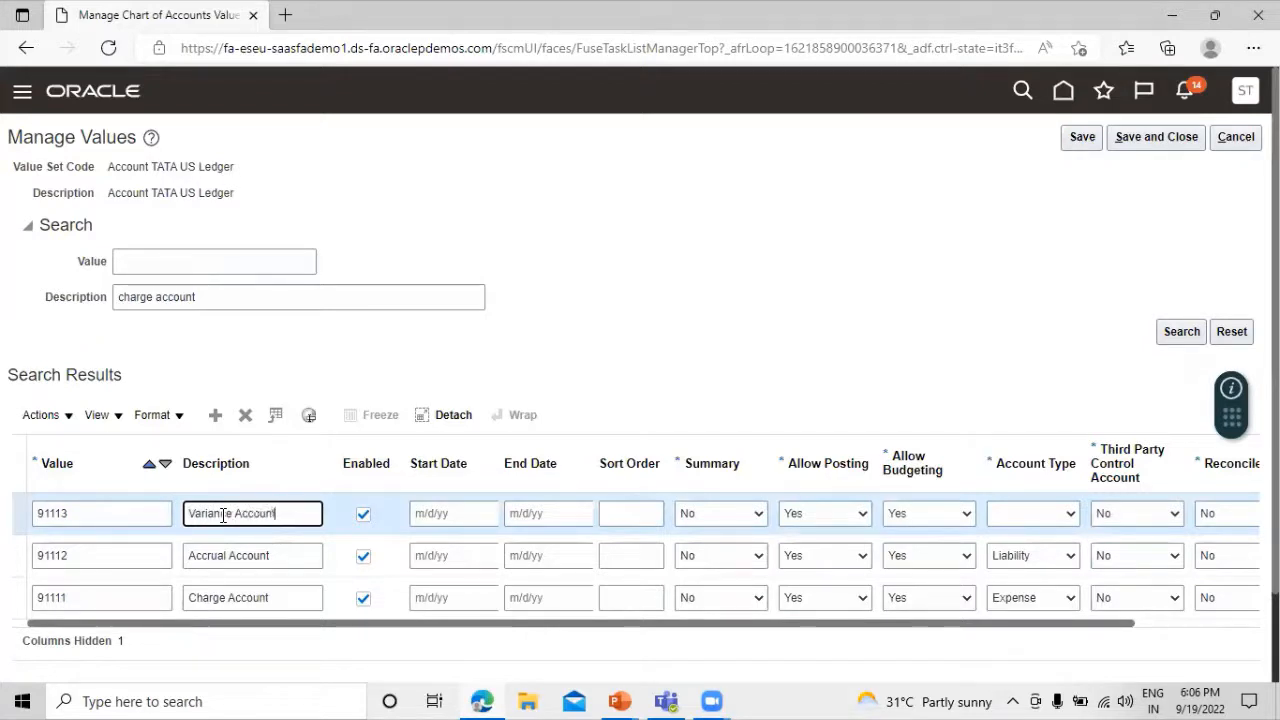
click(1062, 515)
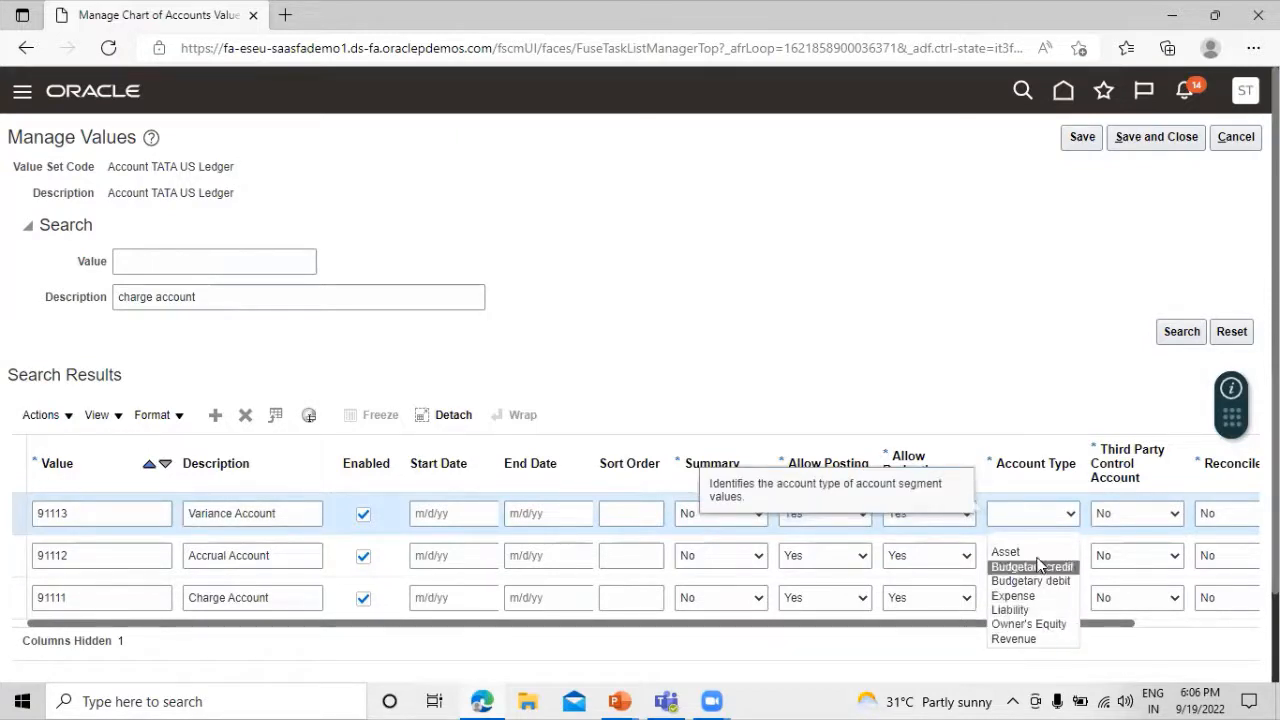
key(Return)
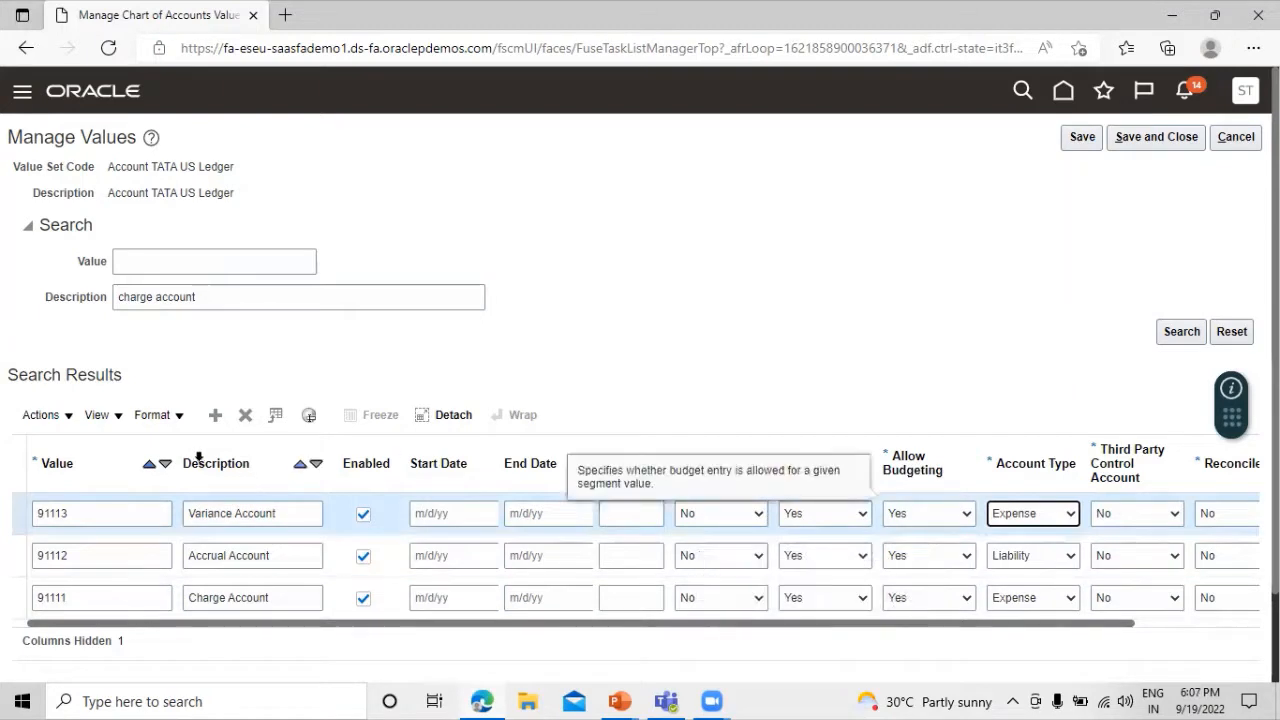
Add a value 91114 with the description Destination Charge Account and the account type Expense
click(216, 416)
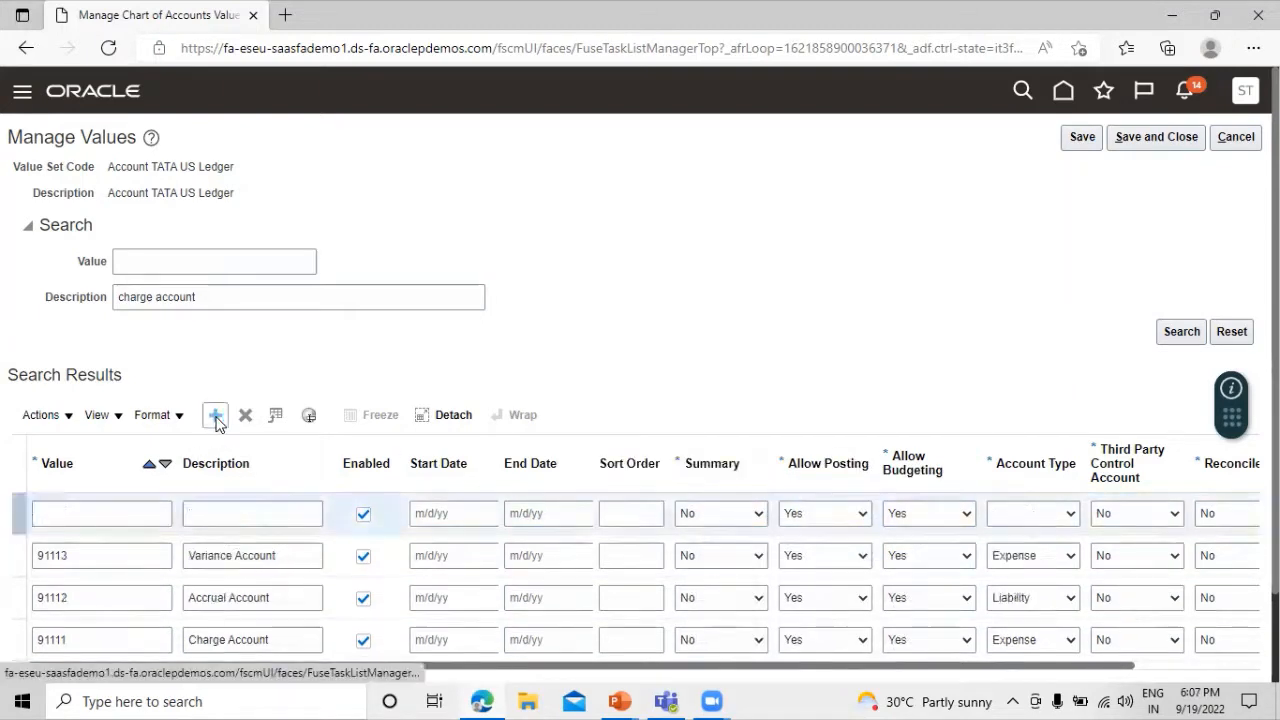
click(80, 512)
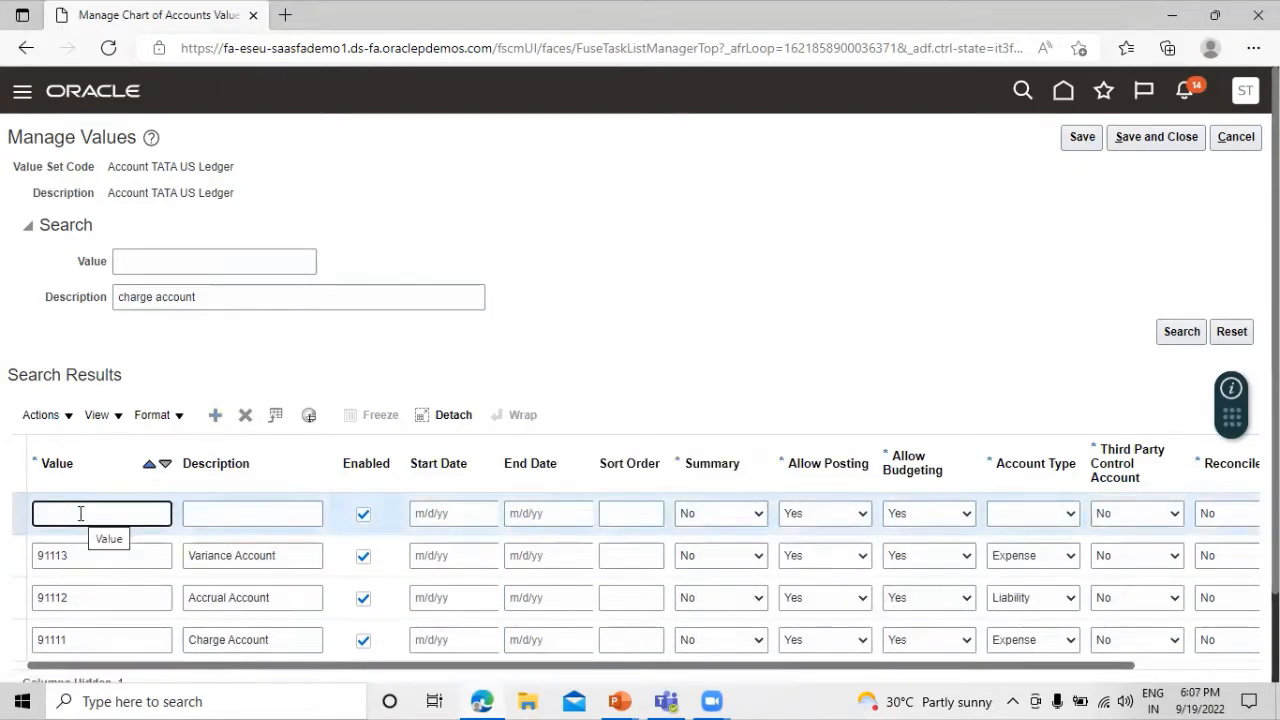
text(91114)
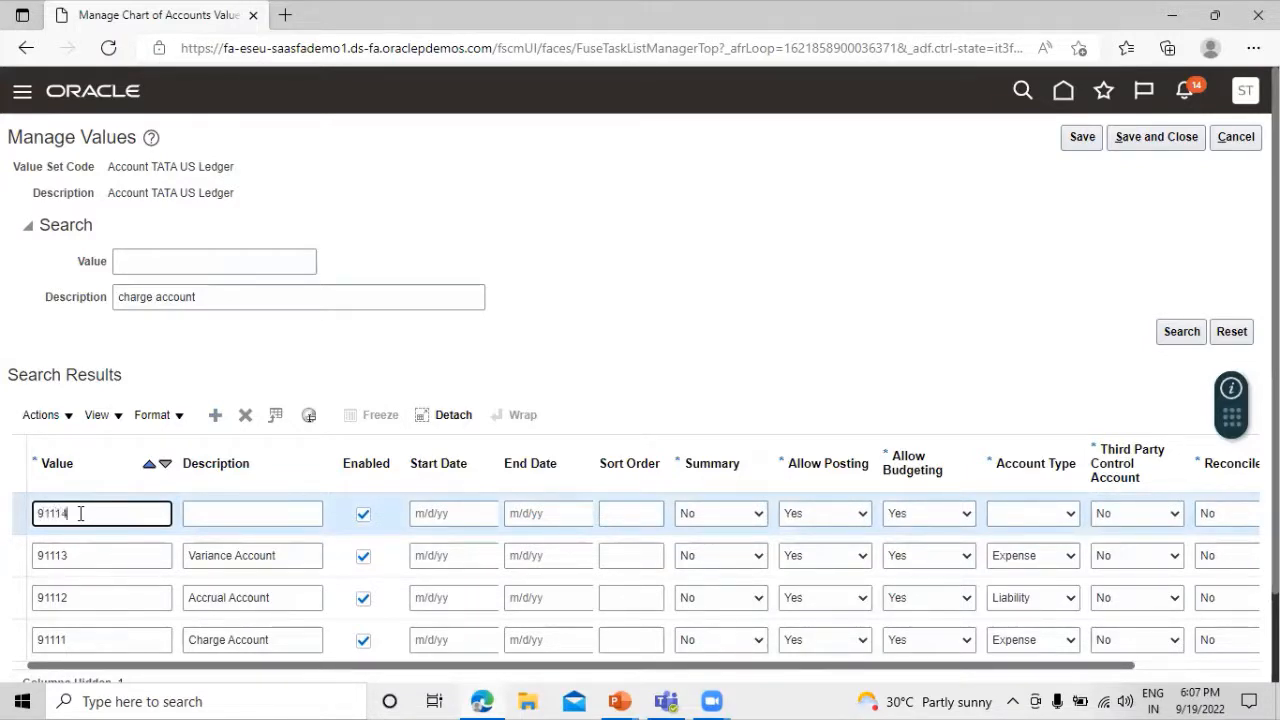
click(270, 511)
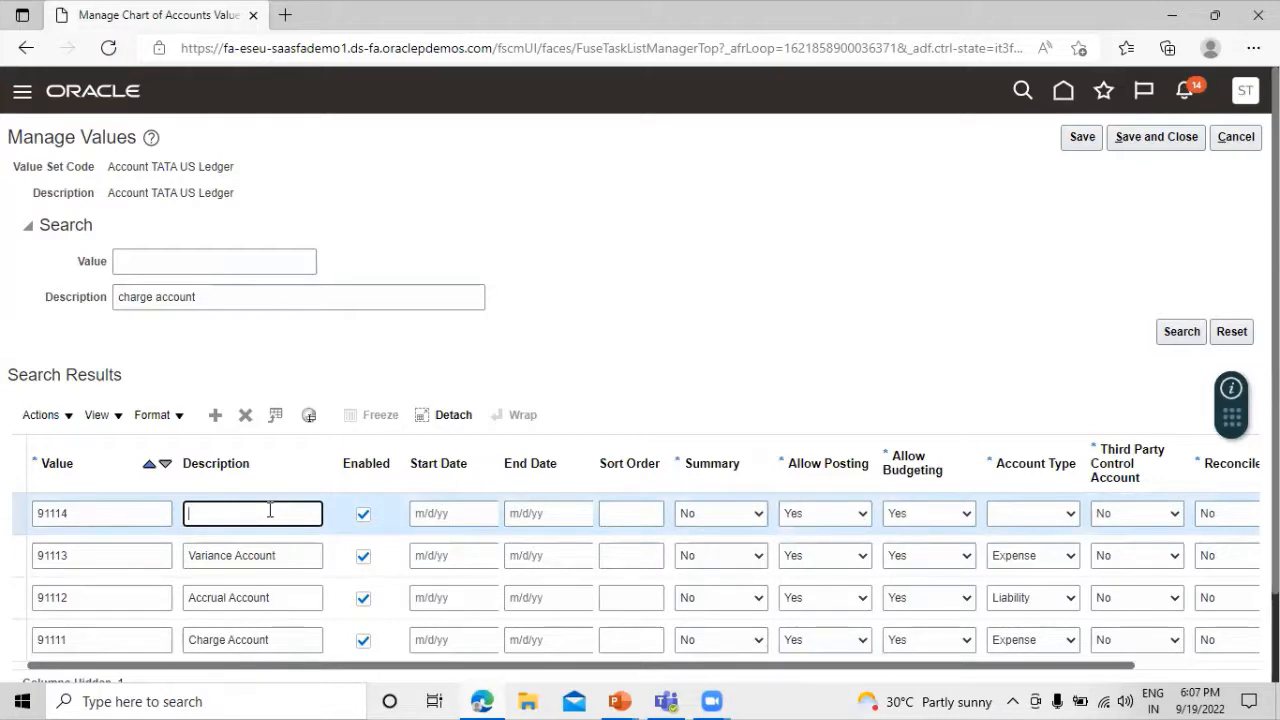
text(Destination C)
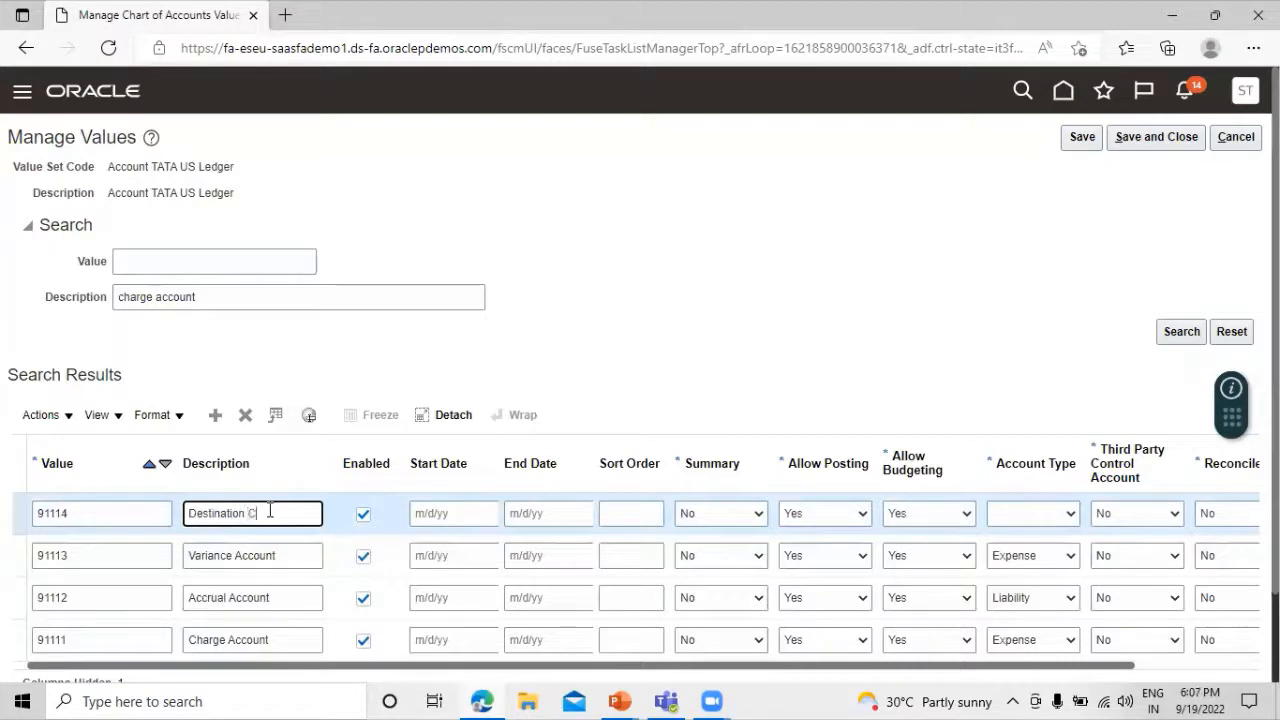
text(harge Account)
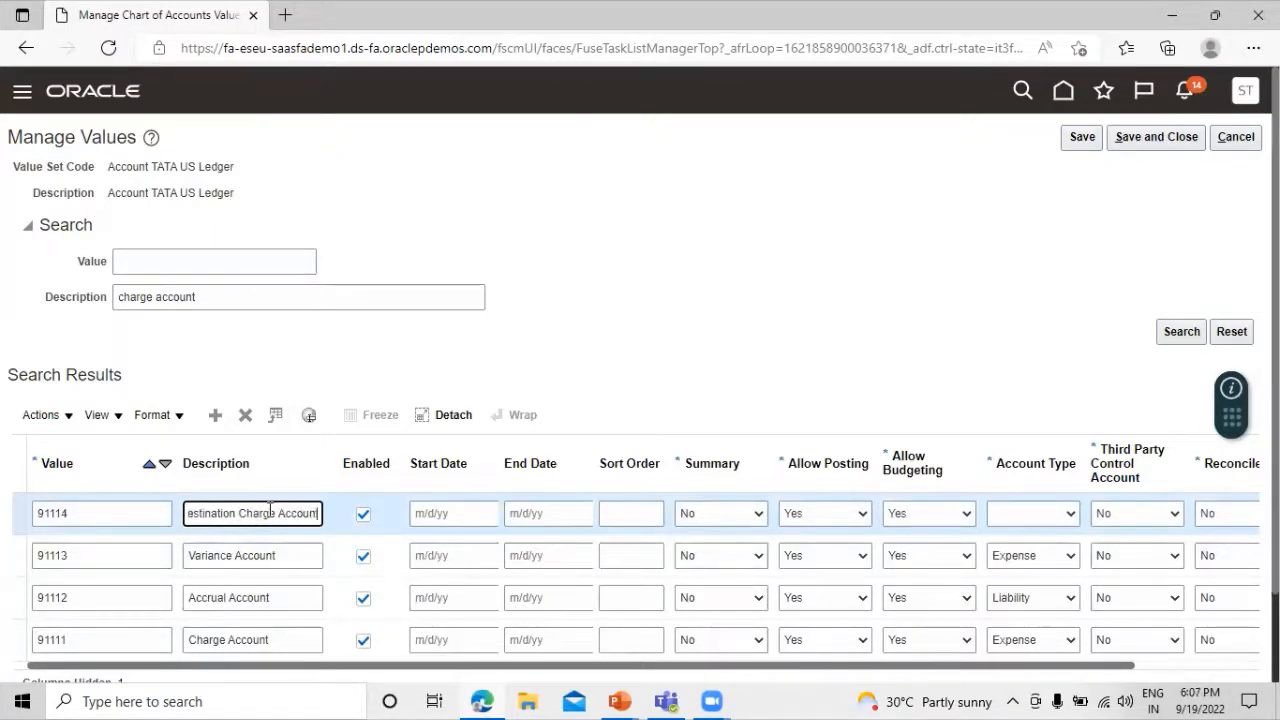
click(1015, 514)
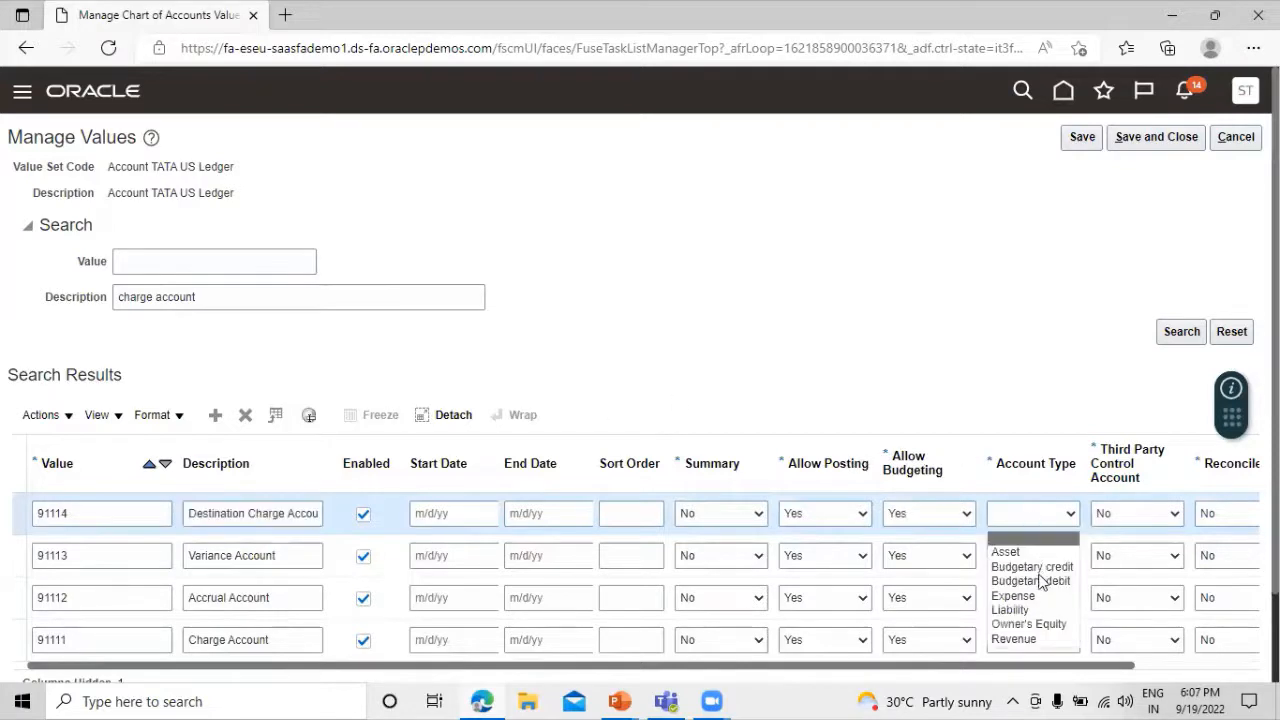
click(1036, 595)
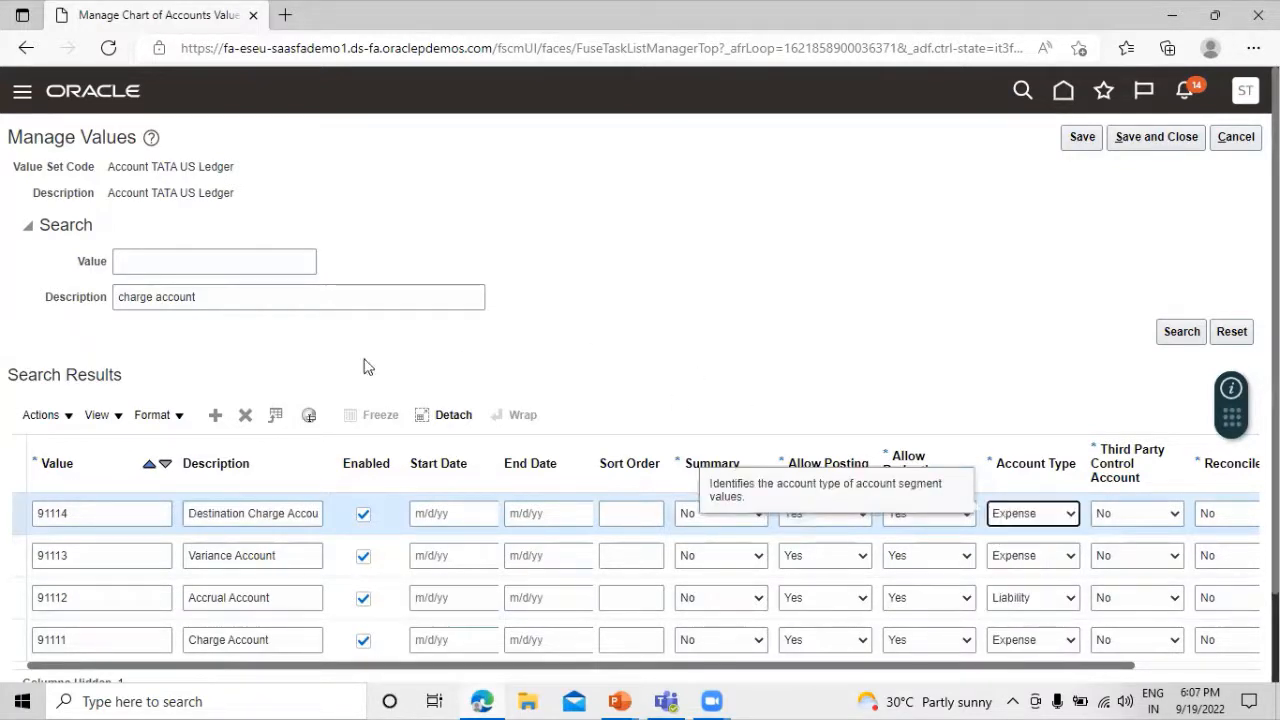
Add a value 91115 with the description Destination Variance Account and the account type Expense
click(213, 416)
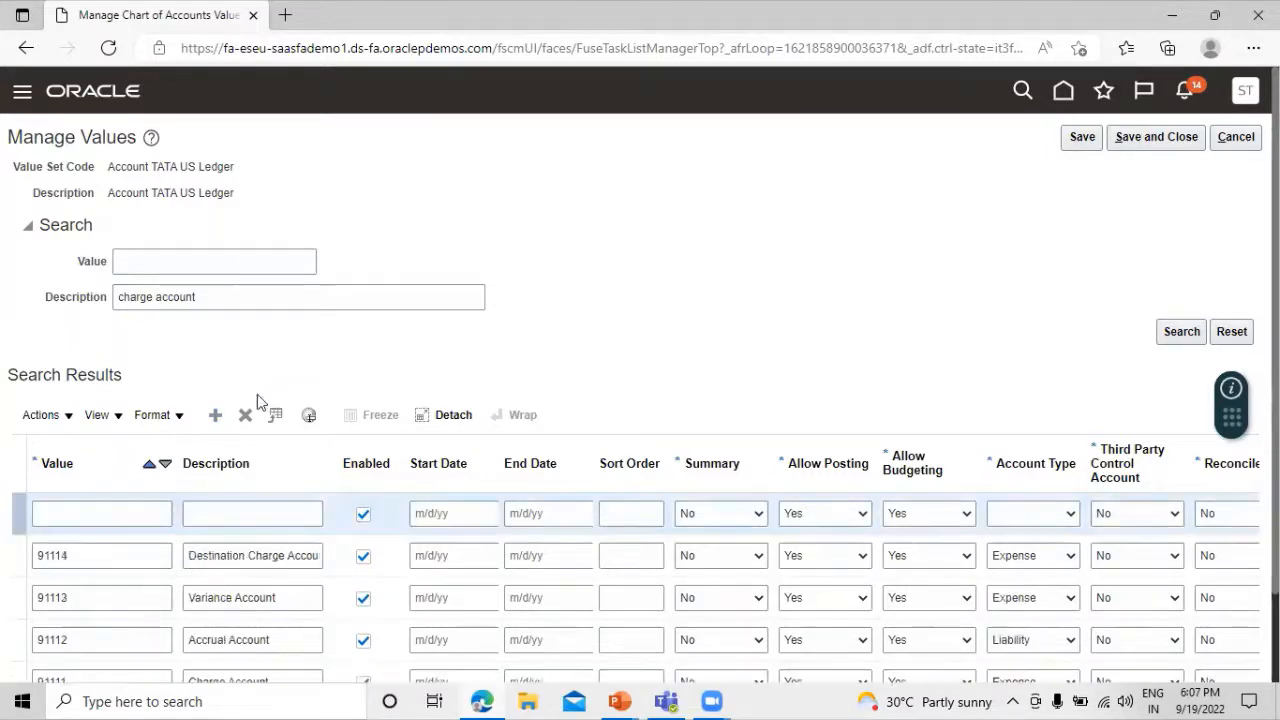
click(133, 515)
text(9)
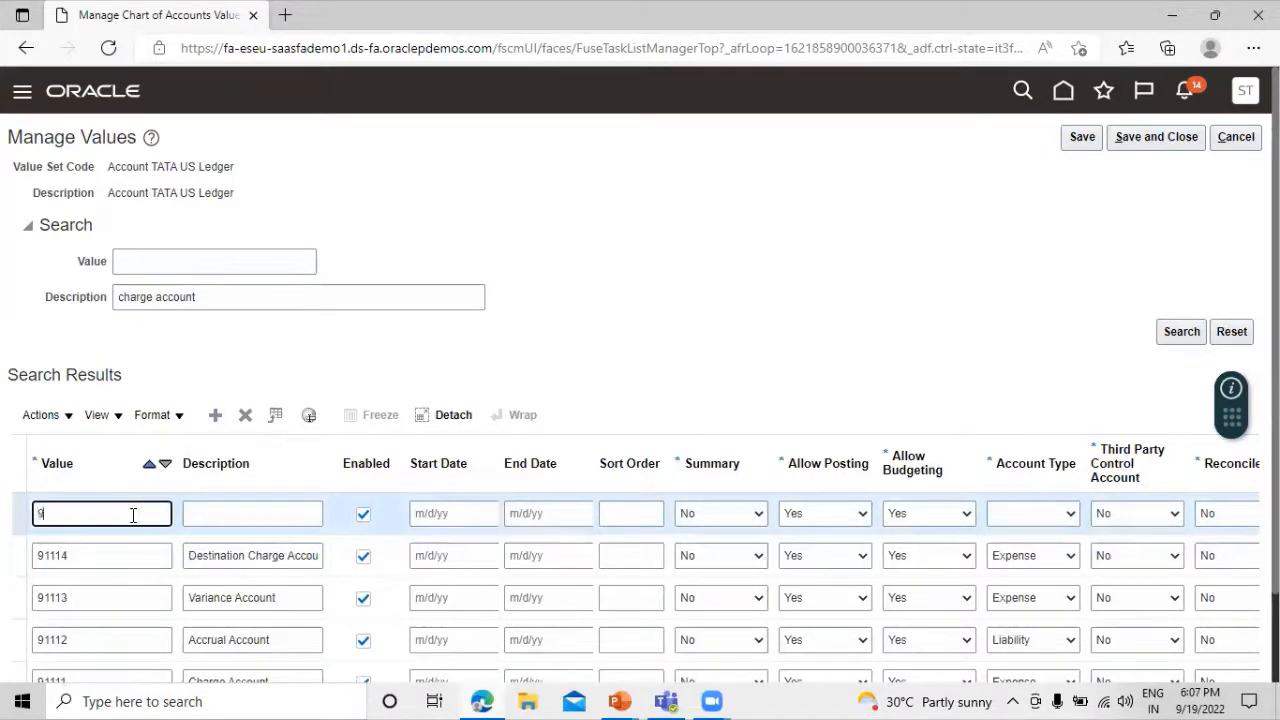
text(1115)
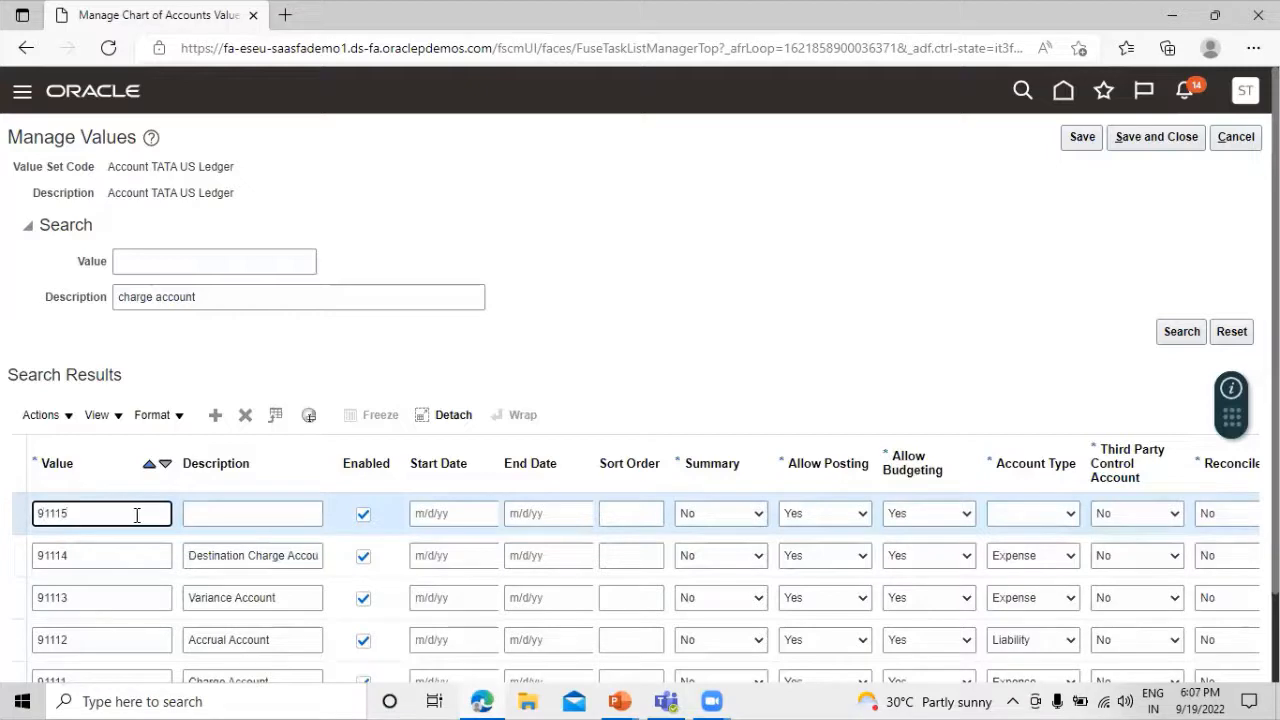
click(198, 515)
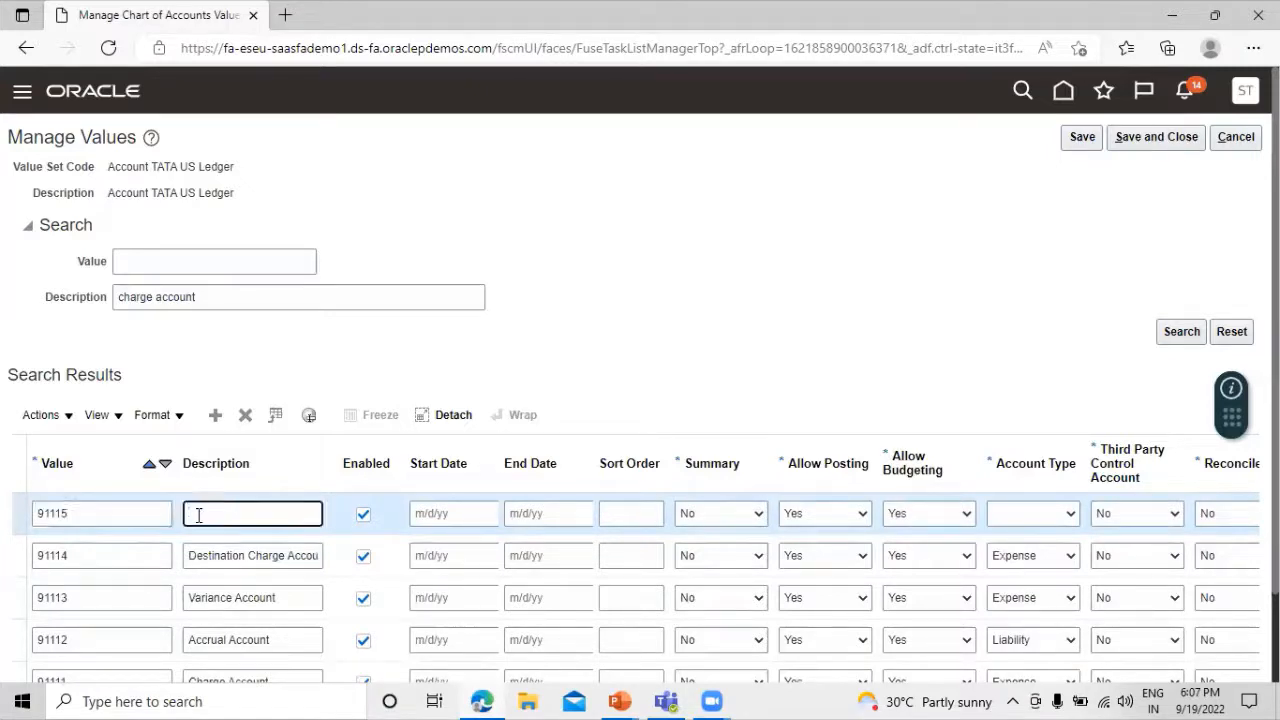
text(Destination )
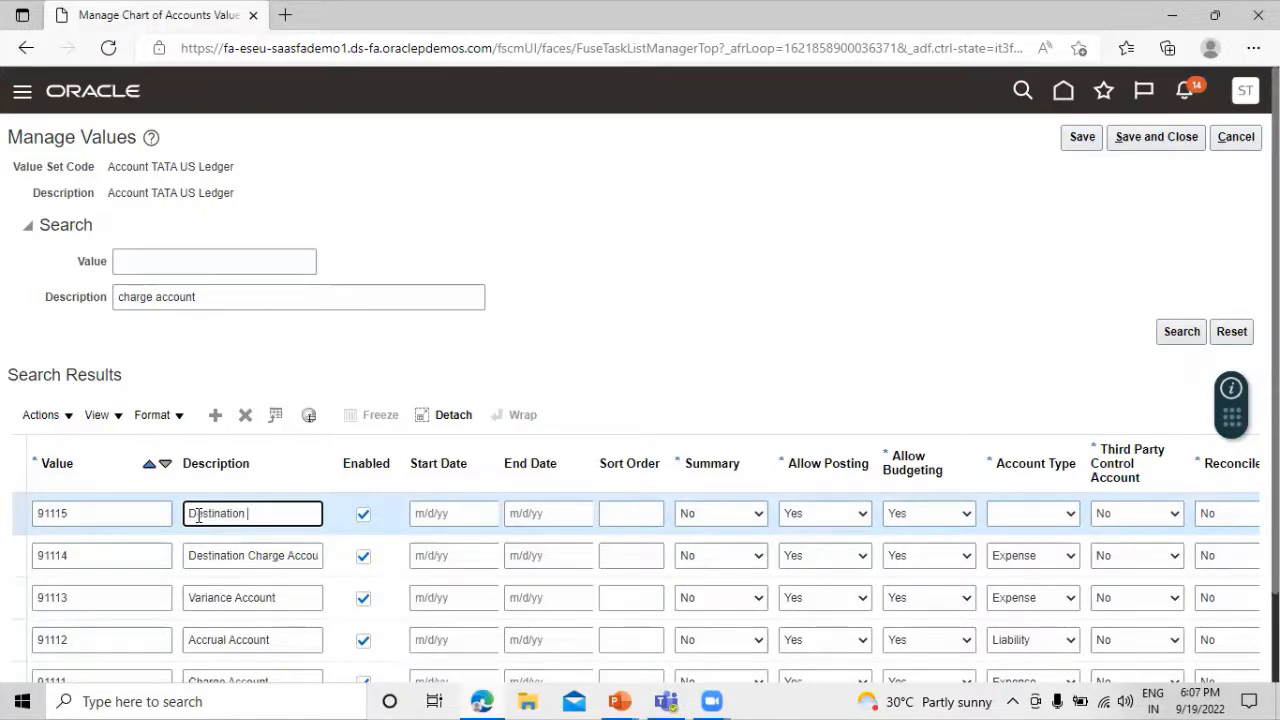
text(Variance Account)
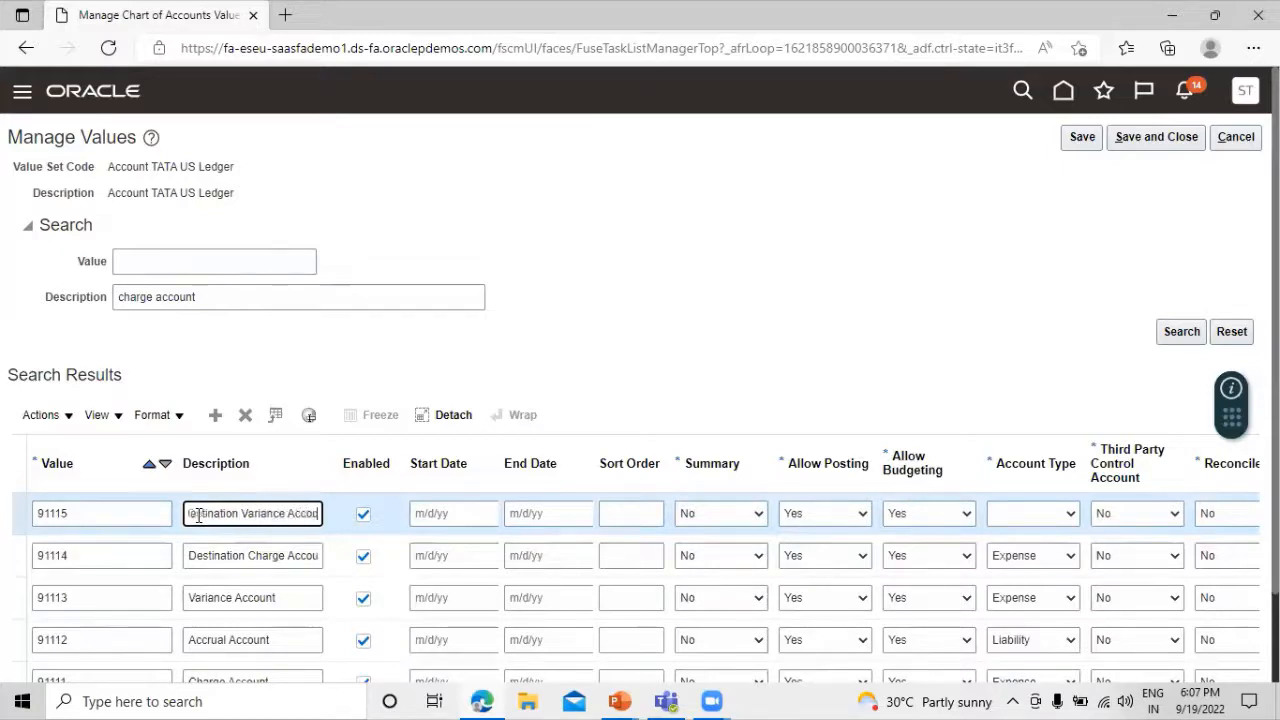
click(1078, 518)
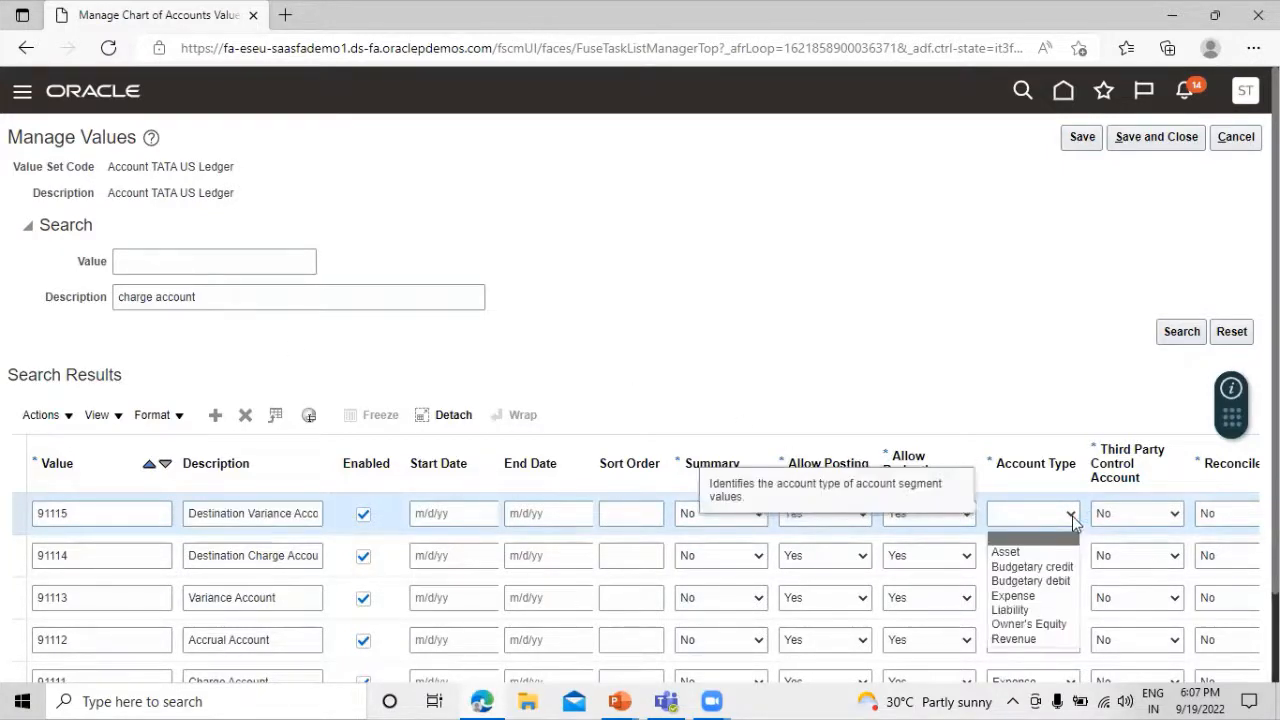
click(1046, 596)
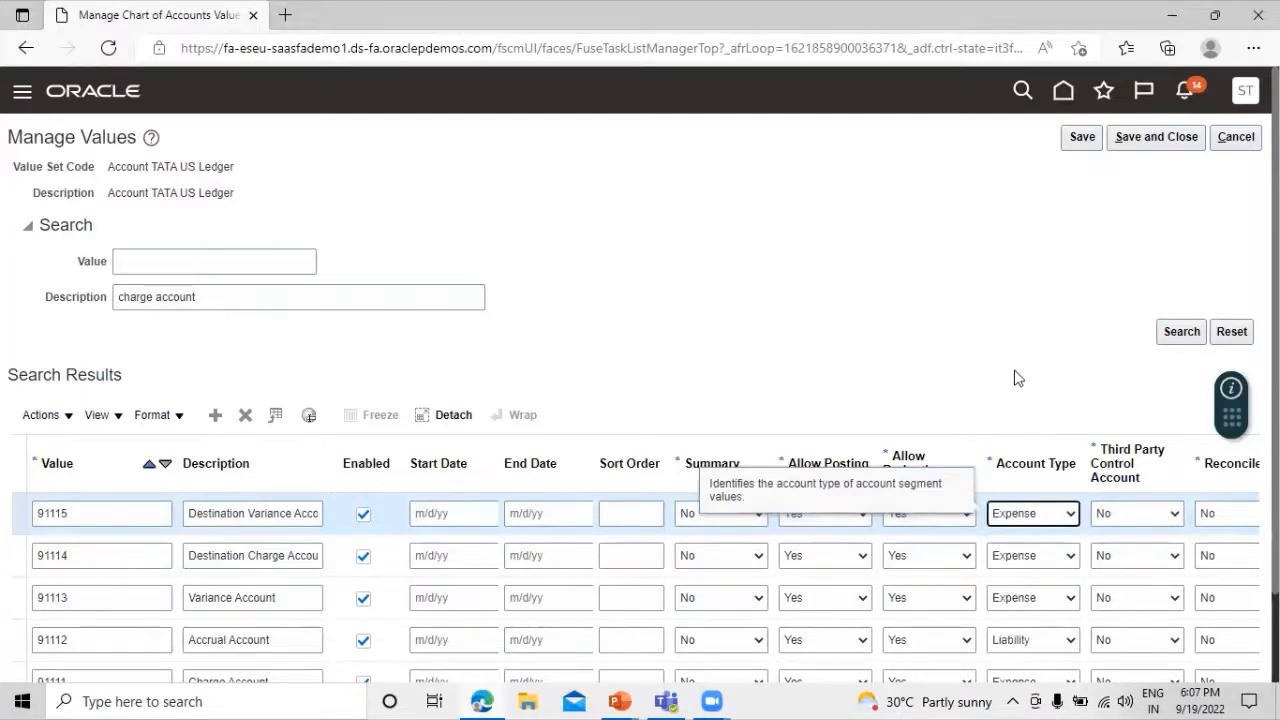
Save and close the new values, the value set and the value sets page to return to the implementation project
click(1138, 136)
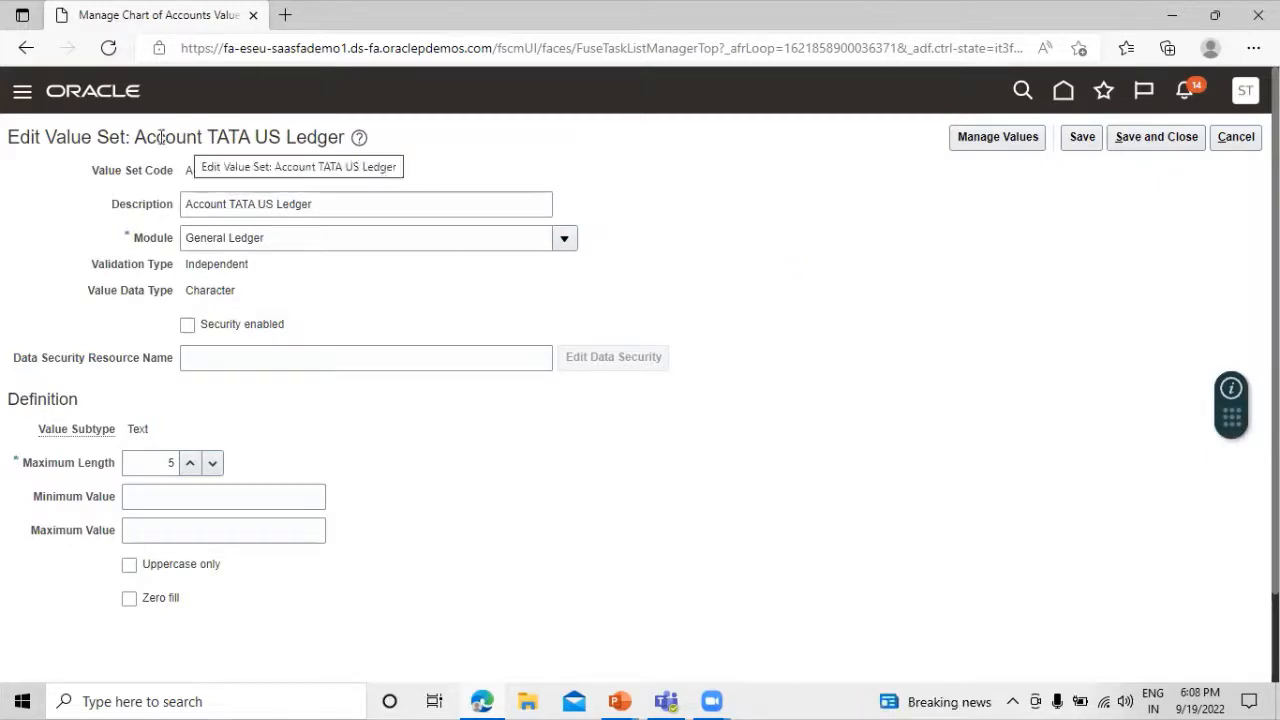
click(1187, 139)
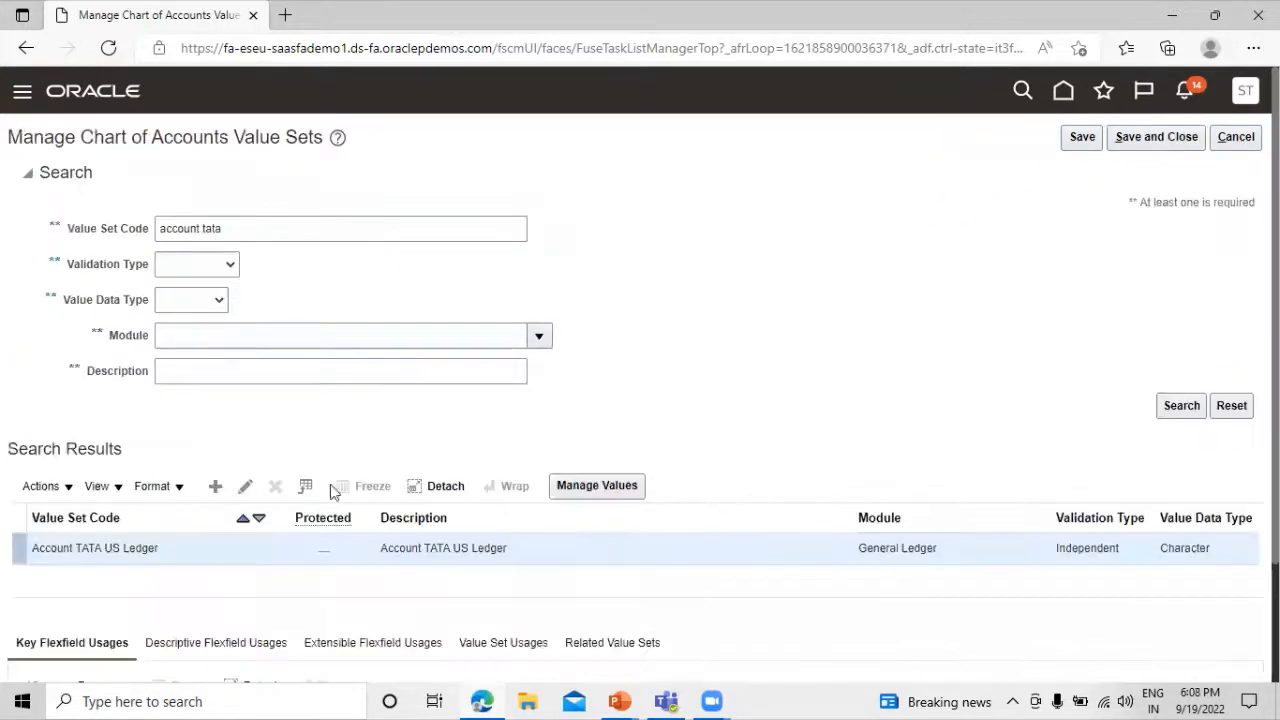
click(1152, 136)
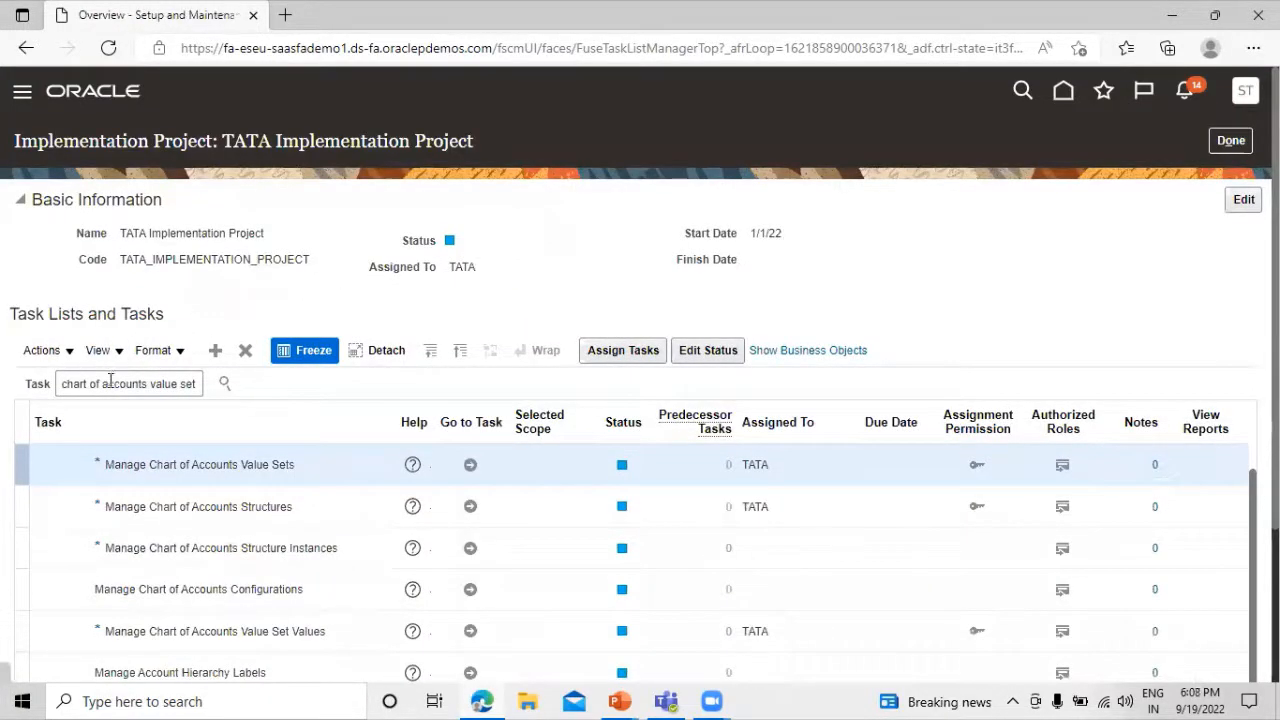
Search the implementation project's tasks for "manage mapping set"
click(107, 383)
key(ctrl+a)
key(BackSpace)
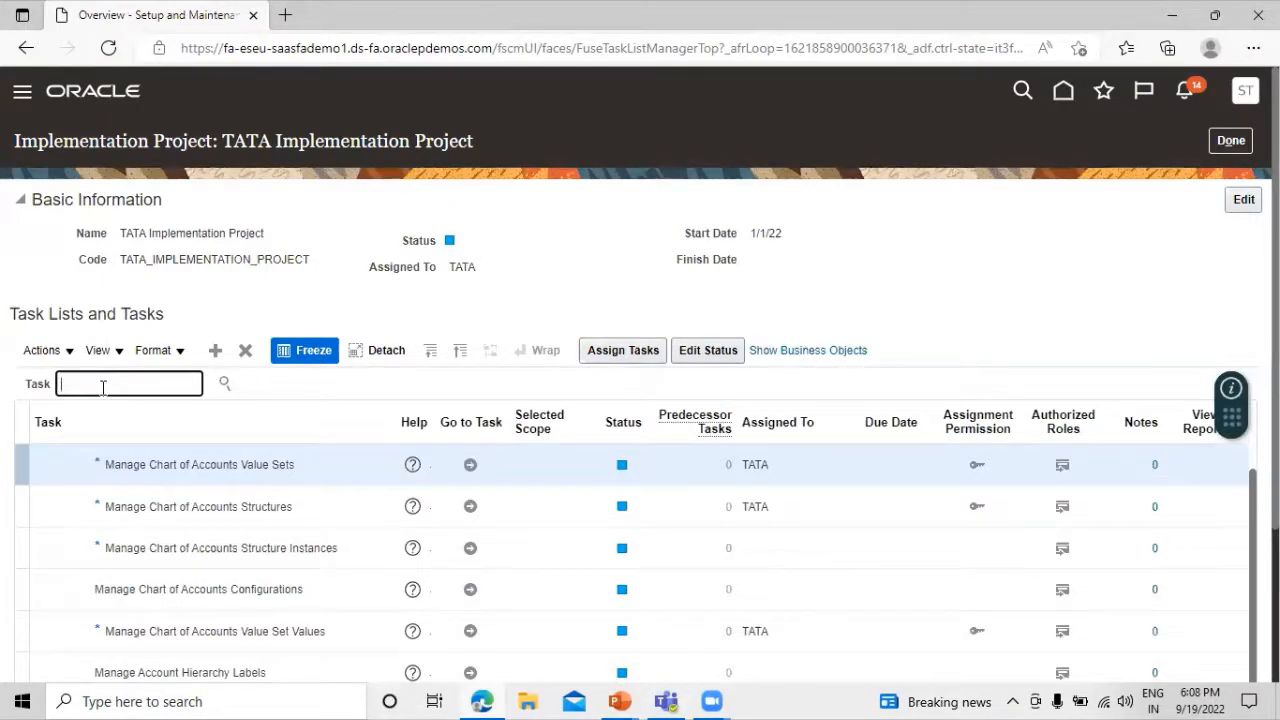
text(manage mapping se)
key(Return)
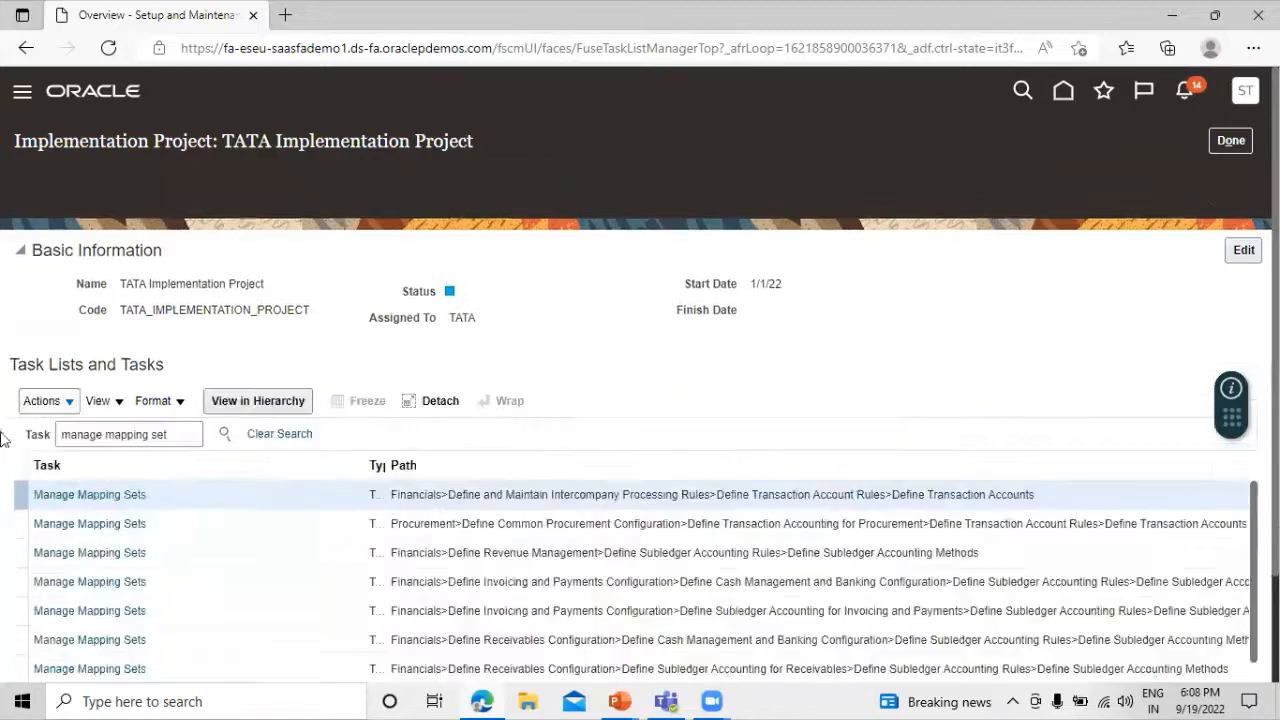
Open the Manage Mapping Sets task from the Procurement path under Define Transaction Accounts
scroll(175, 418, down, 2)
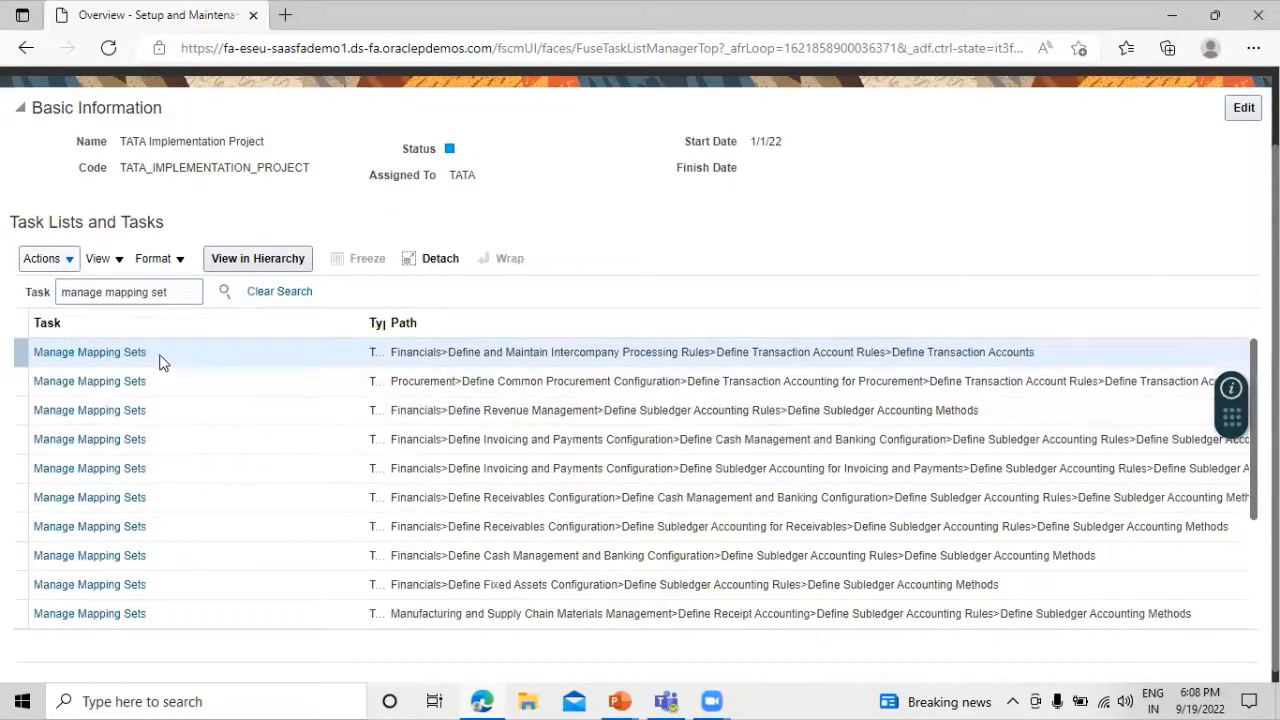
click(118, 384)
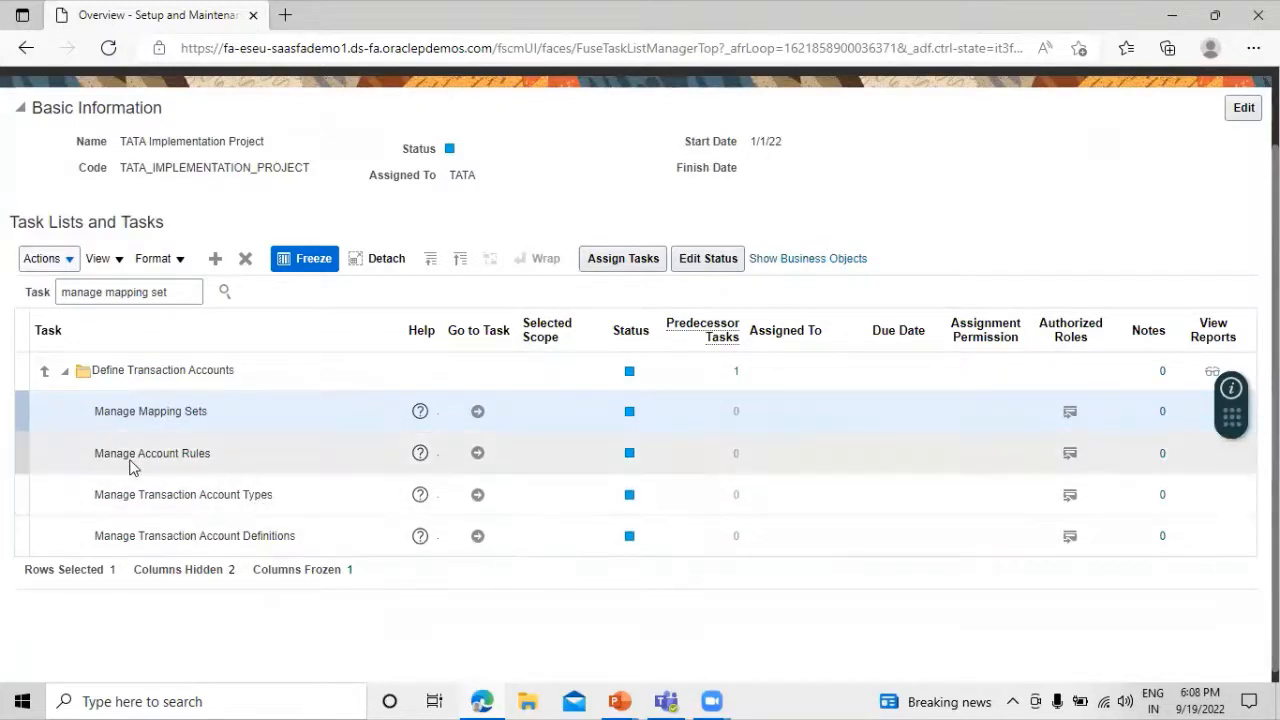
click(477, 411)
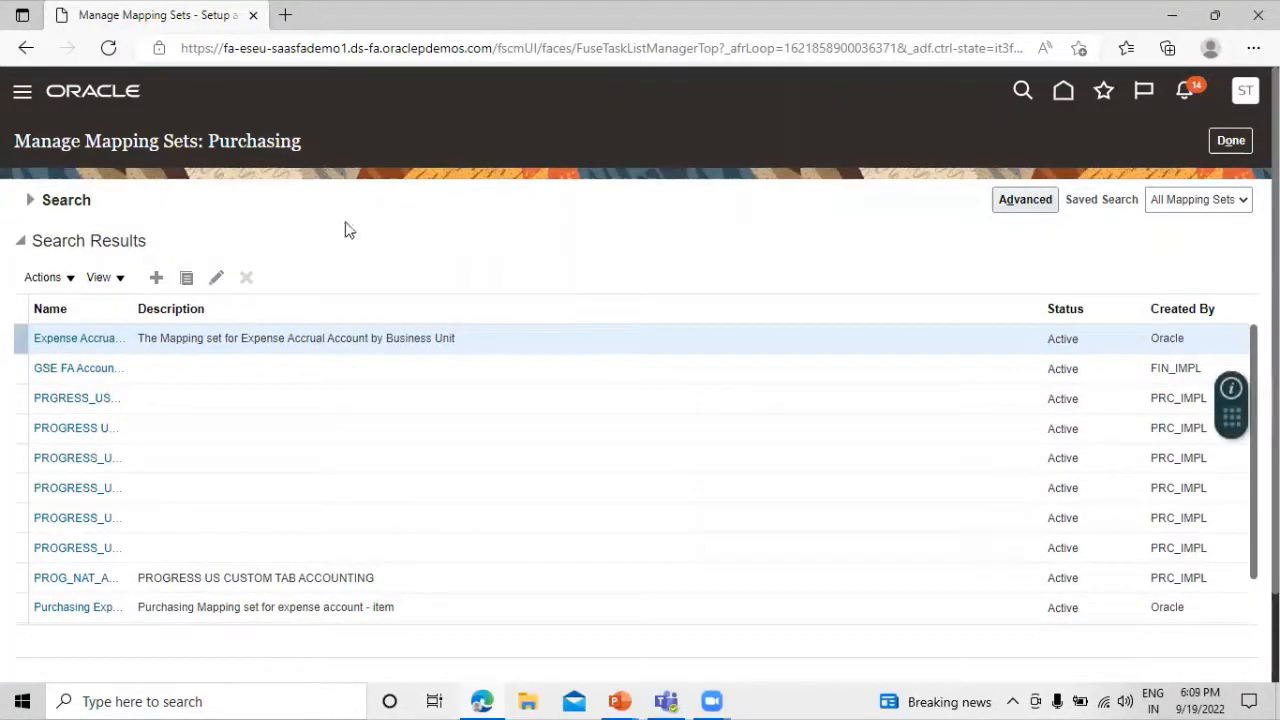
Create a new mapping set and name it TATA Charge Account Set
click(157, 278)
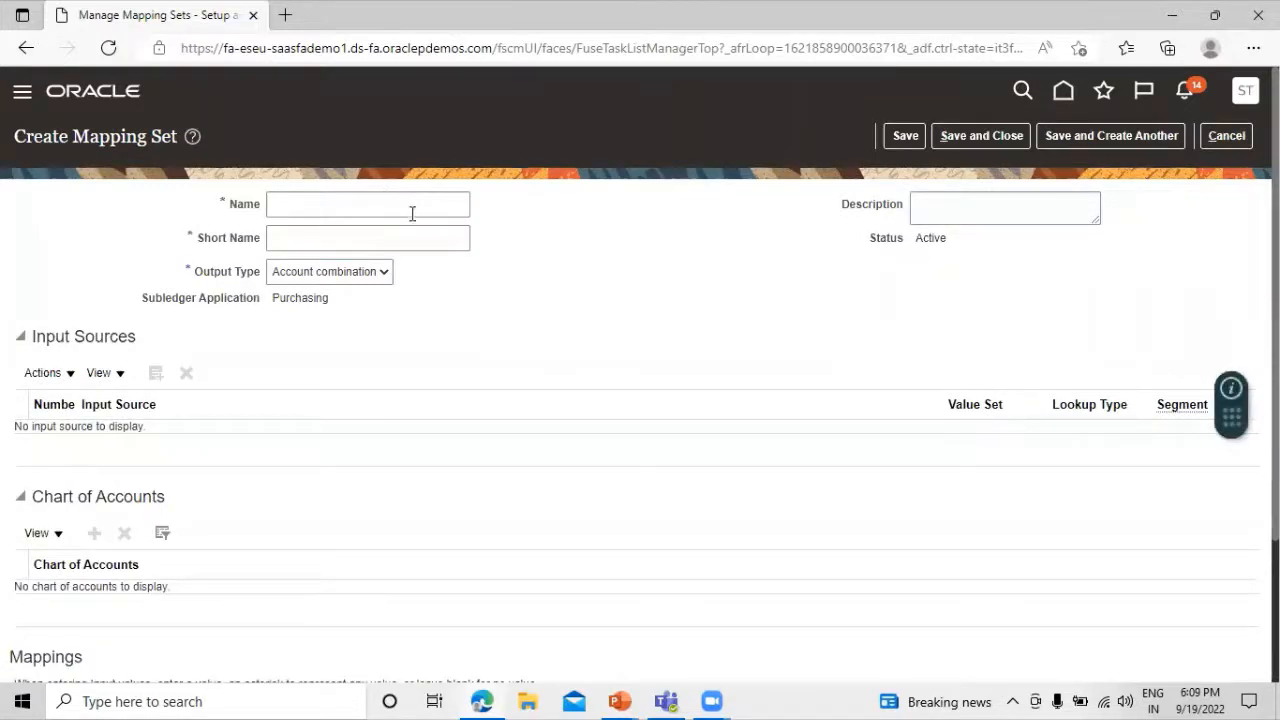
click(412, 212)
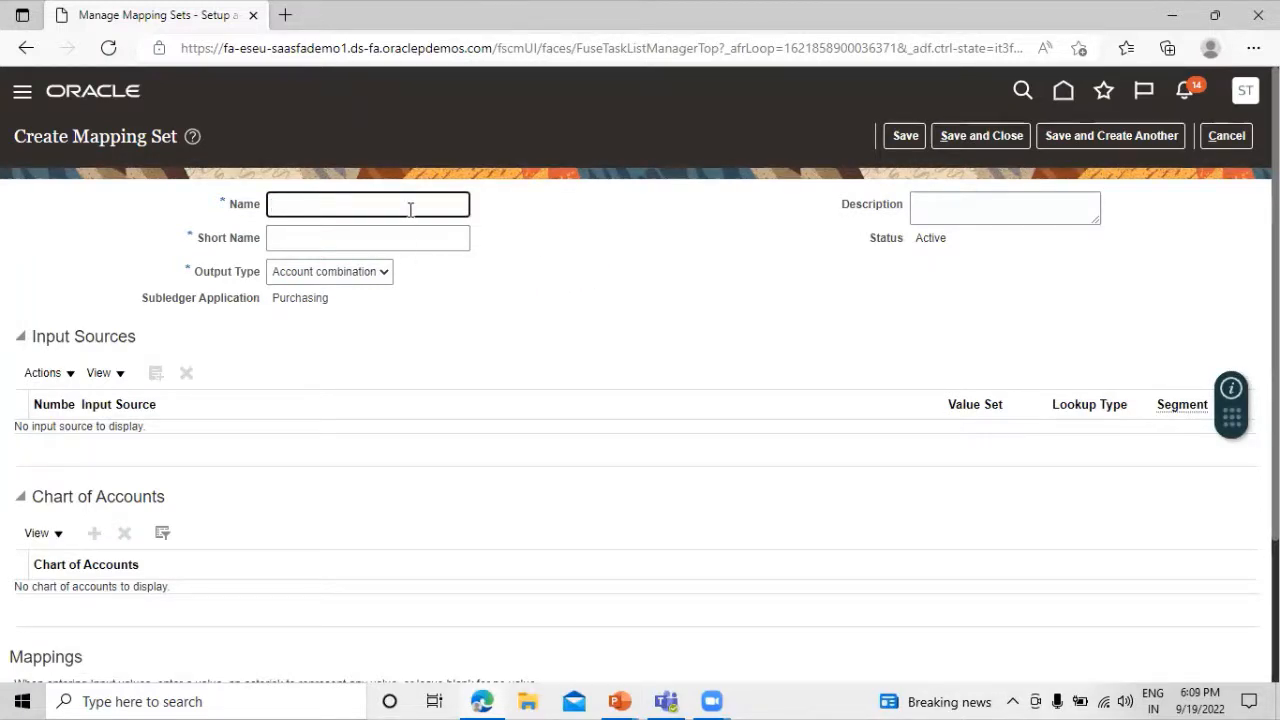
text(TATA Charge Account)
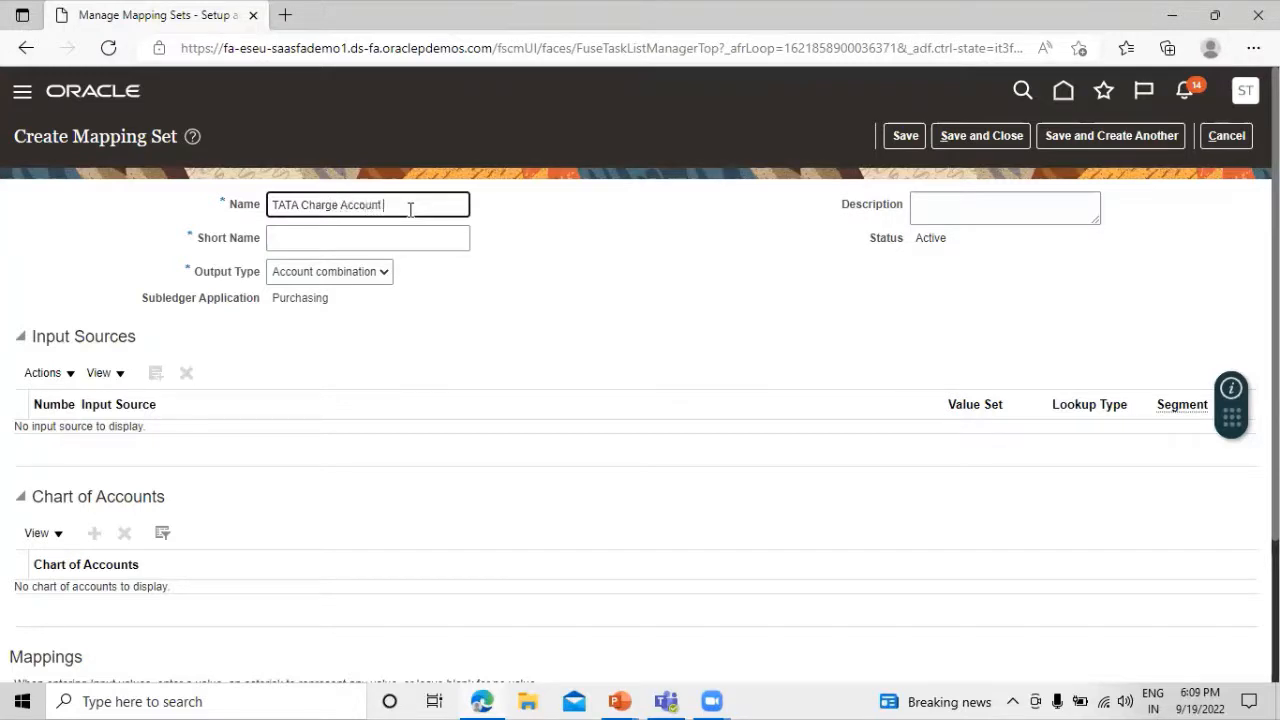
text( Set)
Try to set the mapping set's short name to TATA_Charge_ACC
click(367, 240)
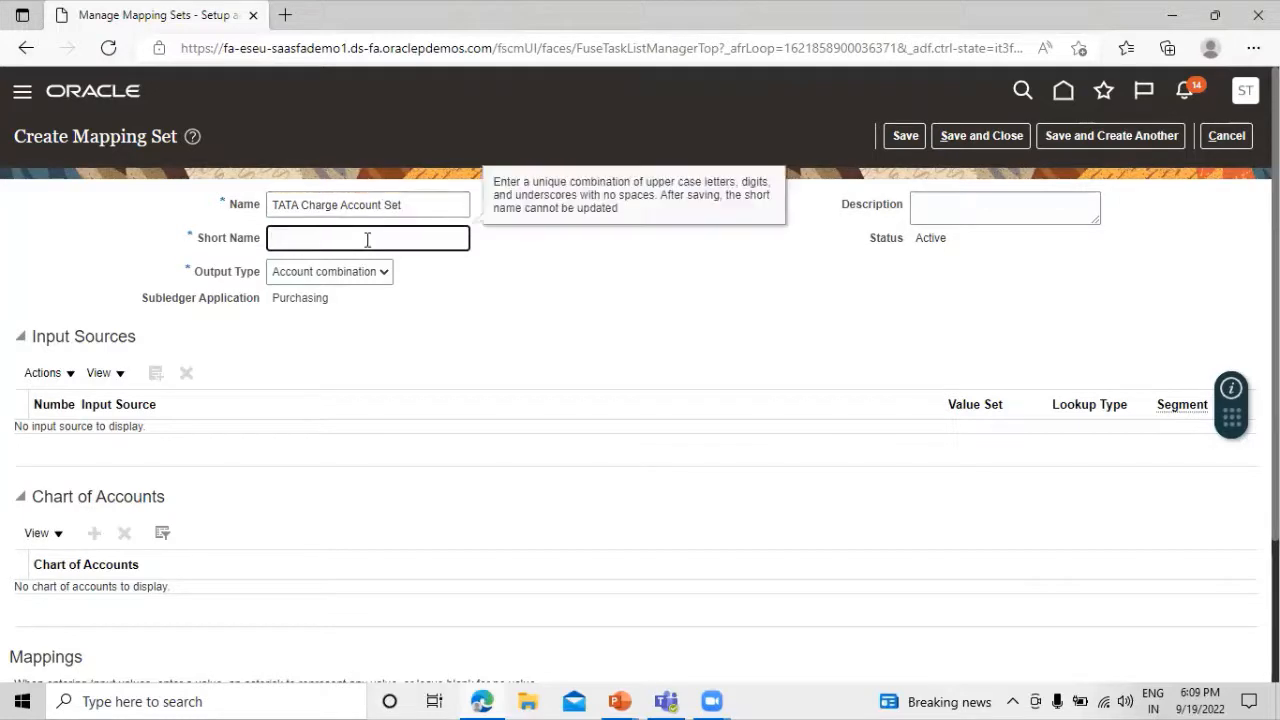
text(TATA_C)
key(BackSpace)
text(aege)
text(rge)
text(_AA)
key(BackSpace)
text(CC)
click(586, 320)
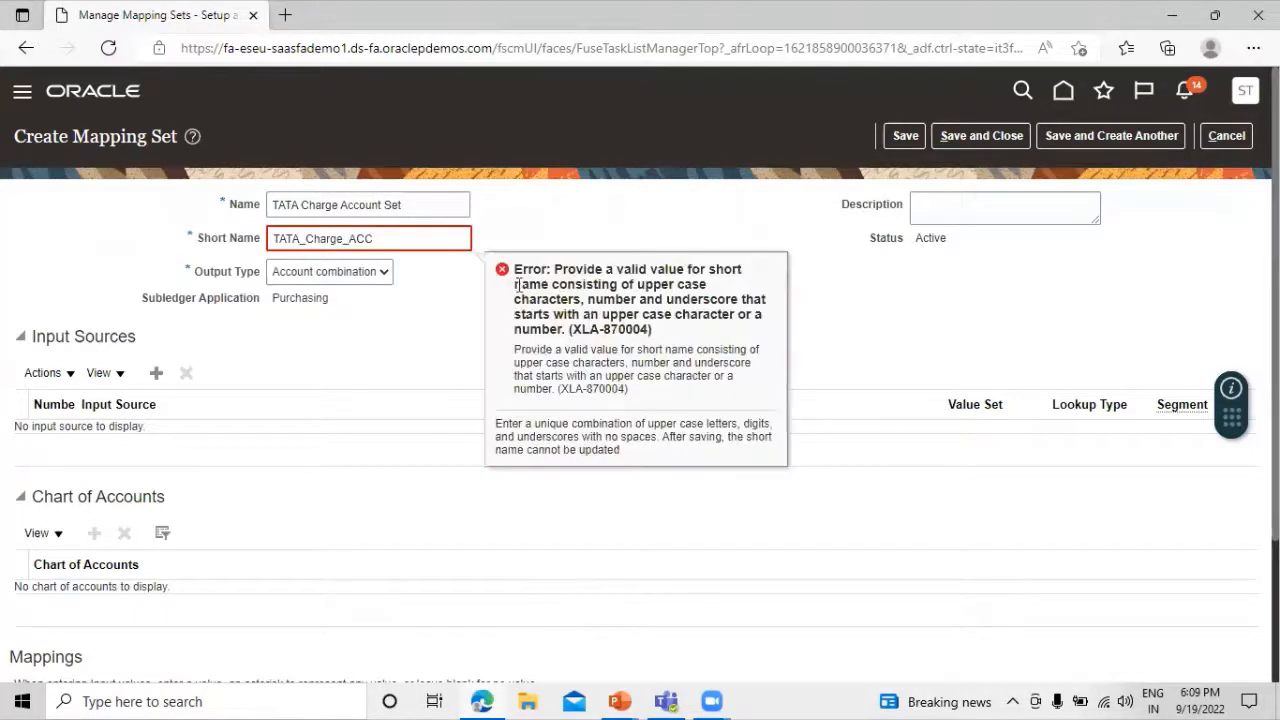
Correct the mapping set's short name to the all-uppercase TATA_CHARGE_ACC
click(431, 231)
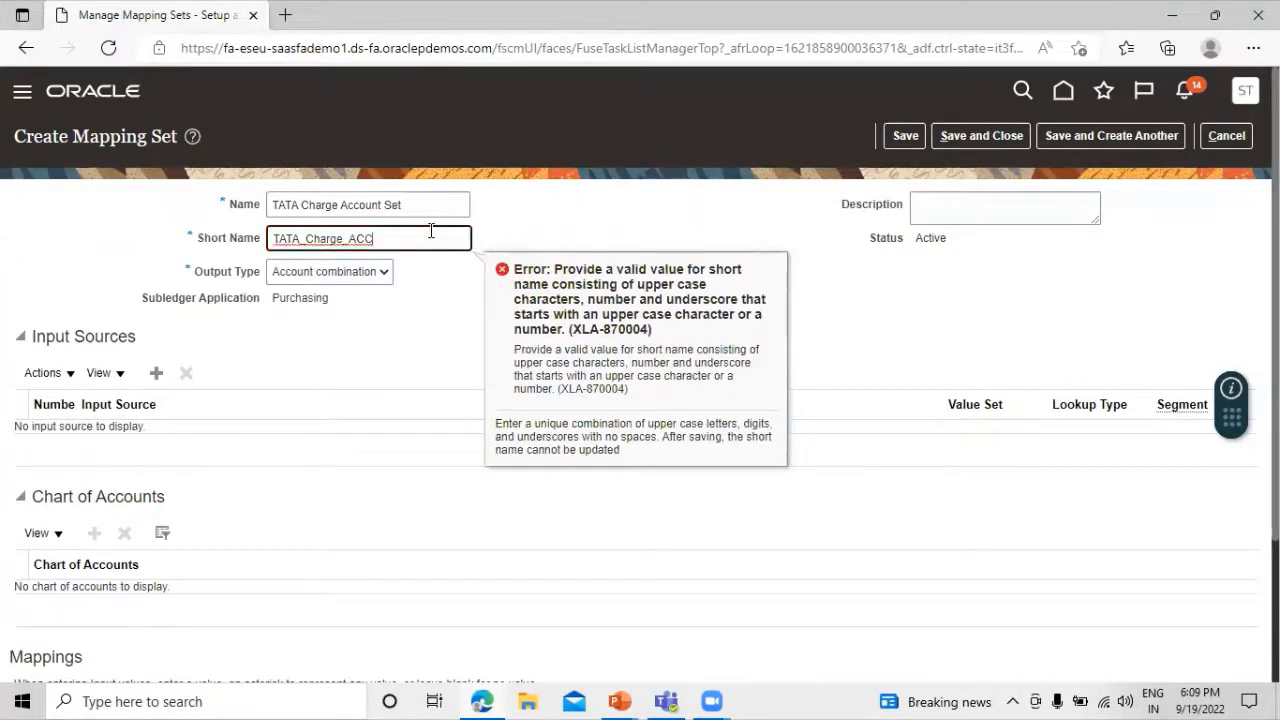
key(BackSpace)
key(BackSpace)
key(BackSpace)
key(BackSpace)
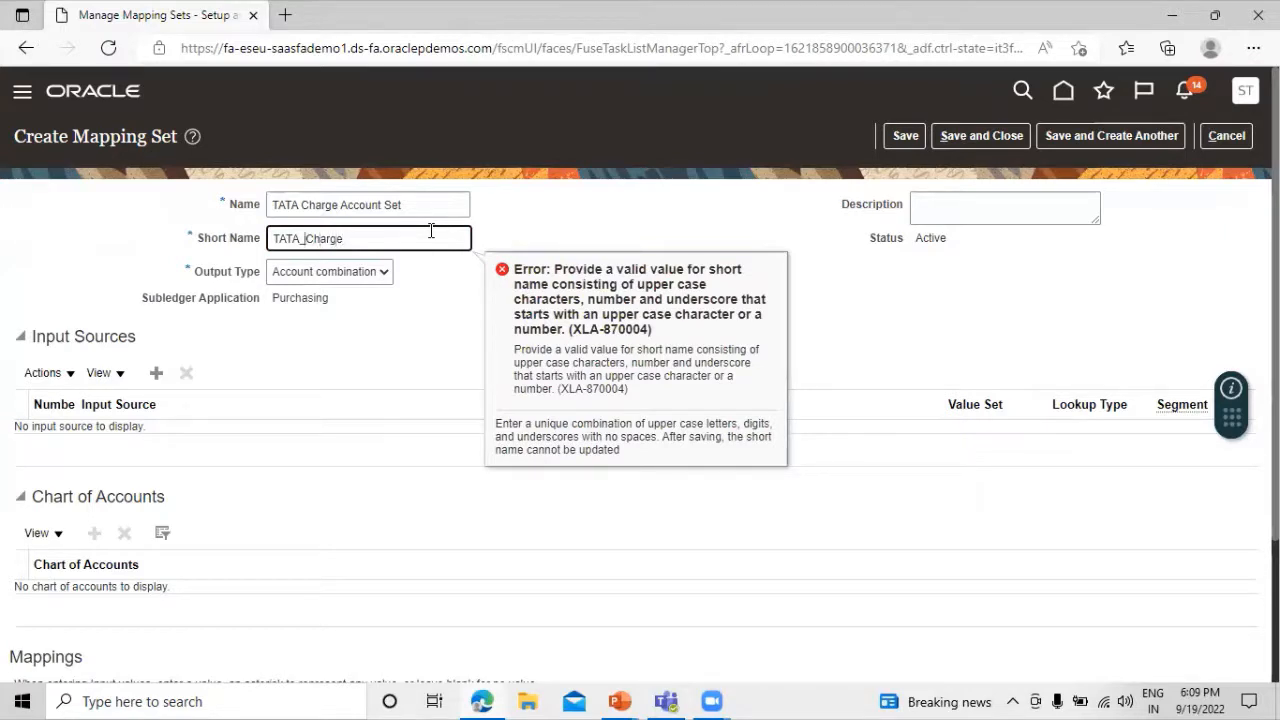
text(=)
key(BackSpace)
key(BackSpace)
click(457, 318)
drag(376, 245, 307, 225)
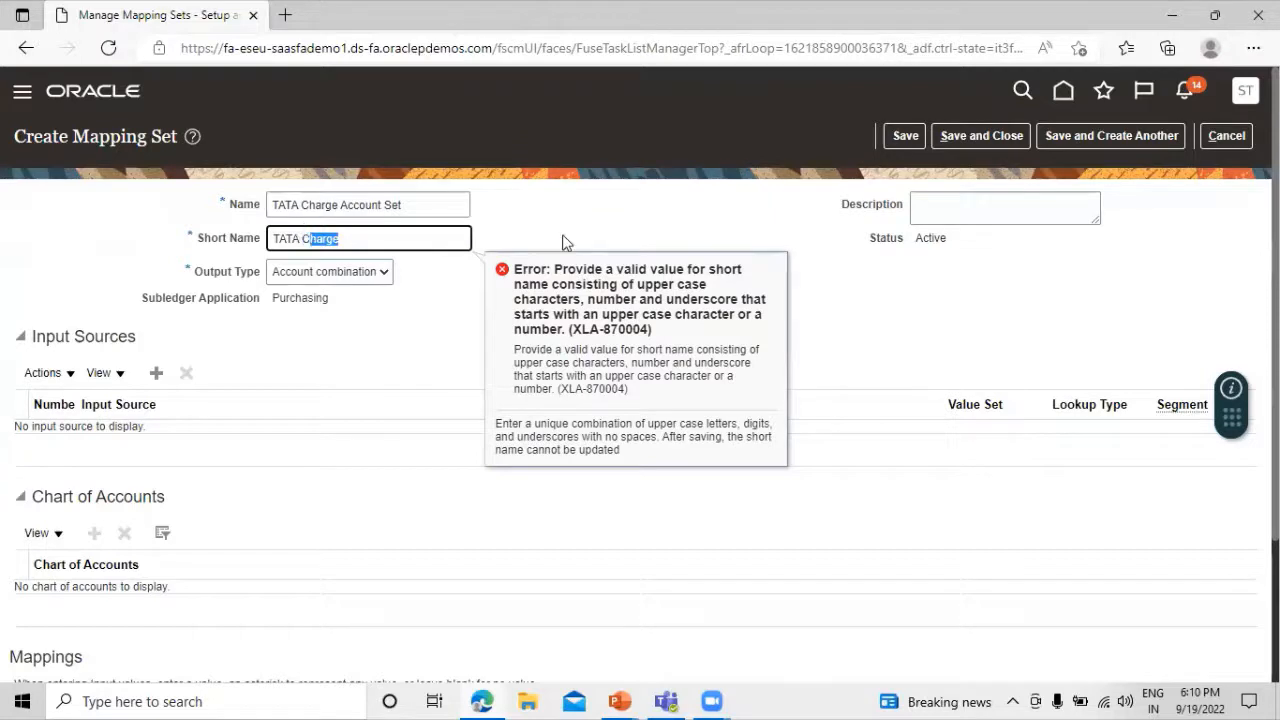
key(BackSpace)
text(HARGE)
click(428, 320)
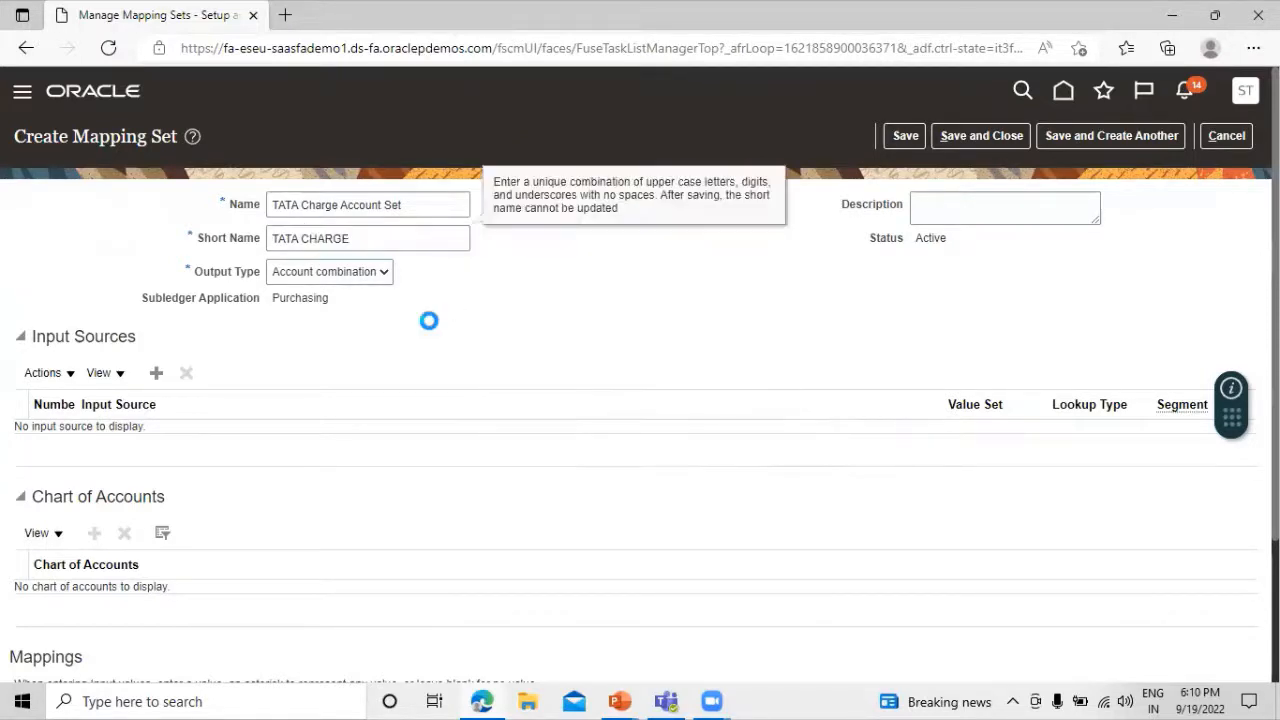
click(408, 239)
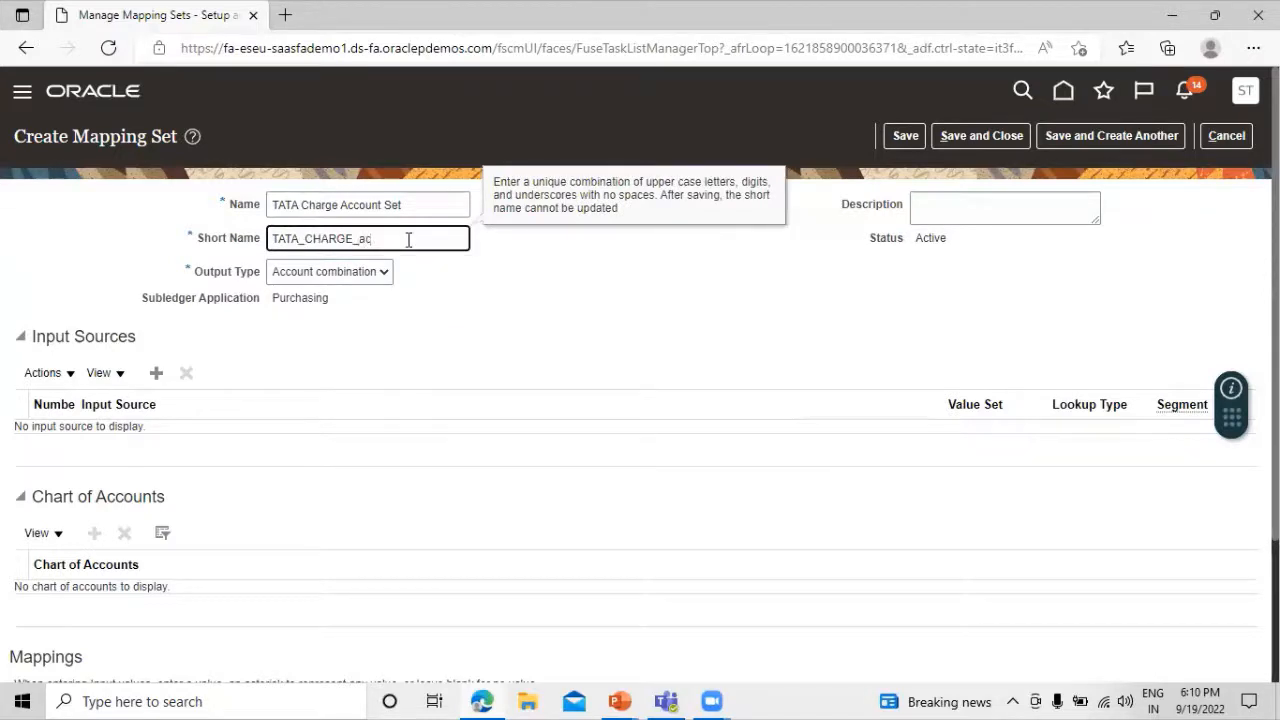
text(ACC)
click(543, 317)
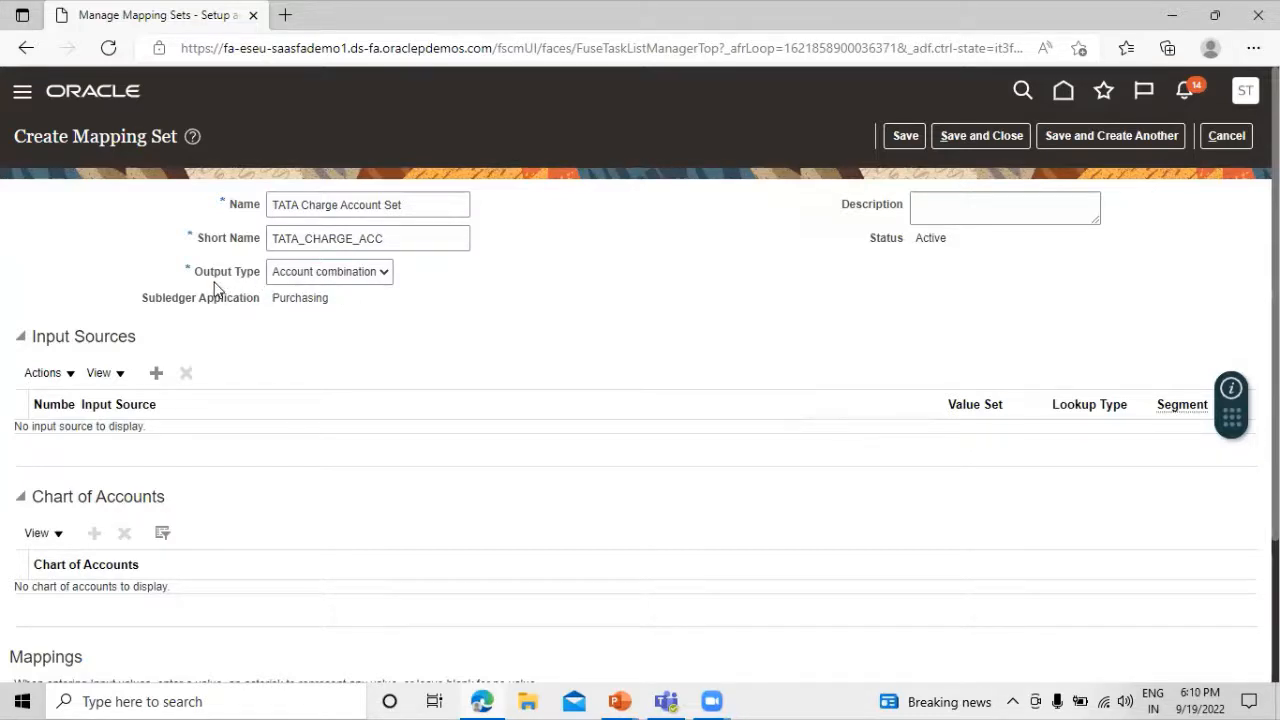
Choose Account combination as the mapping set's output type
click(356, 272)
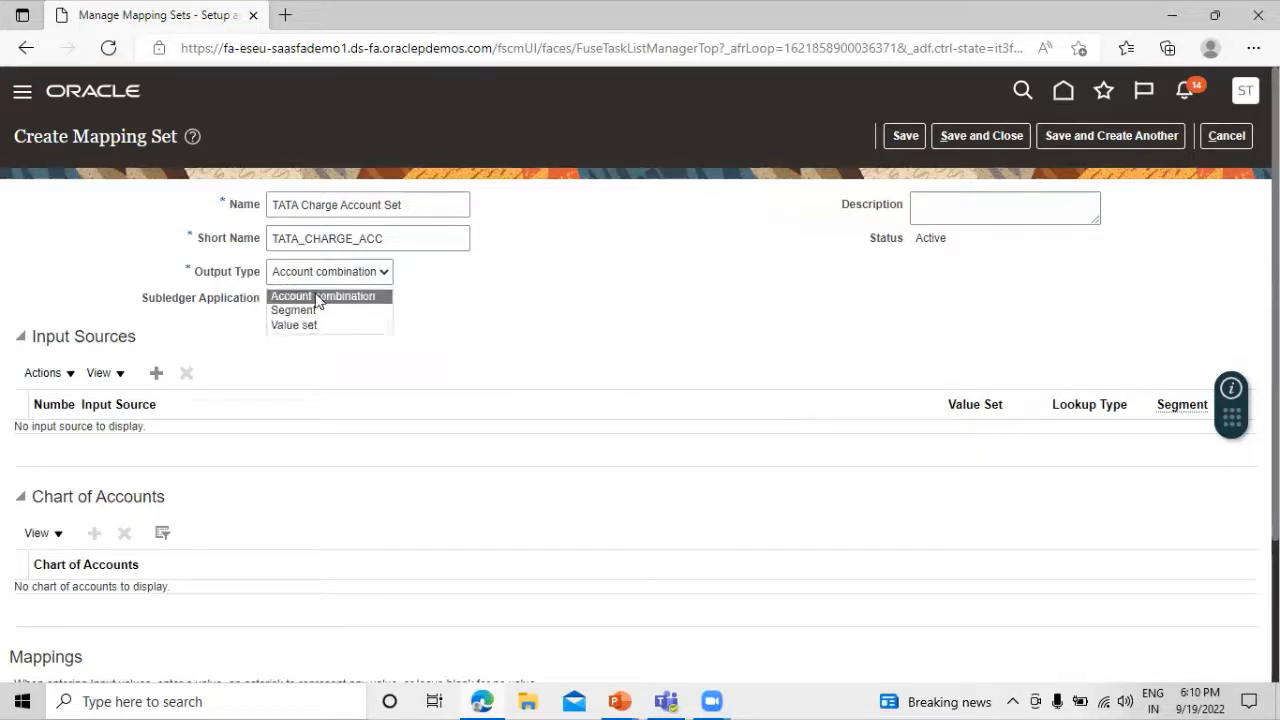
click(328, 298)
click(372, 298)
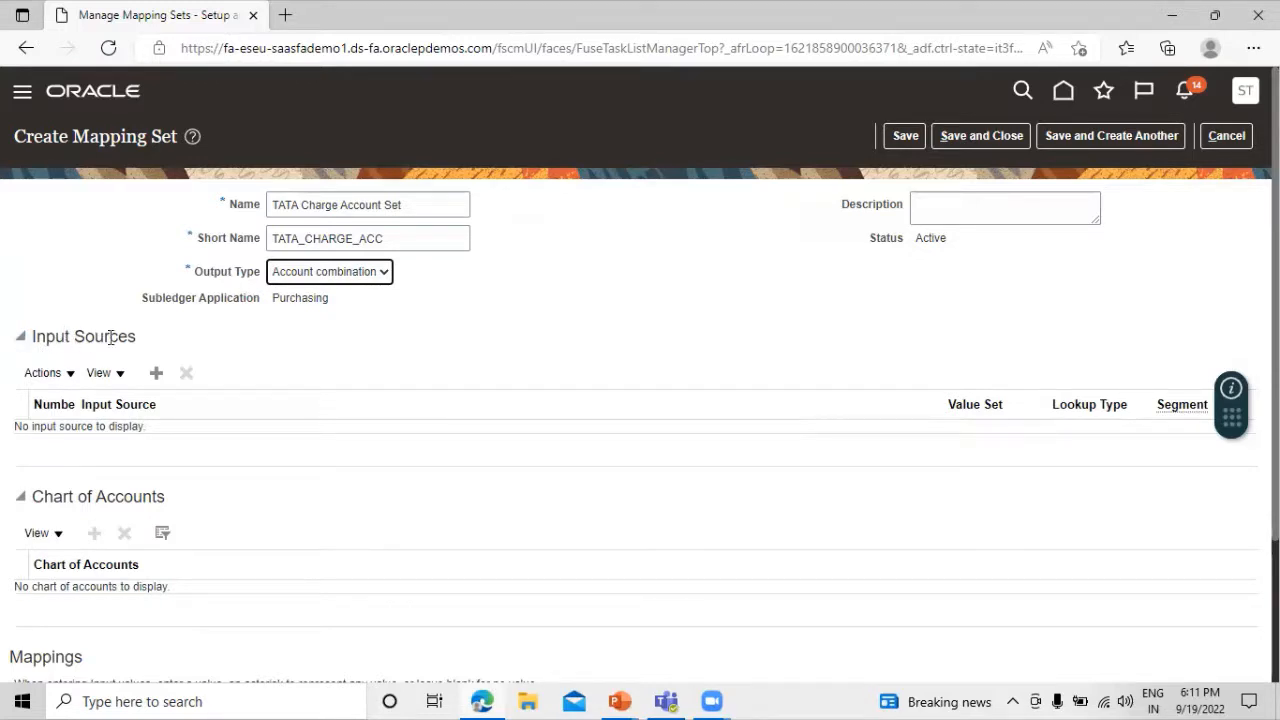
Search the Purchasing input sources for SOLD and add Sold-to BU Name to the mapping set
click(157, 374)
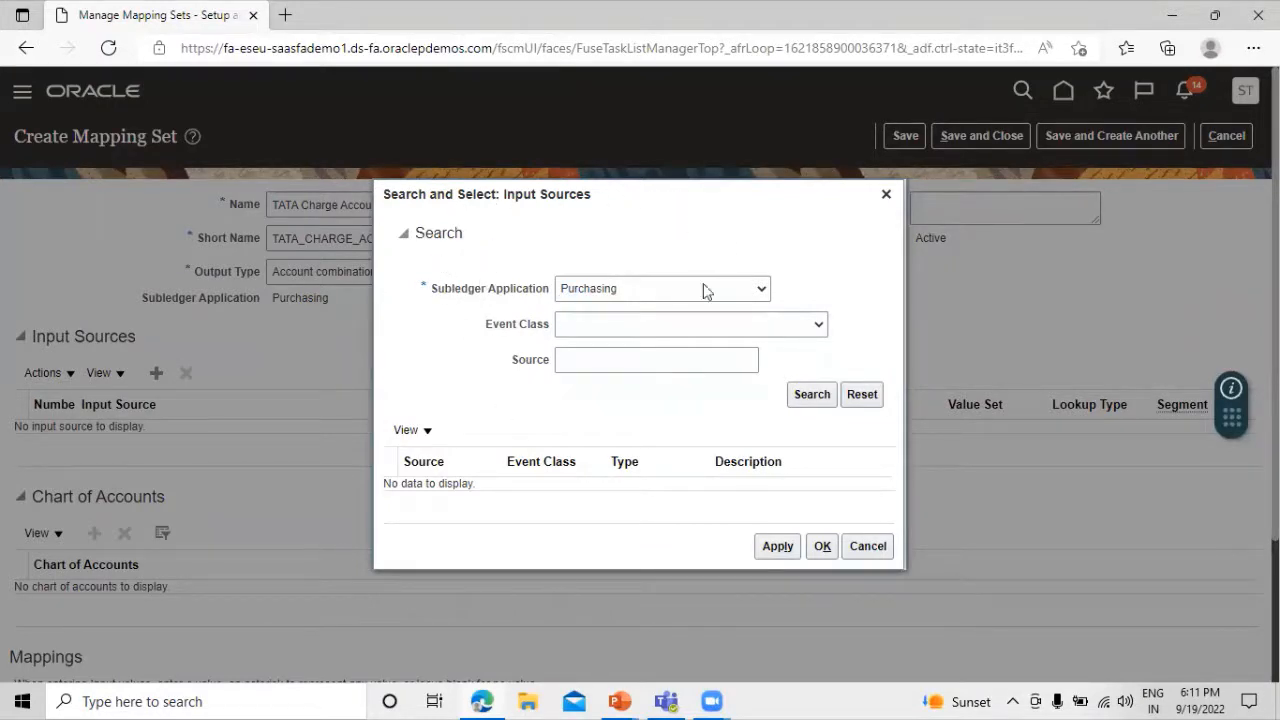
click(633, 358)
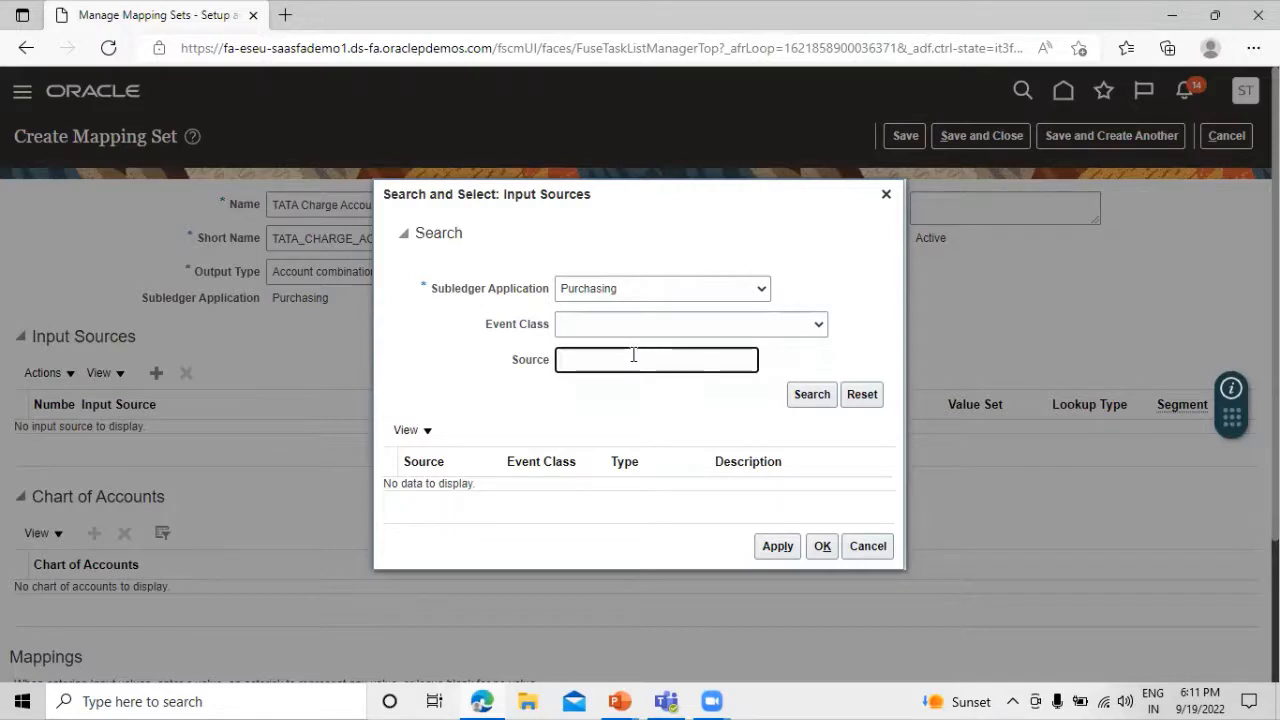
click(812, 394)
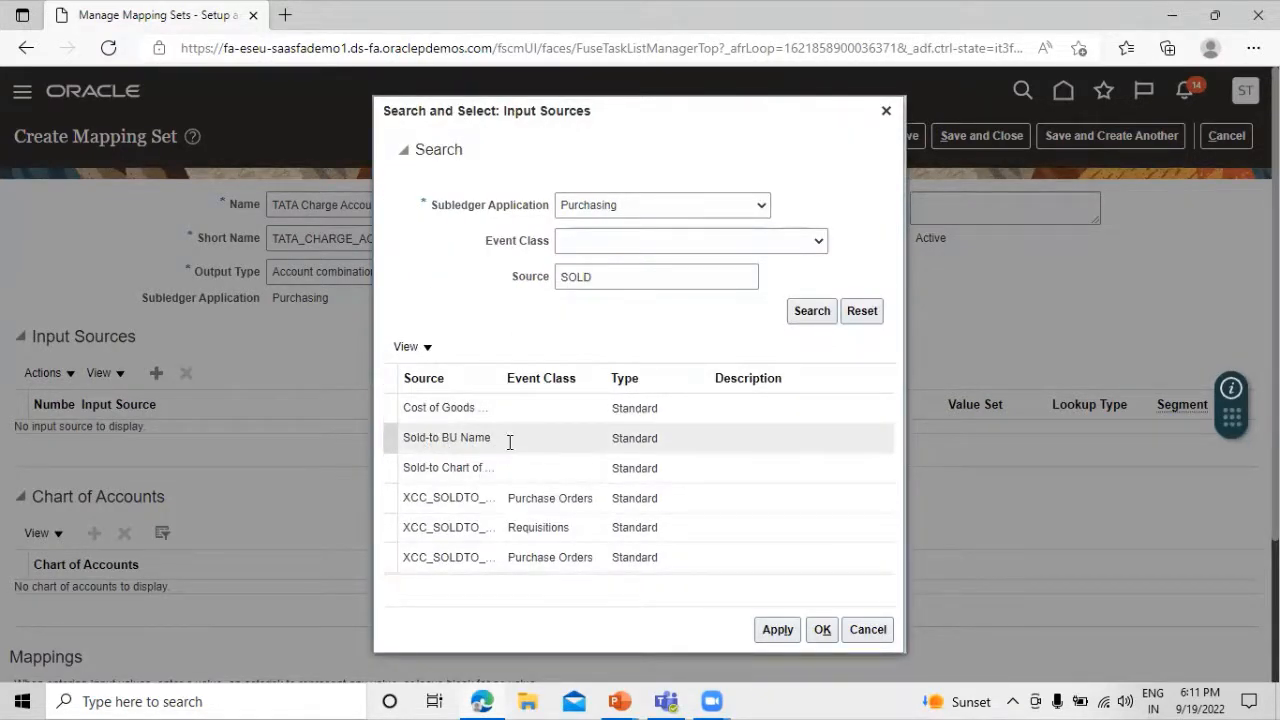
scroll(525, 445, down, 2)
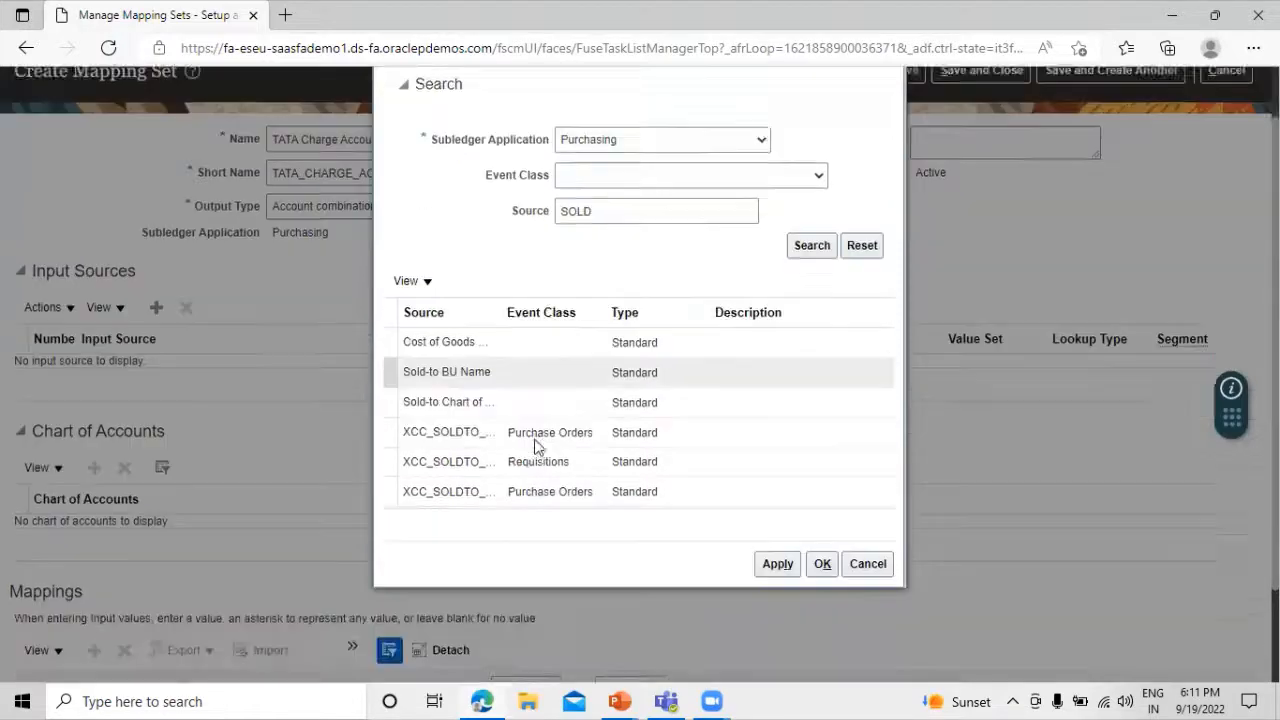
click(505, 436)
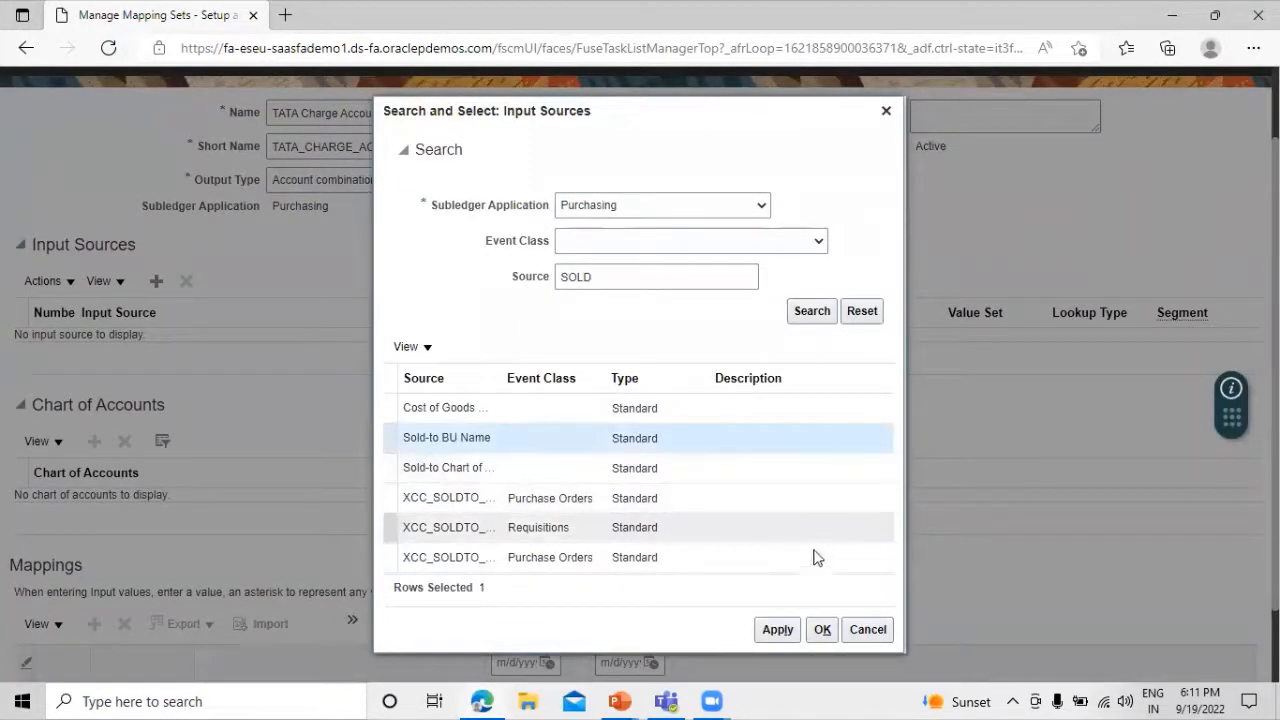
click(778, 630)
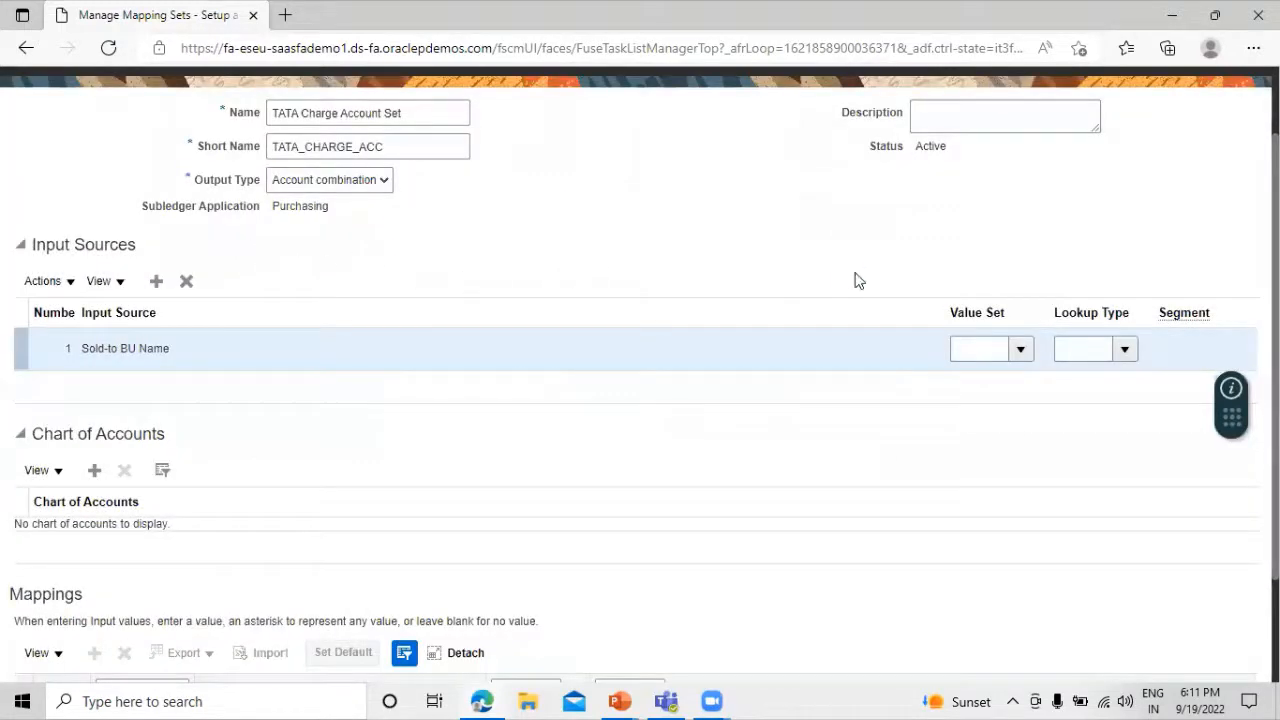
click(1019, 352)
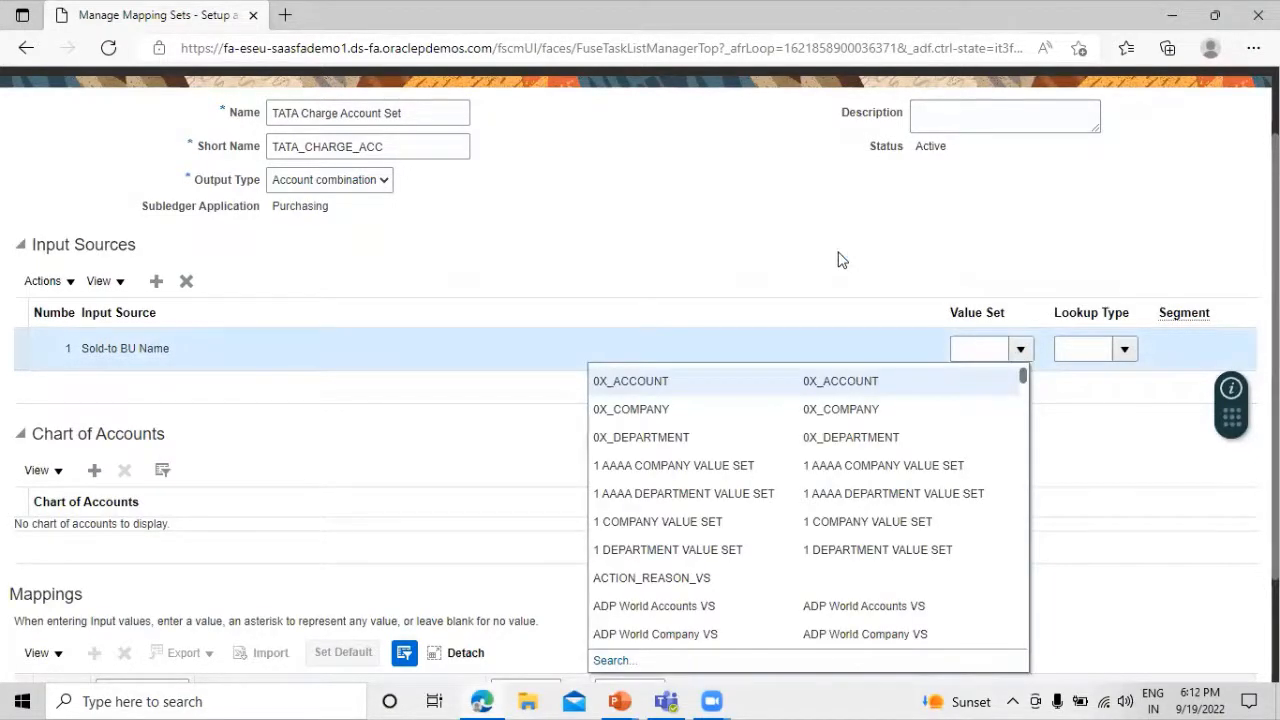
scroll(838, 260, down, 2)
click(657, 94)
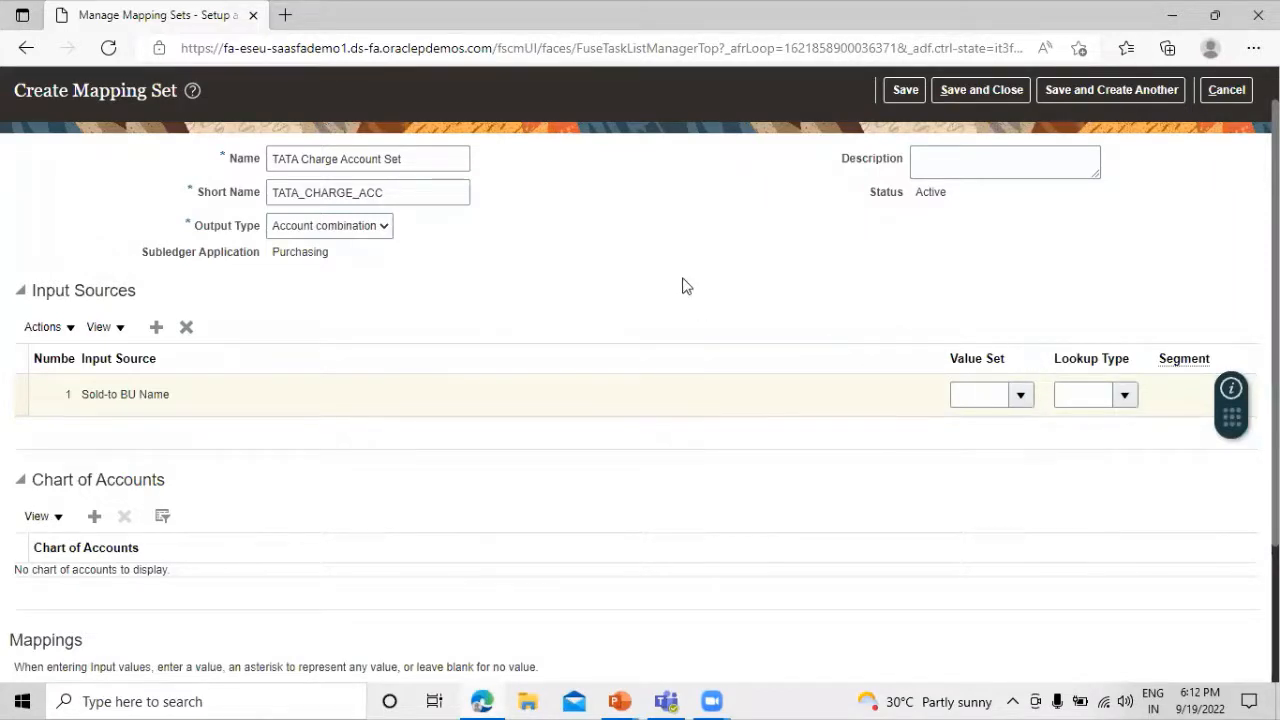
Add a chart of accounts row to the mapping set and choose TATA US Ledger for it
scroll(381, 366, down, 1)
scroll(580, 350, down, 1)
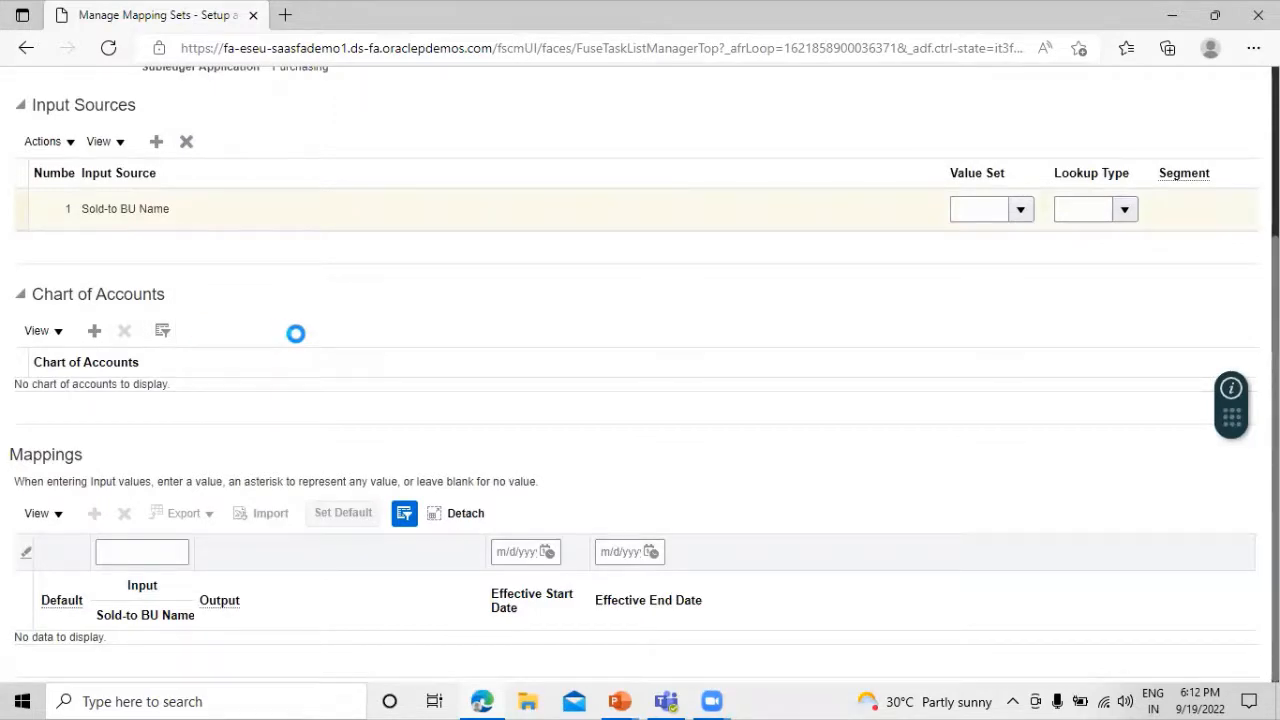
click(216, 405)
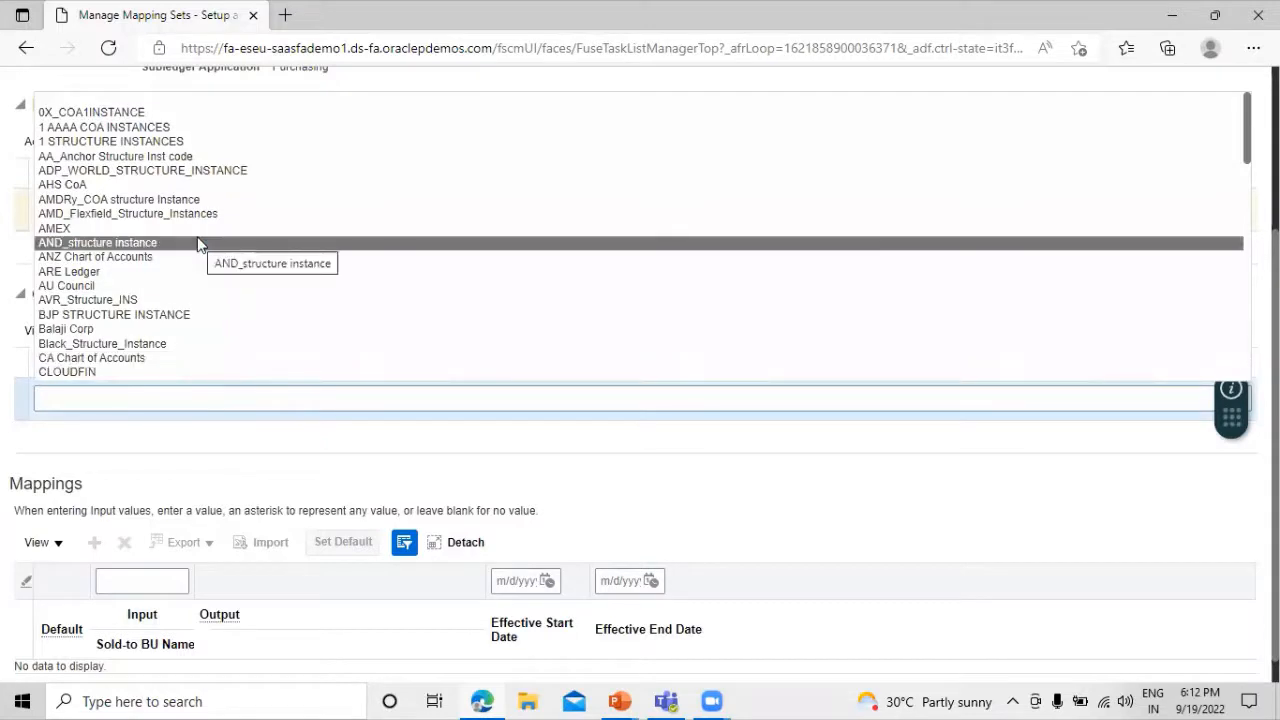
scroll(200, 241, down, 7)
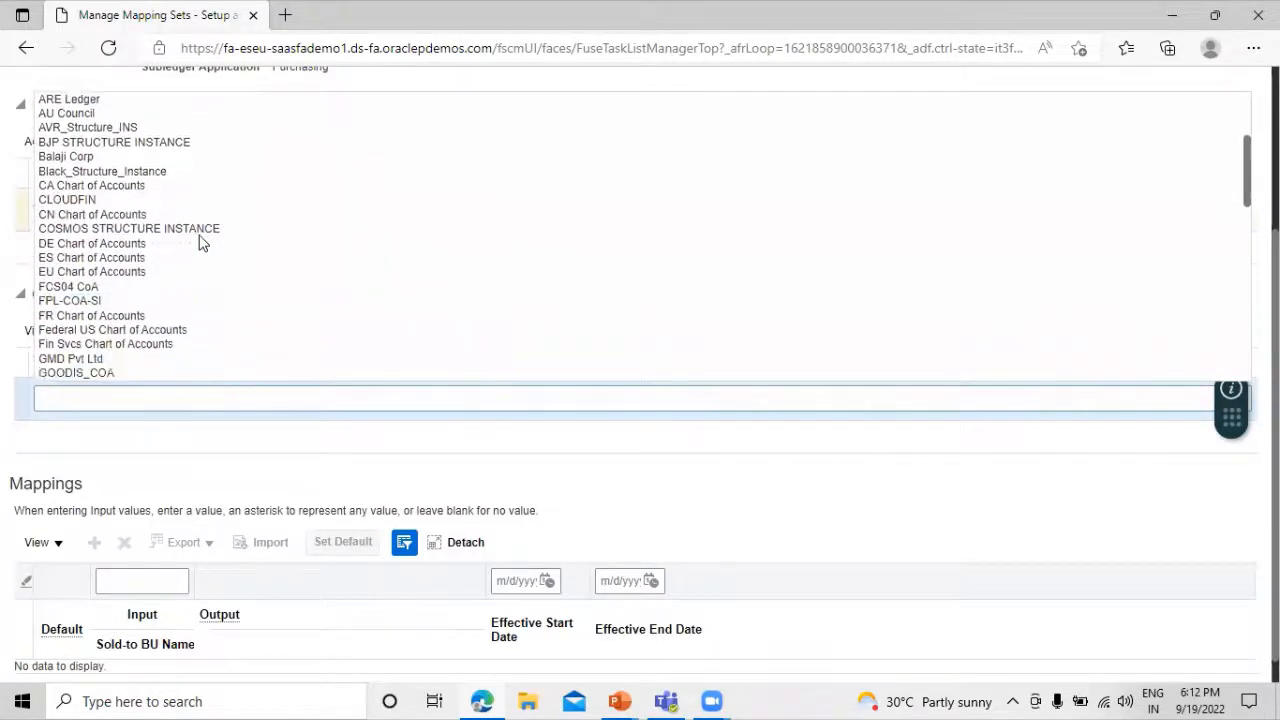
scroll(200, 241, down, 4)
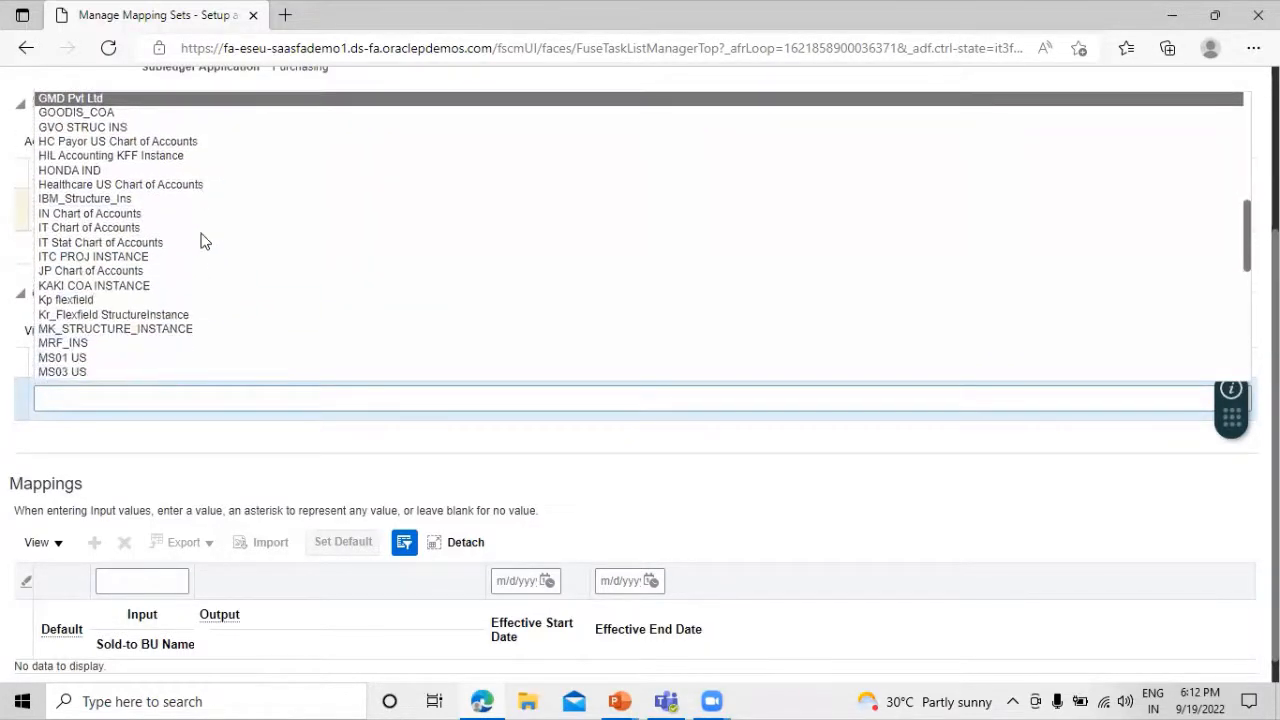
scroll(200, 241, down, 3)
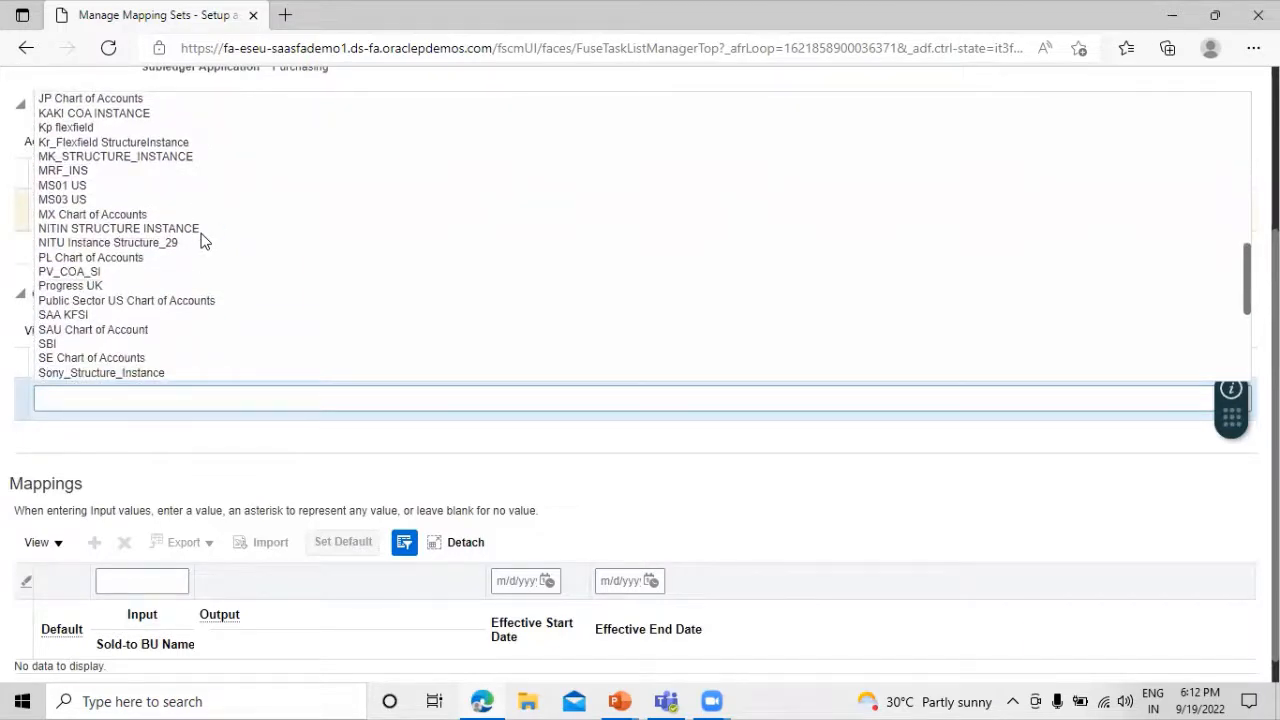
scroll(200, 241, down, 2)
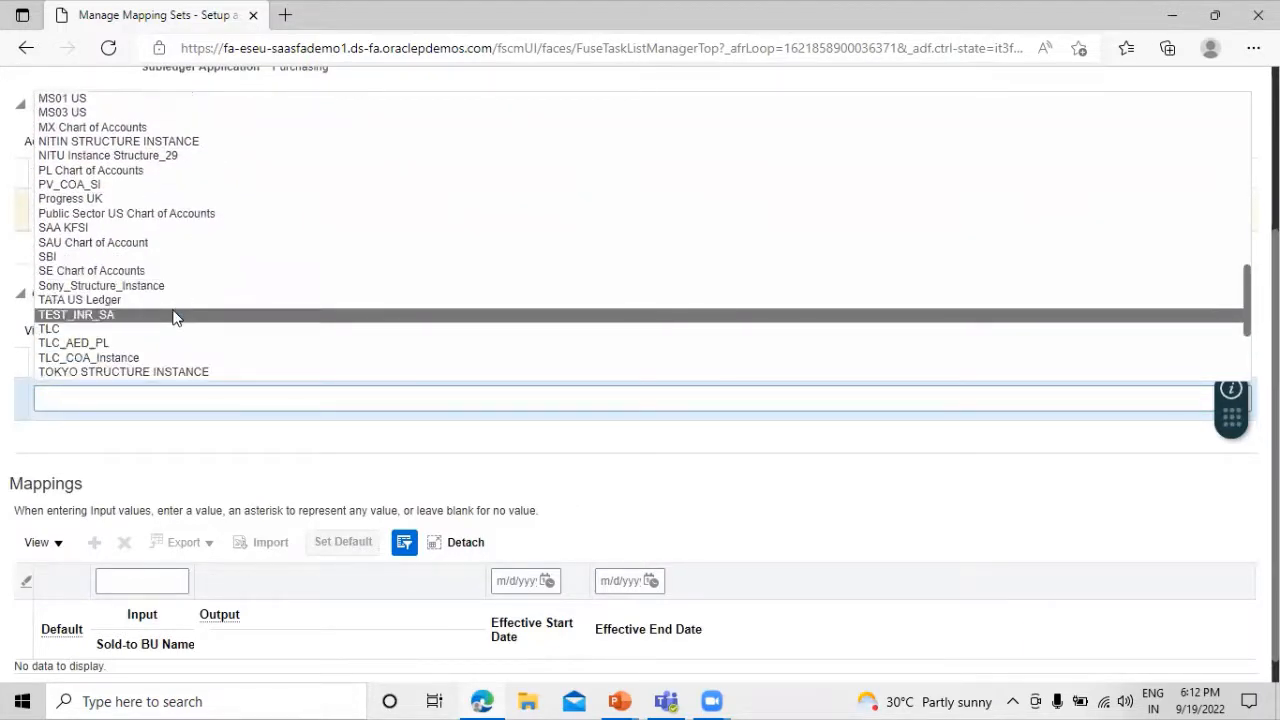
click(176, 299)
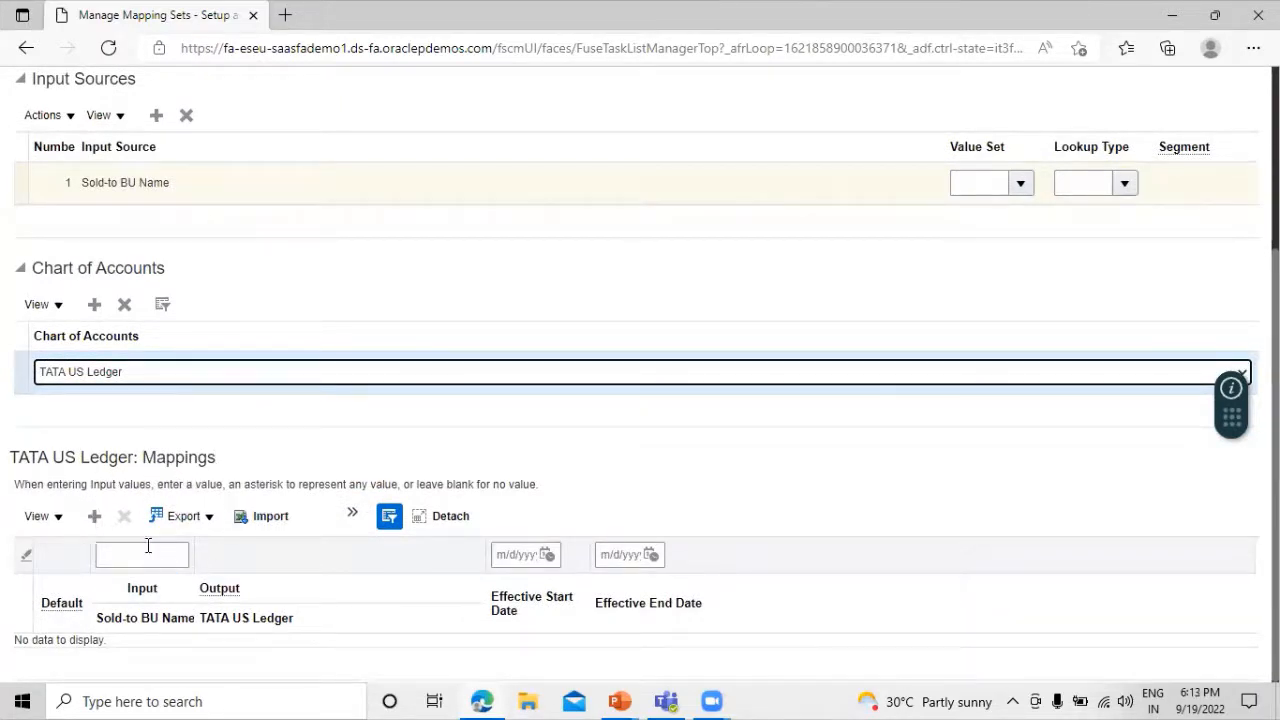
Add a mapping row for TATA US Ledger and enter TATA US Business Unit as its Sold-to BU Name input
click(94, 518)
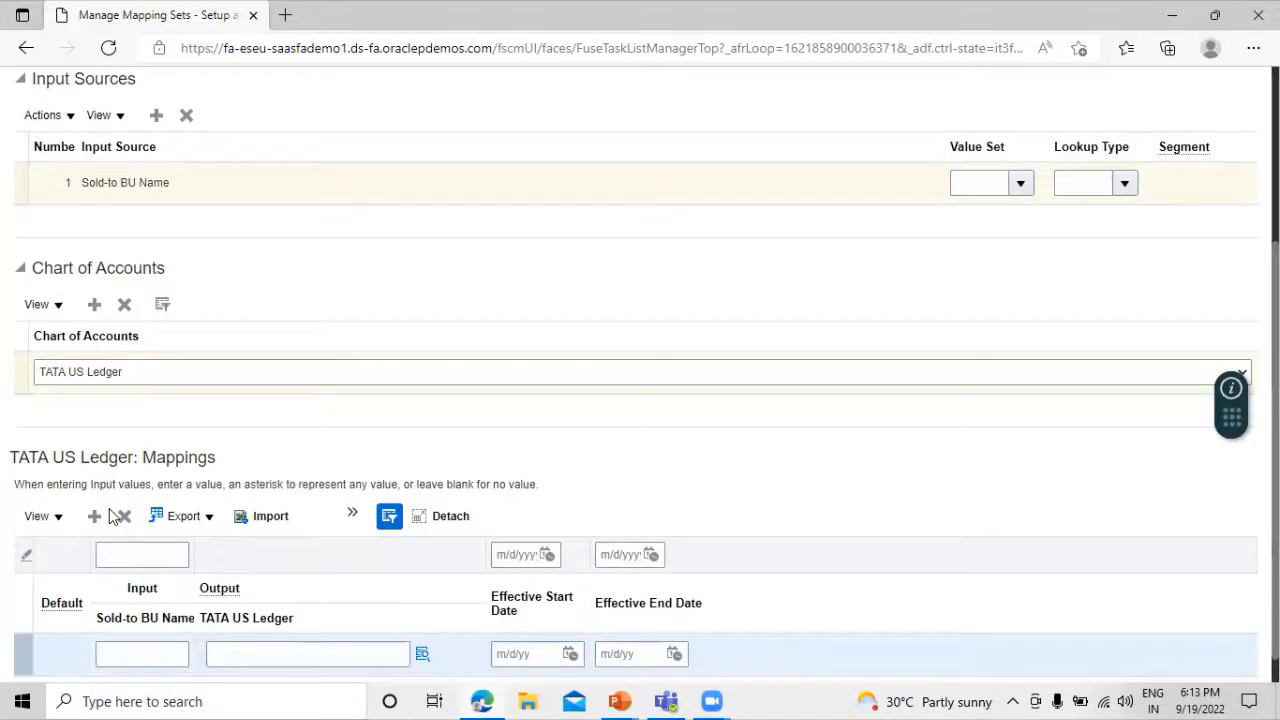
click(172, 554)
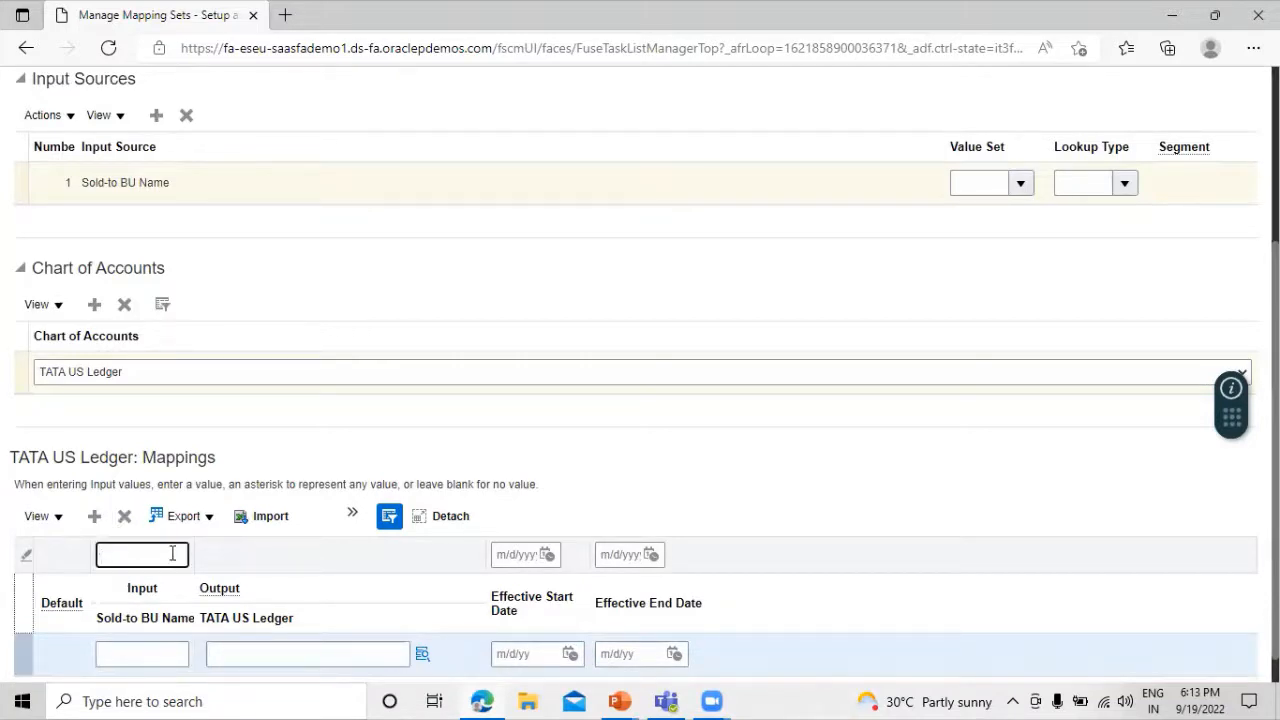
click(163, 653)
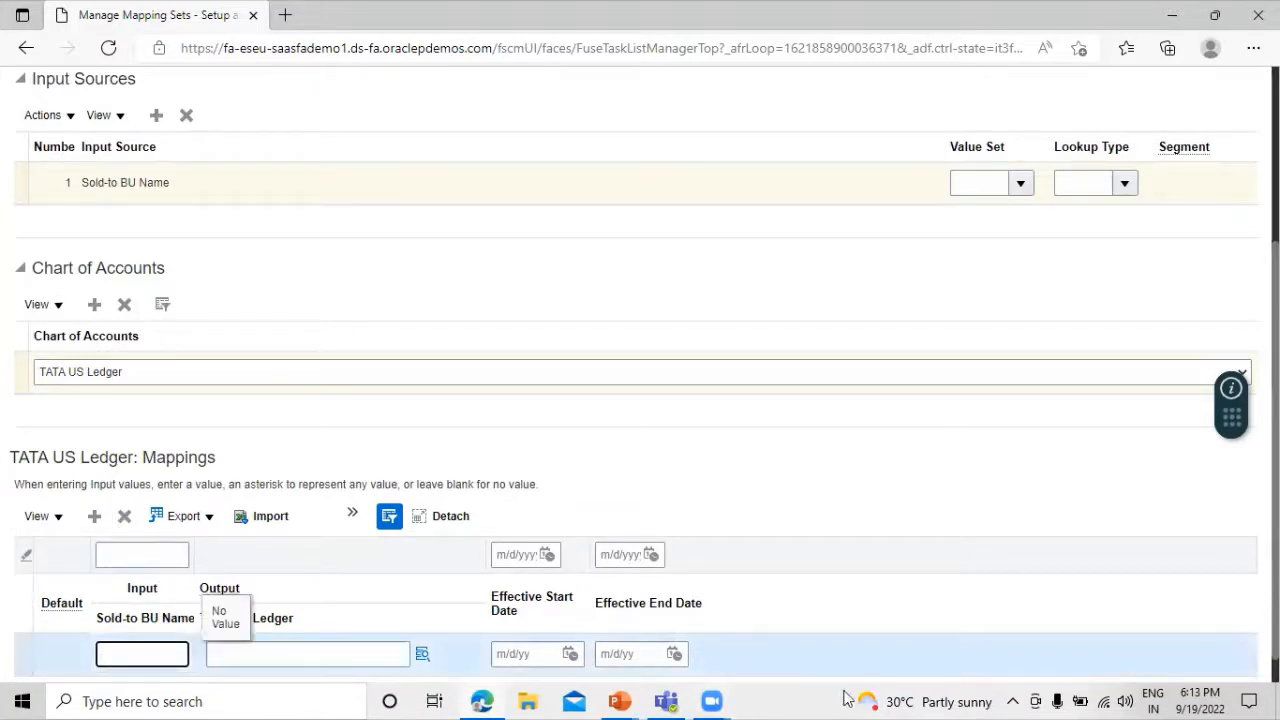
click(742, 678)
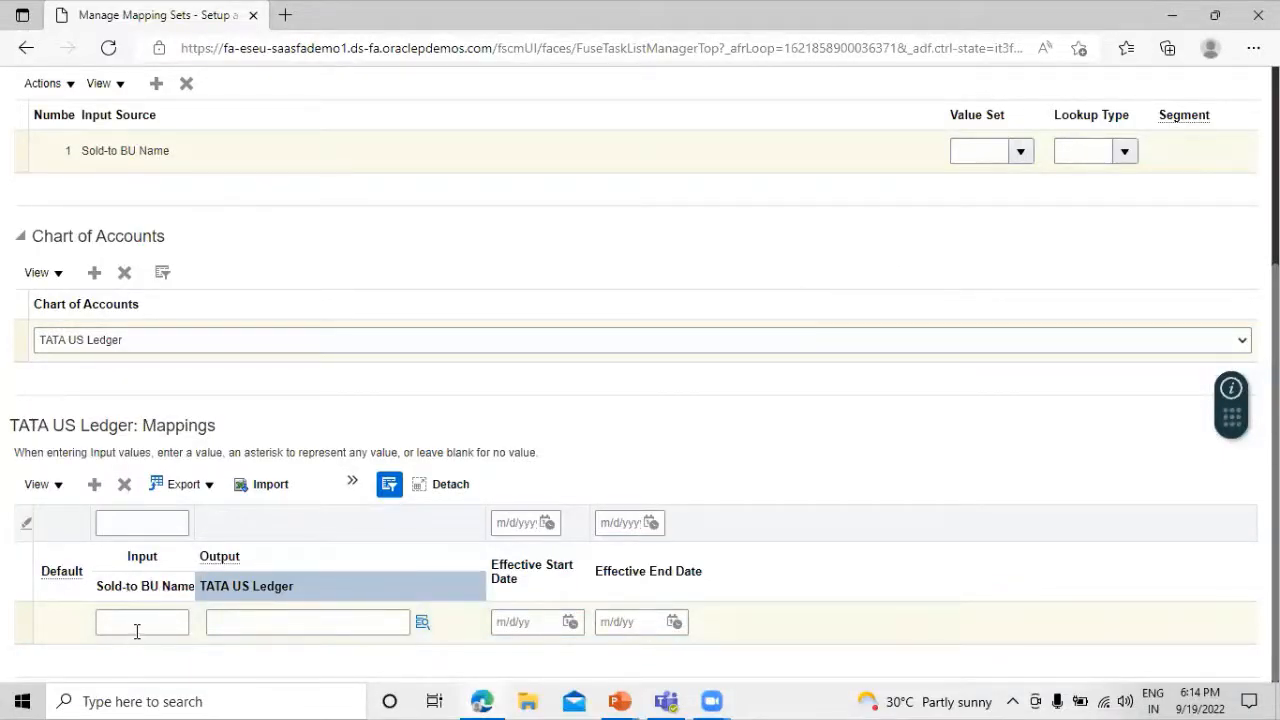
click(142, 622)
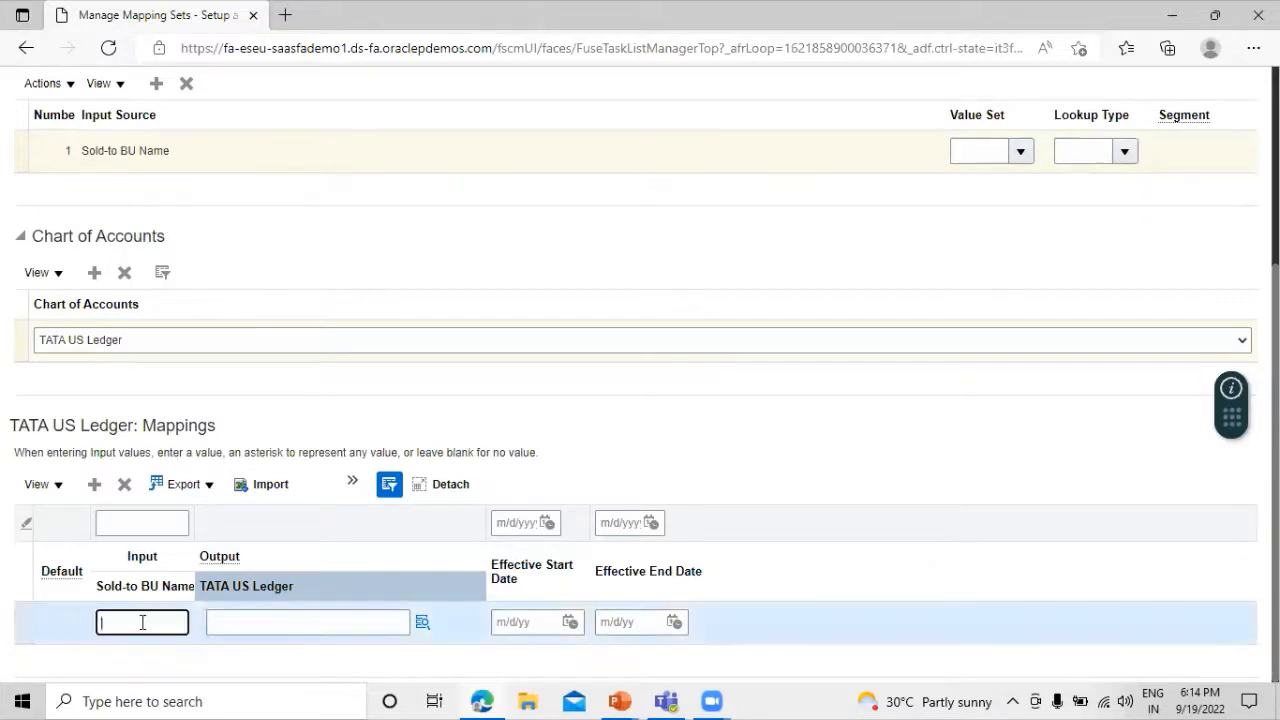
text(TATA)
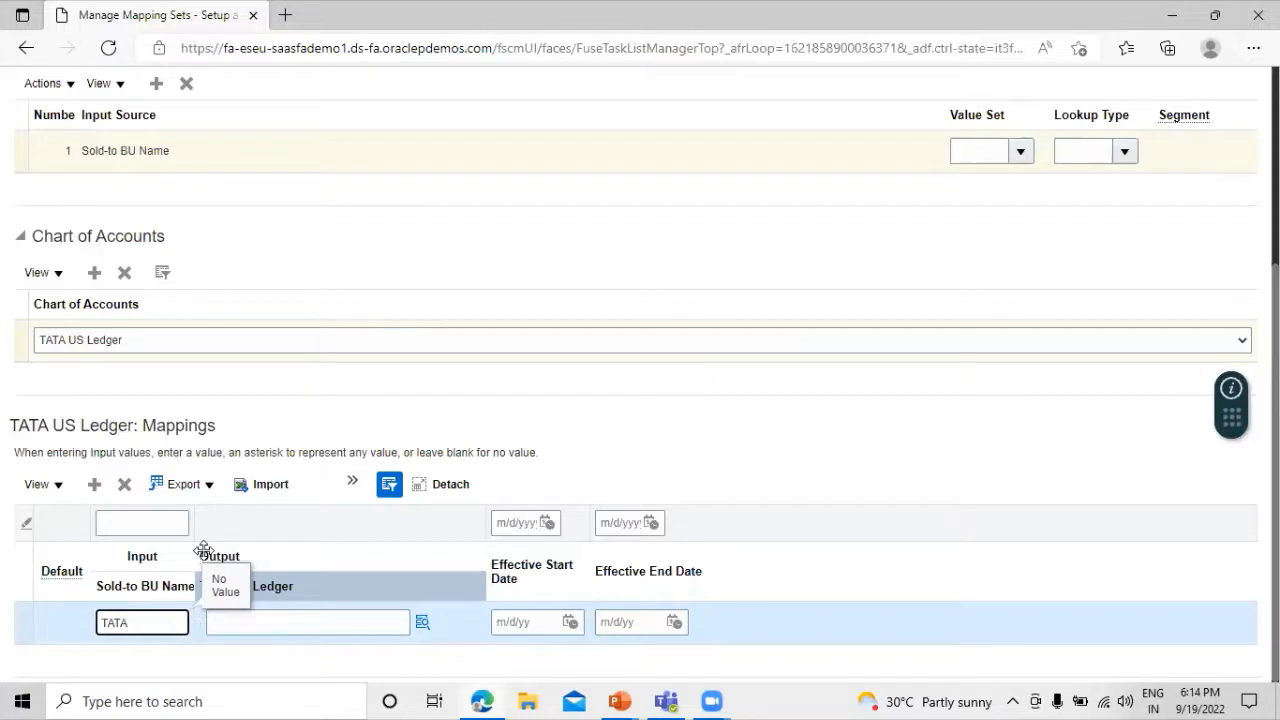
drag(195, 528, 281, 530)
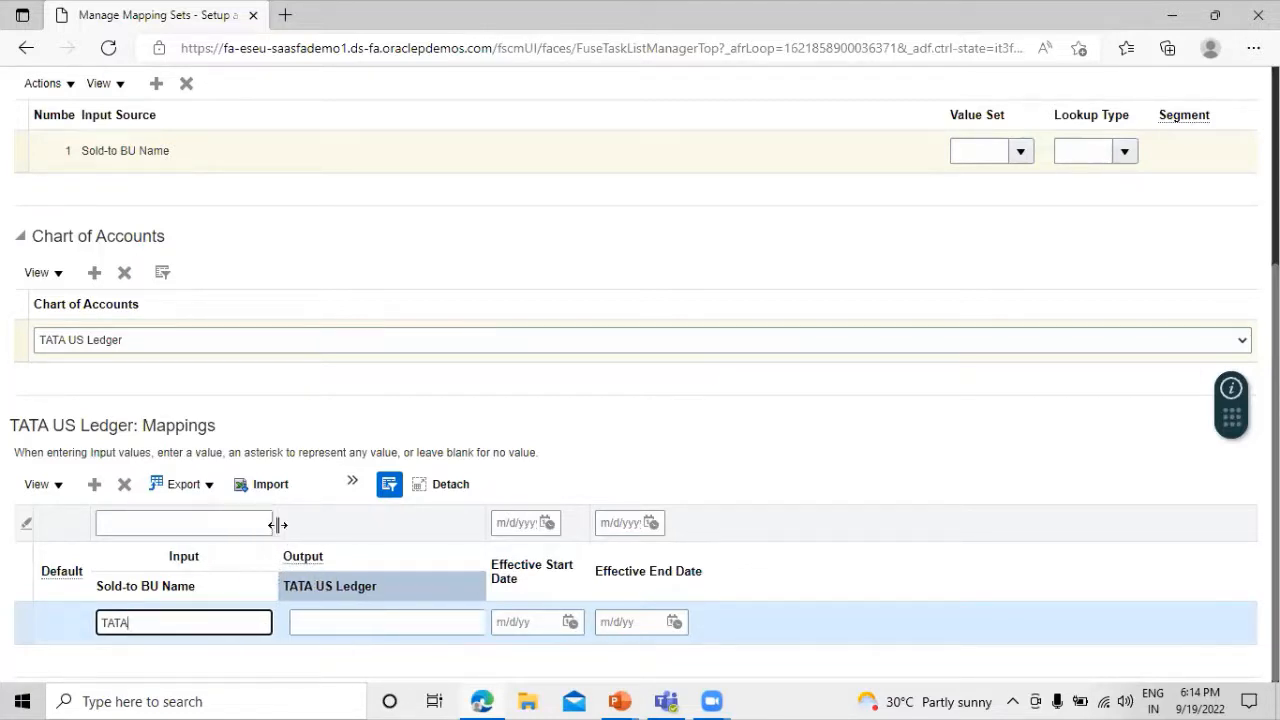
click(260, 574)
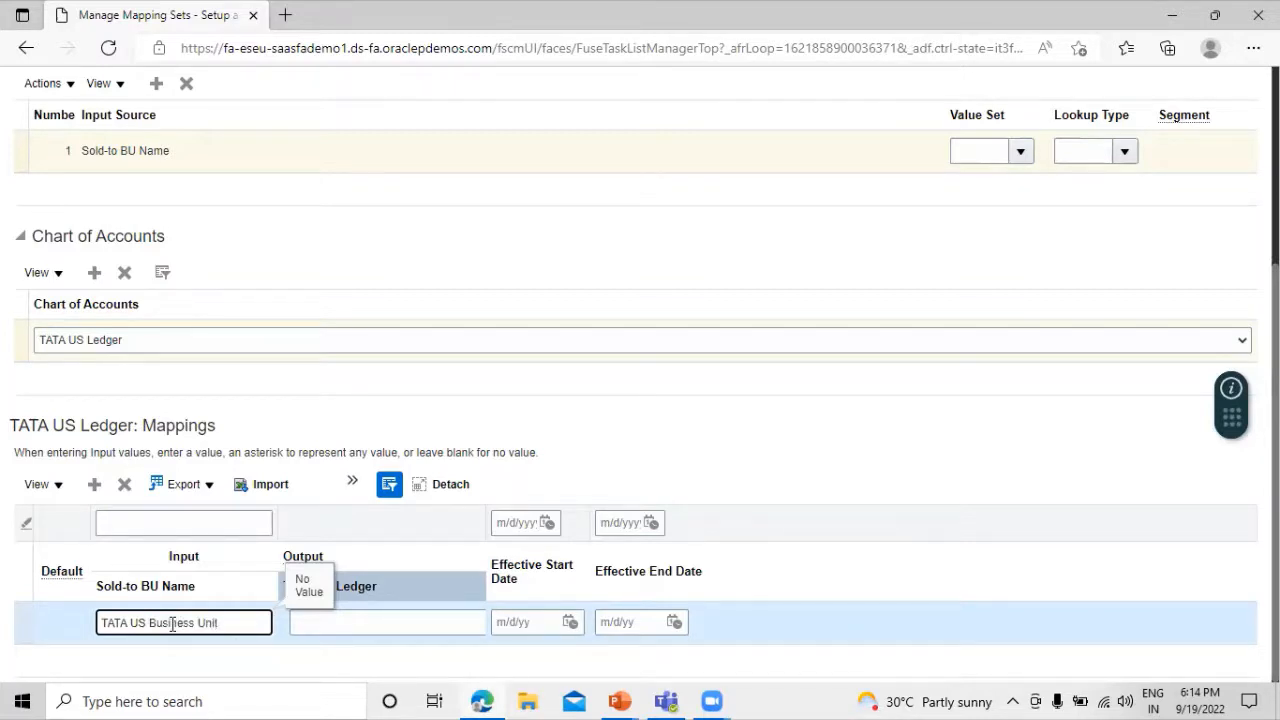
click(200, 665)
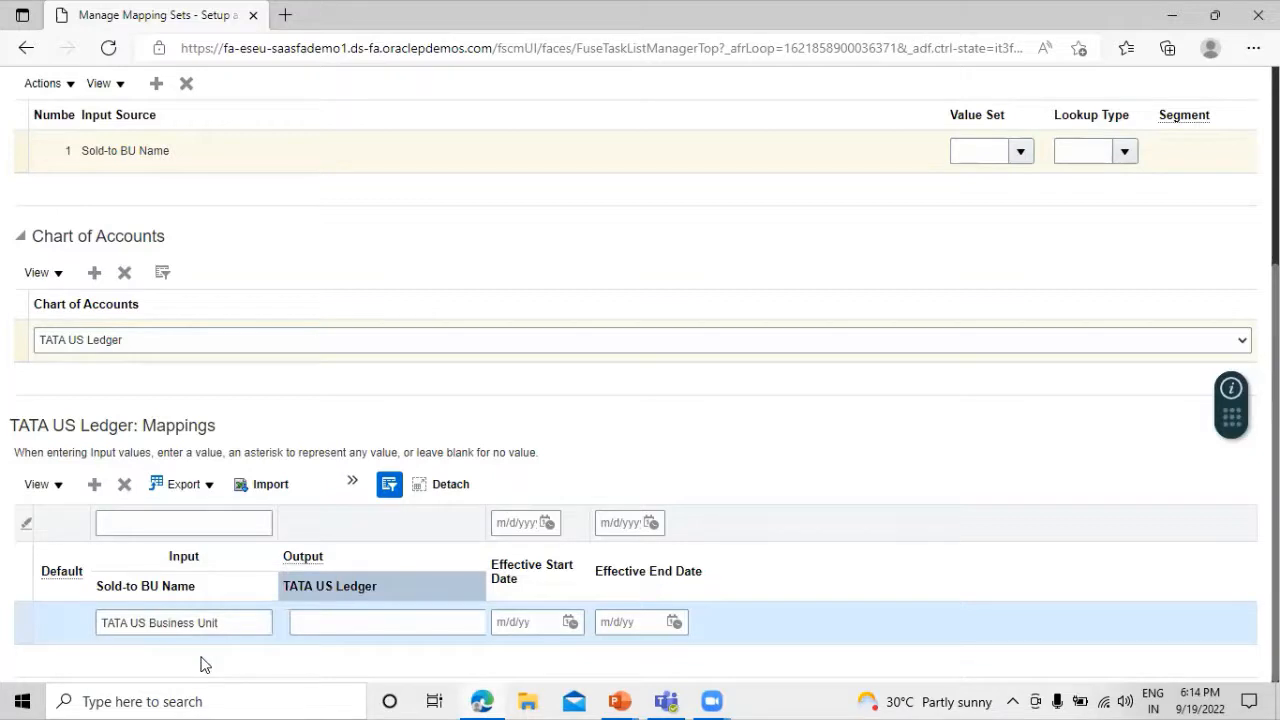
Start defining the mapping's output account combination with Company 1000 (TATA Consulting Services) and Department 1010 (HR)
key(Tab)
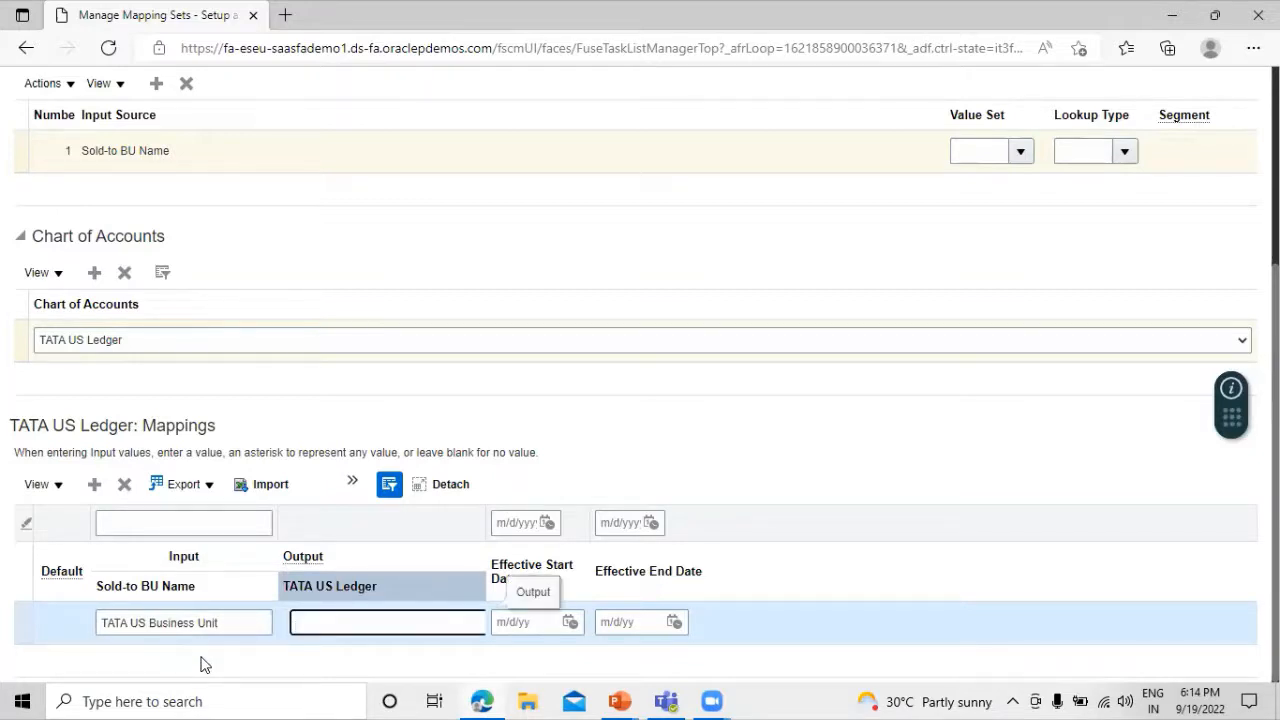
drag(486, 525, 578, 550)
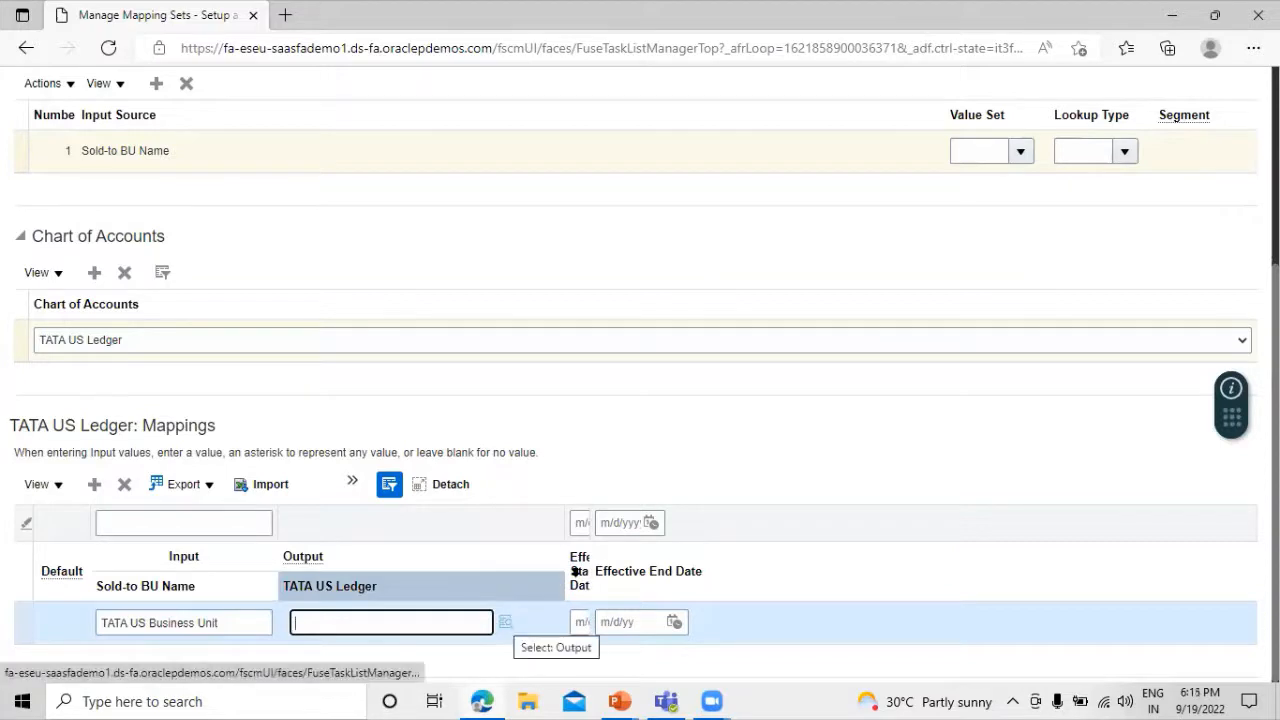
click(506, 622)
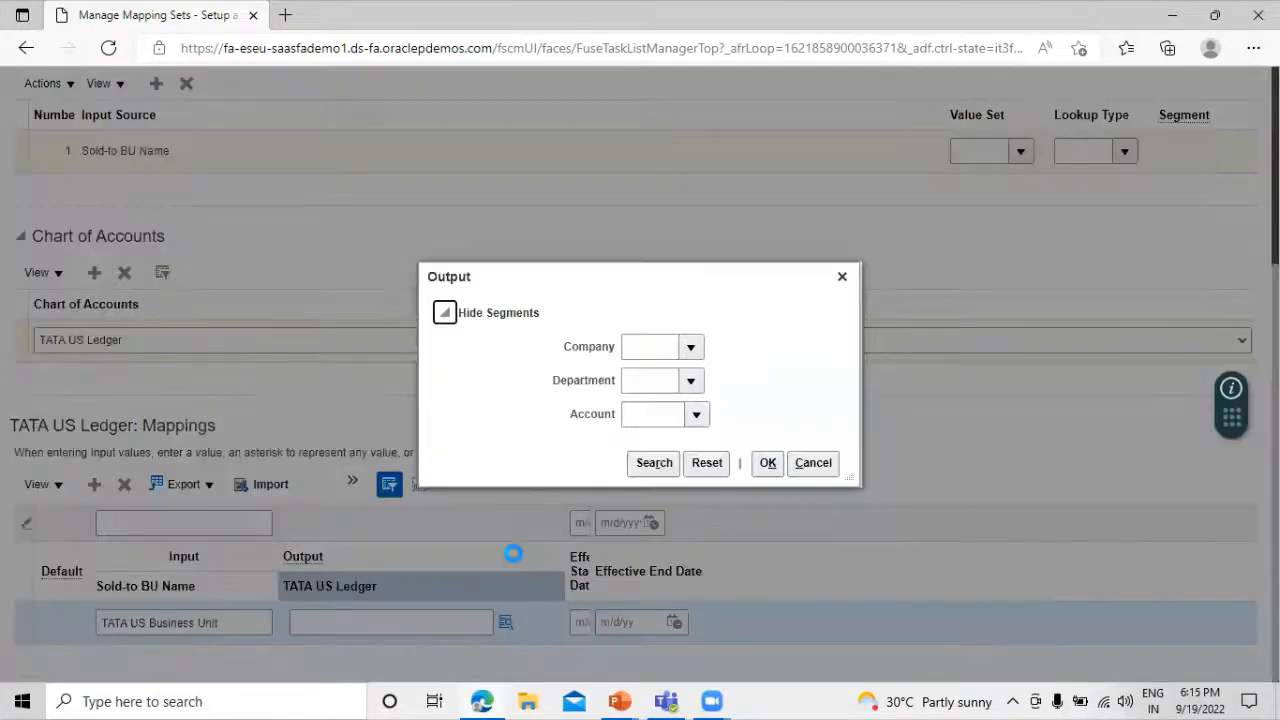
click(686, 349)
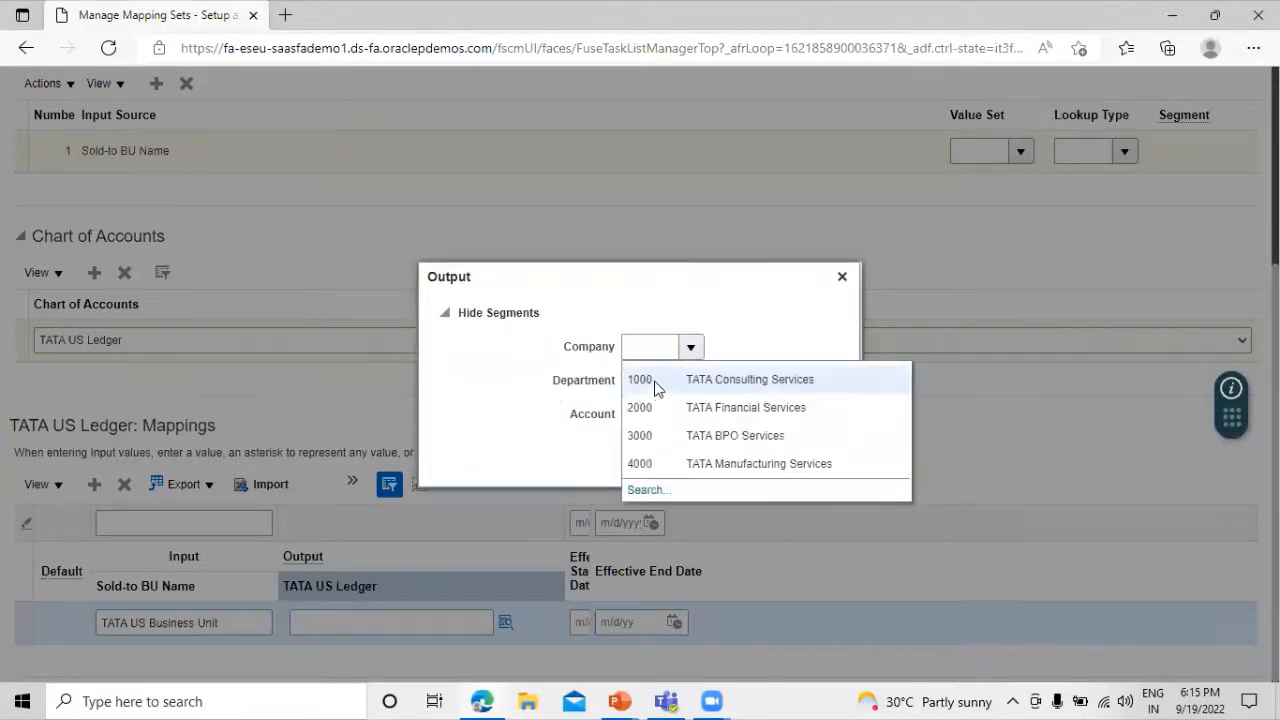
click(656, 382)
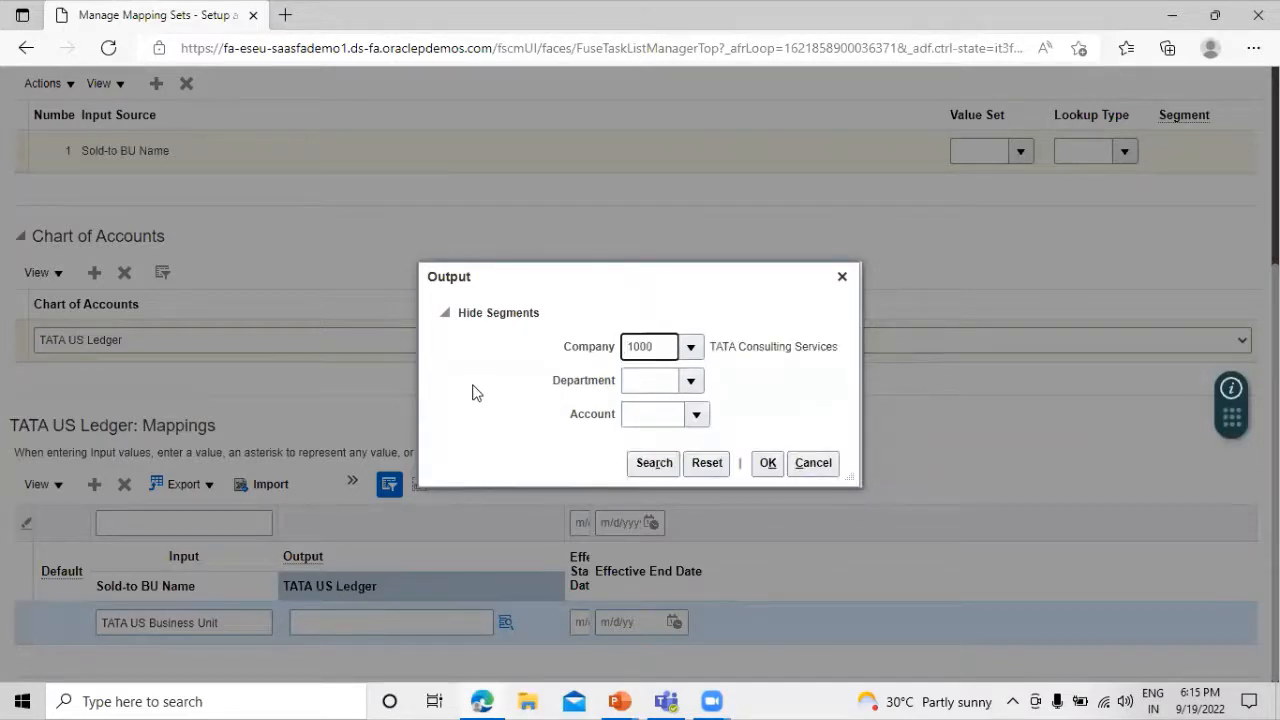
click(690, 381)
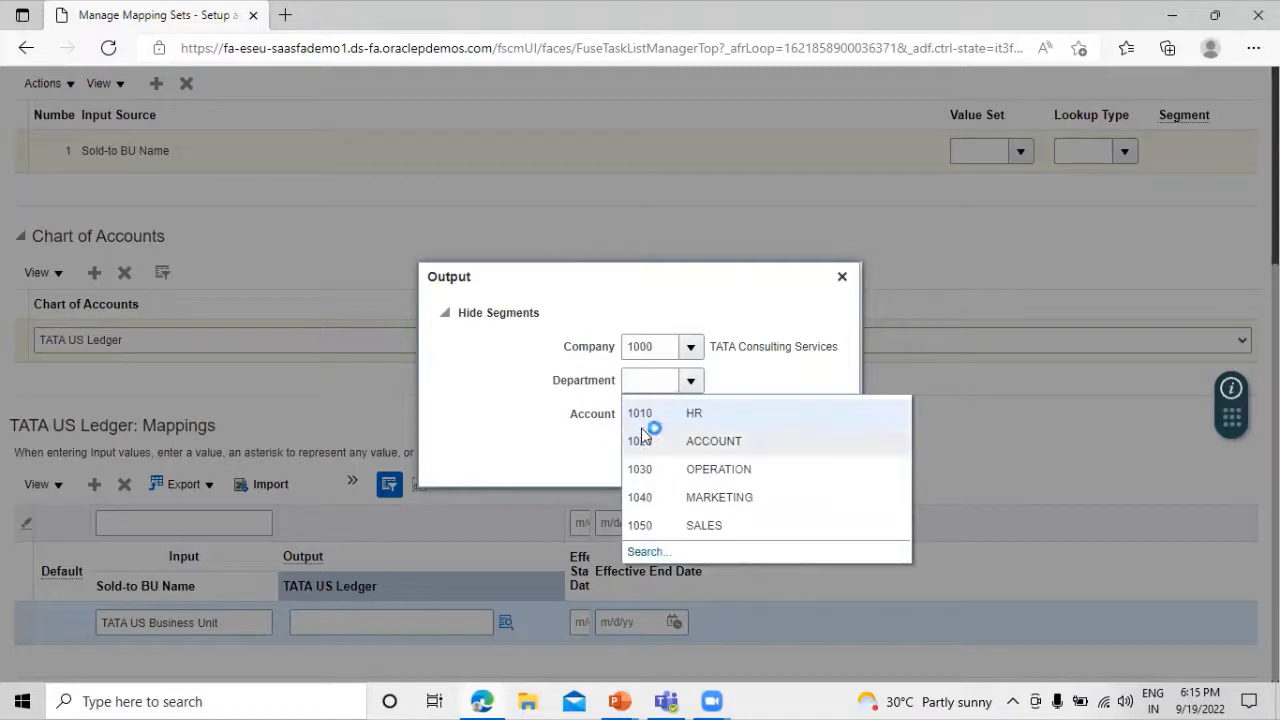
click(650, 414)
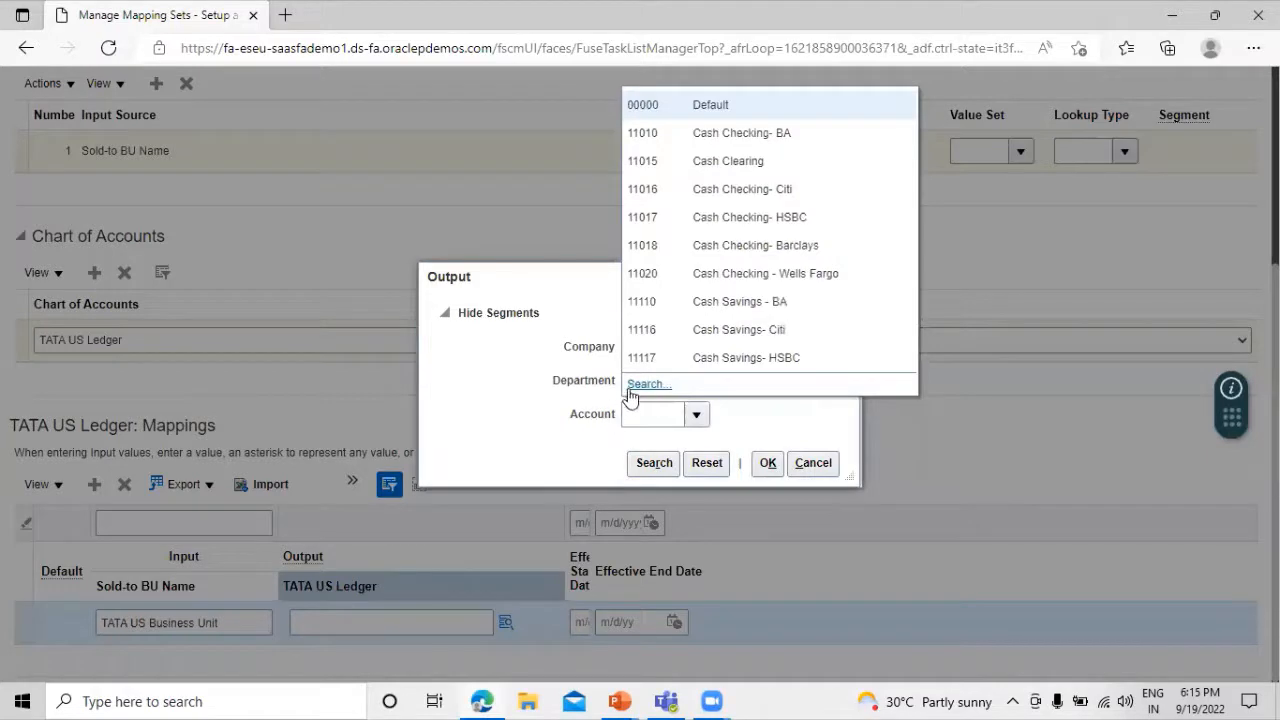
Search the account values for the description "charge account", select 91111 Charge Account, and apply the output combination to the mapping
click(637, 386)
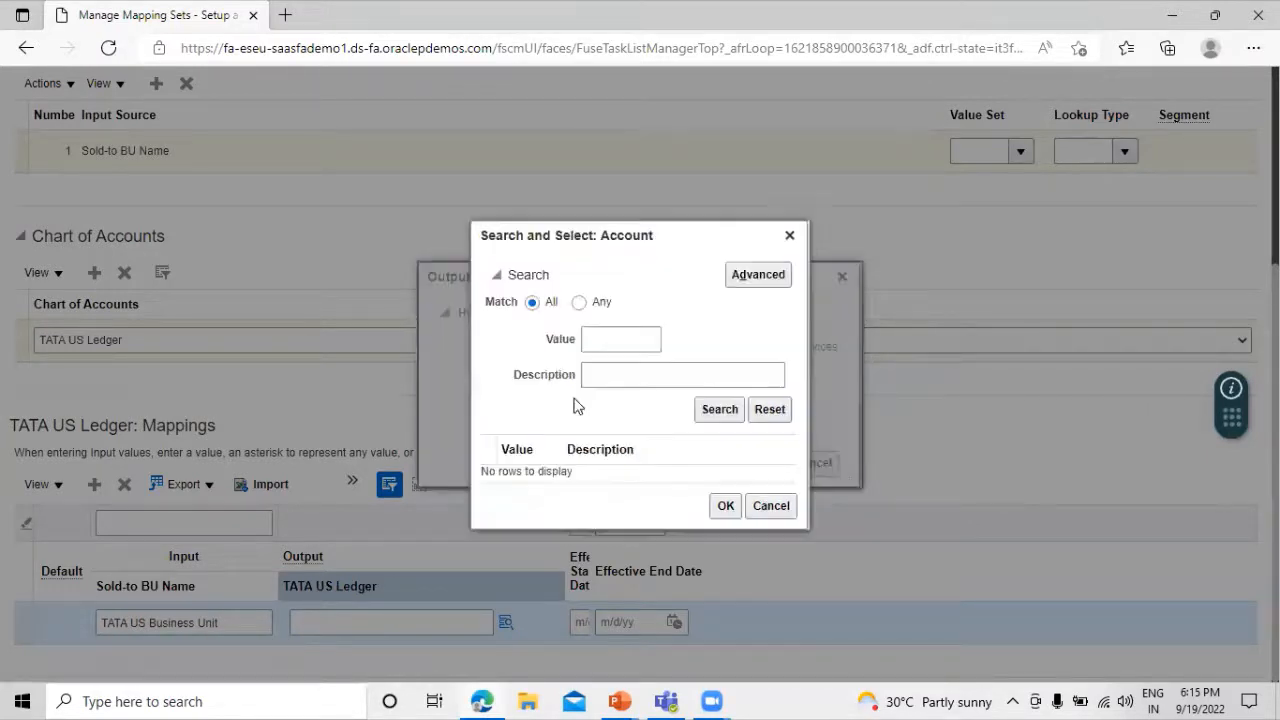
click(632, 376)
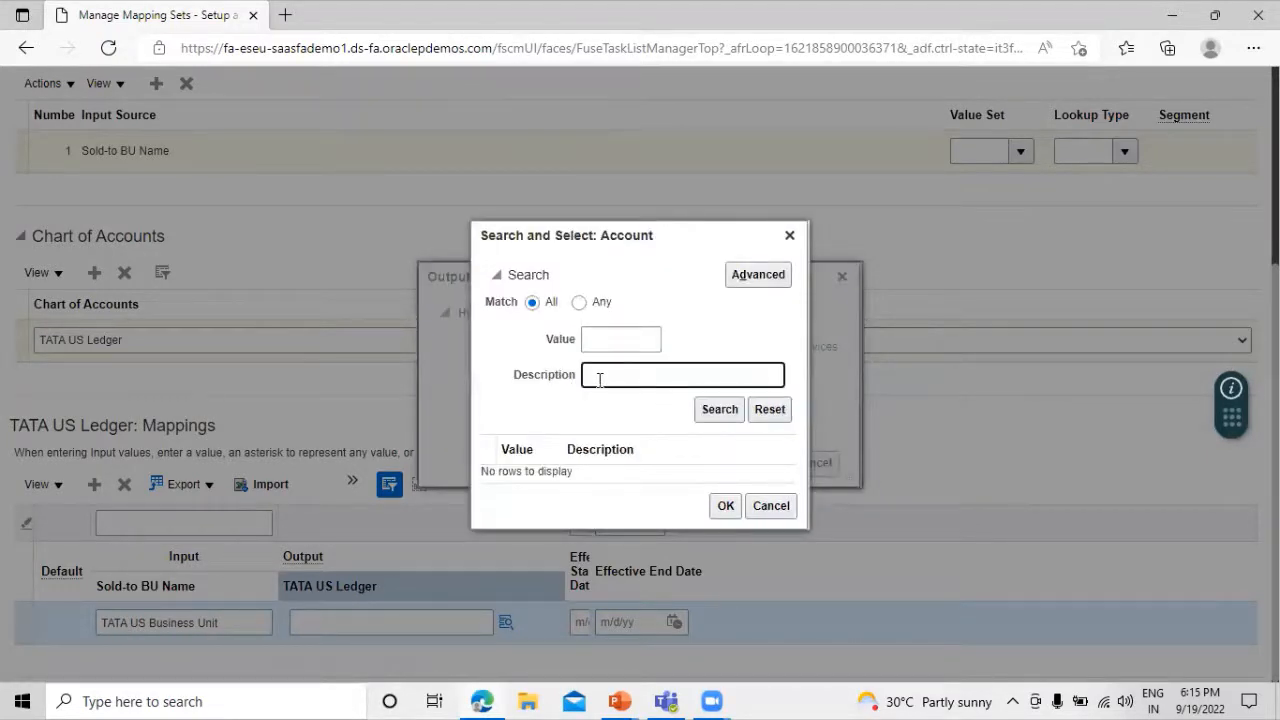
text(charge account)
key(Return)
click(592, 478)
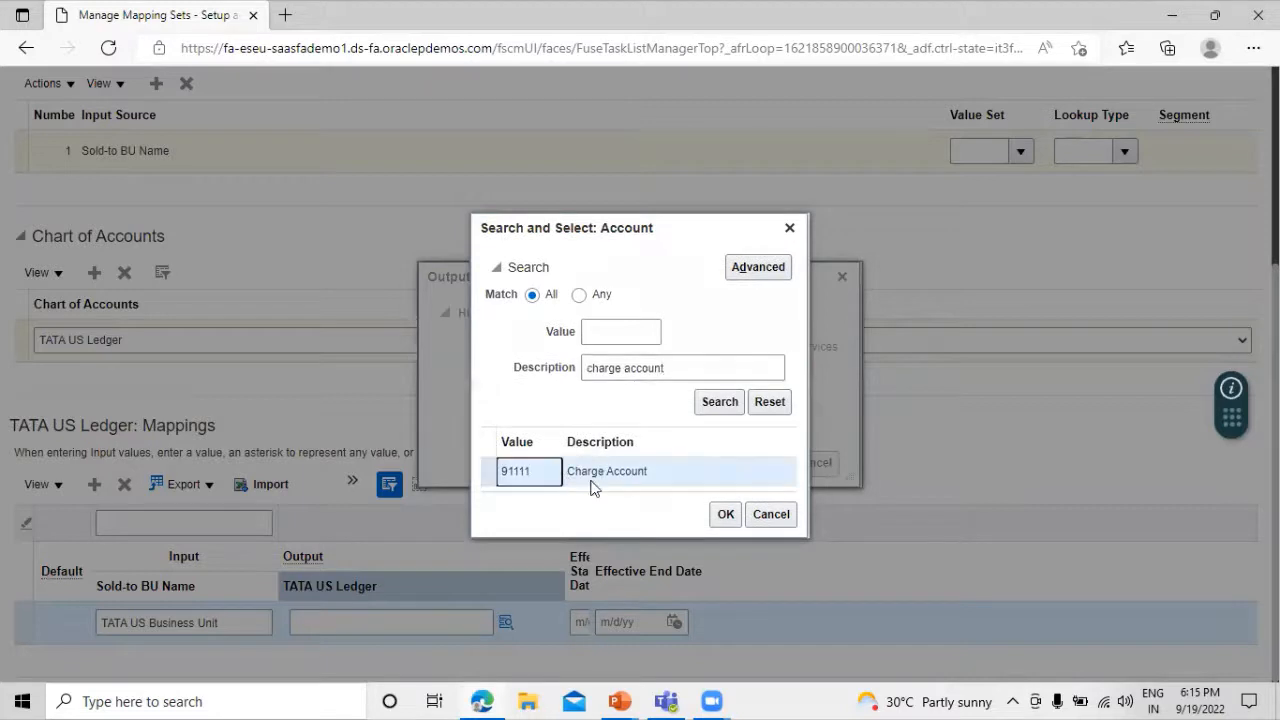
click(724, 515)
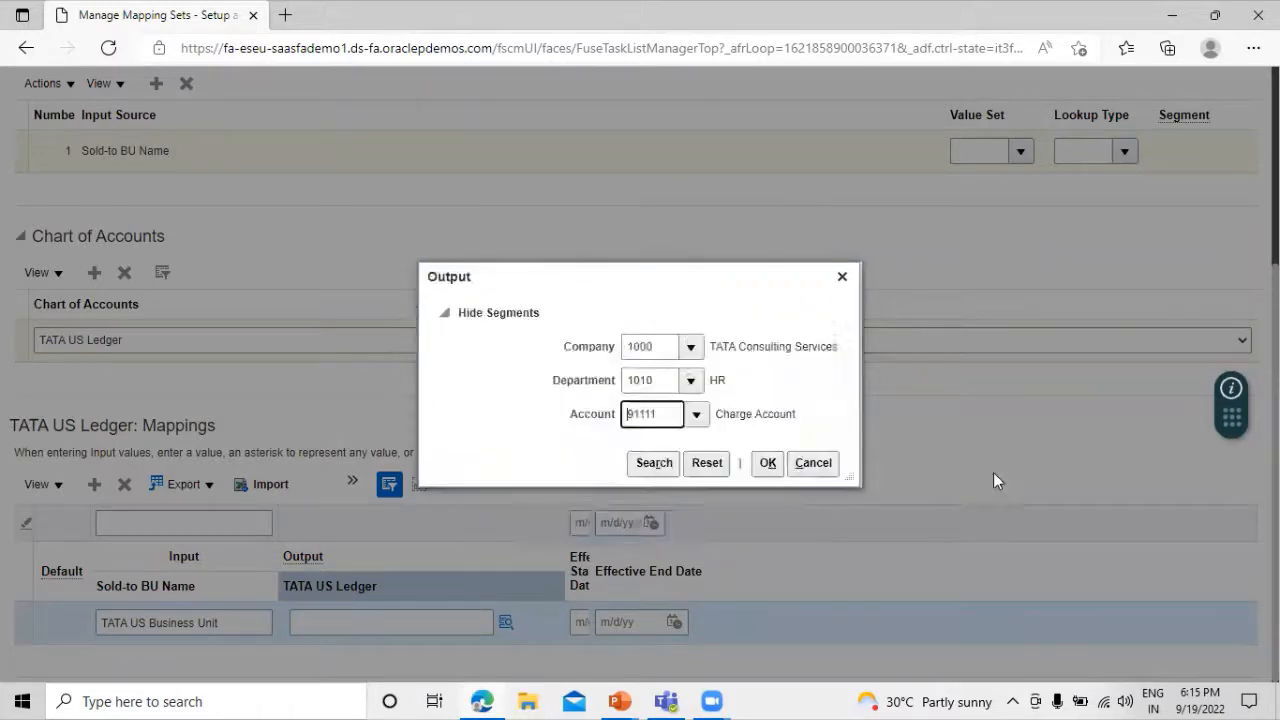
click(767, 463)
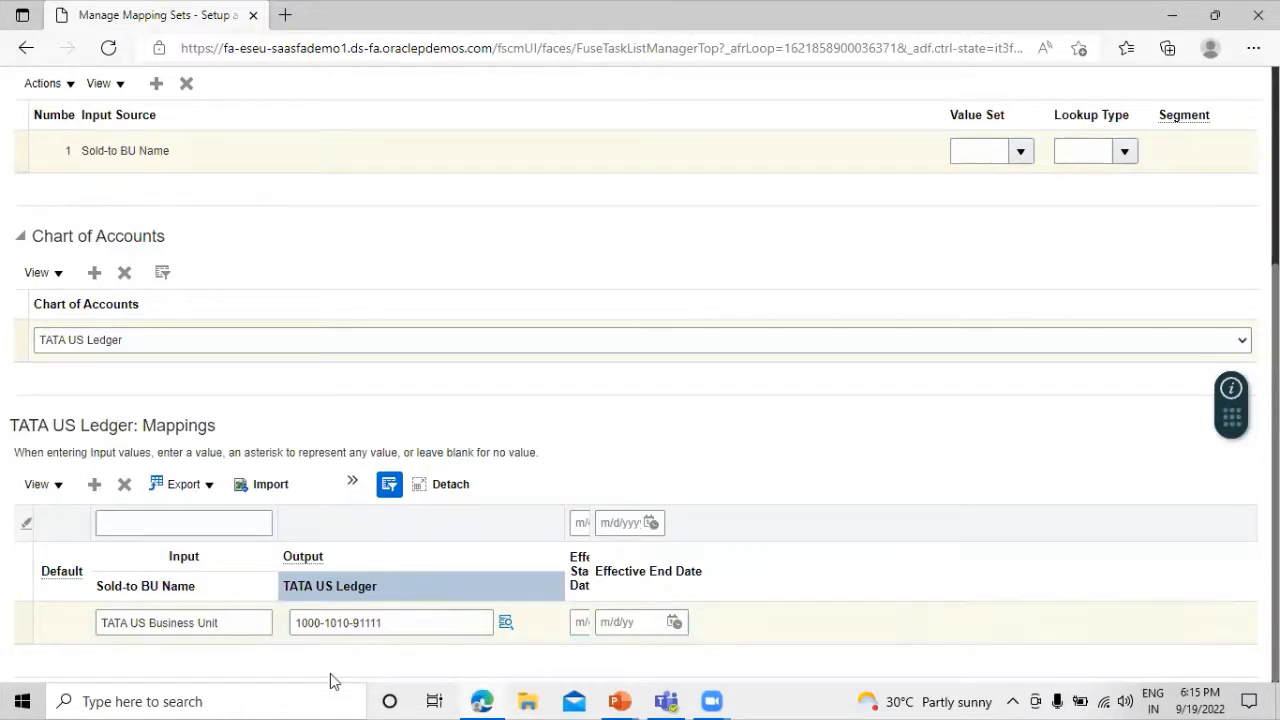
Save the TATA Charge Account Set and begin creating another mapping set
click(204, 594)
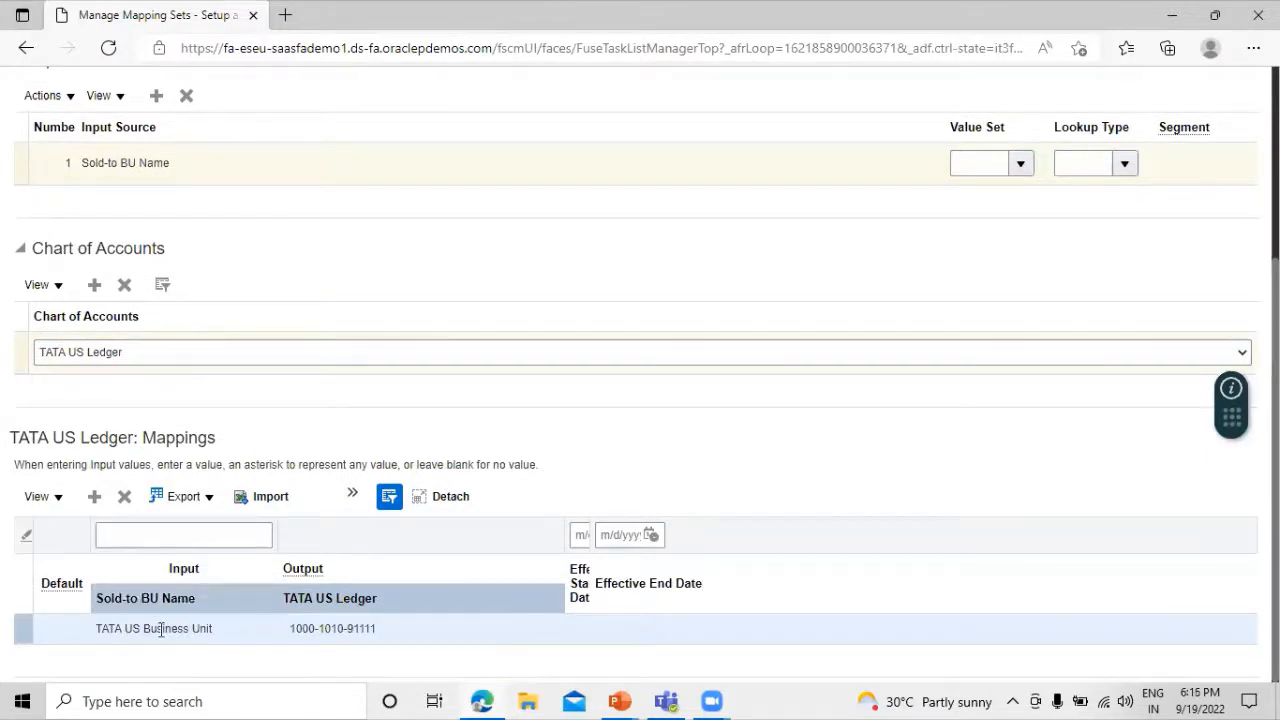
scroll(690, 492, up, 3)
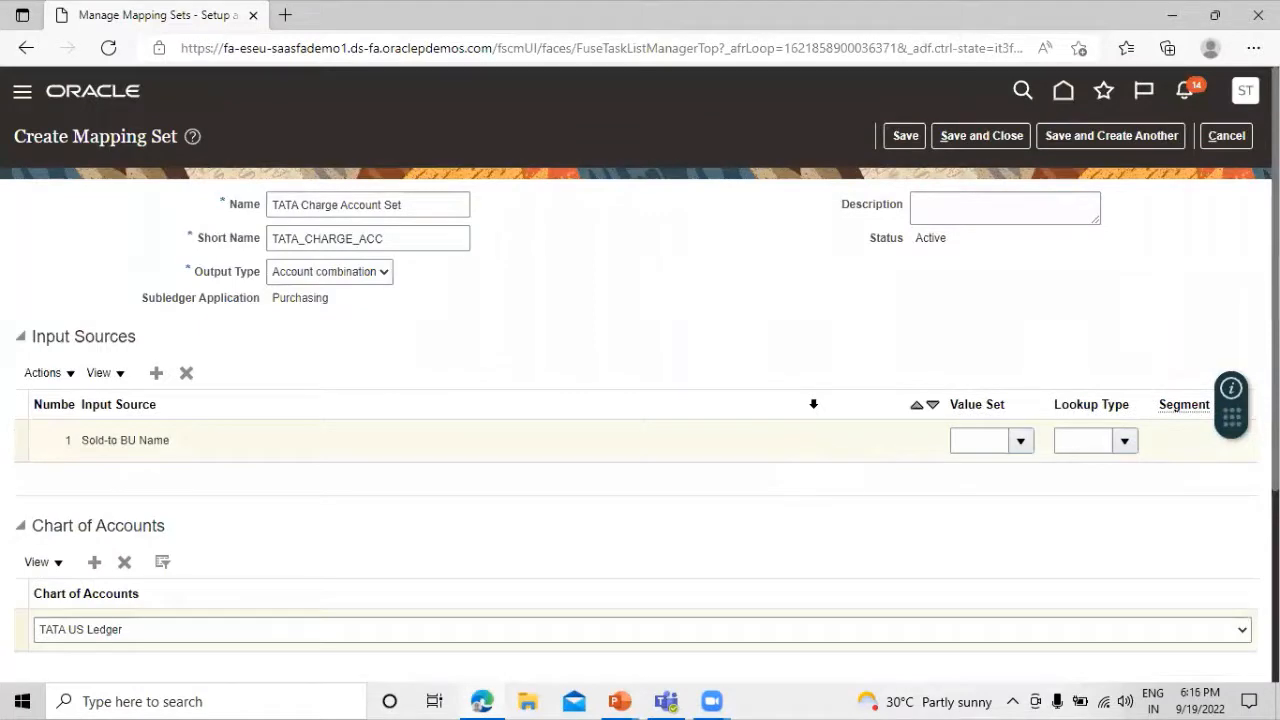
click(1111, 133)
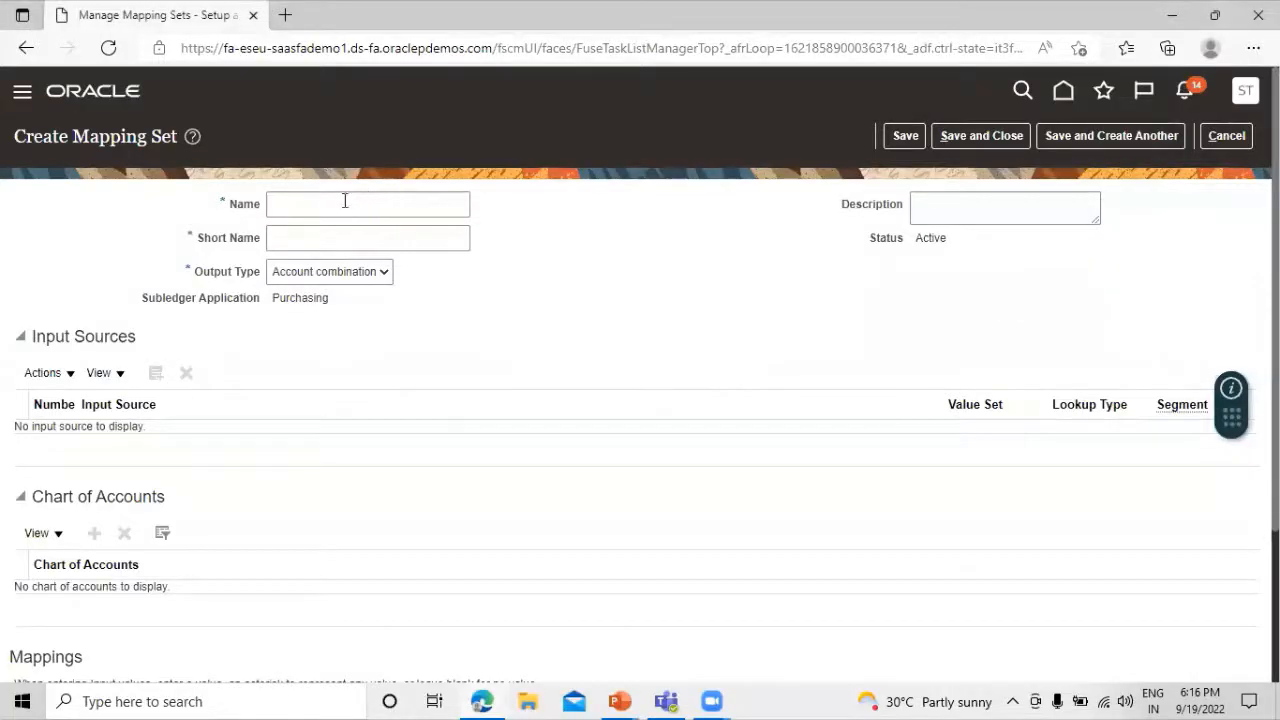
Name the new mapping set TATA Accrual Account Set with the short name TATA_ACCRUAL_SET
click(345, 201)
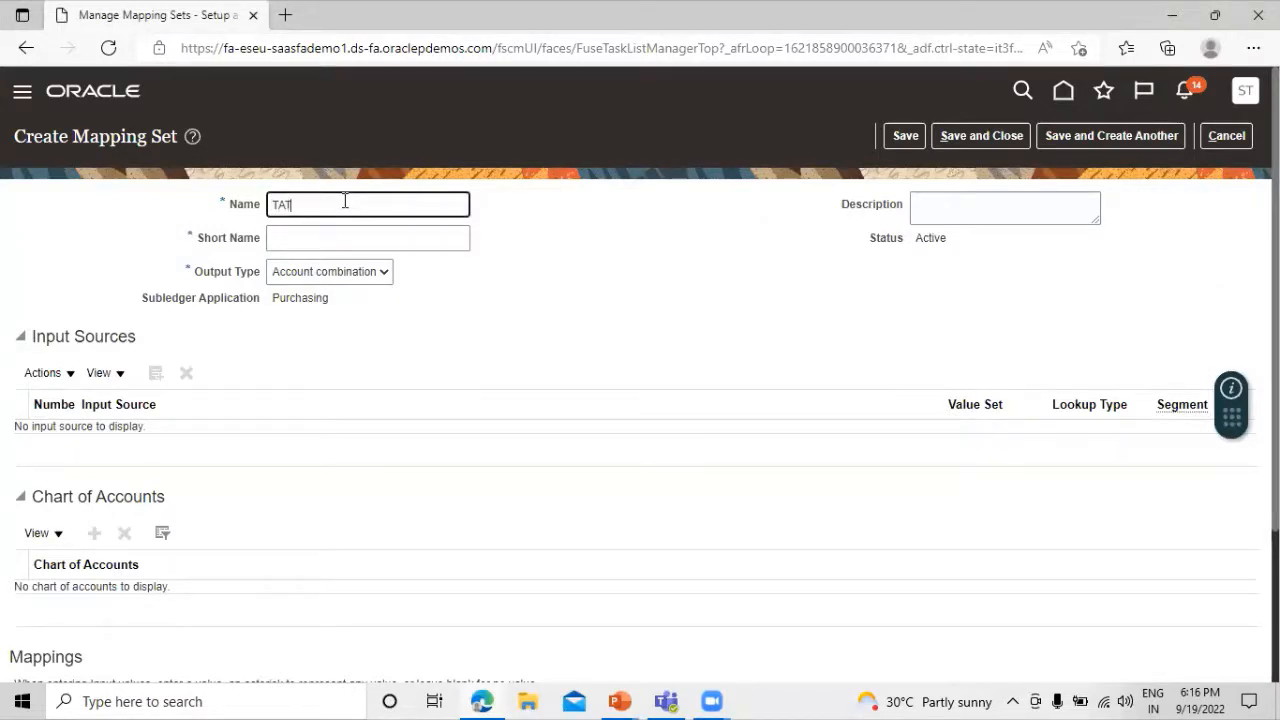
text(TATA Accrual Account Set)
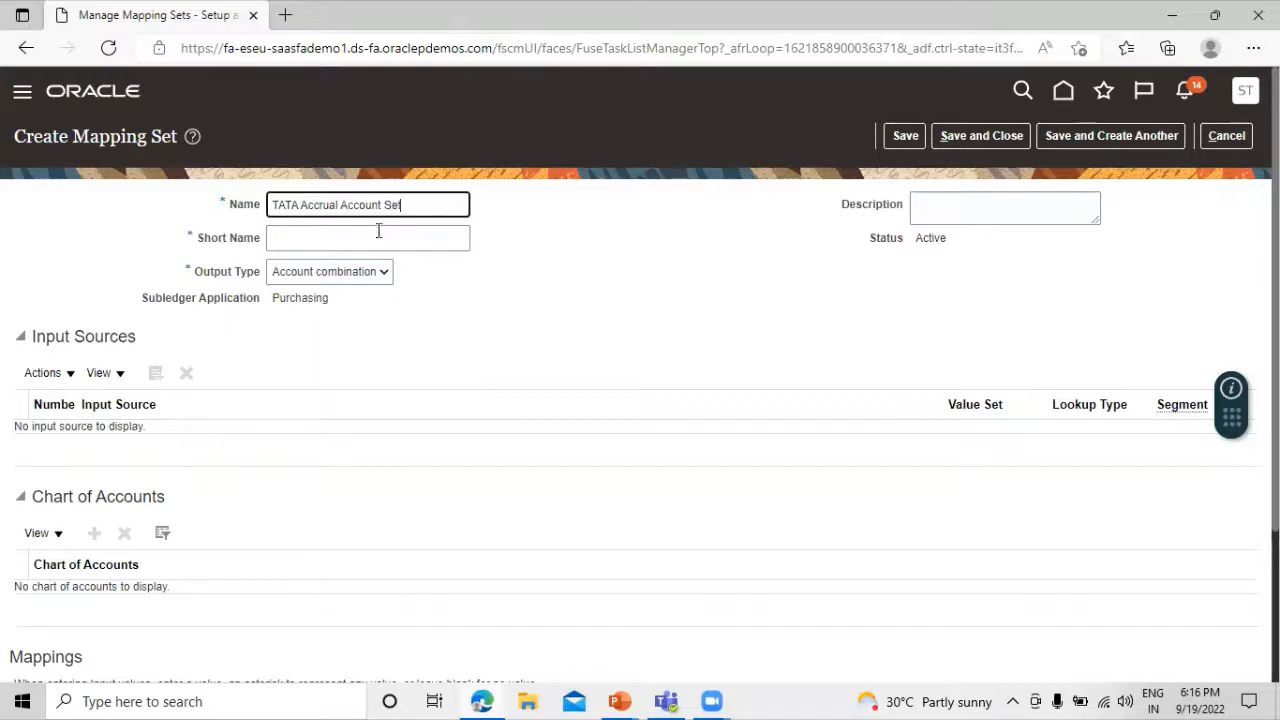
click(375, 237)
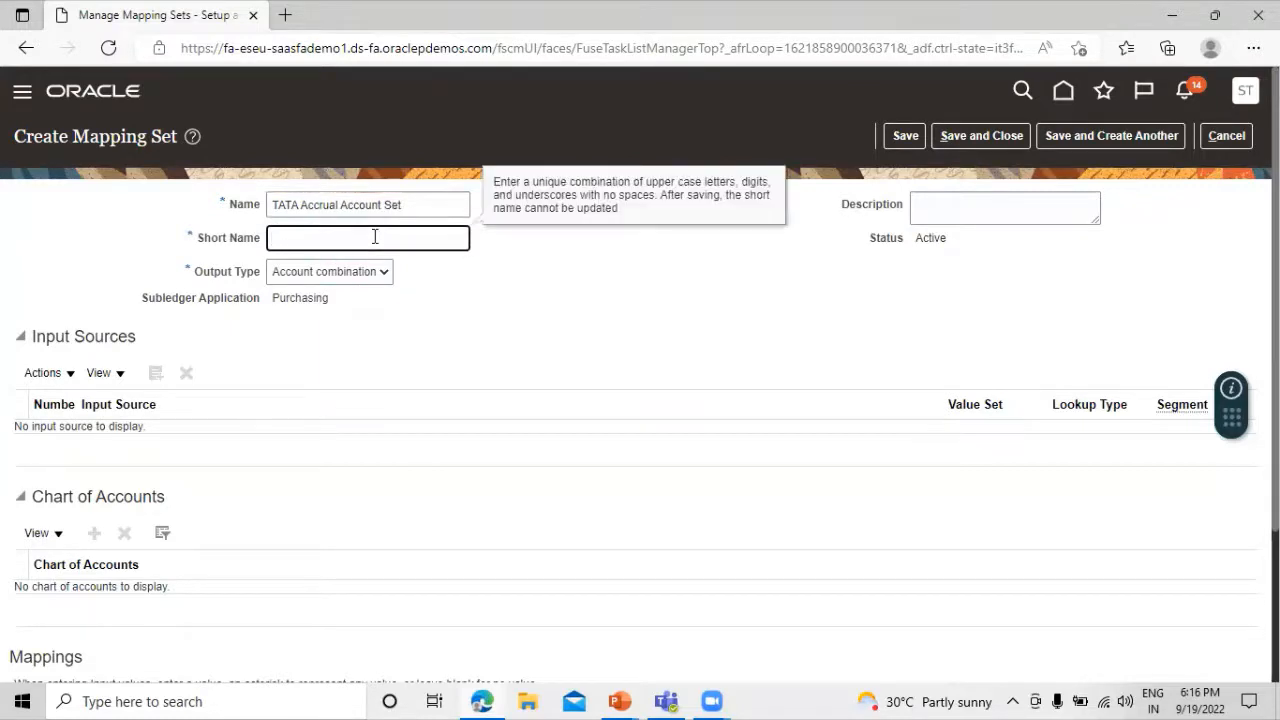
text(TATA_ACCRUAL_SET)
click(514, 302)
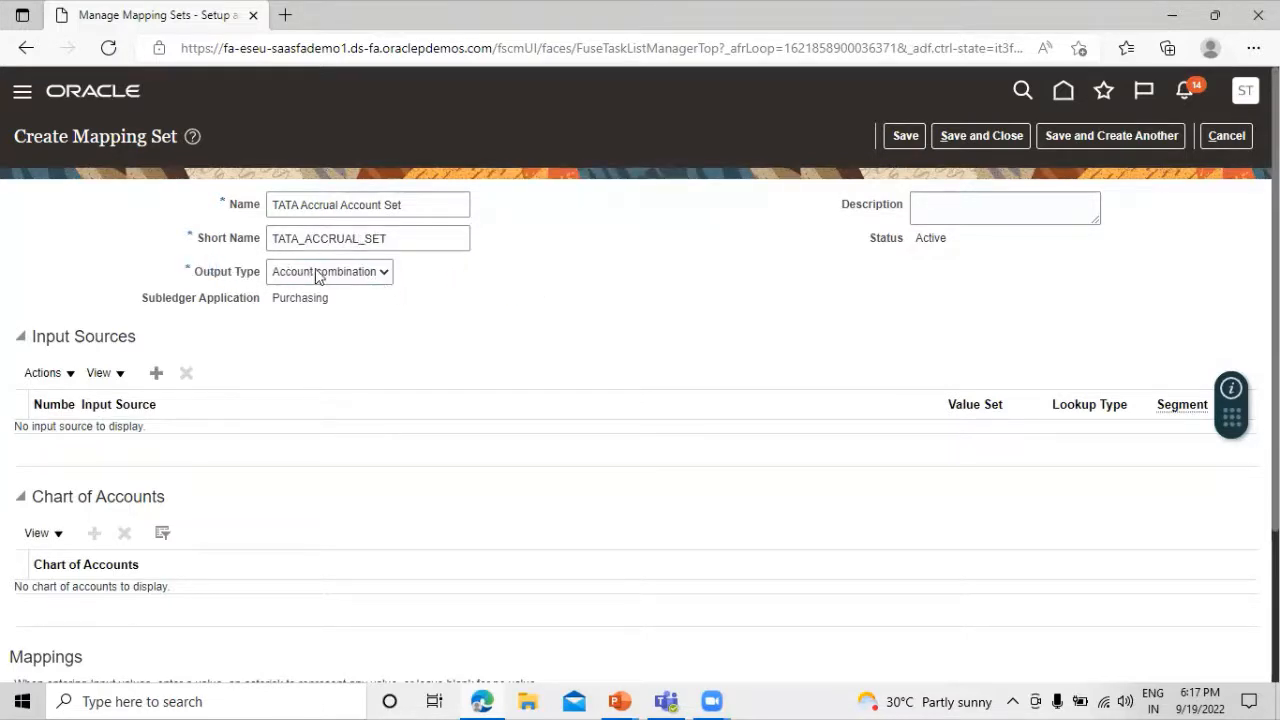
Add Sold-to BU Name from the Purchasing sources as the accrual mapping set's input source
click(153, 372)
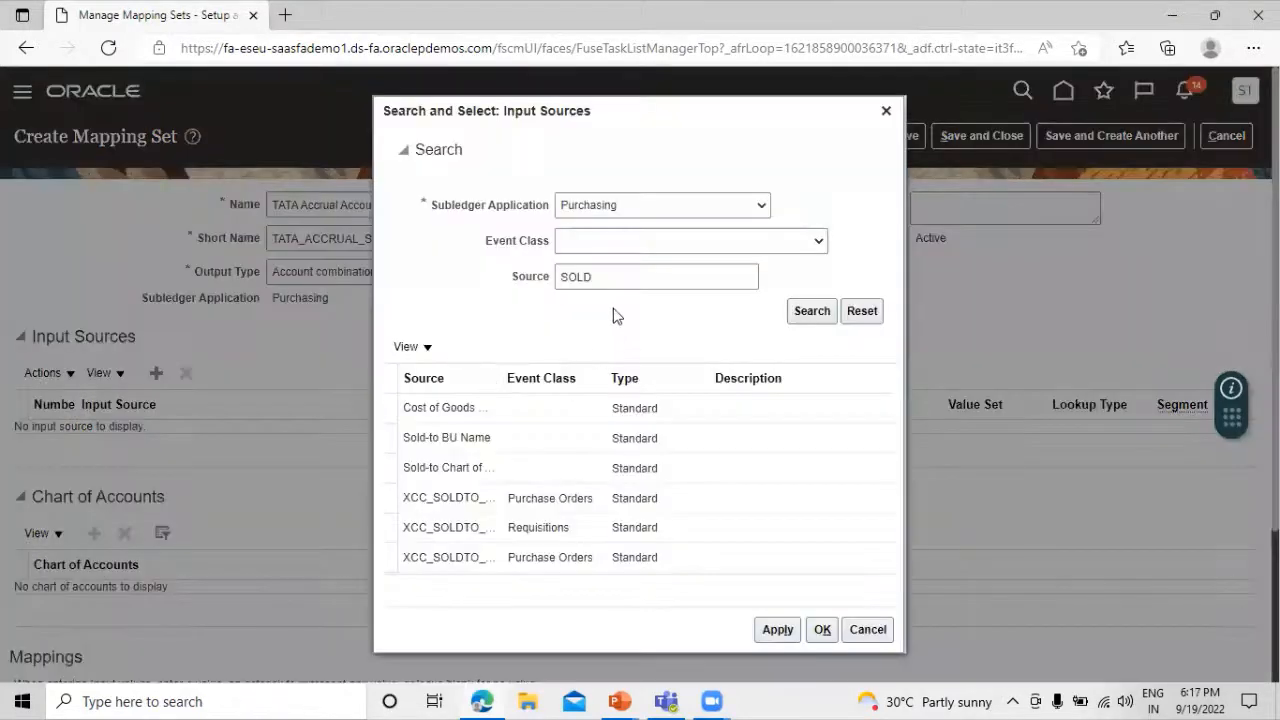
click(500, 436)
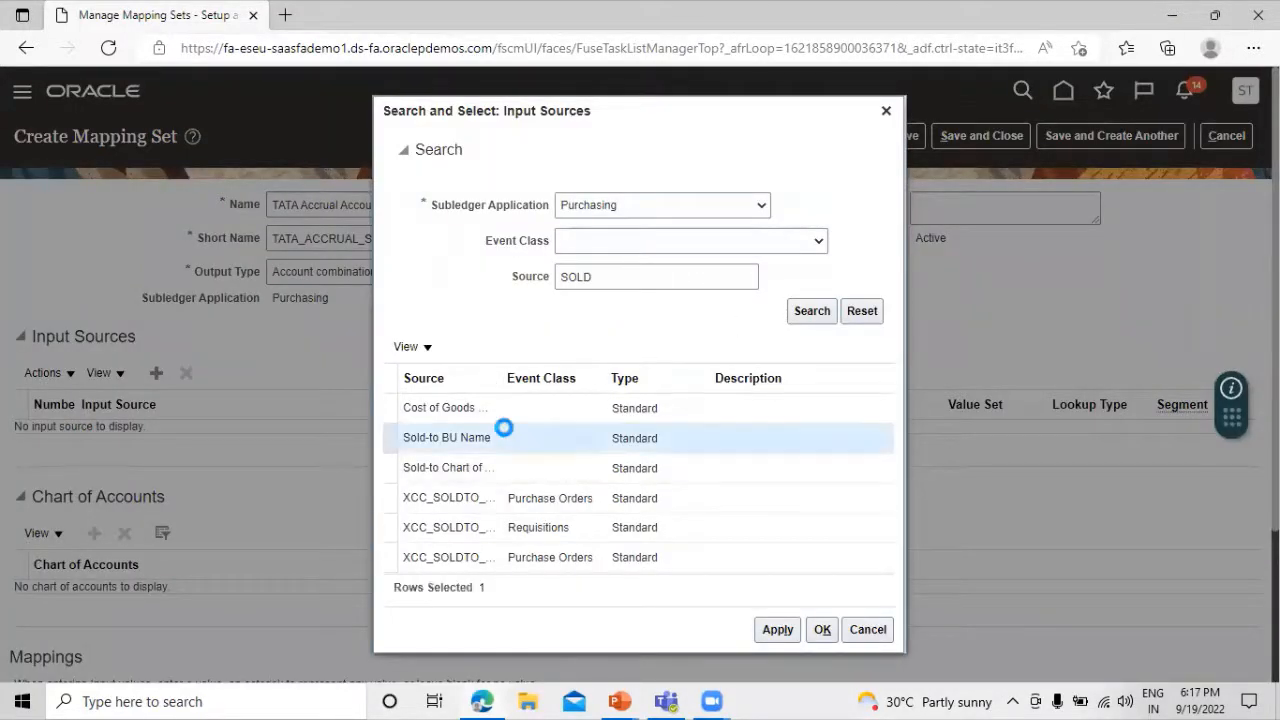
click(817, 313)
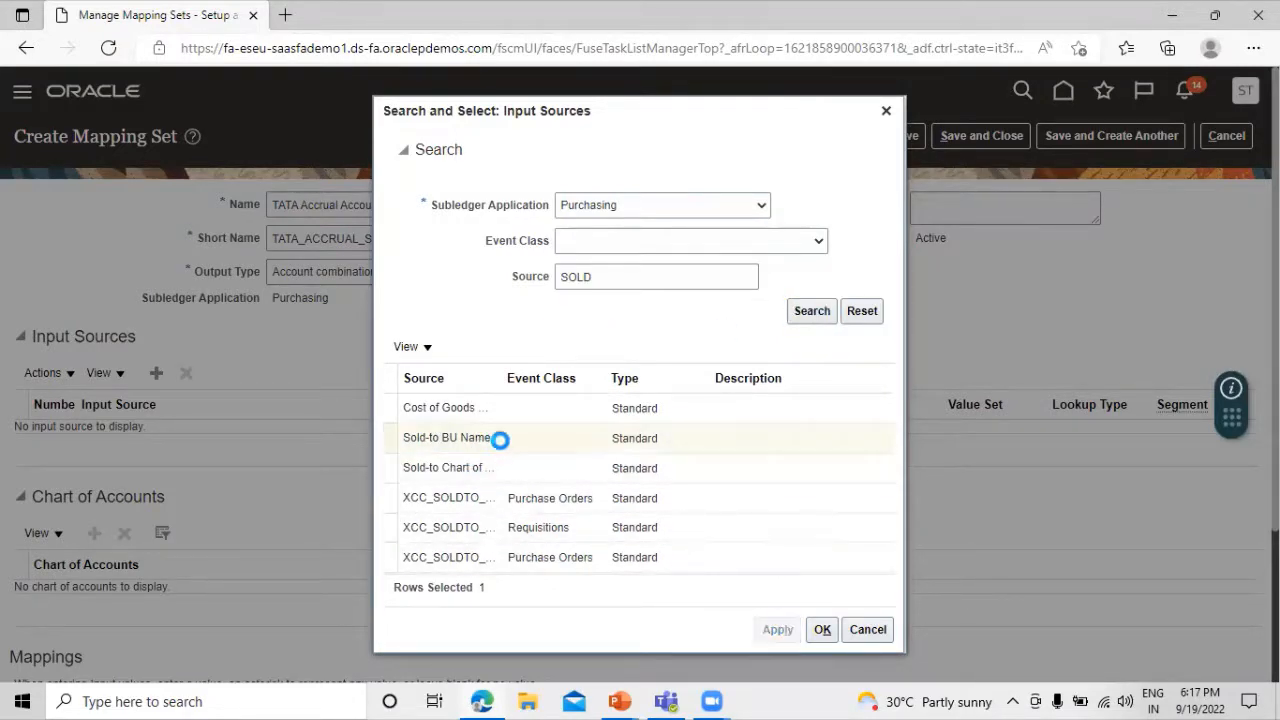
click(545, 441)
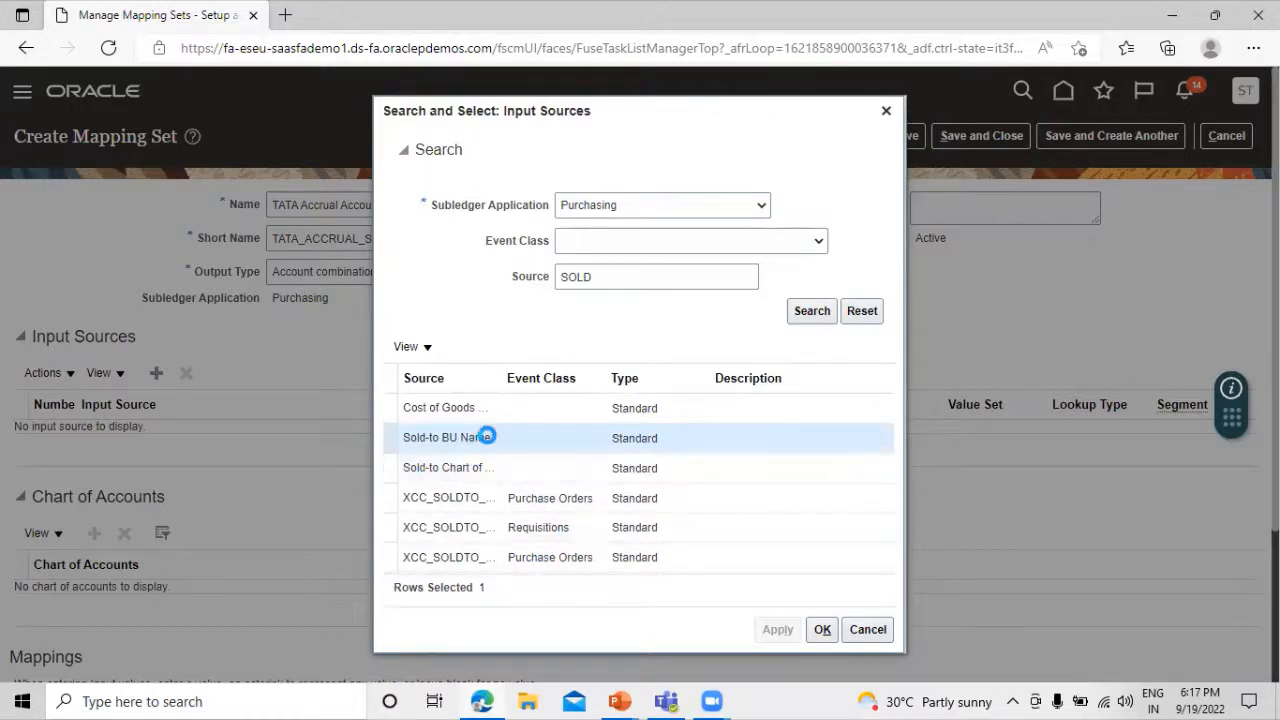
double_click(487, 436)
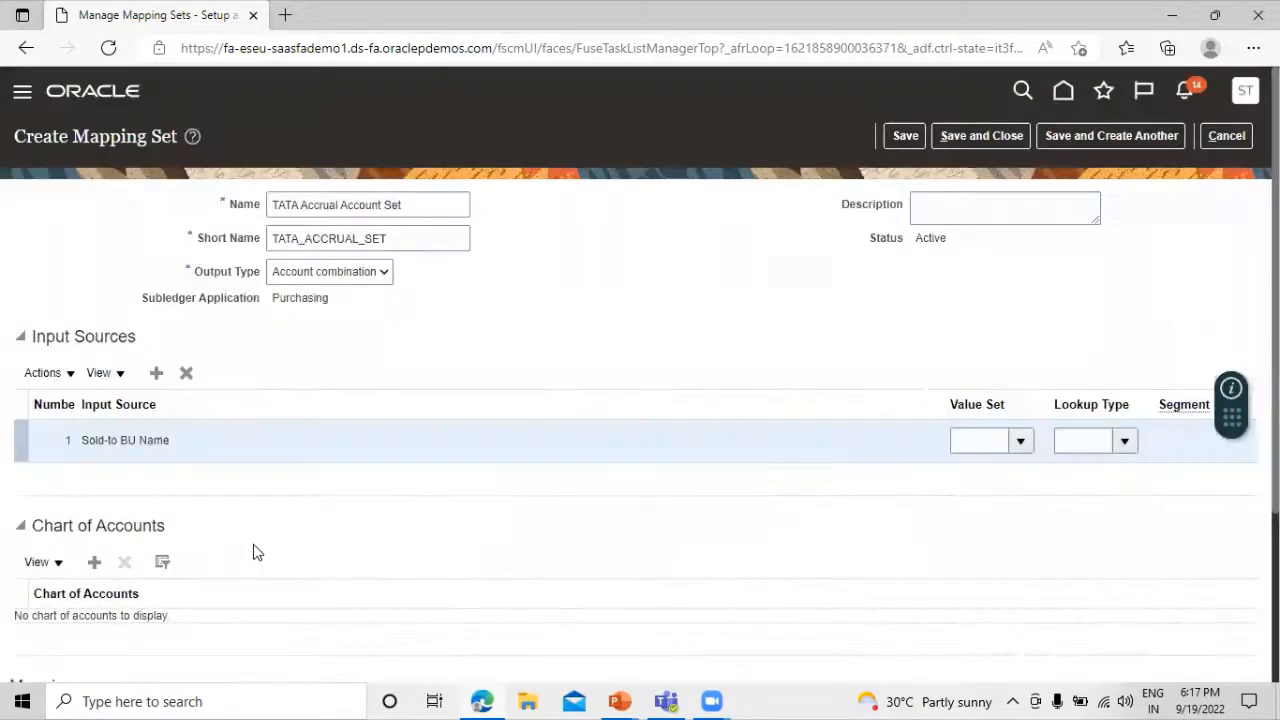
Add a chart of accounts row to the accrual mapping set and select TATA US Ledger
scroll(253, 552, down, 2)
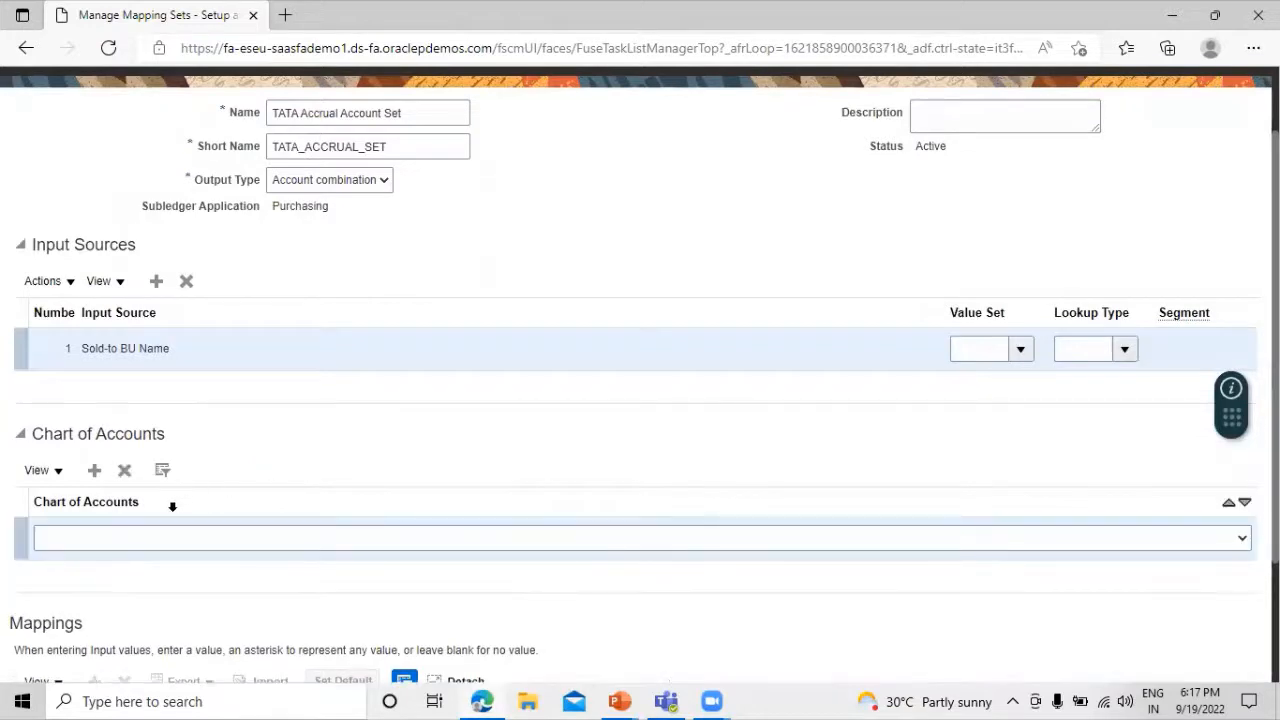
click(150, 536)
scroll(145, 430, down, 15)
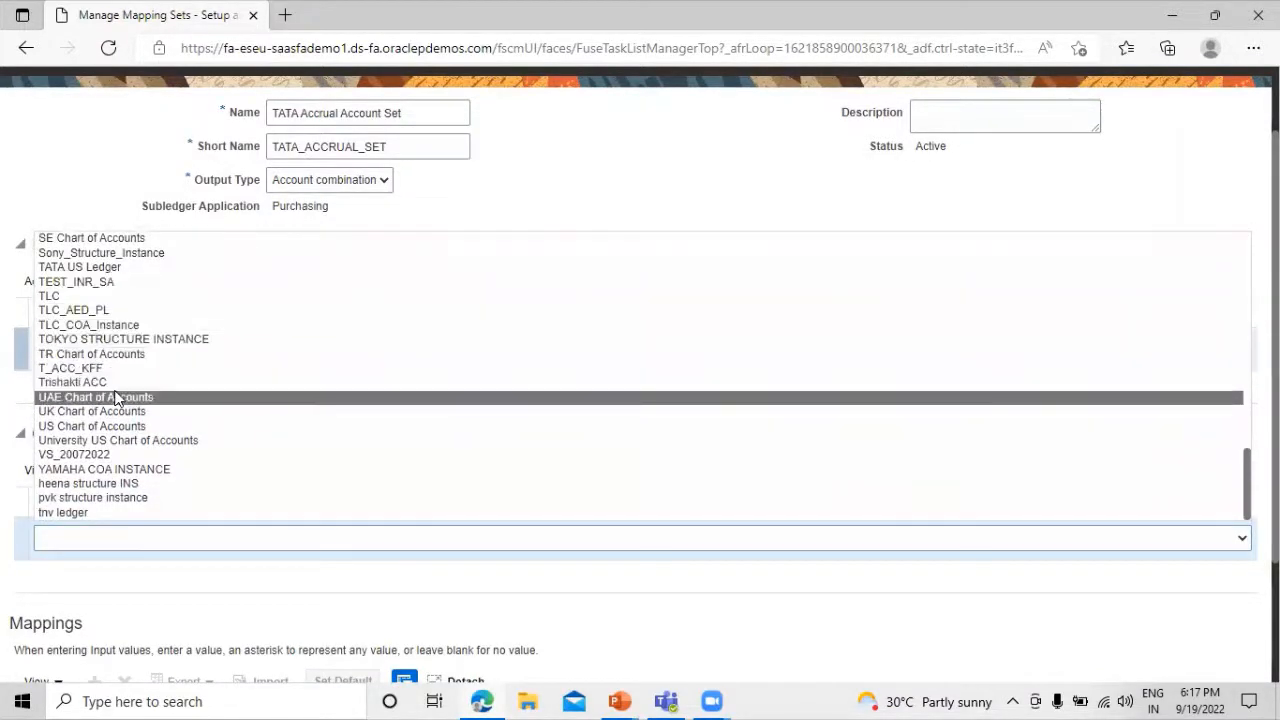
click(134, 267)
Add a mapping row under TATA US Ledger with TATA US Business Unit as the Sold-to BU Name input value
scroll(277, 442, down, 2)
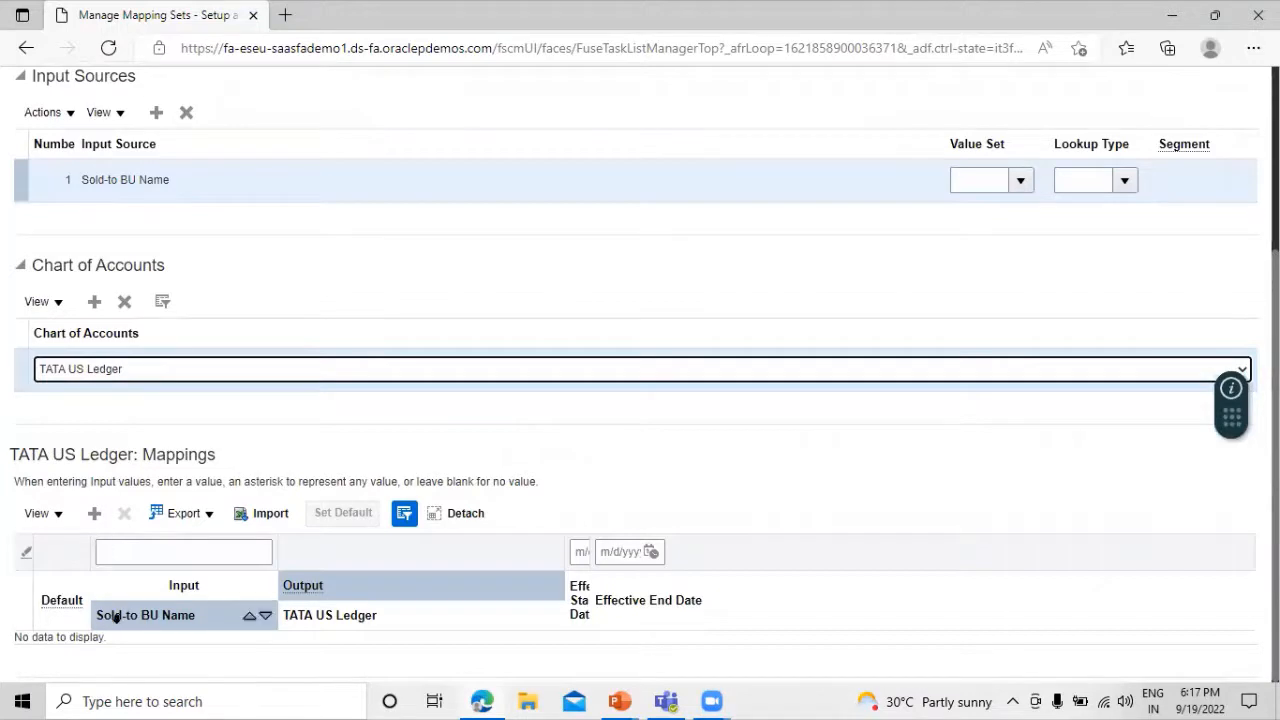
click(95, 516)
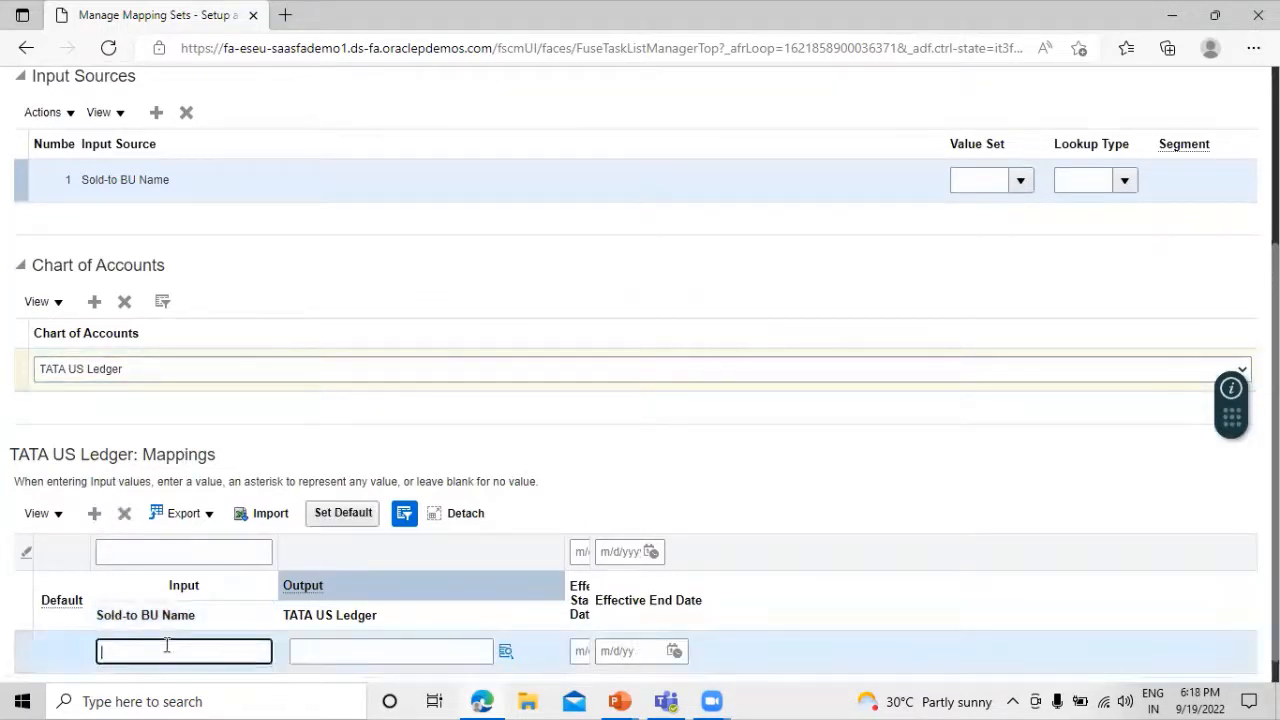
text(TATA US Bu)
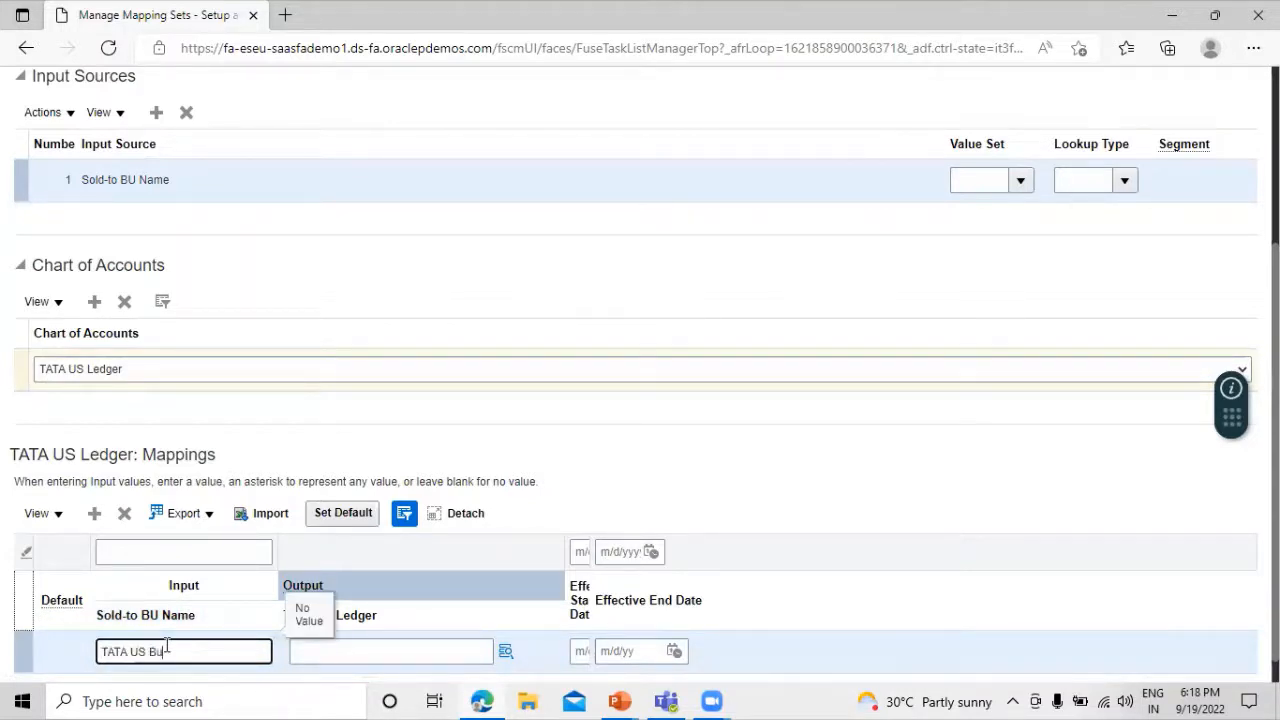
text(siness Unitq)
key(Tab)
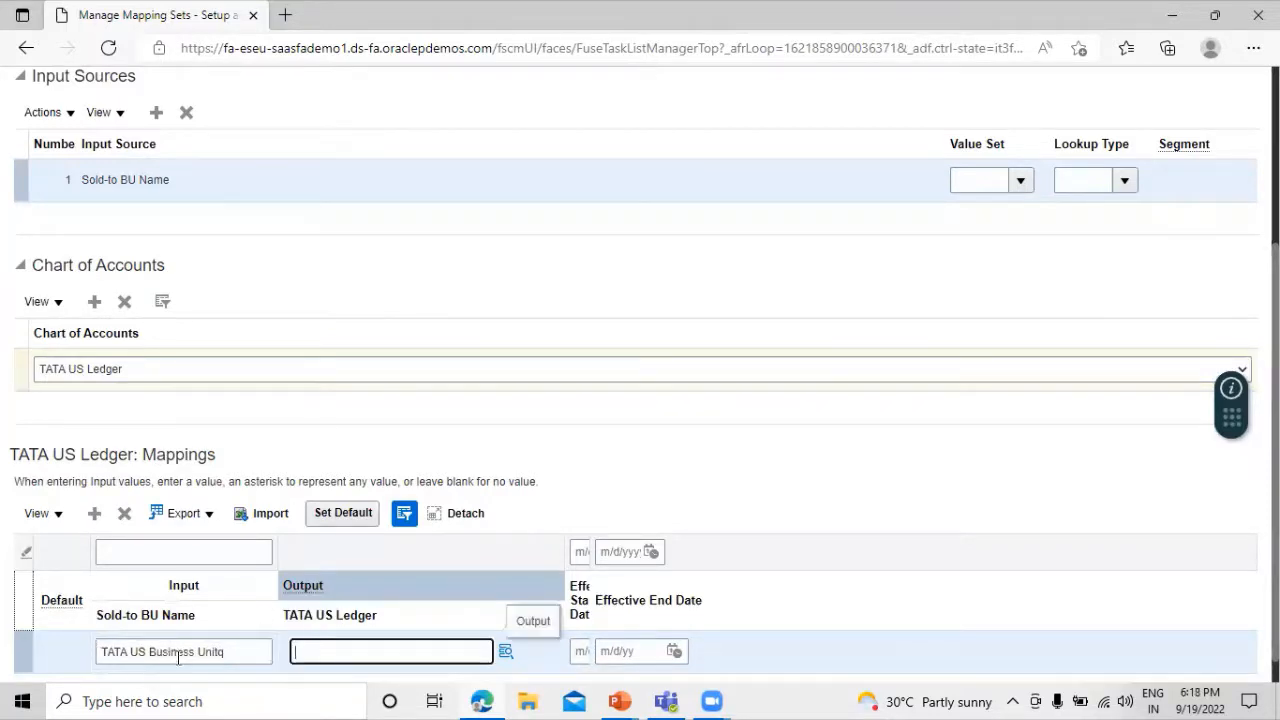
click(199, 648)
key(BackSpace)
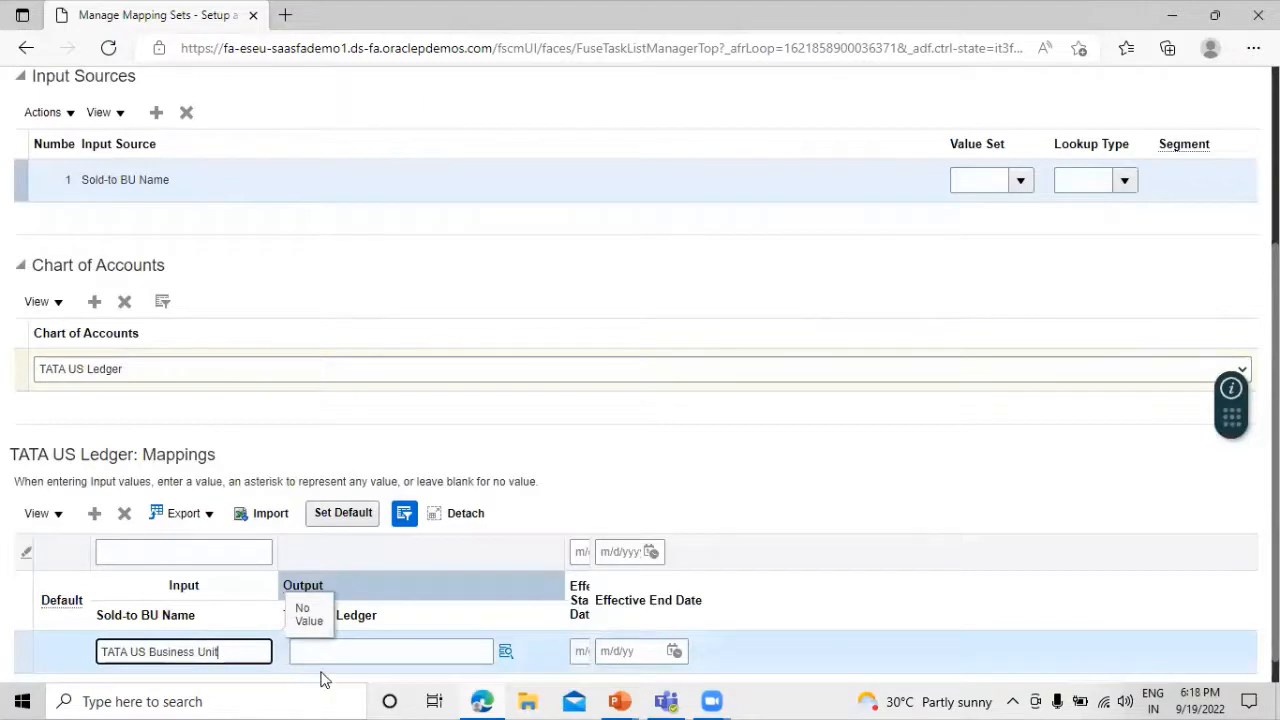
key(Tab)
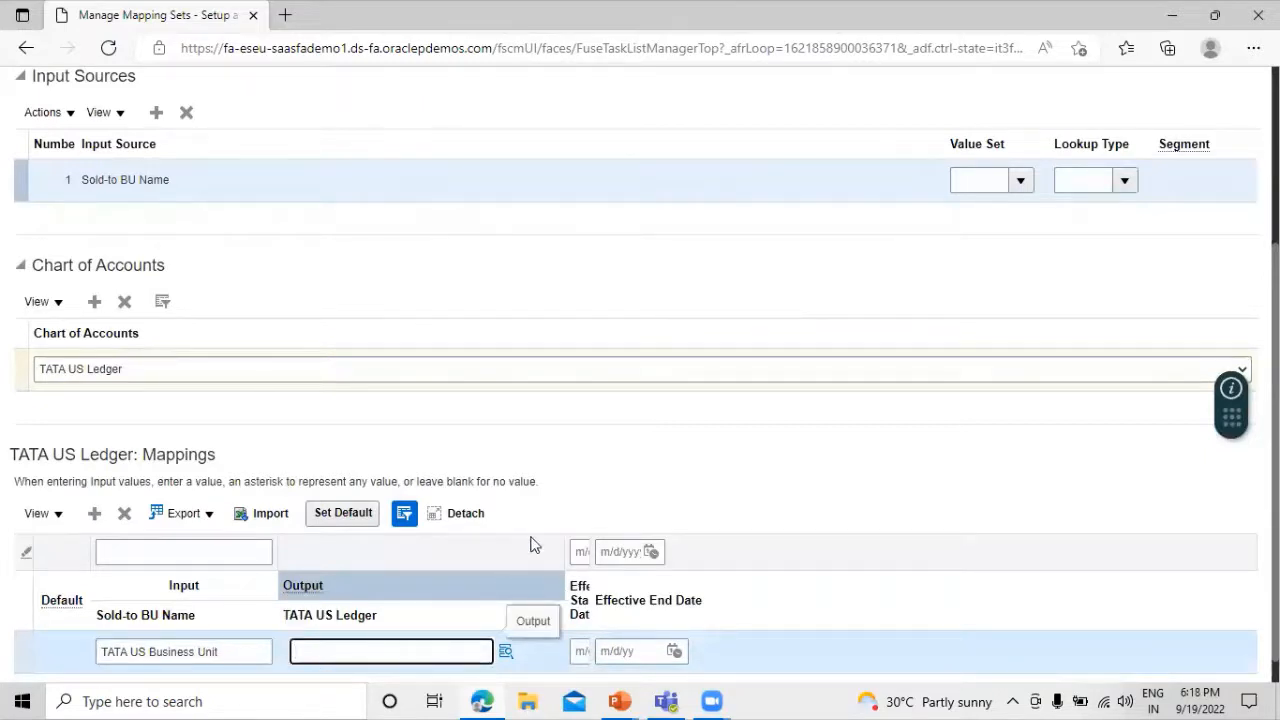
click(727, 469)
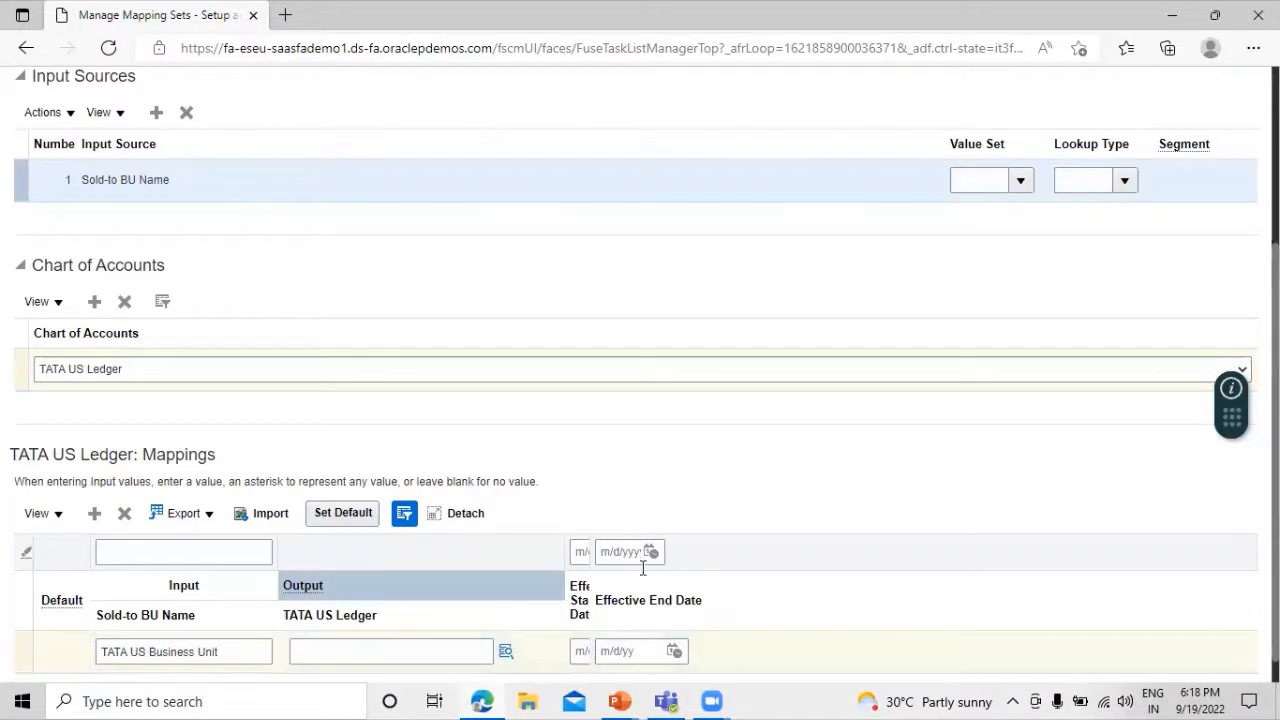
key(alt+Tab)
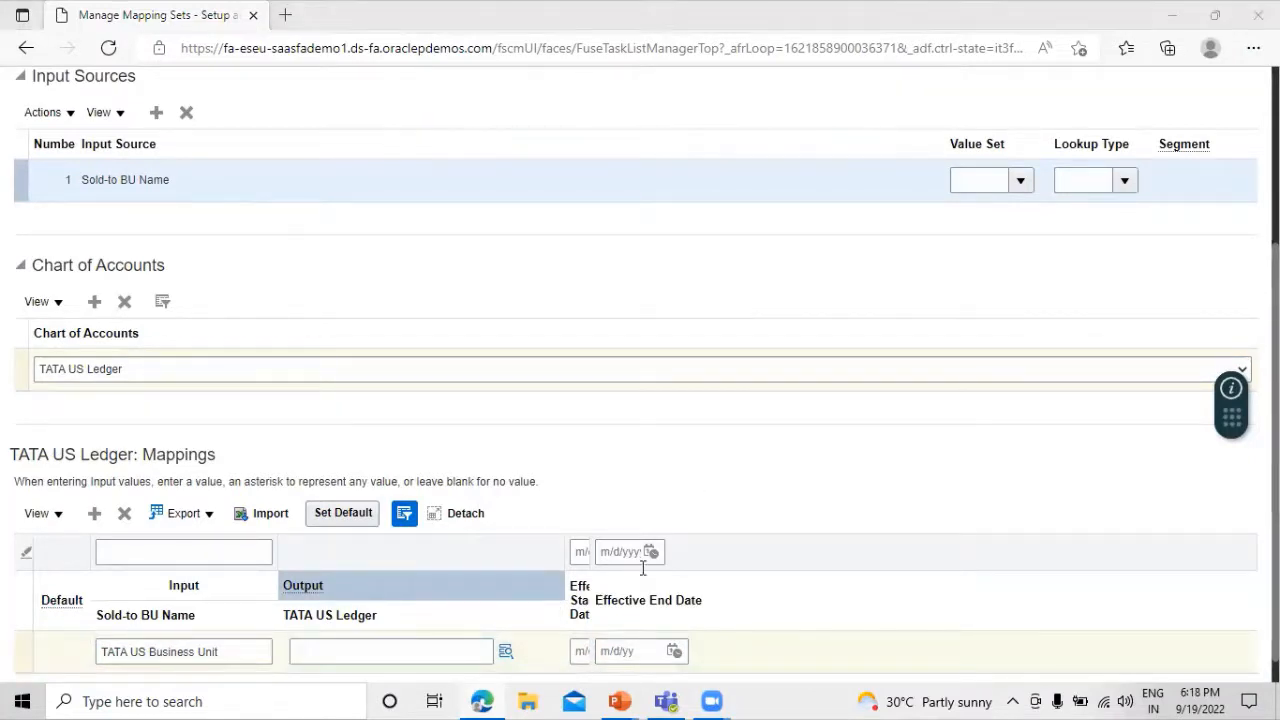
For the mapping row's output combination, choose company 1000 TATA Consulting Services and department 1020 ACCOUNT
click(504, 649)
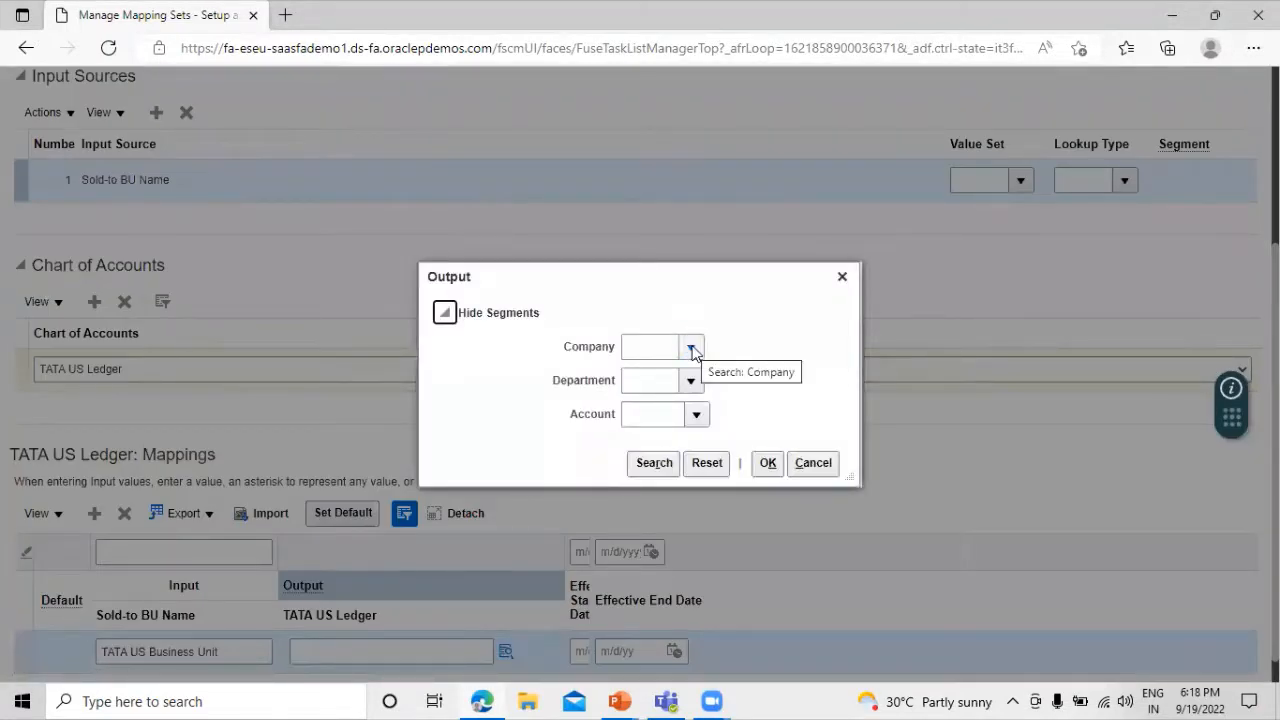
click(691, 347)
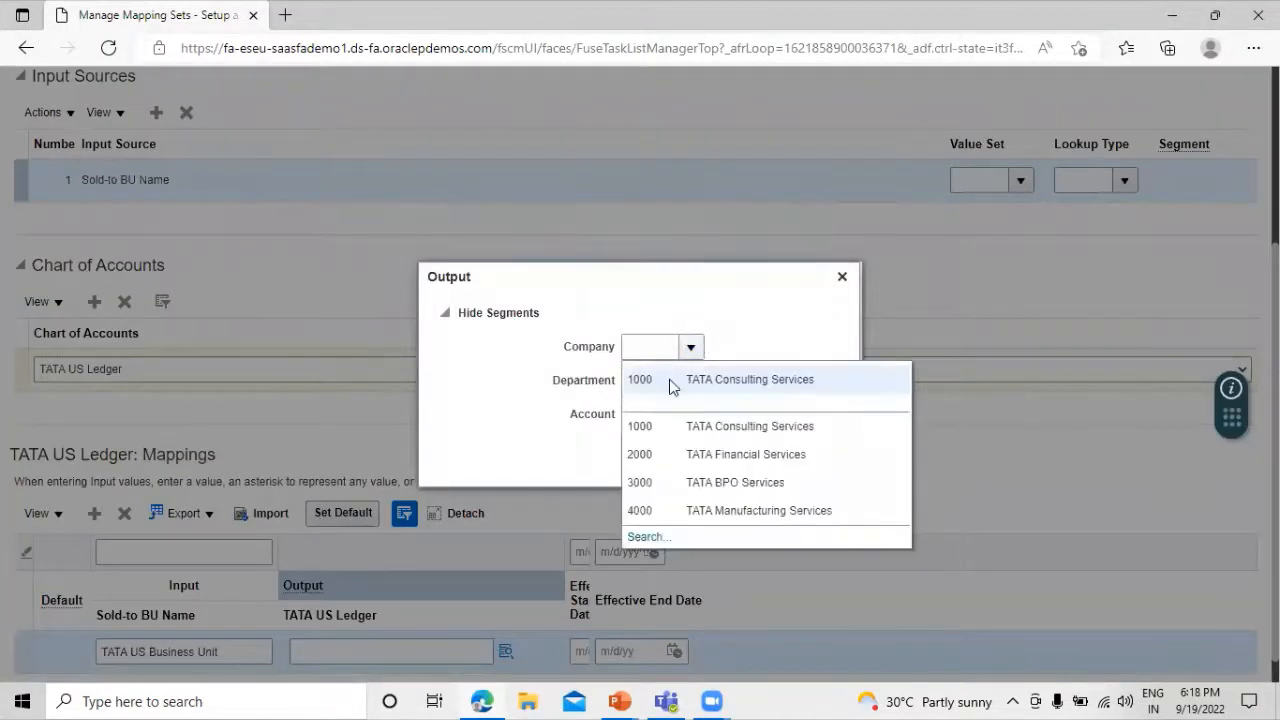
click(663, 393)
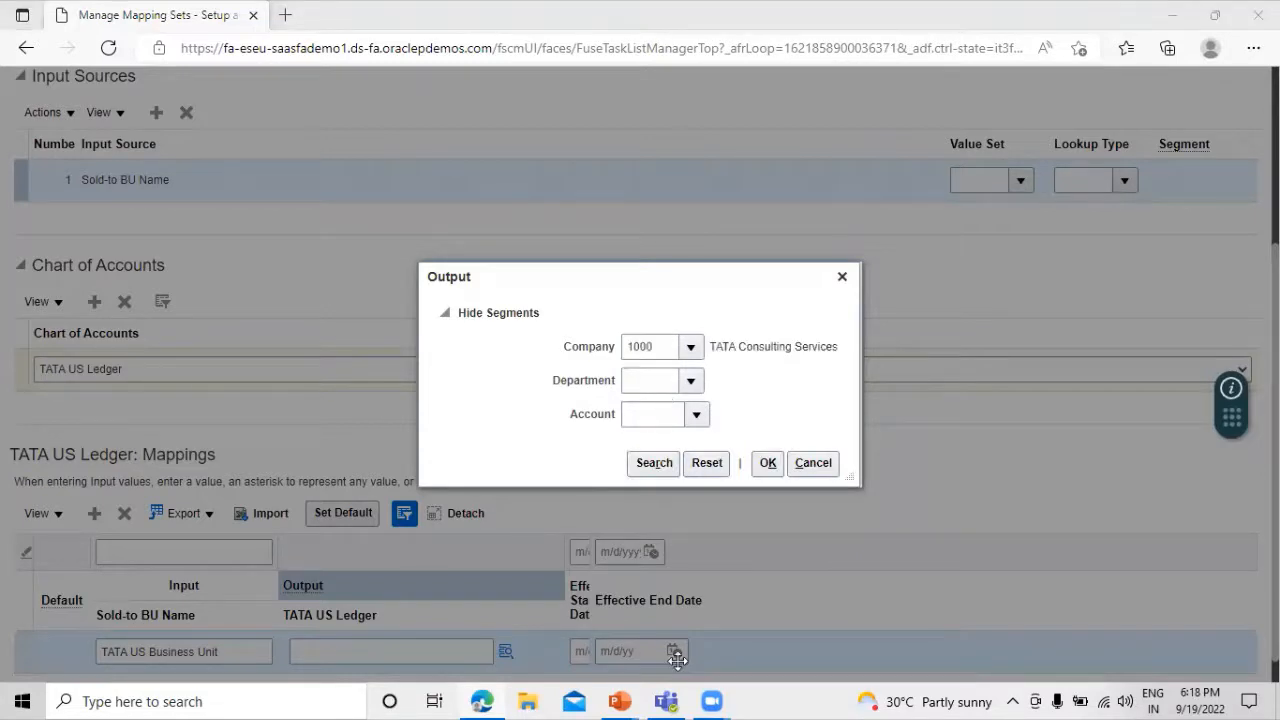
click(689, 377)
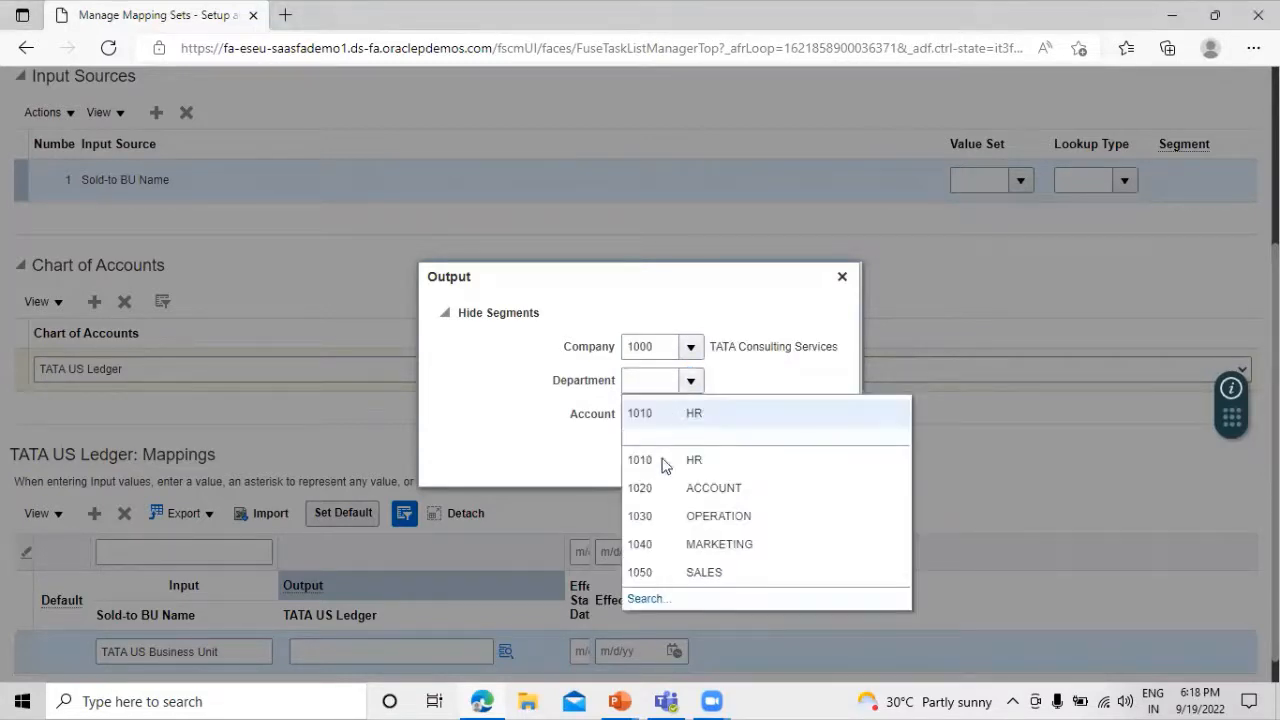
click(650, 495)
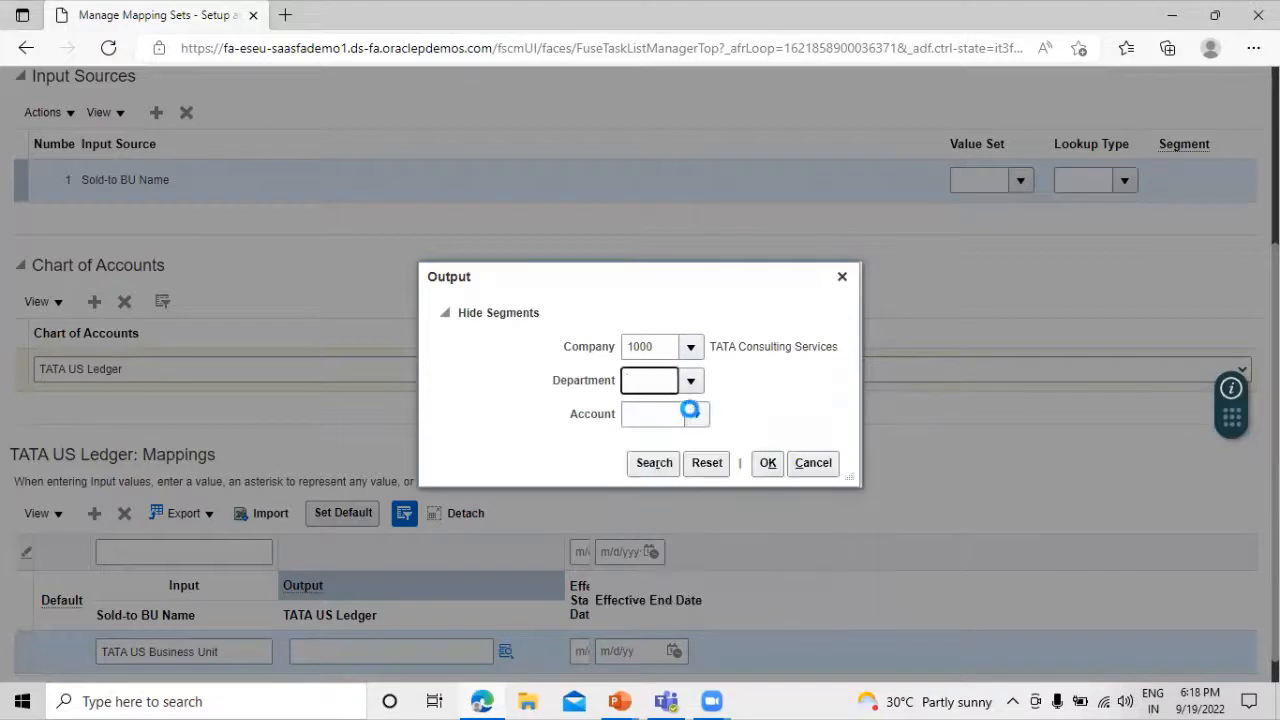
Search the account values for the description "accrual account", select 91112 Accrual Account, and apply the output combination to the mapping
click(695, 417)
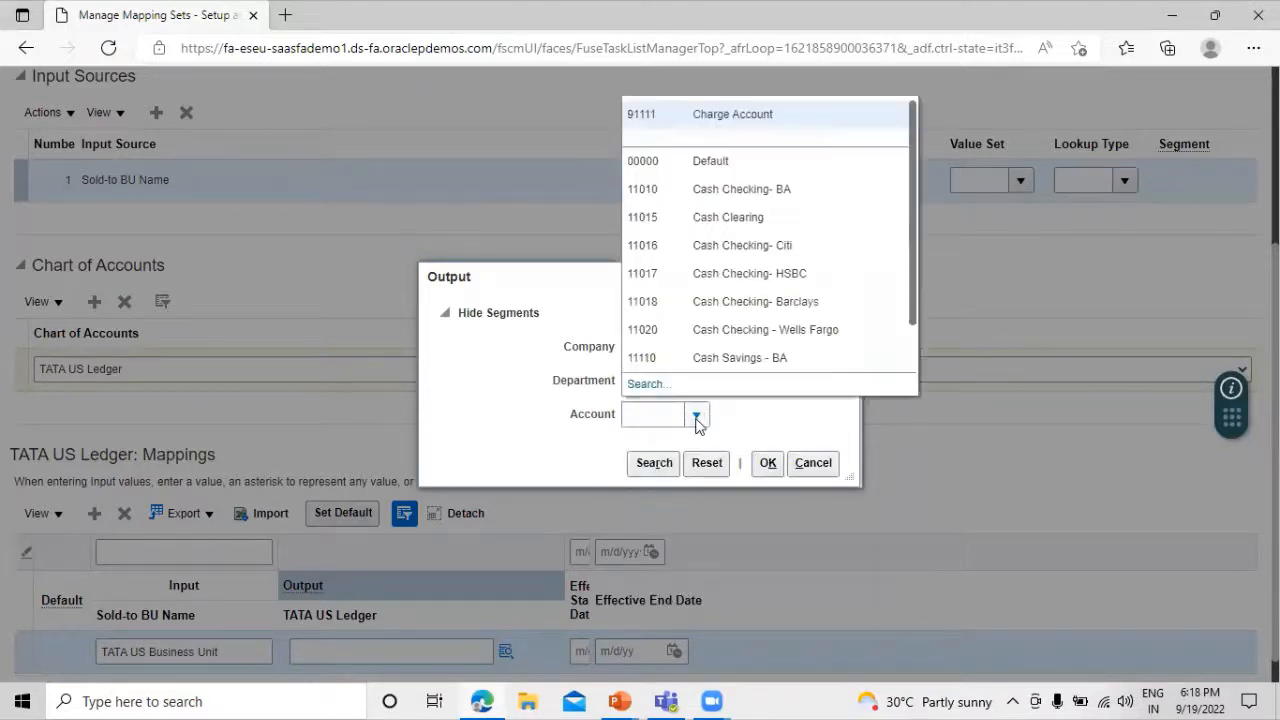
click(650, 383)
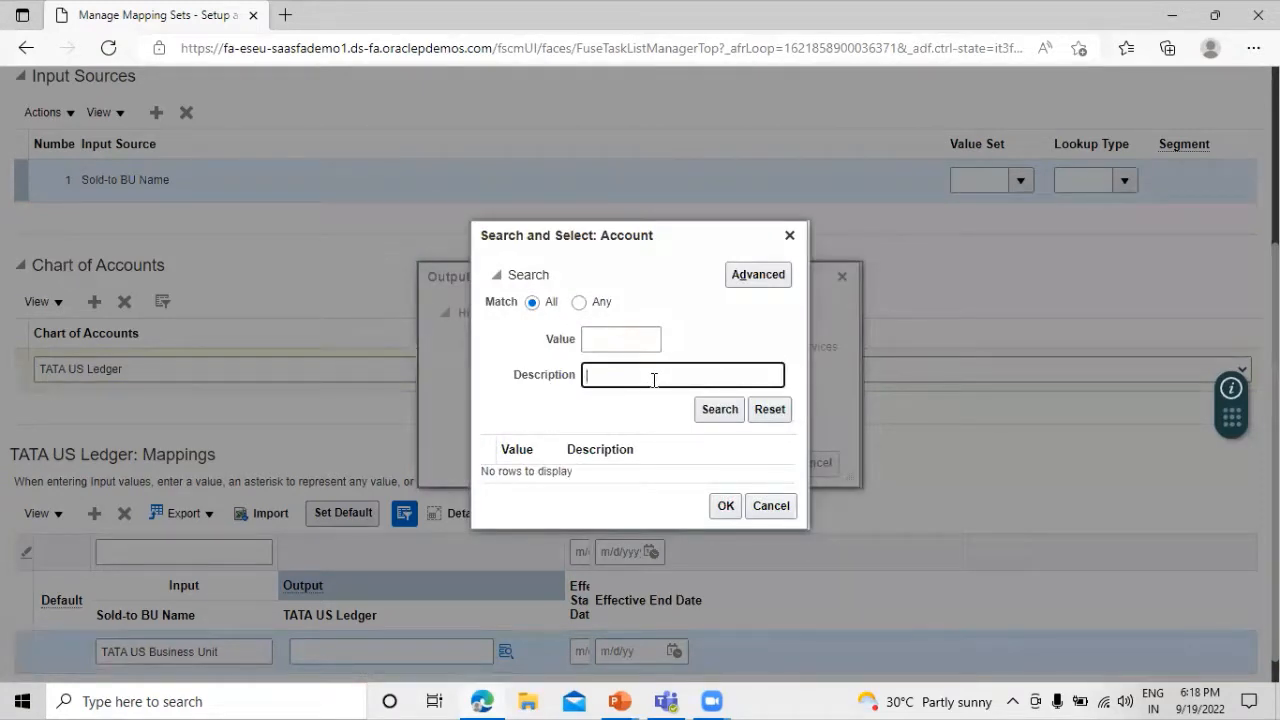
text(accrual ca)
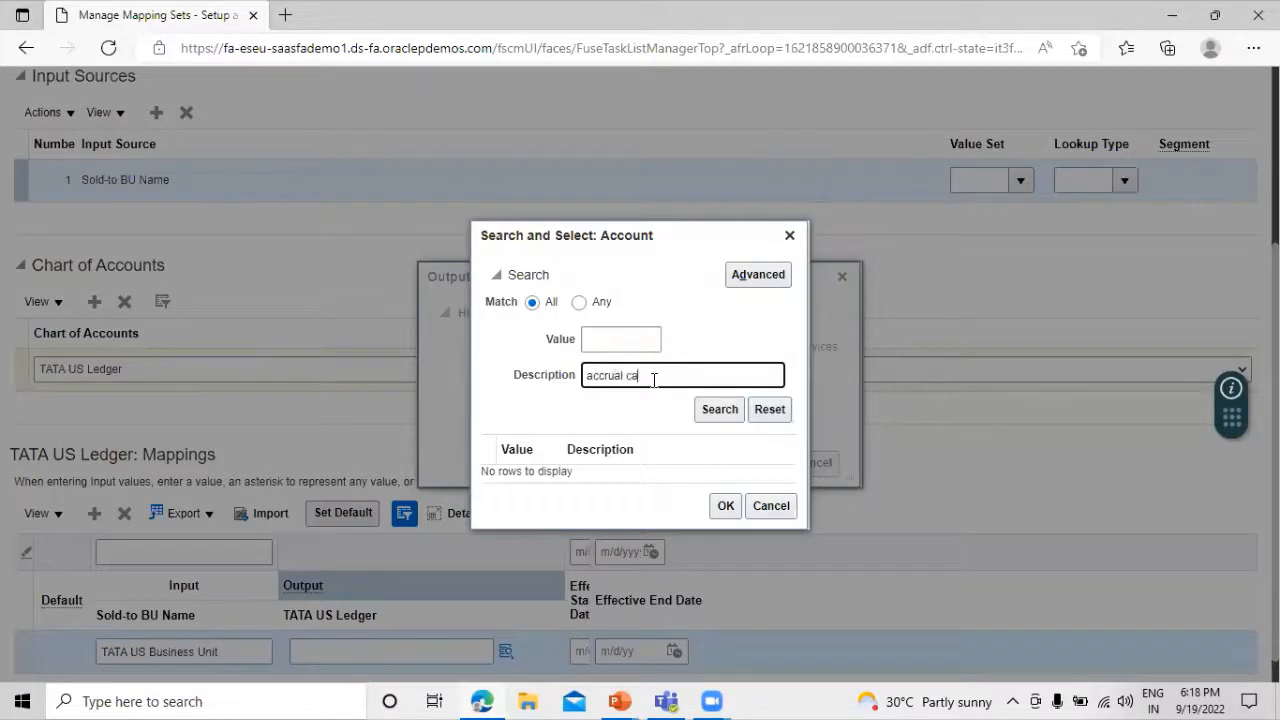
key(BackSpace)
key(BackSpace)
text(account)
key(Return)
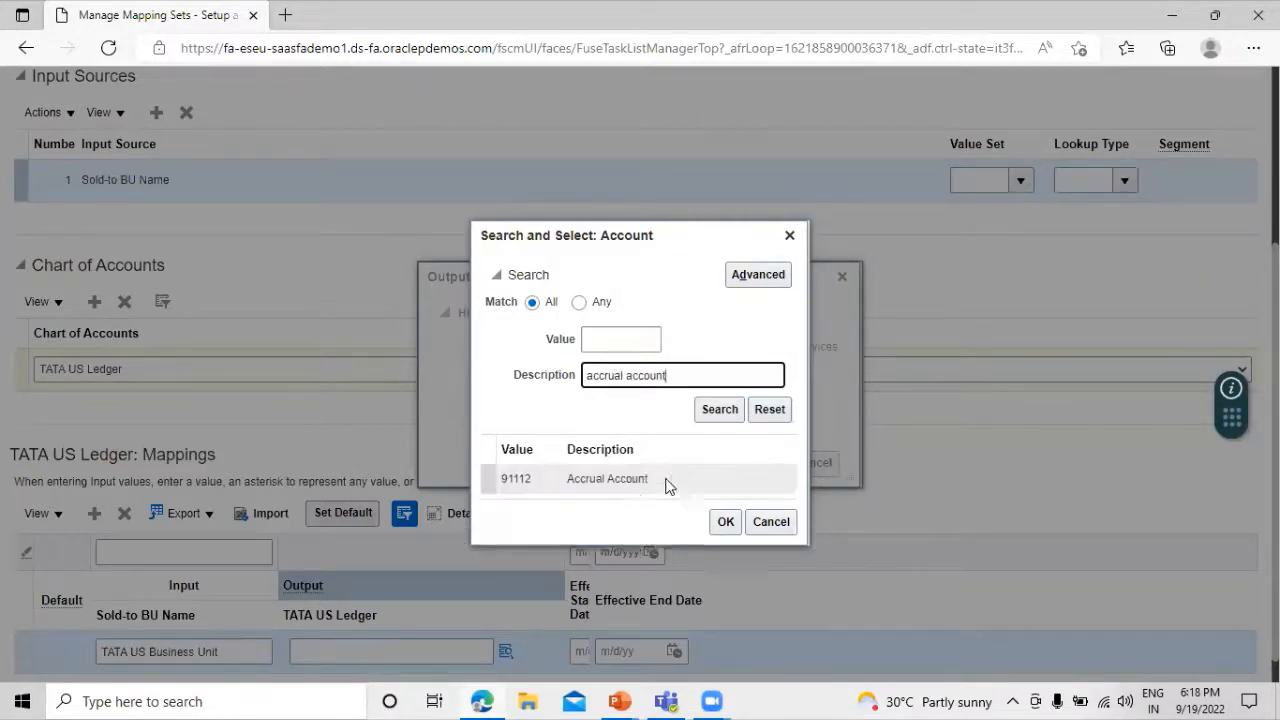
click(630, 478)
click(722, 514)
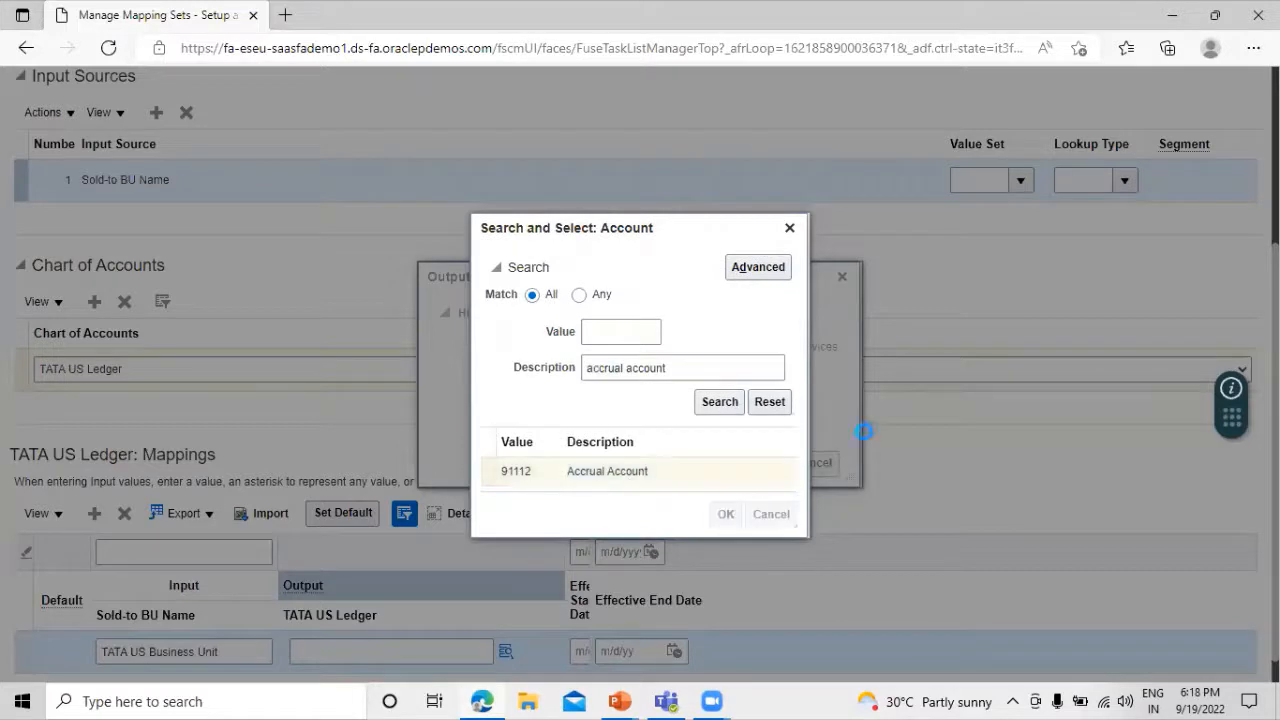
click(767, 462)
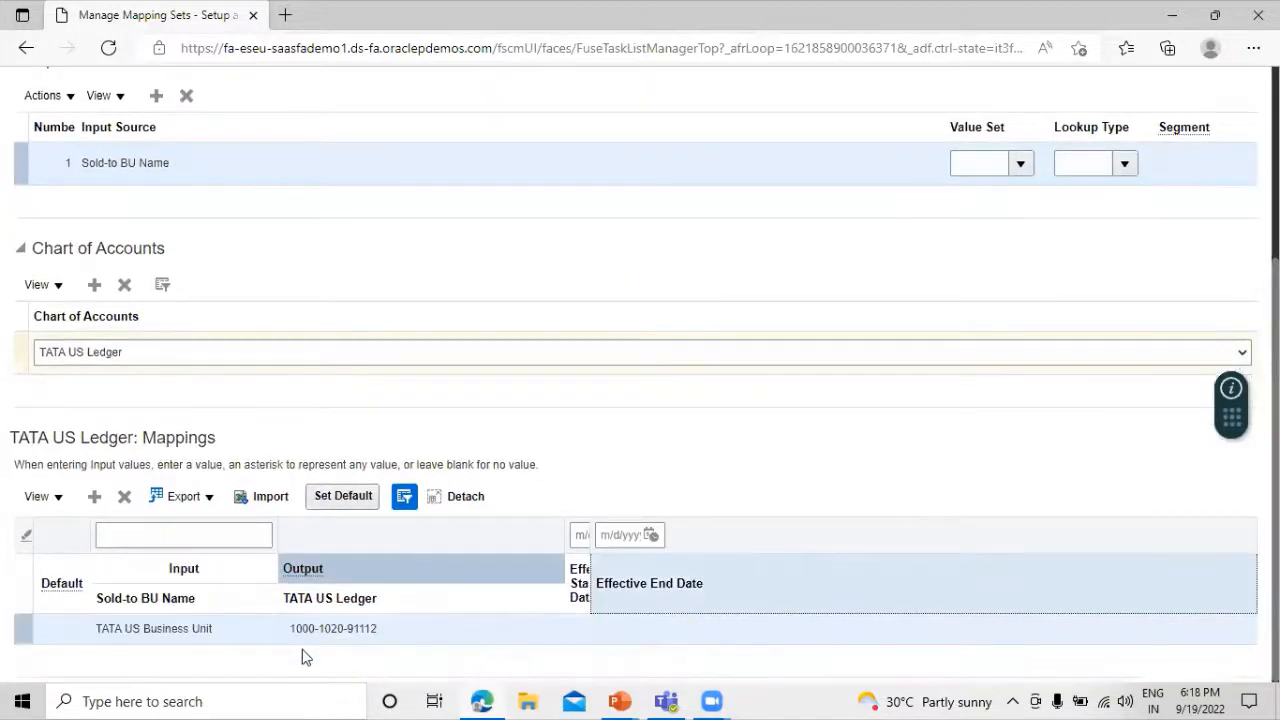
Save the TATA Accrual Account Set and begin creating another mapping set
scroll(505, 490, up, 3)
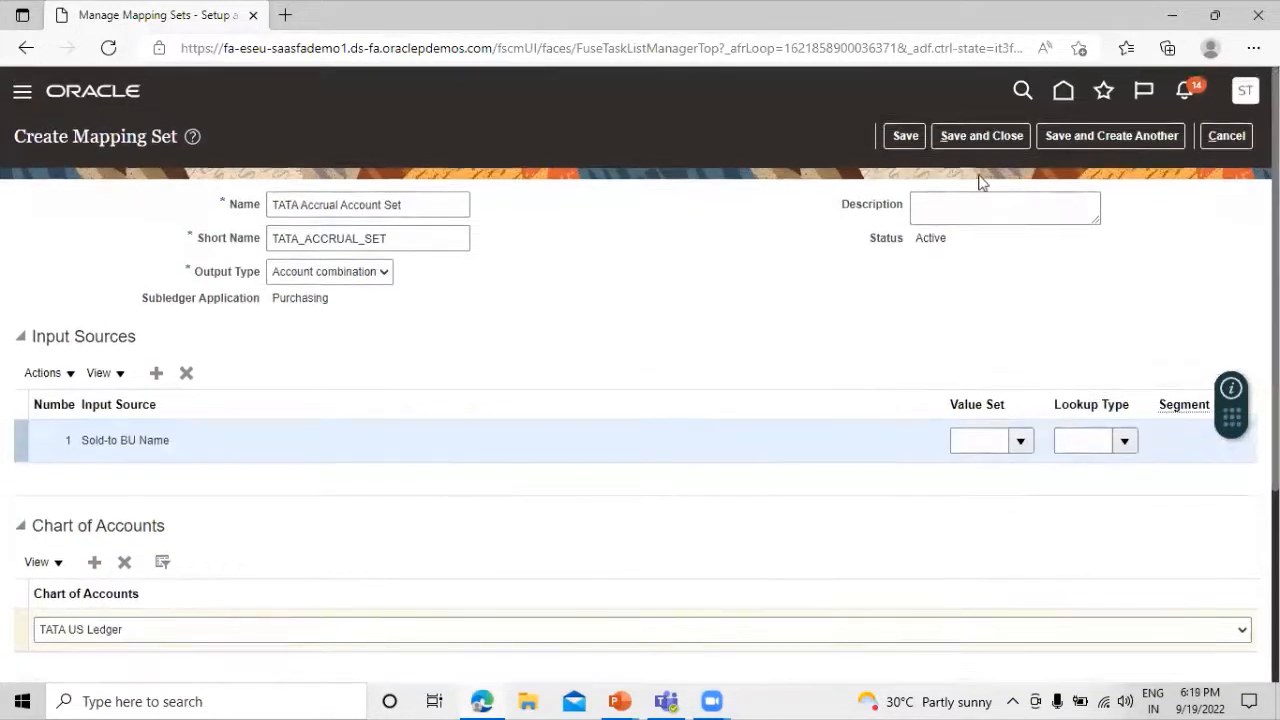
click(1078, 137)
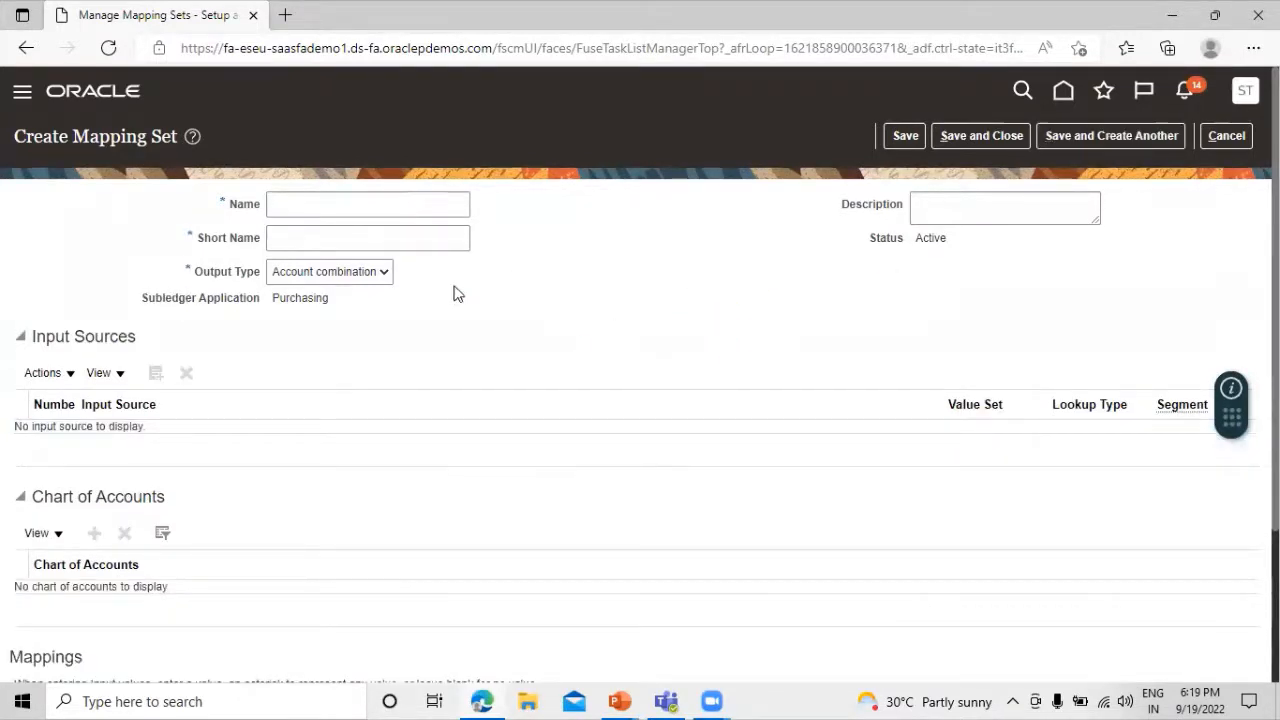
Name the new mapping set TATA Variance Account Set with the short name TATA_VARIANCE_ACC
click(365, 213)
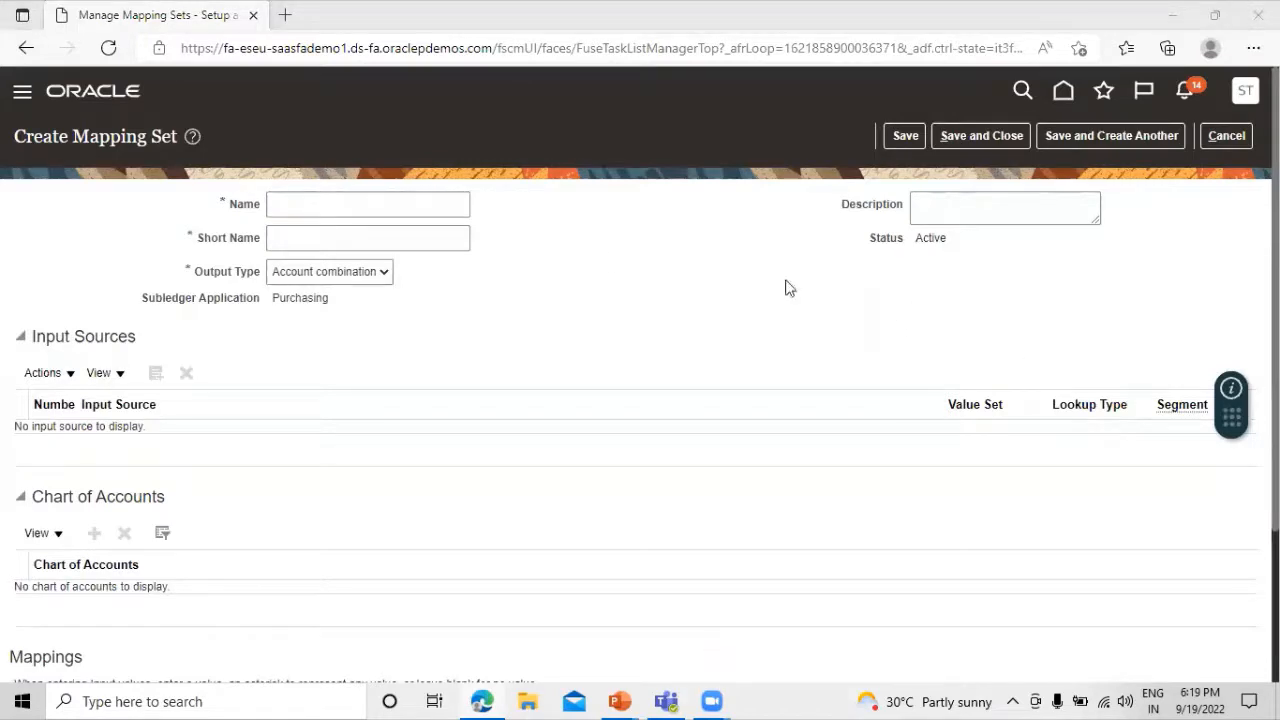
click(377, 195)
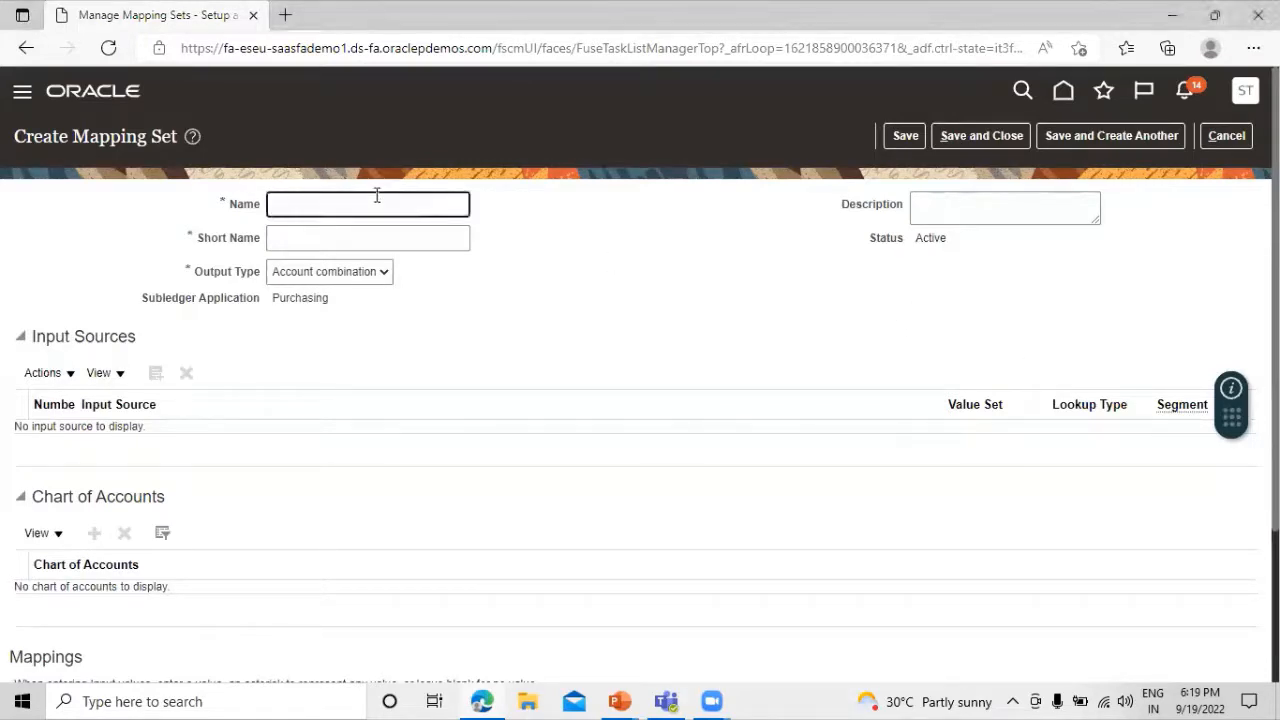
text(TATA)
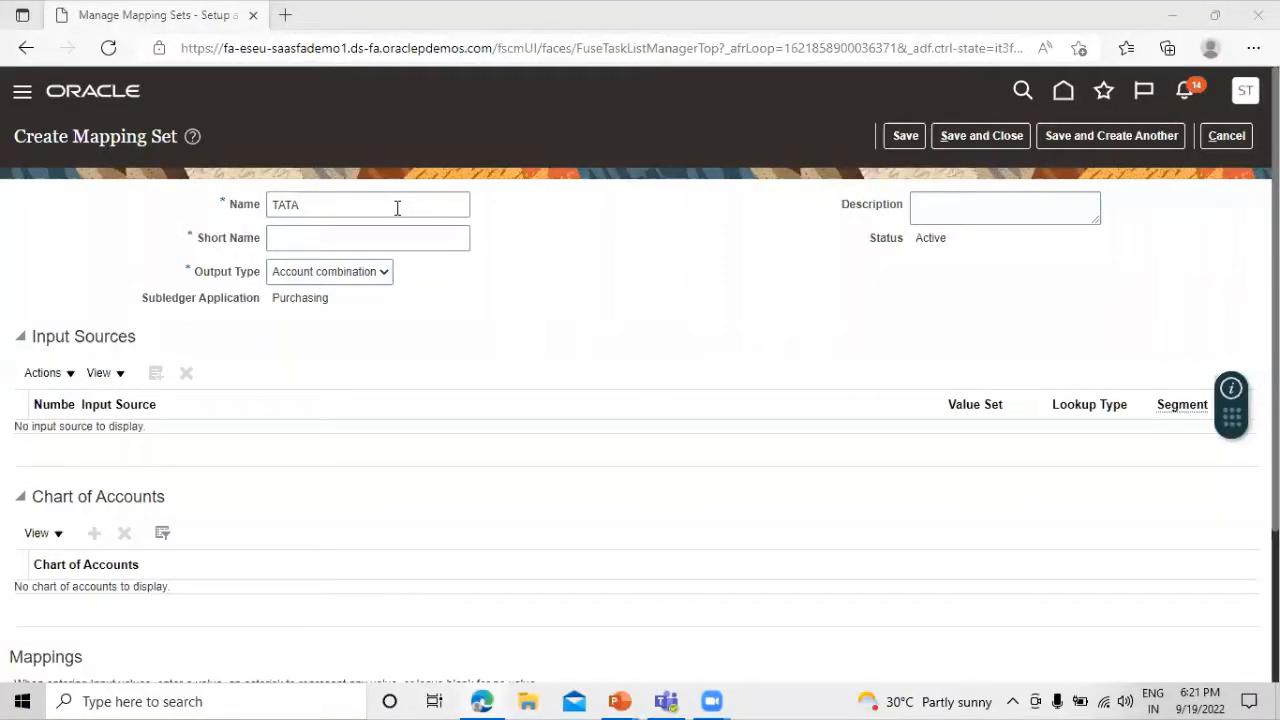
click(397, 206)
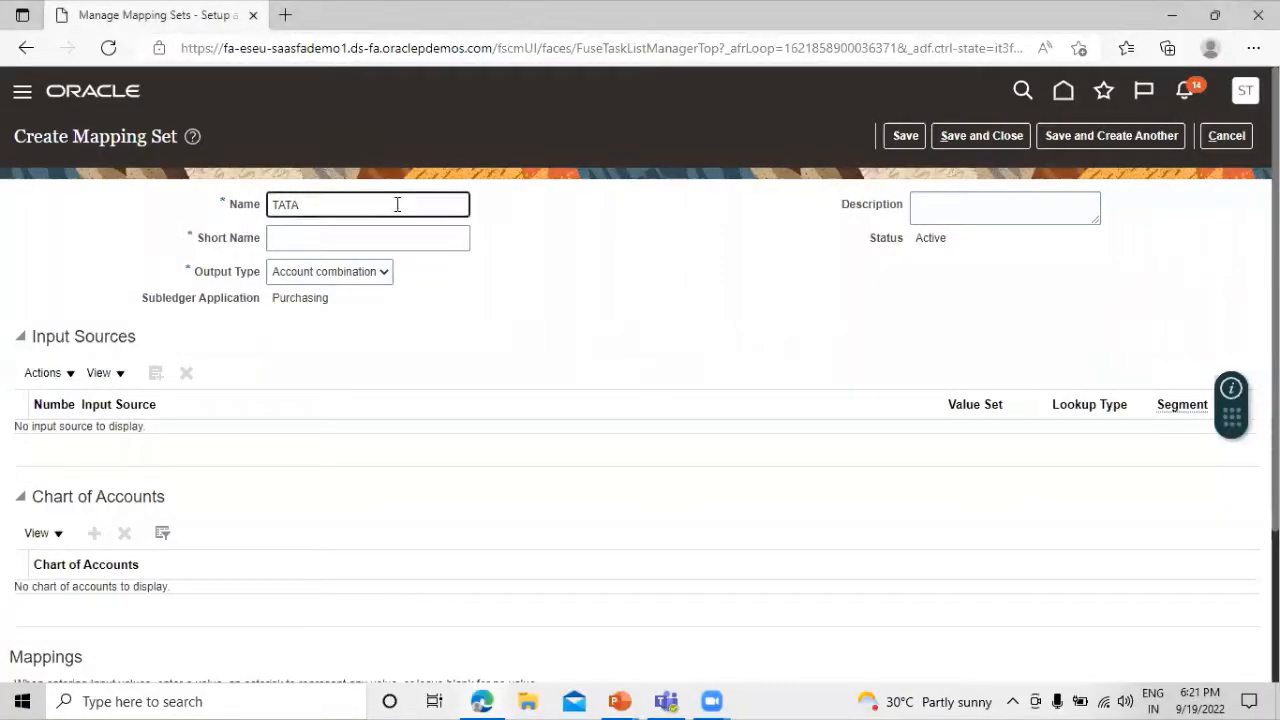
text(Variance )
text(ACc)
text(count Se)
text(t)
click(380, 233)
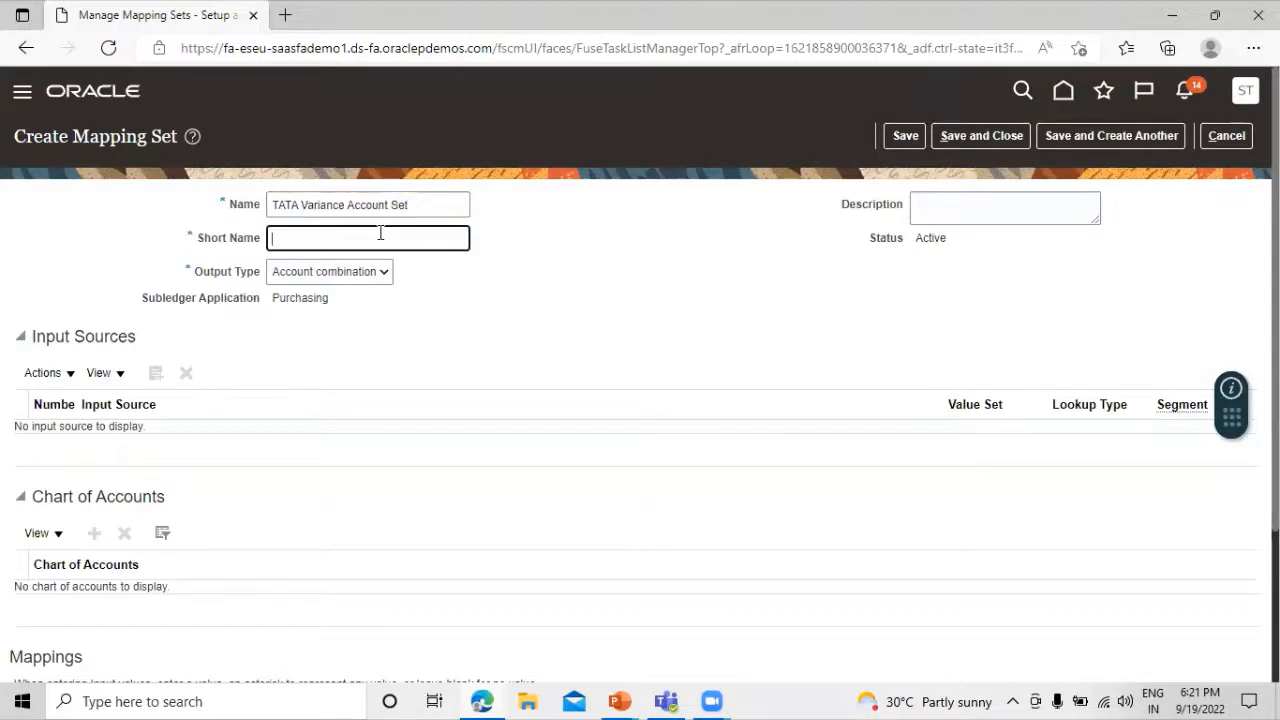
text(TATA)
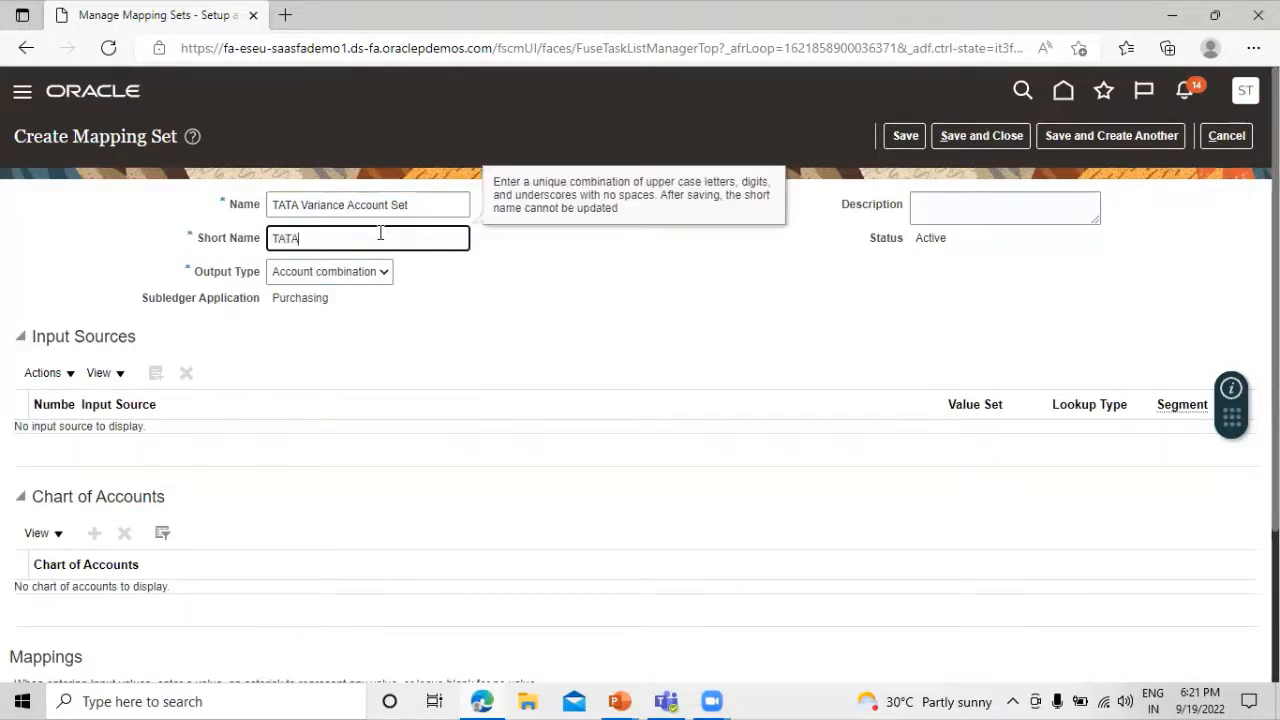
text(_VARIANCE_ACC)
click(445, 302)
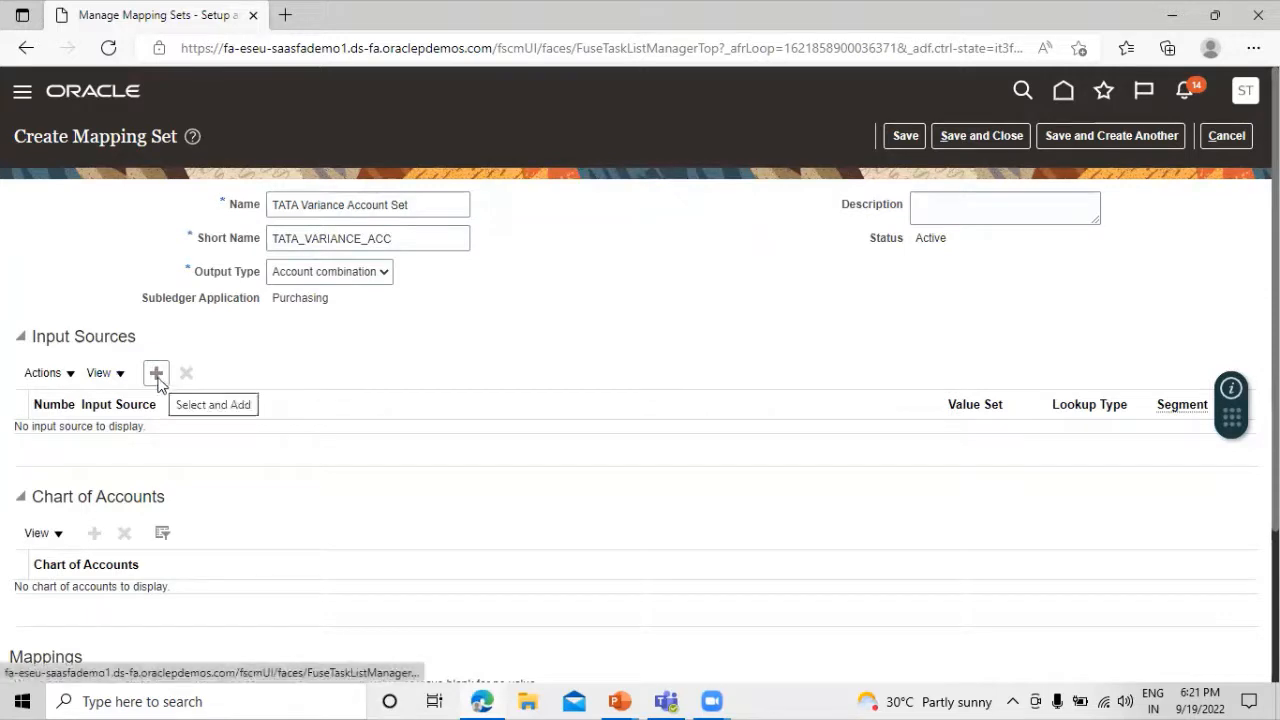
Add Sold-to BU Name from the Purchasing sources as the variance mapping set's input source
click(157, 375)
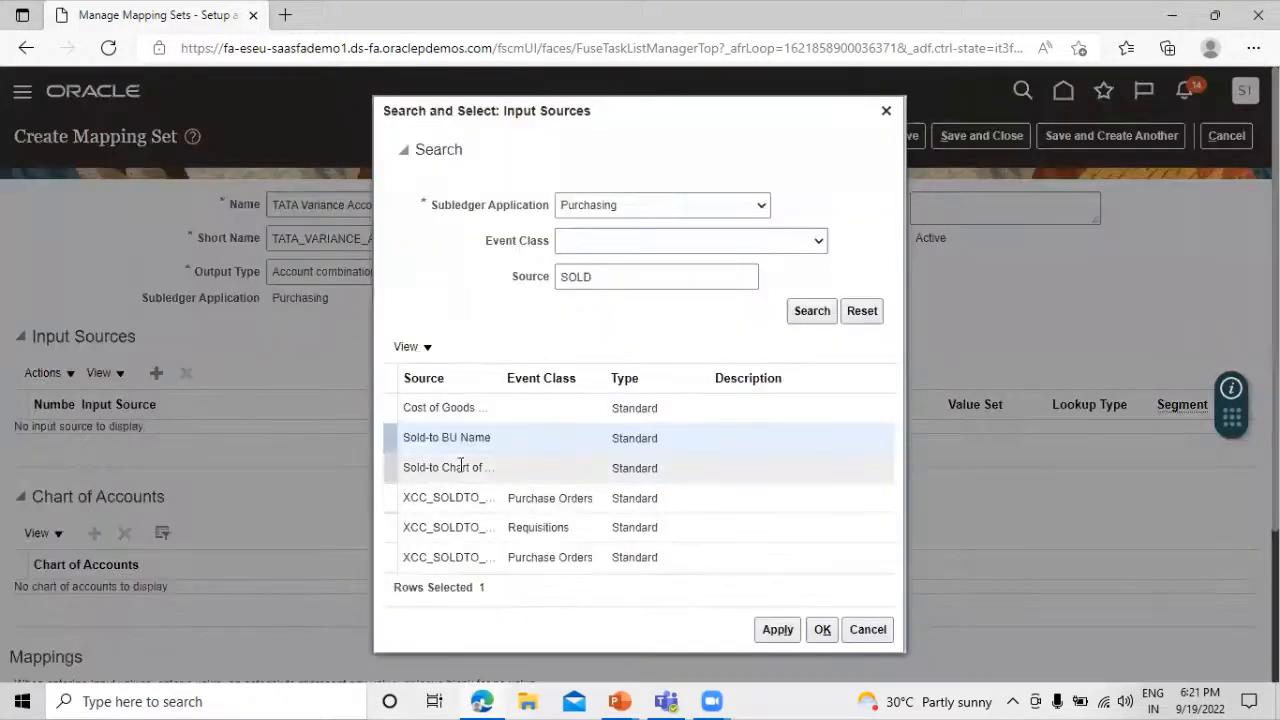
click(777, 630)
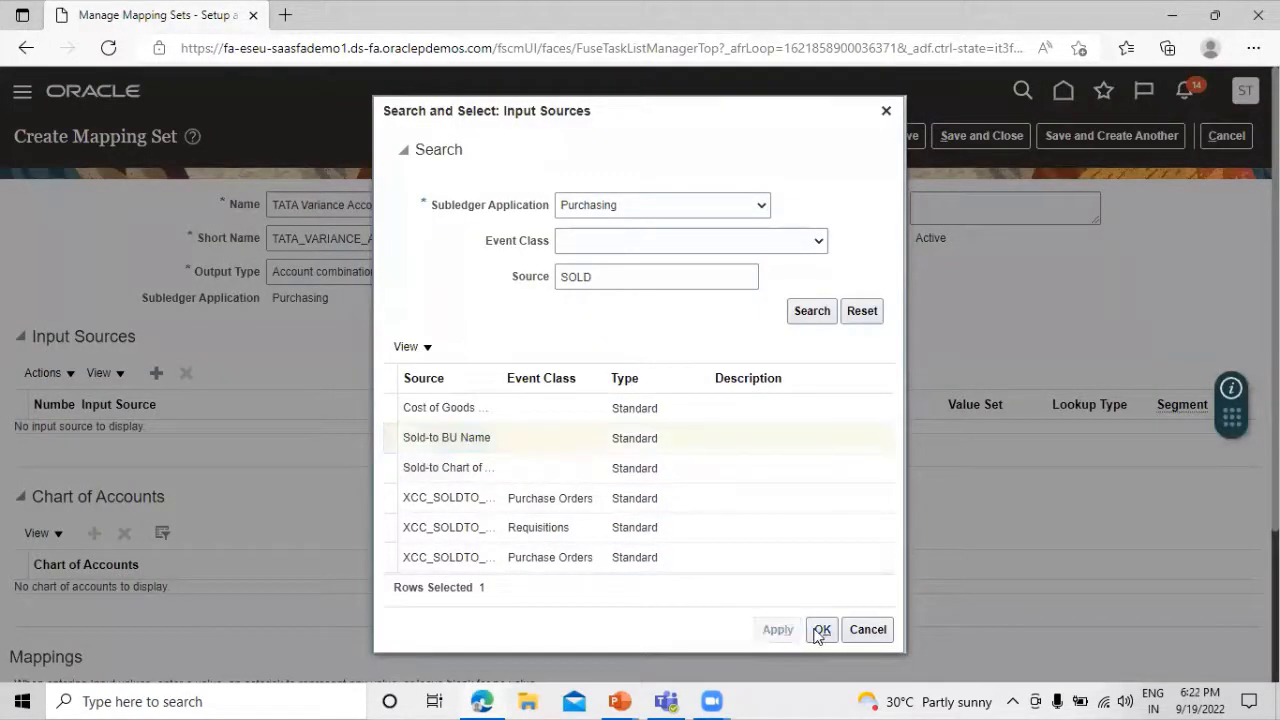
click(822, 630)
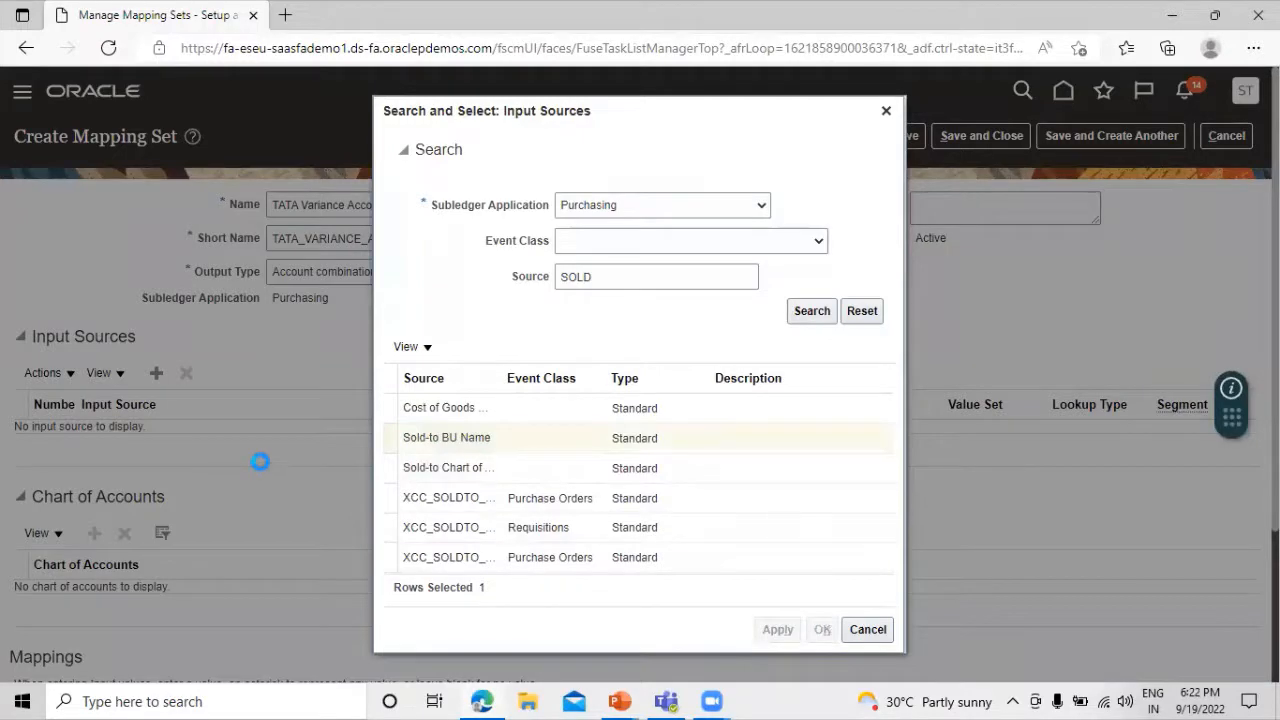
click(531, 560)
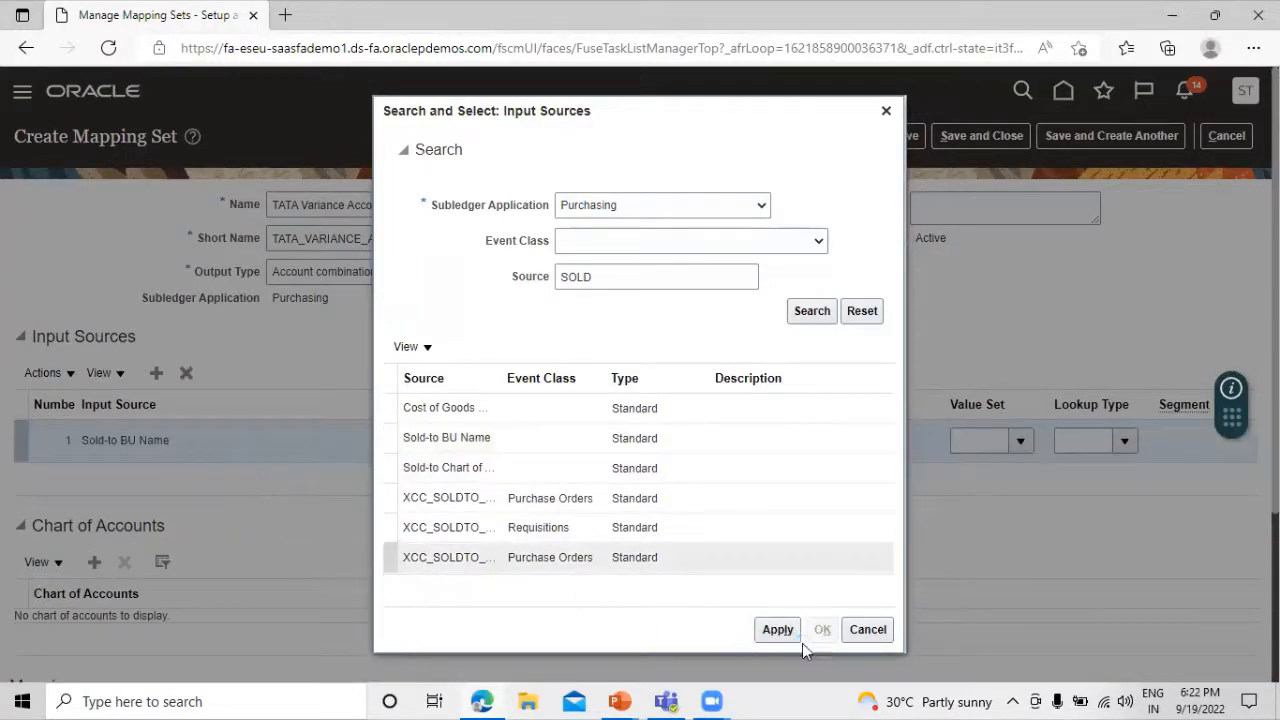
scroll(337, 480, down, 2)
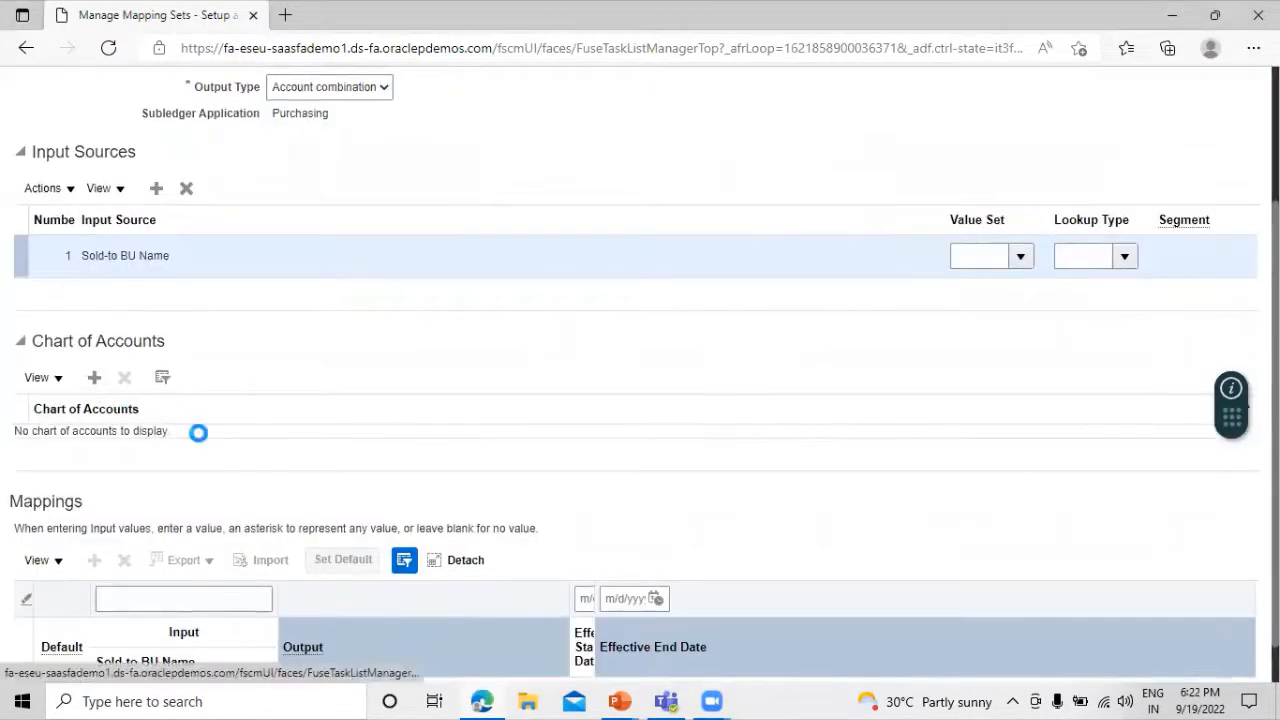
Add TATA US Ledger as the chart of accounts for the variance mapping set
click(168, 450)
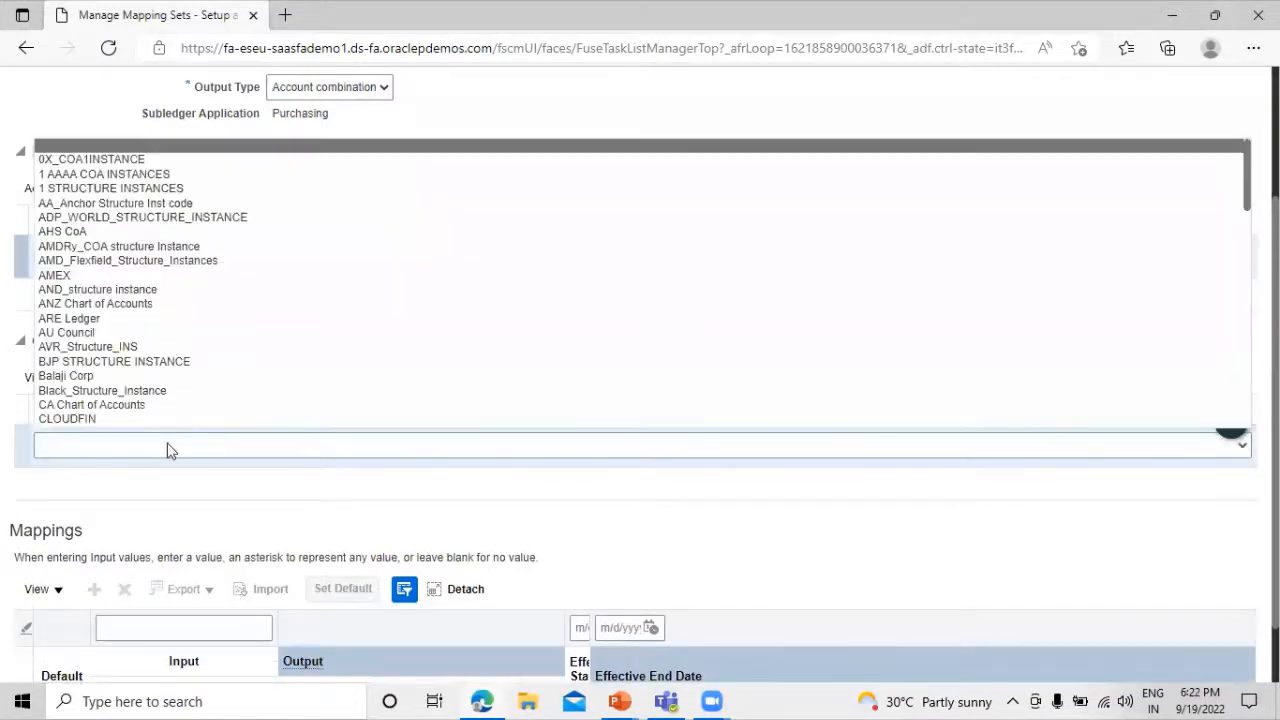
key(t)
key(Return)
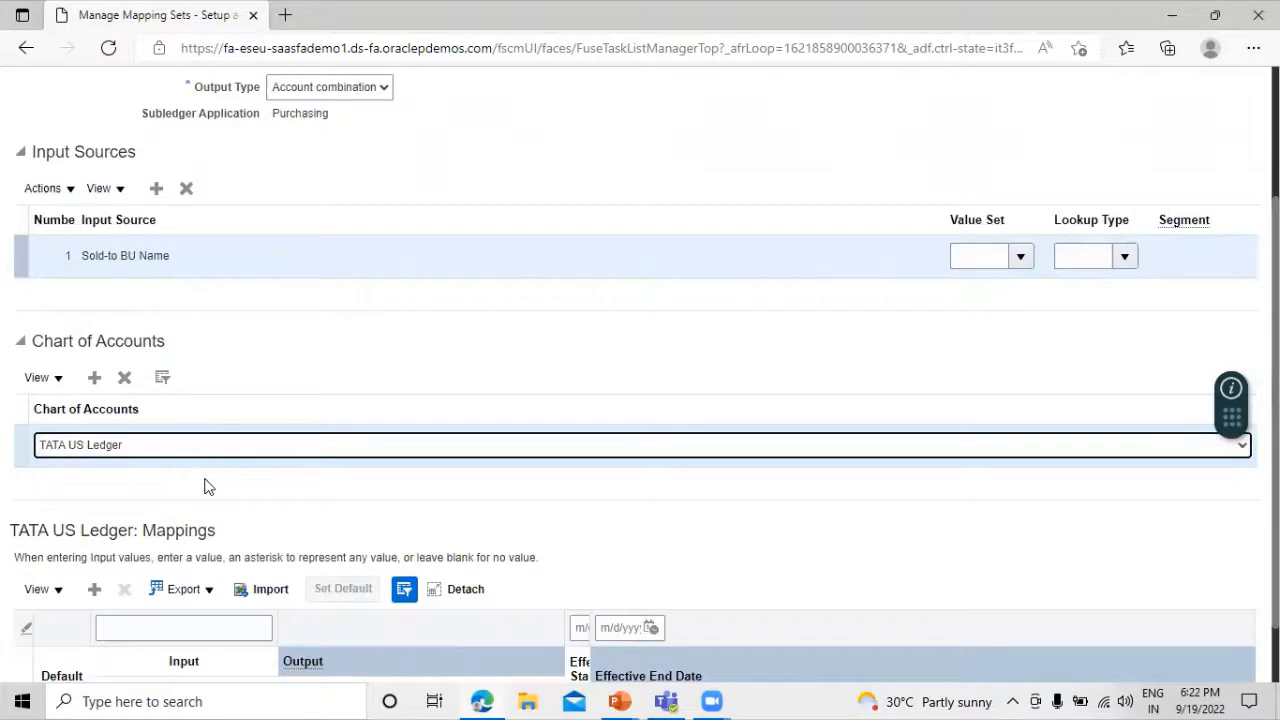
Add a mapping row under TATA US Ledger with the Sold-to BU Name TATA US Business Unit
scroll(206, 486, down, 2)
click(95, 518)
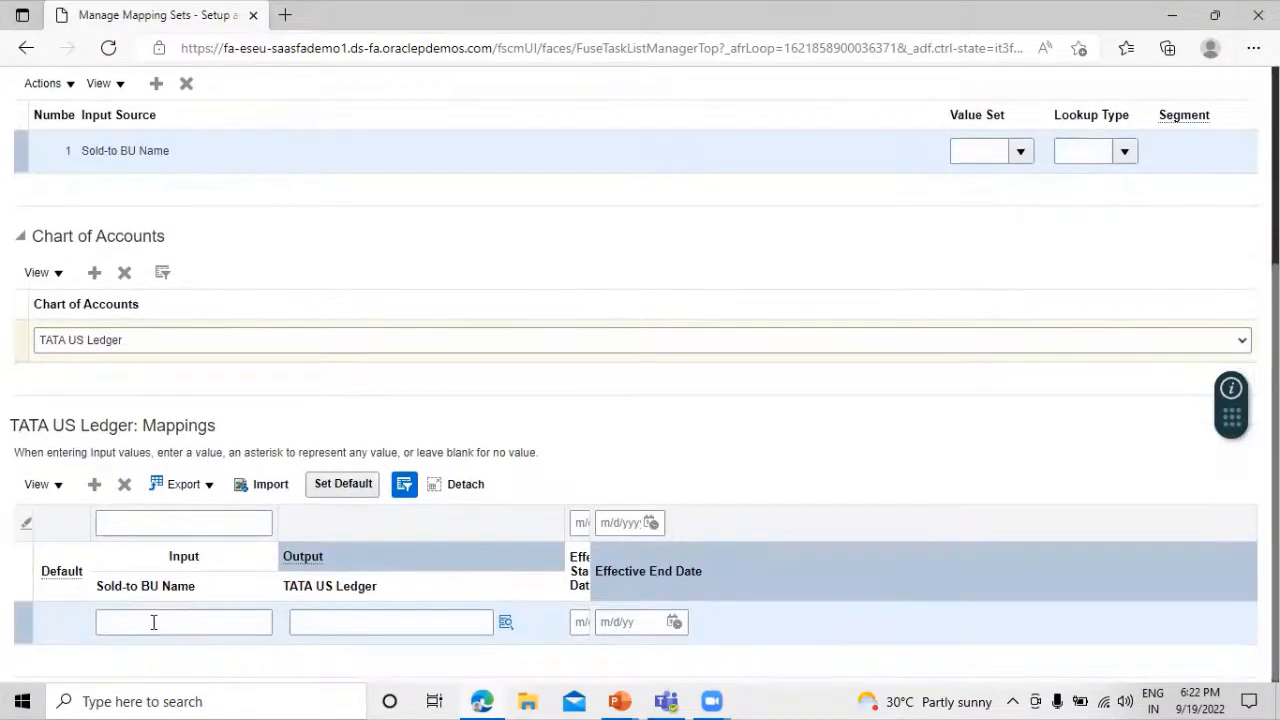
click(155, 620)
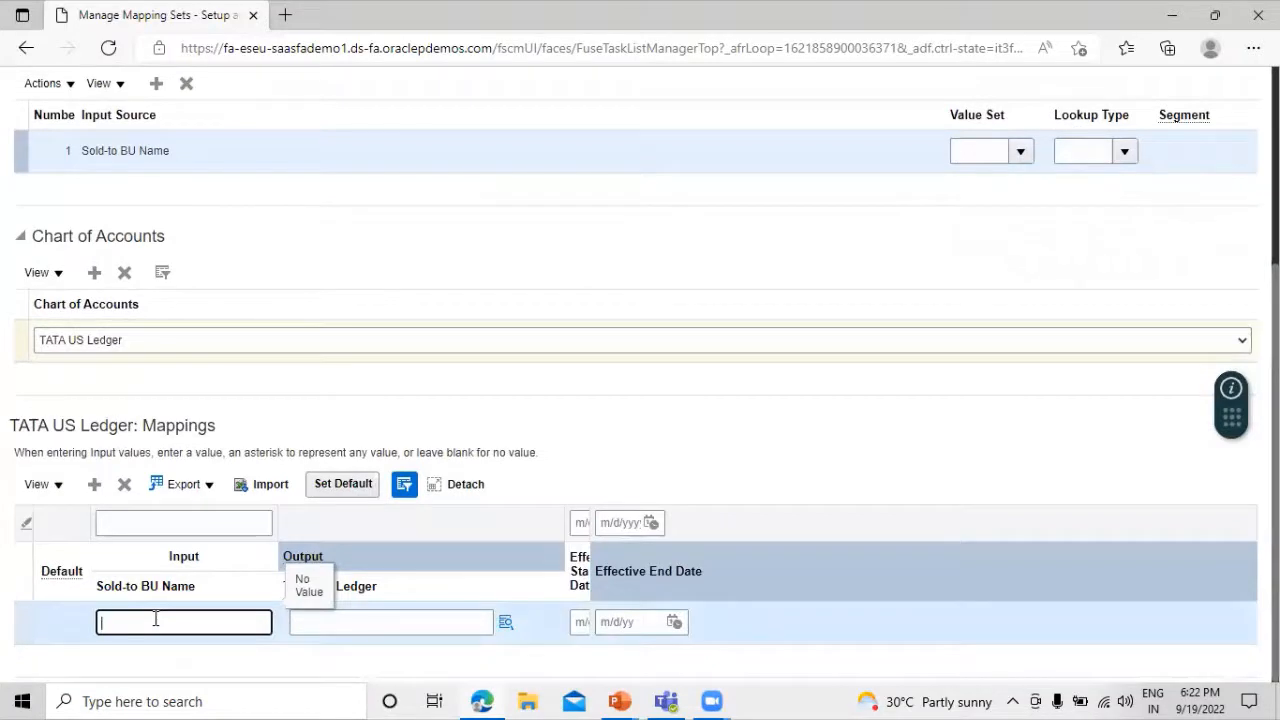
text(TATA US )
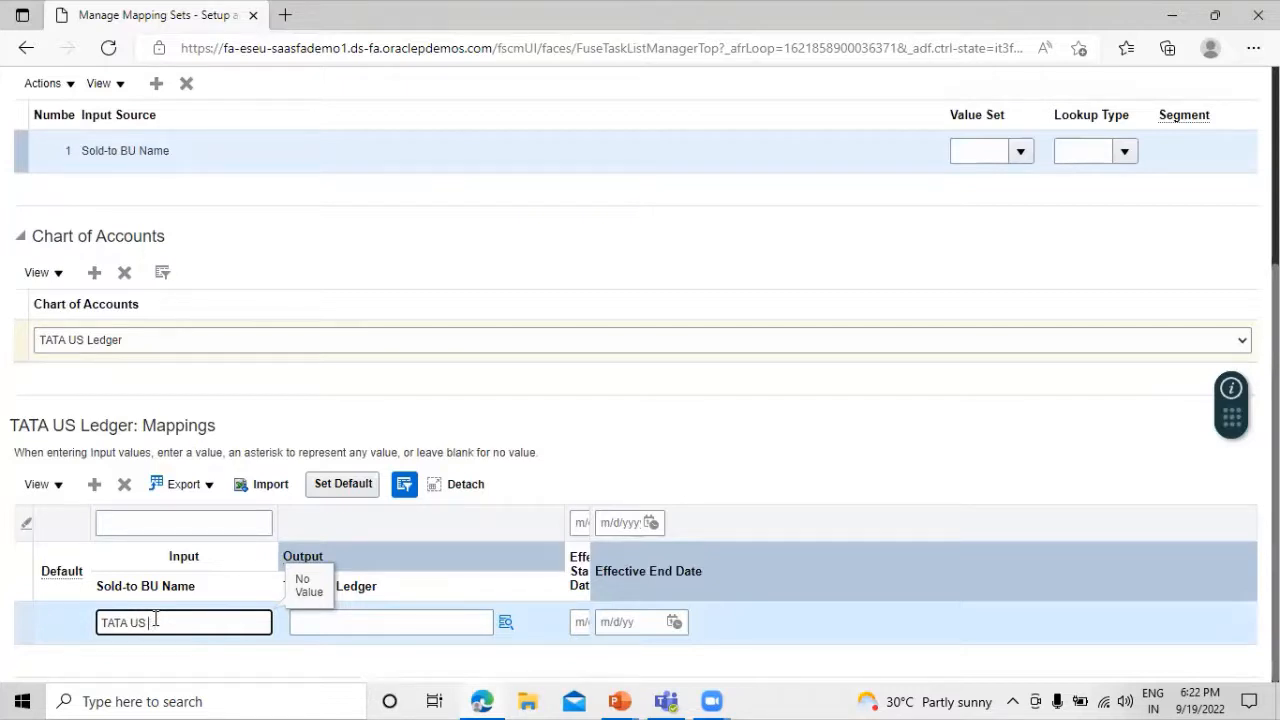
text(Buniess U)
text(n)
text(it)
key(BackSpace)
key(BackSpace)
key(BackSpace)
key(BackSpace)
key(BackSpace)
key(BackSpace)
text(usiness Unit)
For the mapping's output combination, set the company to 1000 TATA Consulting Services and the department to 1030 OPERATION
click(500, 622)
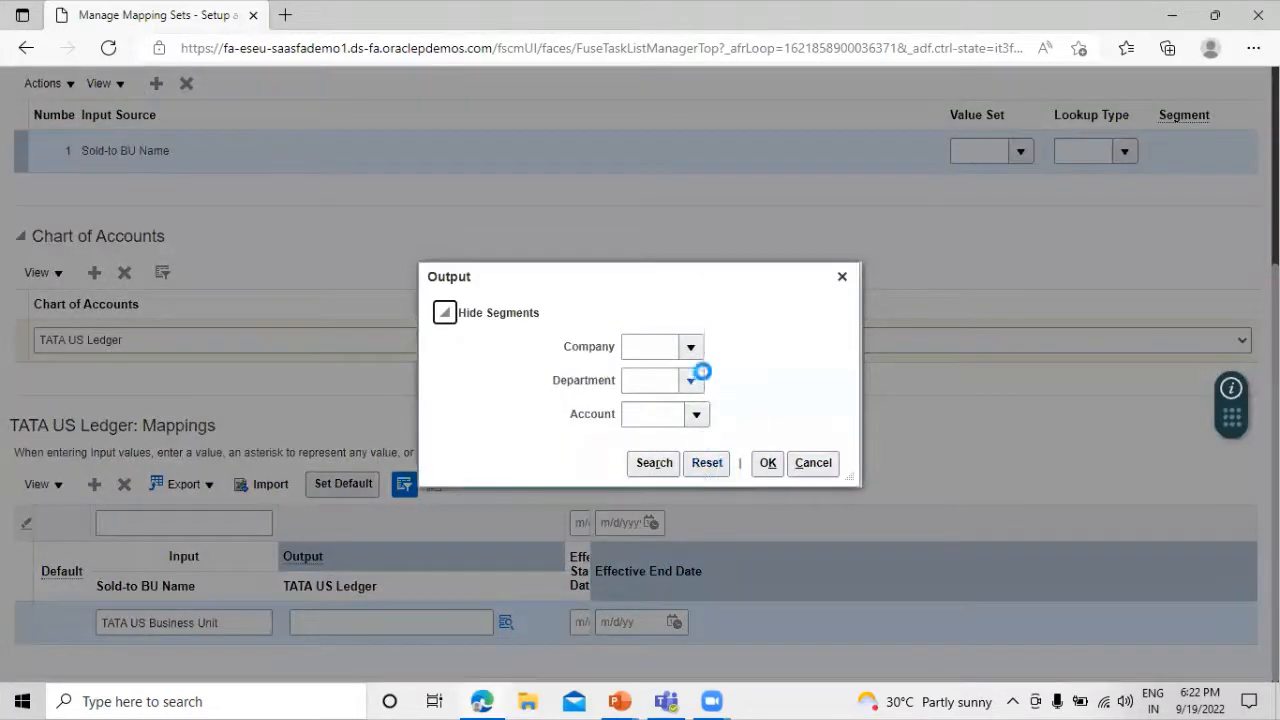
click(692, 346)
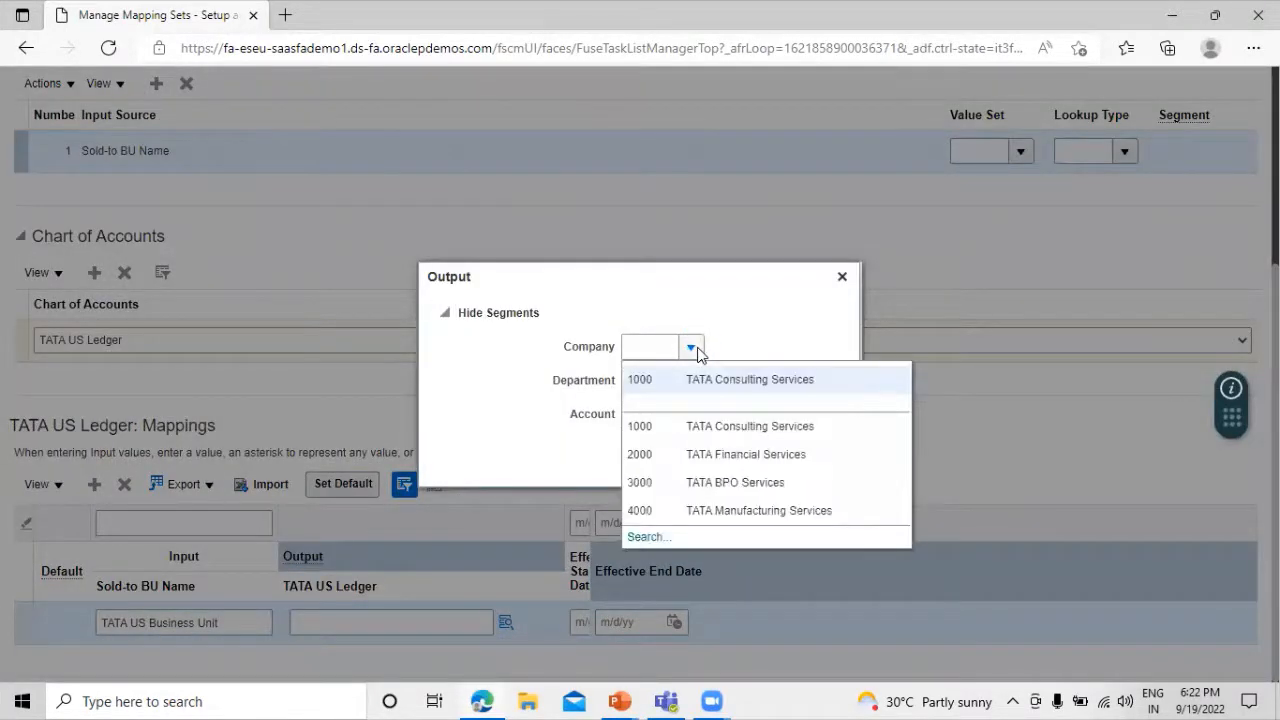
click(667, 429)
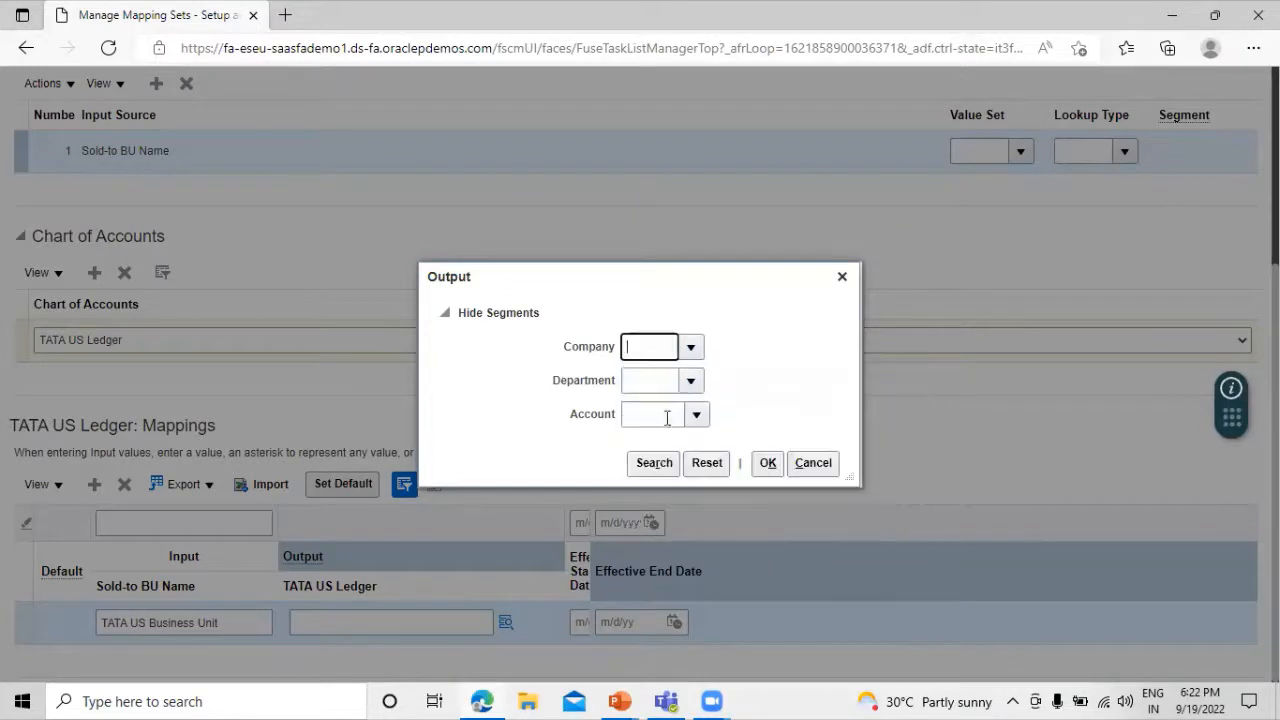
click(691, 381)
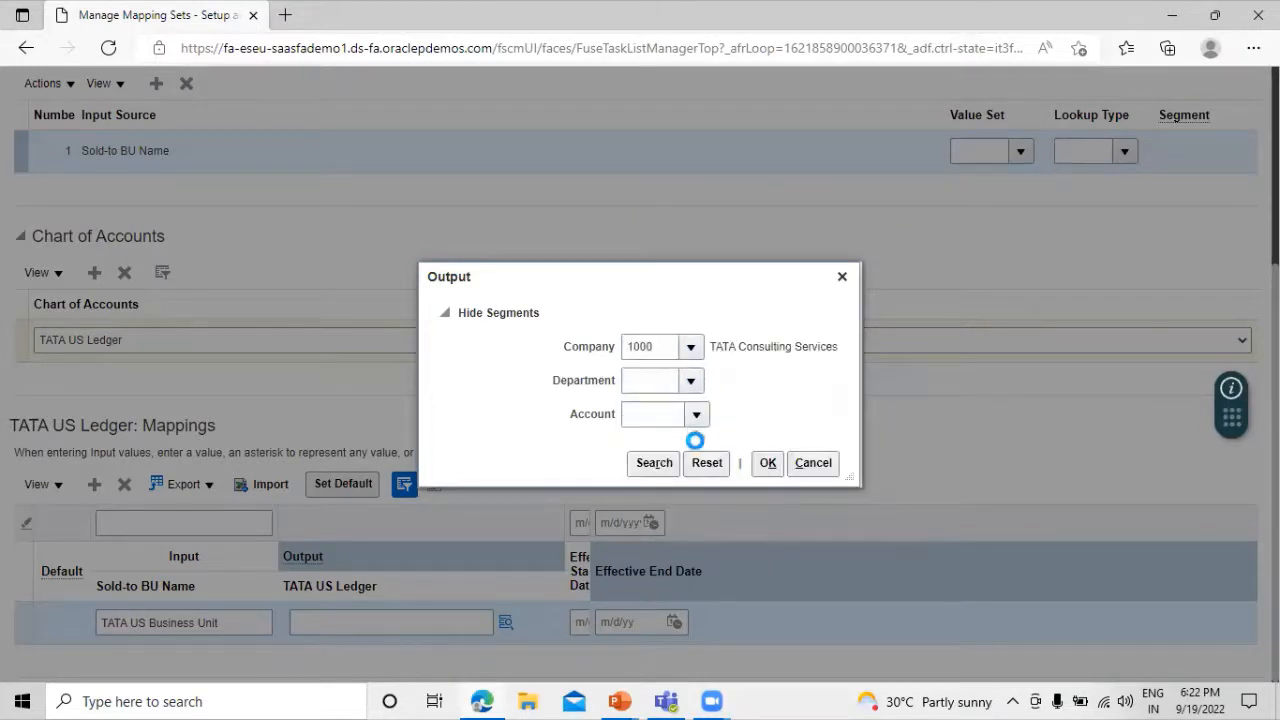
click(680, 546)
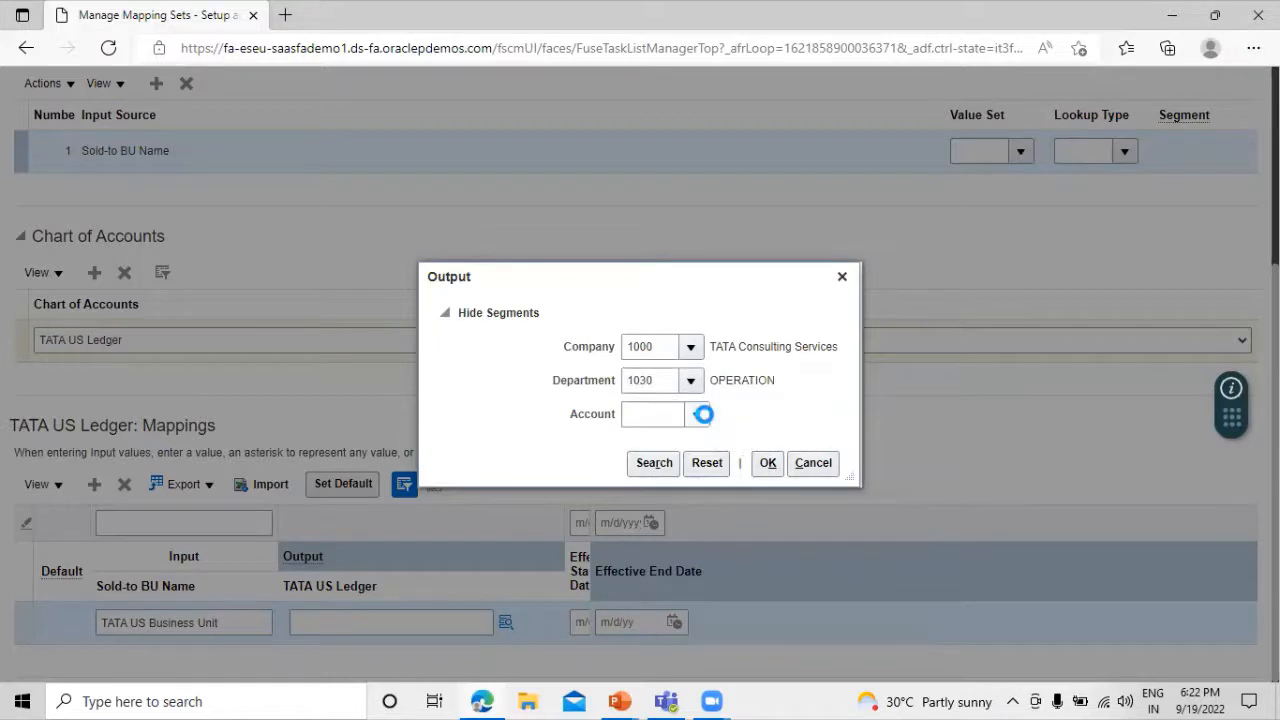
Search the account values for the description "variance acc", select 91113 Variance Account, and apply the output combination to the mapping
click(703, 414)
click(651, 379)
click(696, 410)
click(701, 375)
text(va)
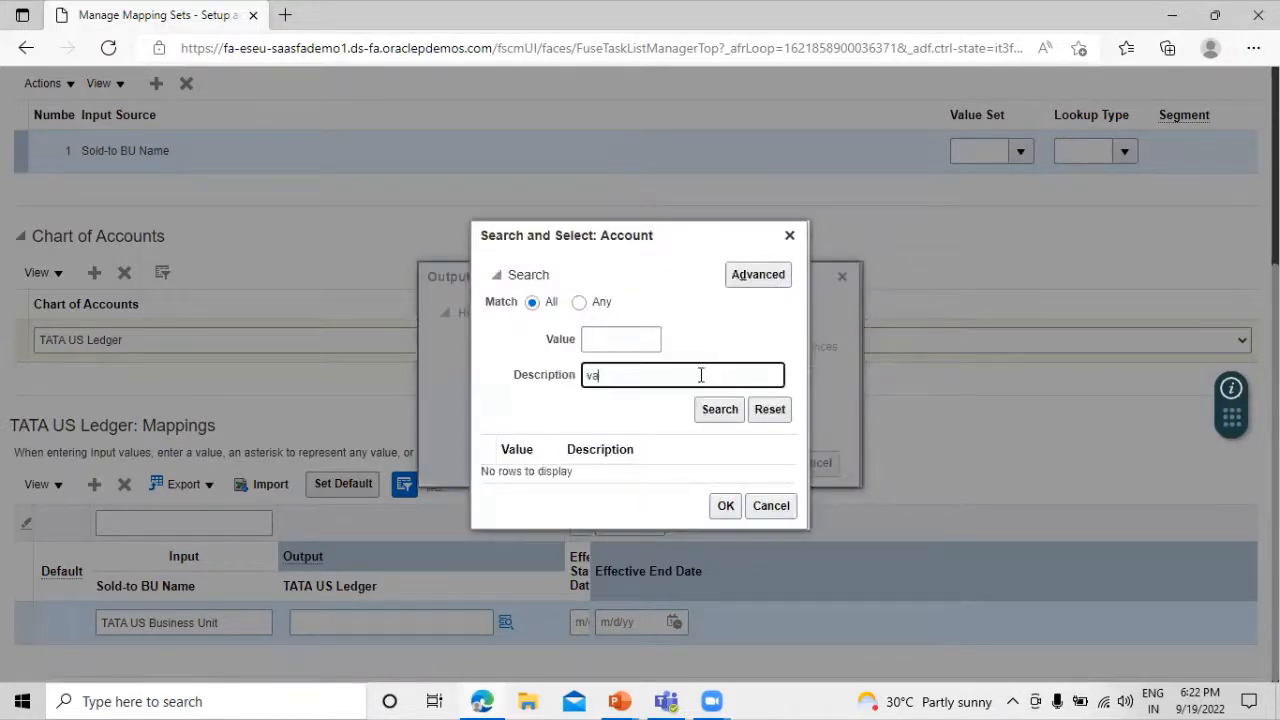
text(riance acc)
click(716, 409)
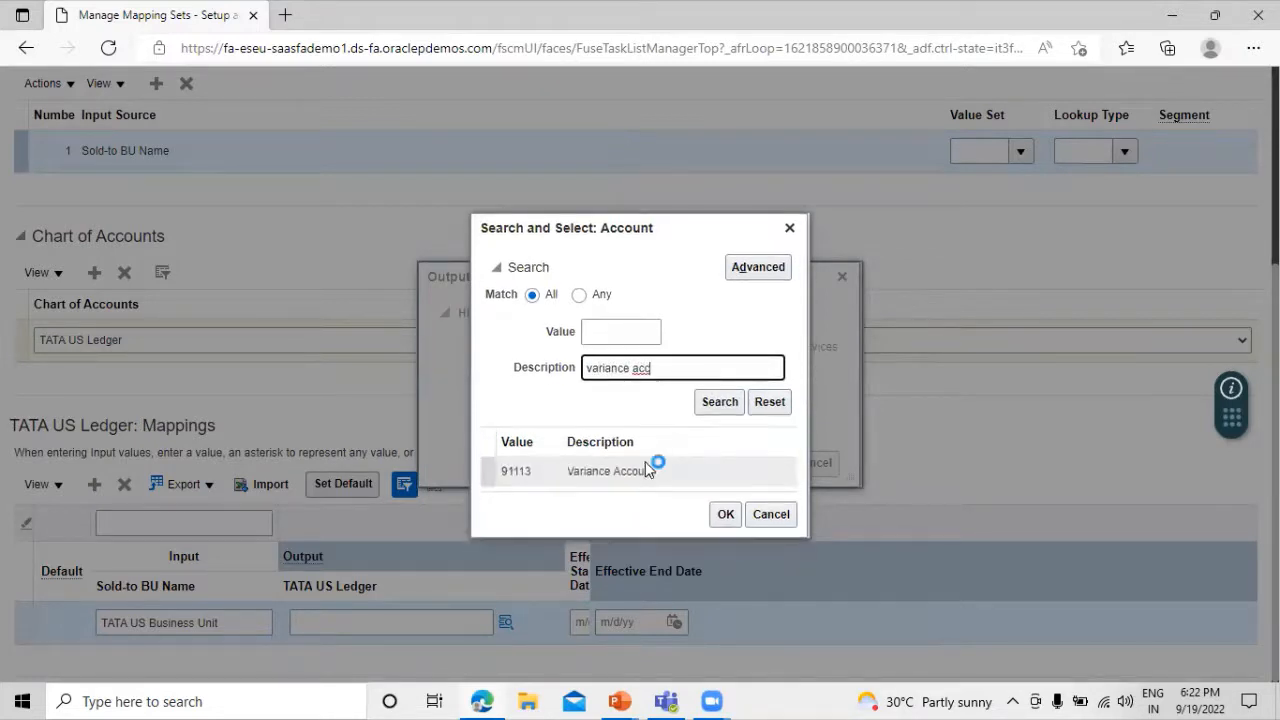
click(726, 514)
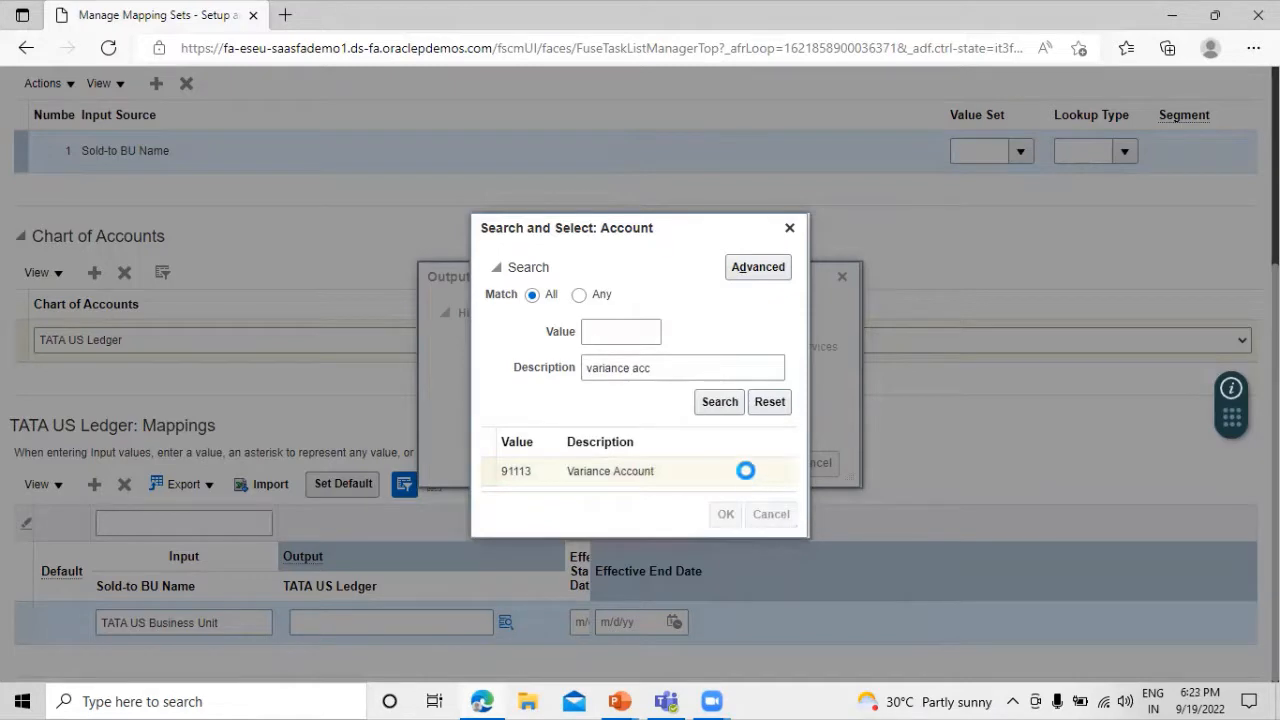
click(766, 463)
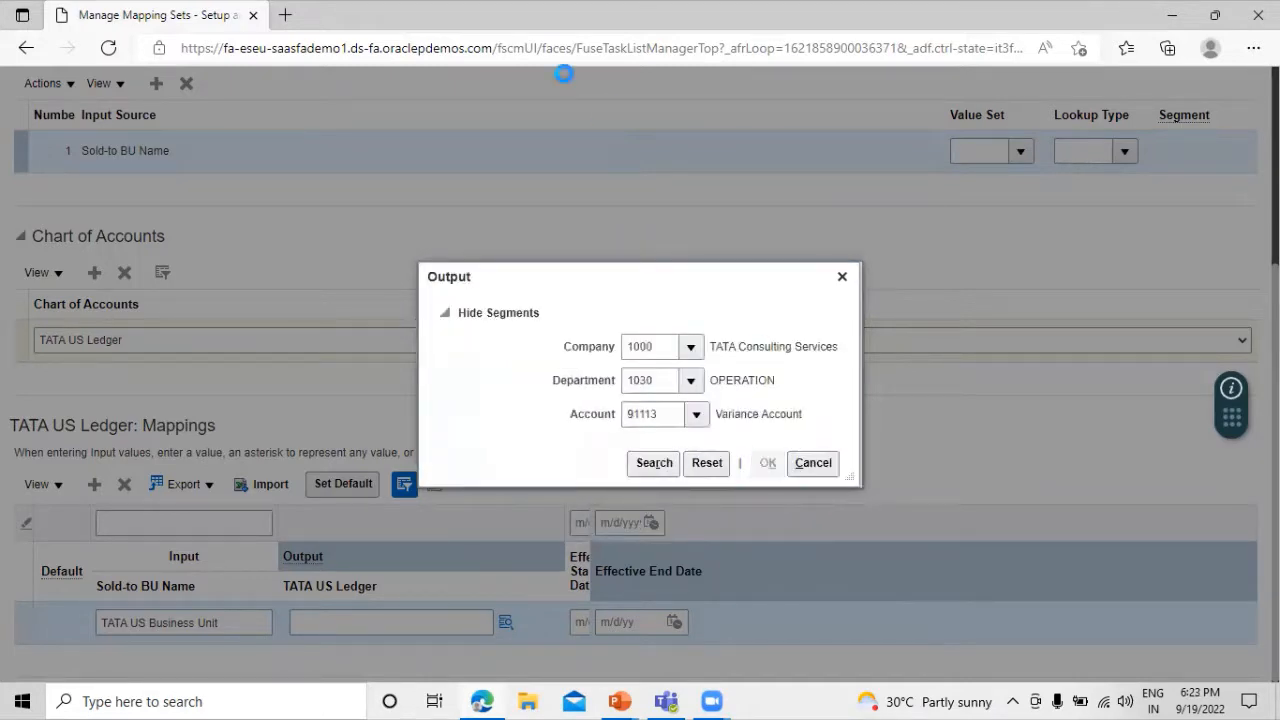
Search the Purchasing mapping sets for the name "tata"
scroll(471, 437, up, 3)
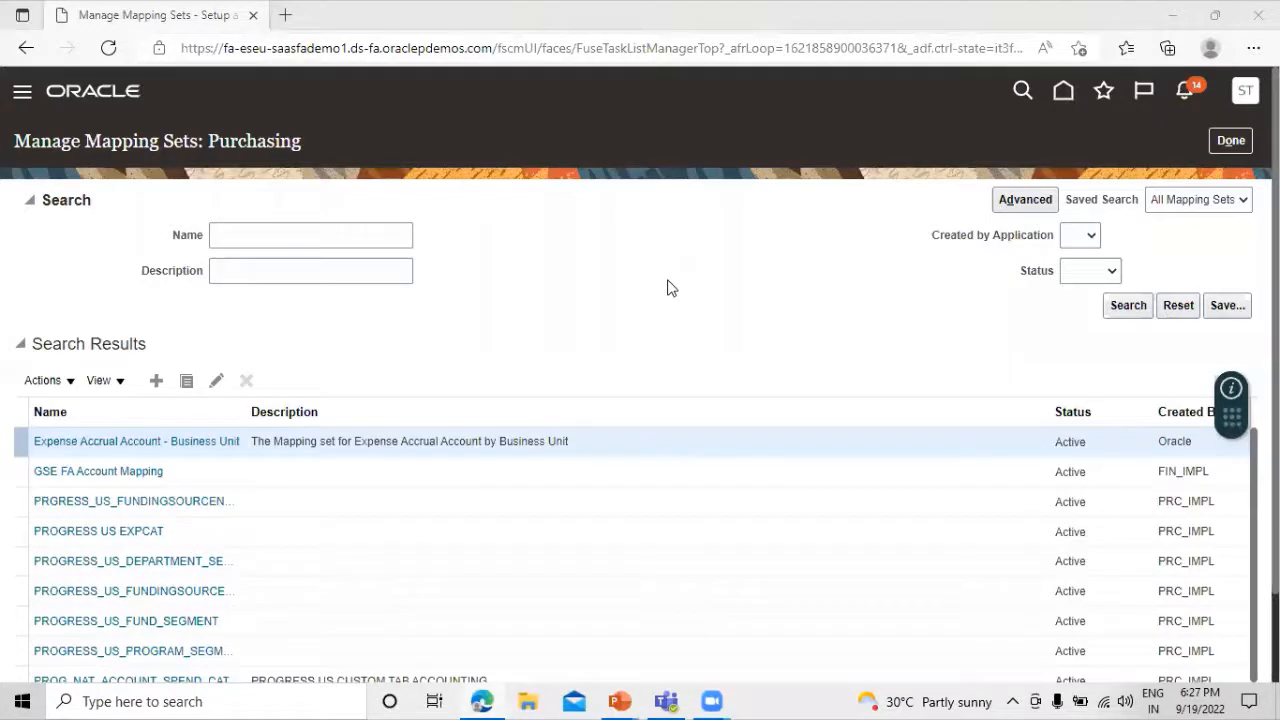
click(332, 234)
text(tata)
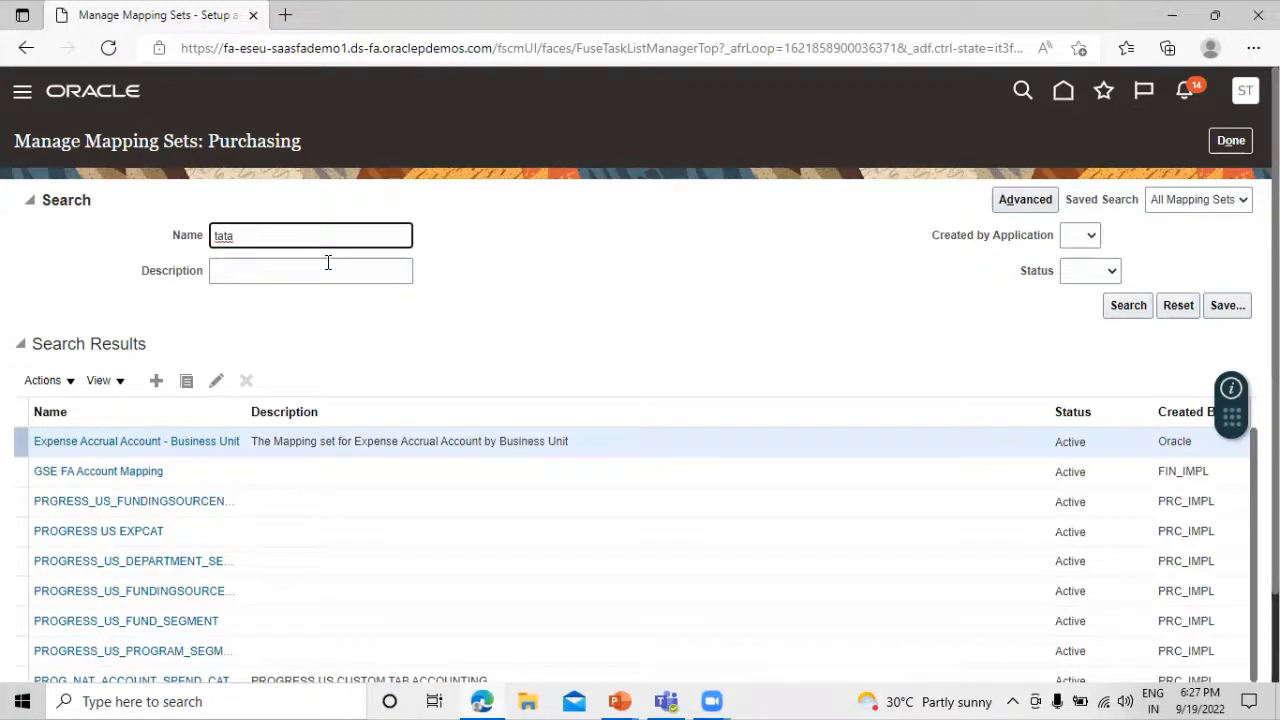
key(Return)
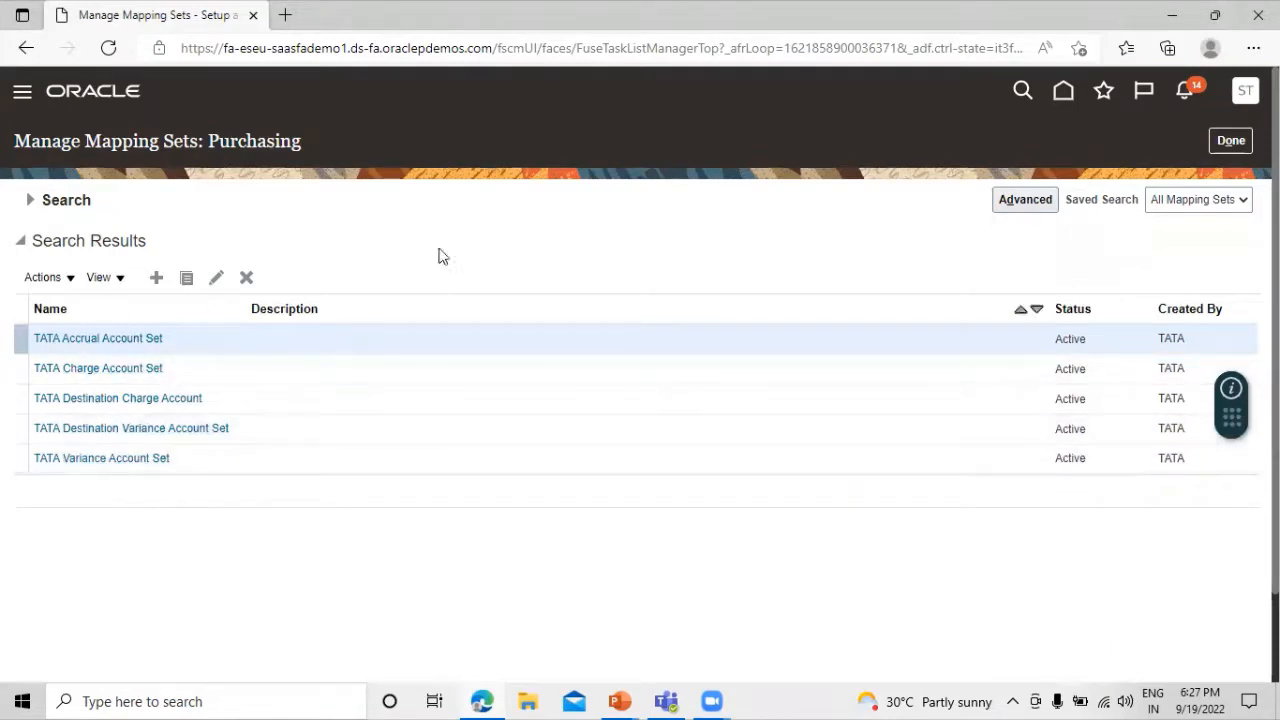
Close the mapping sets and begin creating a Purchasing account rule from the Manage Account Rules task
click(1231, 140)
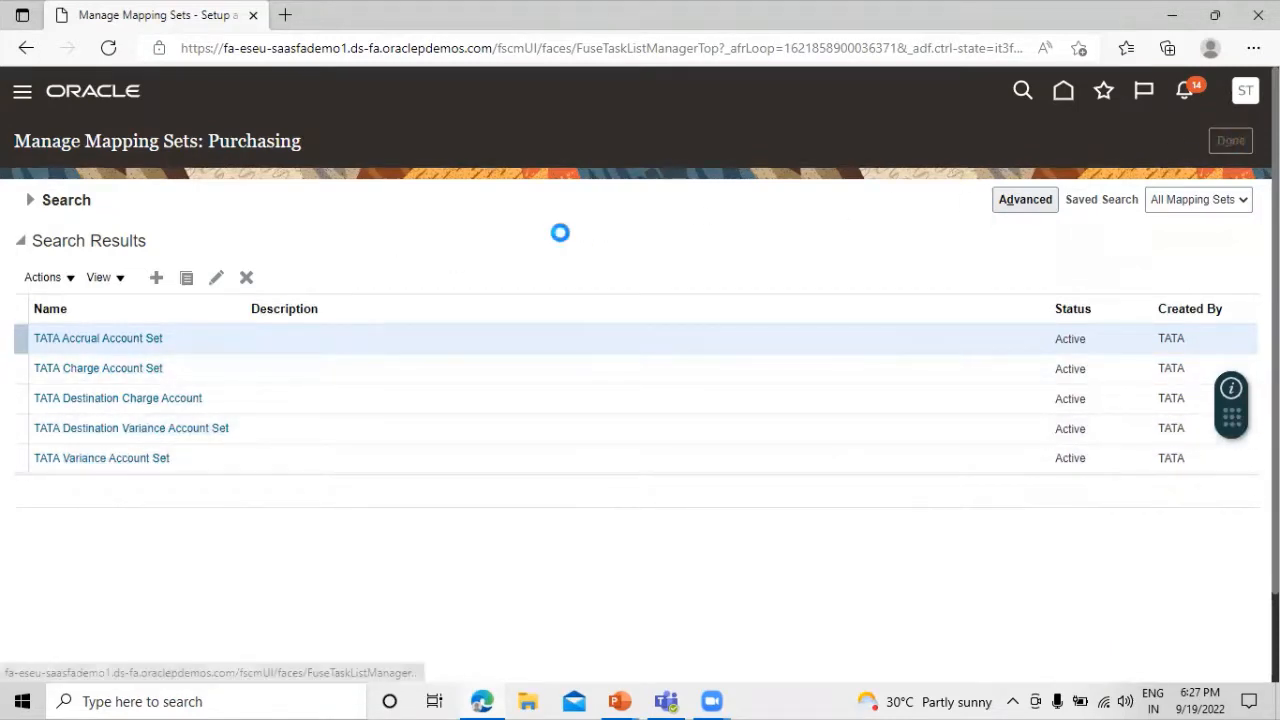
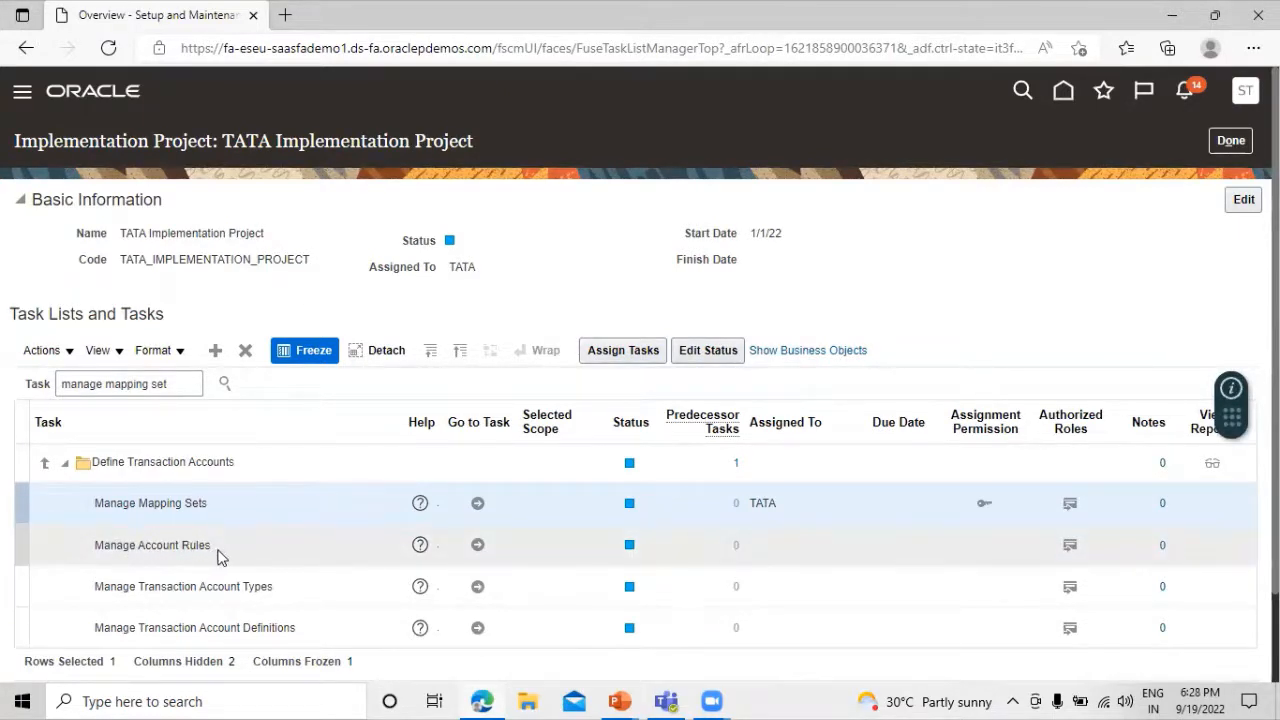
click(478, 545)
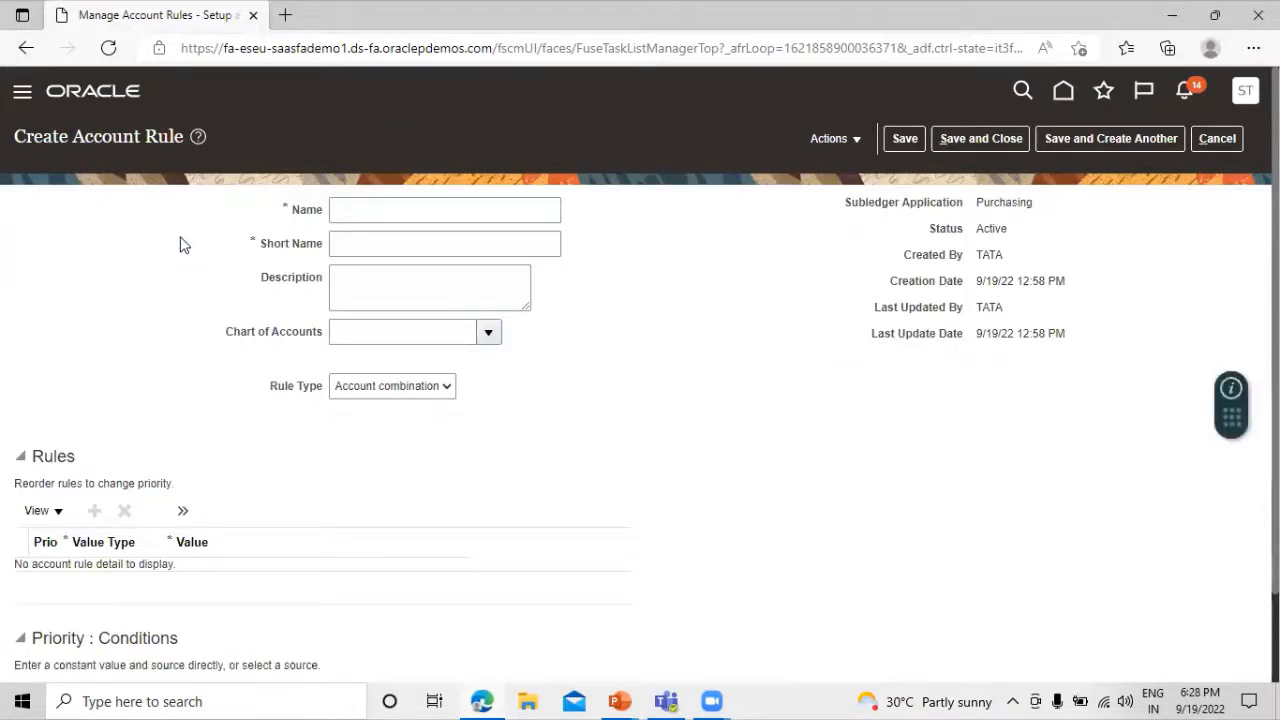
Name the new account rule TATA Charge Account with the short name TATA_CHARGE_ACCOUNT
click(434, 209)
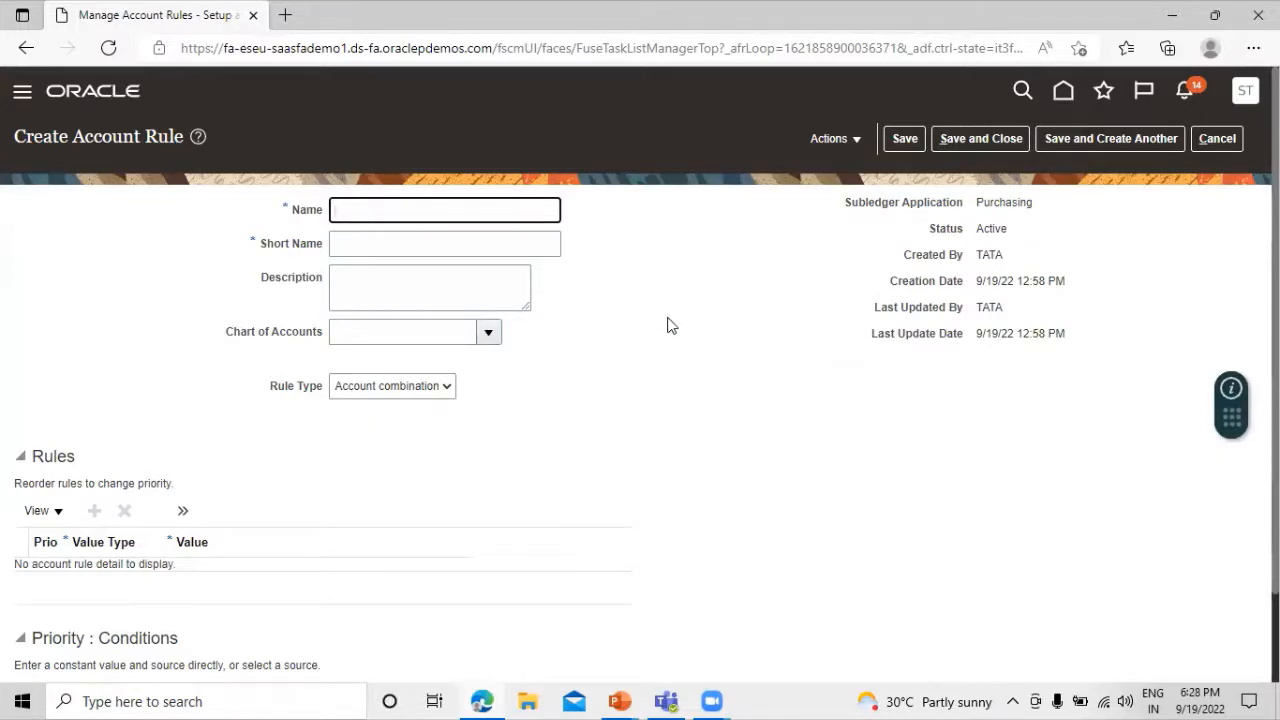
text(TATA Charge Account)
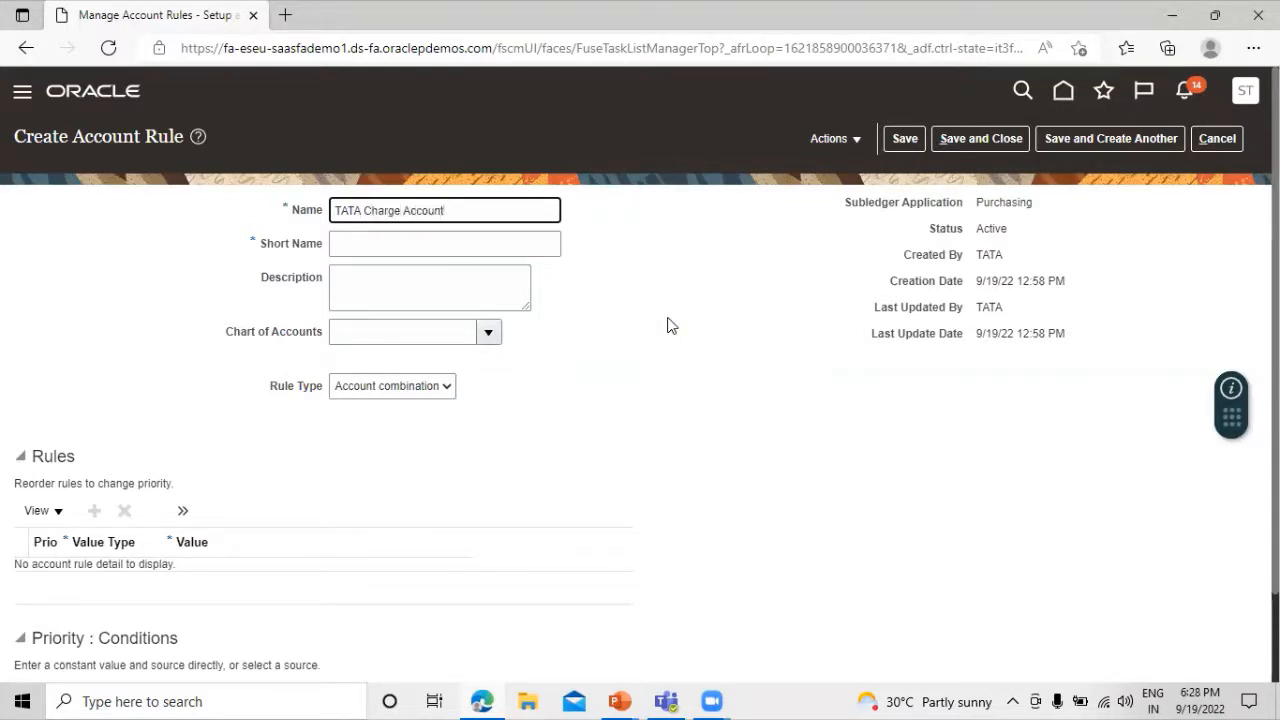
click(421, 250)
text(t)
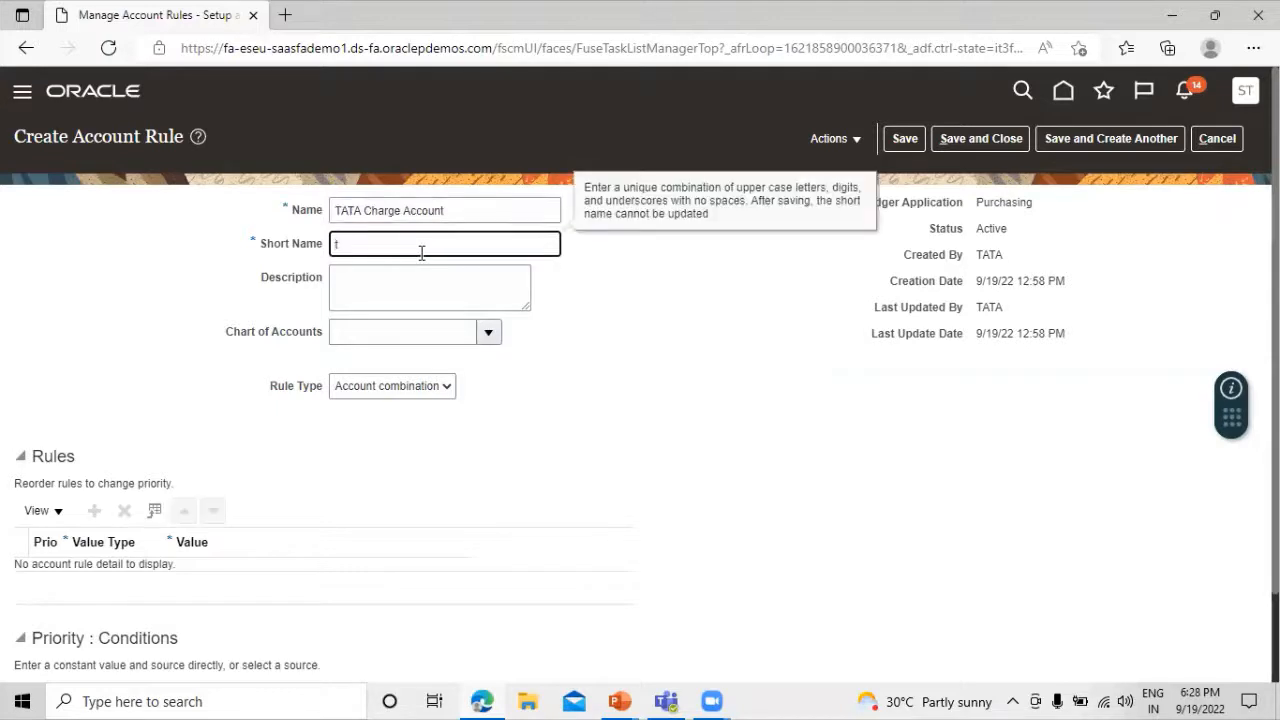
text(TATA_ch)
key(BackSpace)
key(BackSpace)
text(CHARGE_ACCOUNT)
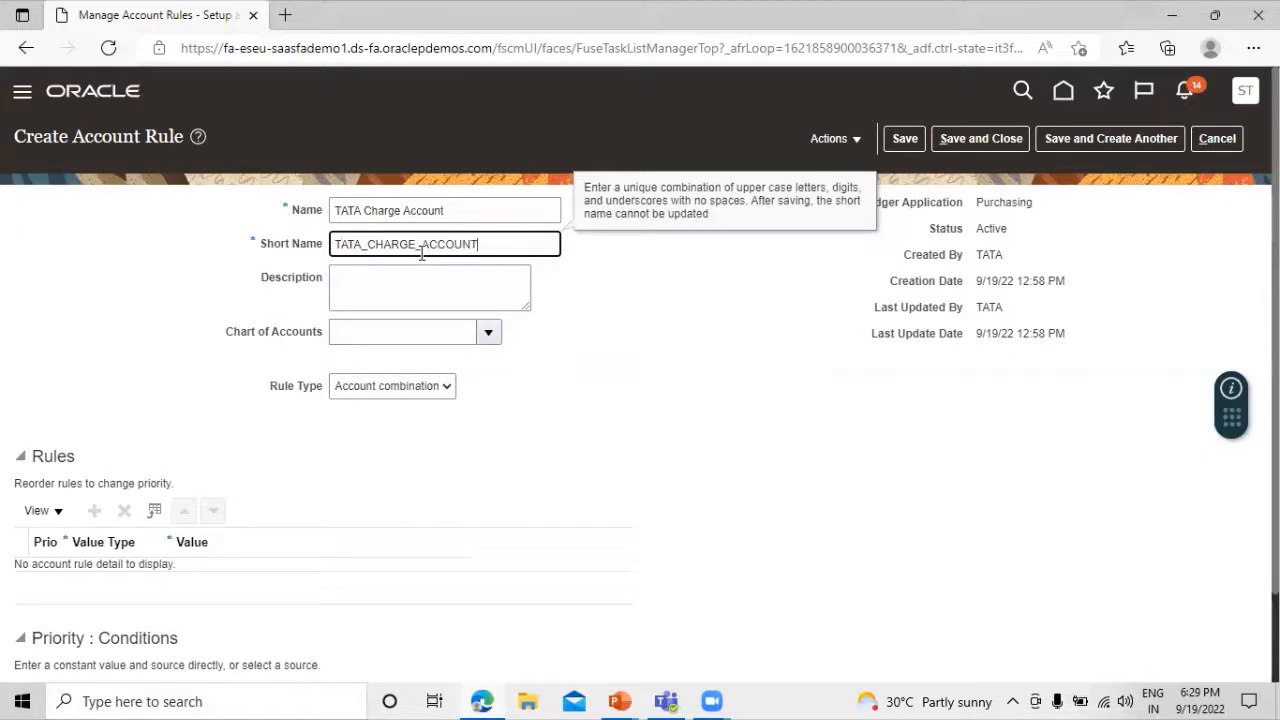
click(570, 316)
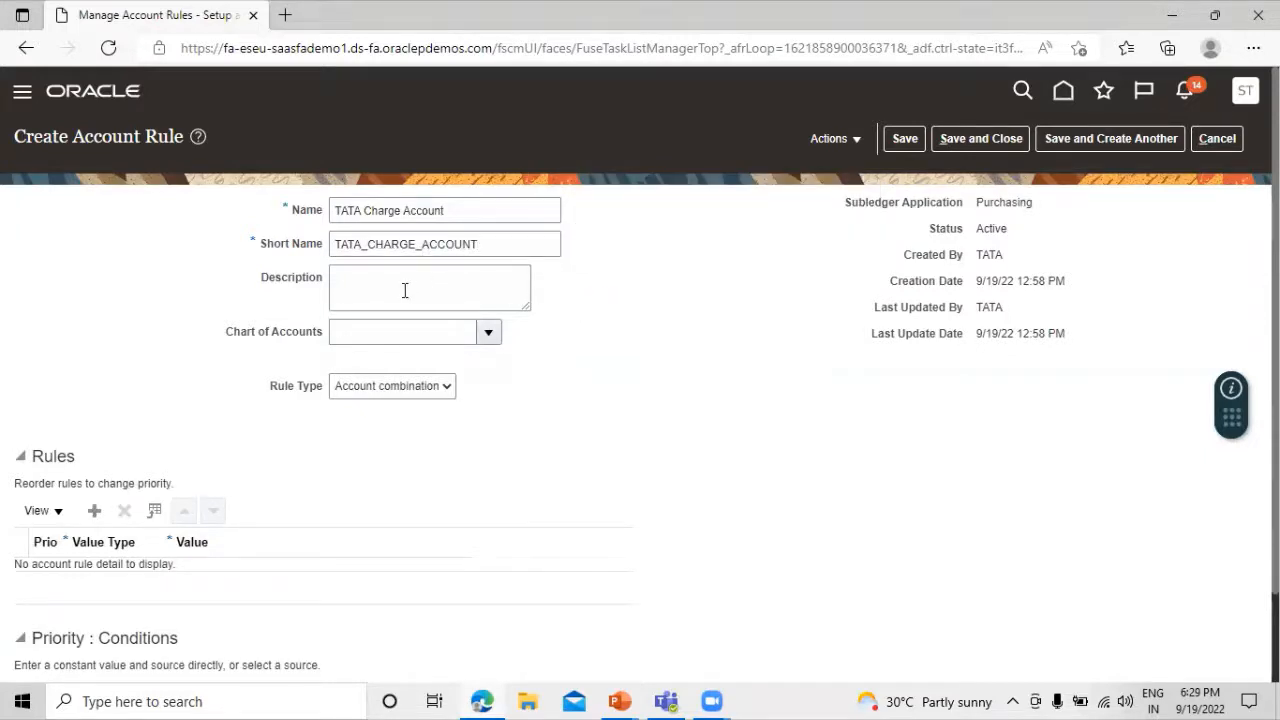
Copy the account rule's name, TATA Charge Account, into its description
drag(509, 244, 335, 244)
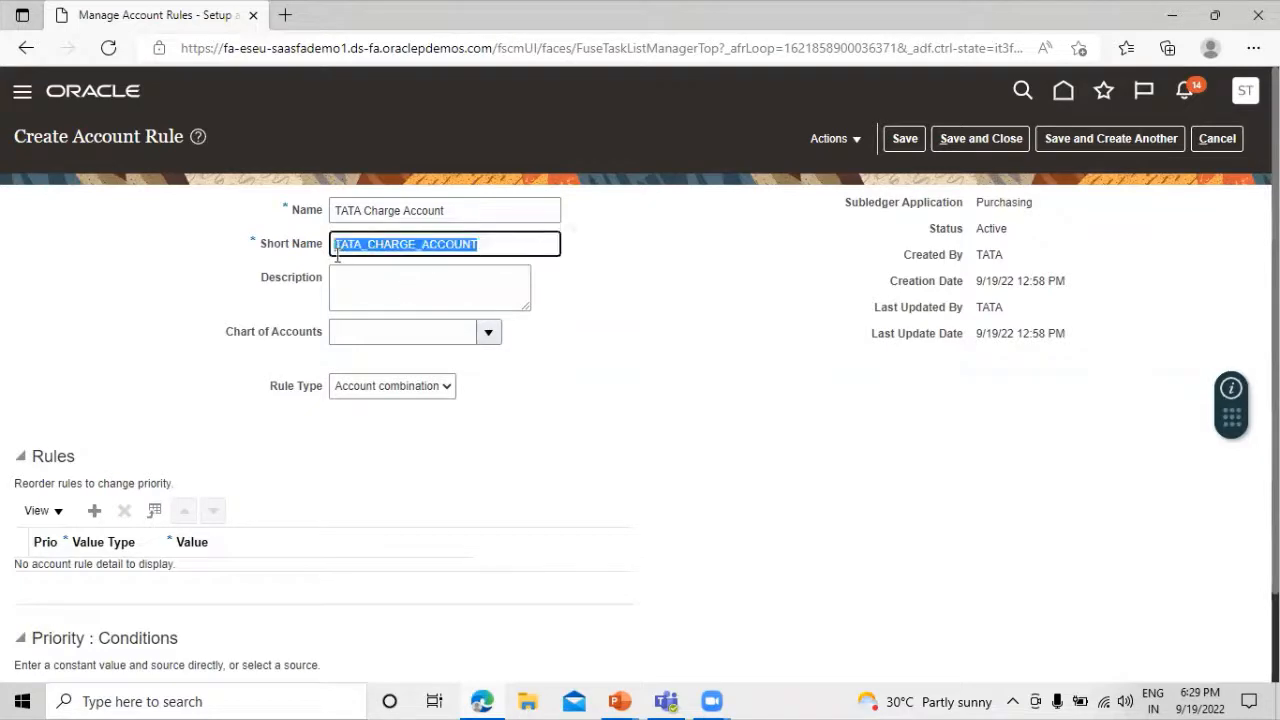
drag(471, 208, 313, 217)
key(ctrl+c)
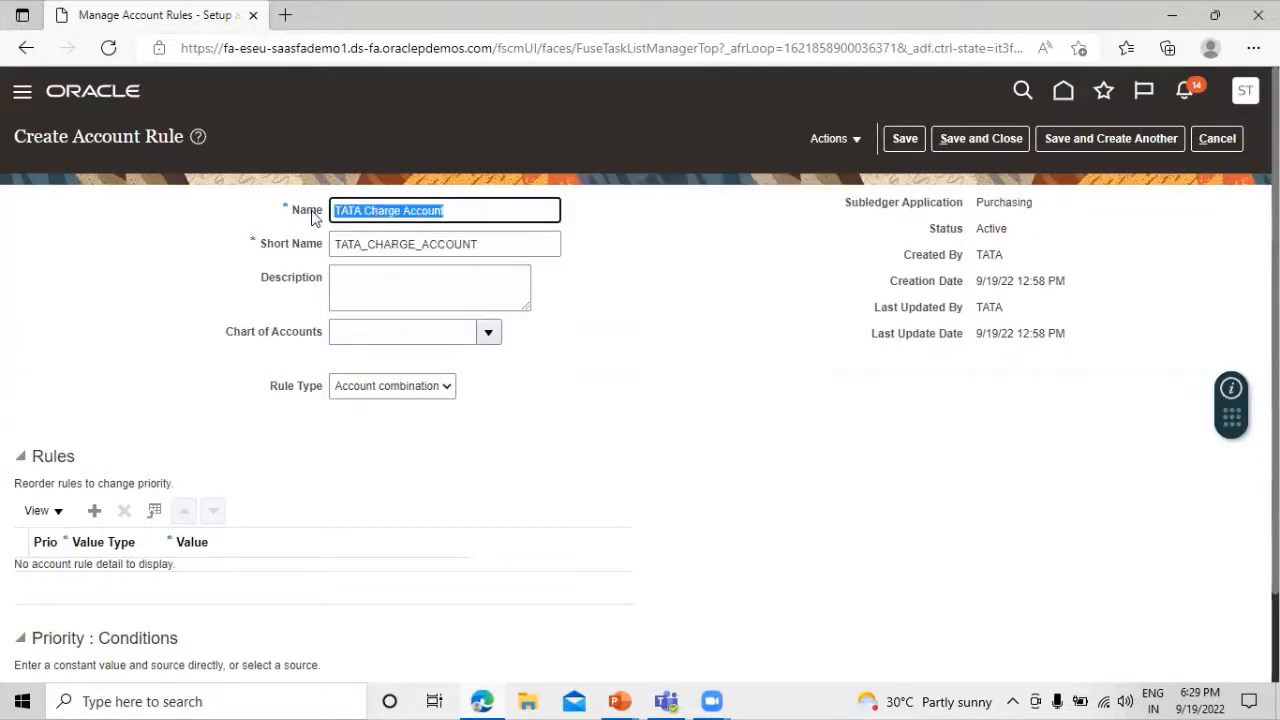
click(391, 283)
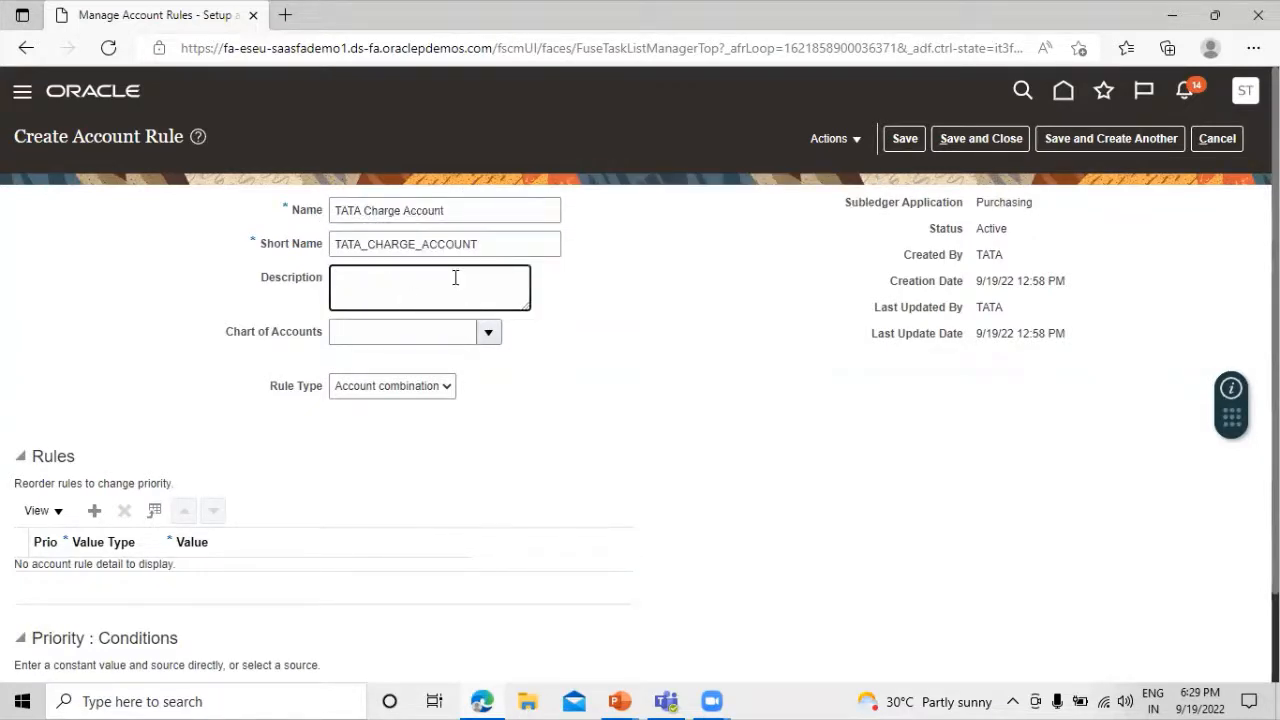
key(ctrl+v)
click(555, 367)
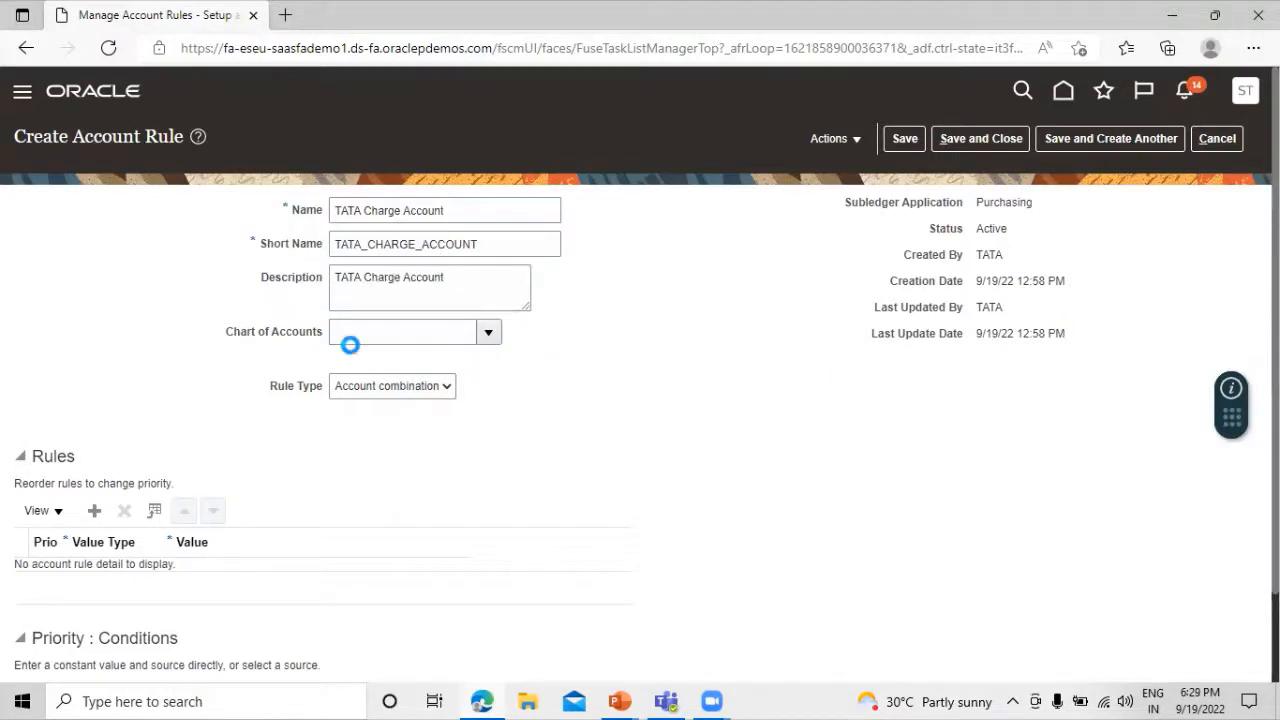
Open the detailed chart of accounts search for the account rule
click(489, 333)
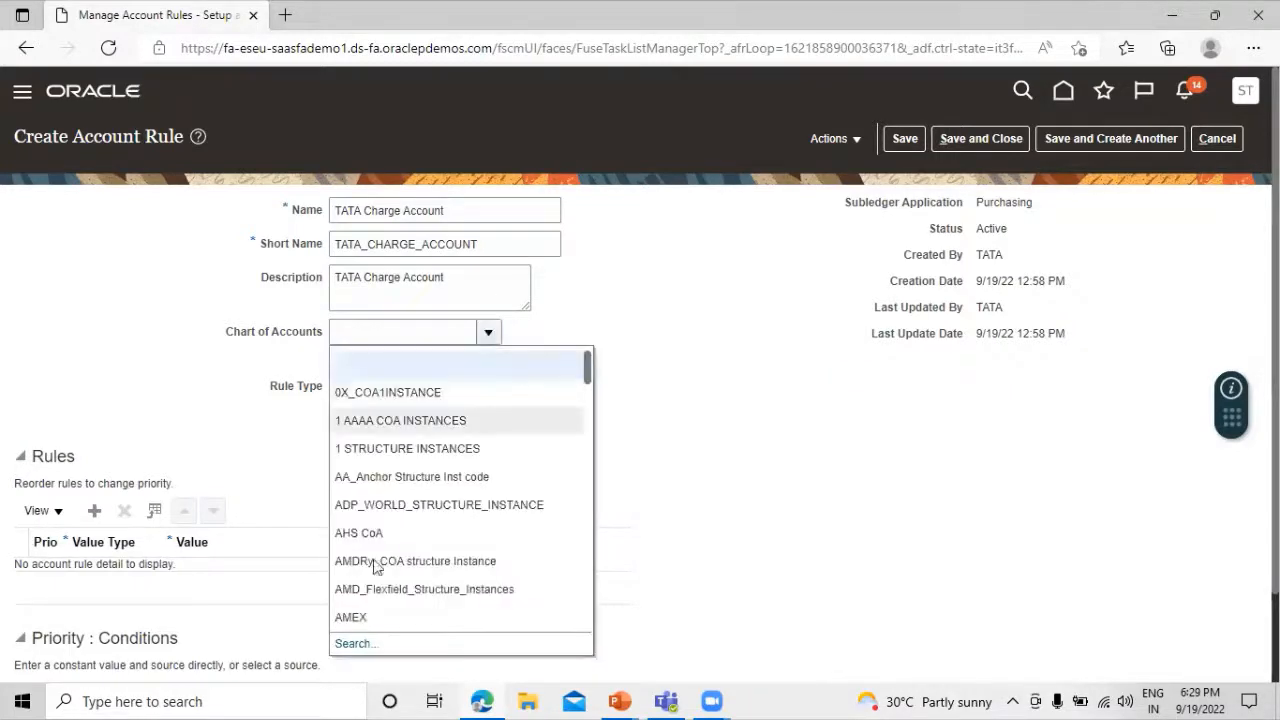
click(353, 645)
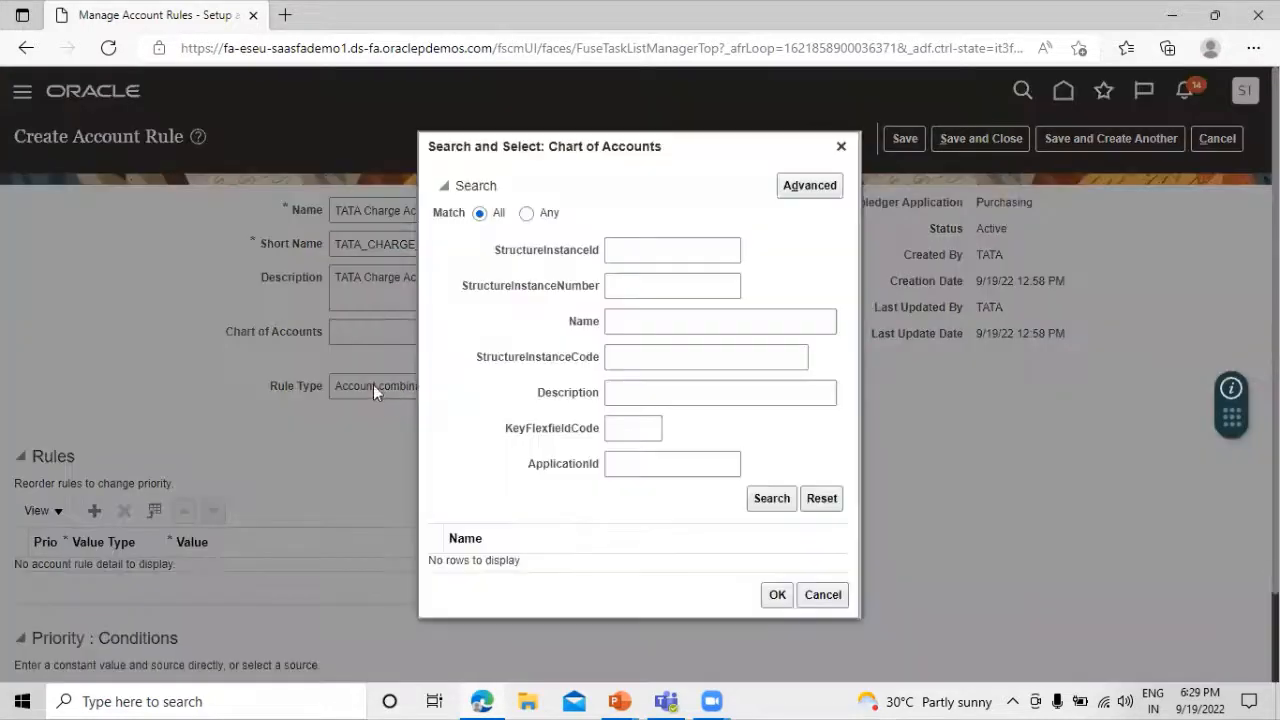
Try searching the charts of accounts by the description TATA, and clear that criterion
click(633, 388)
text(TATA)
click(769, 498)
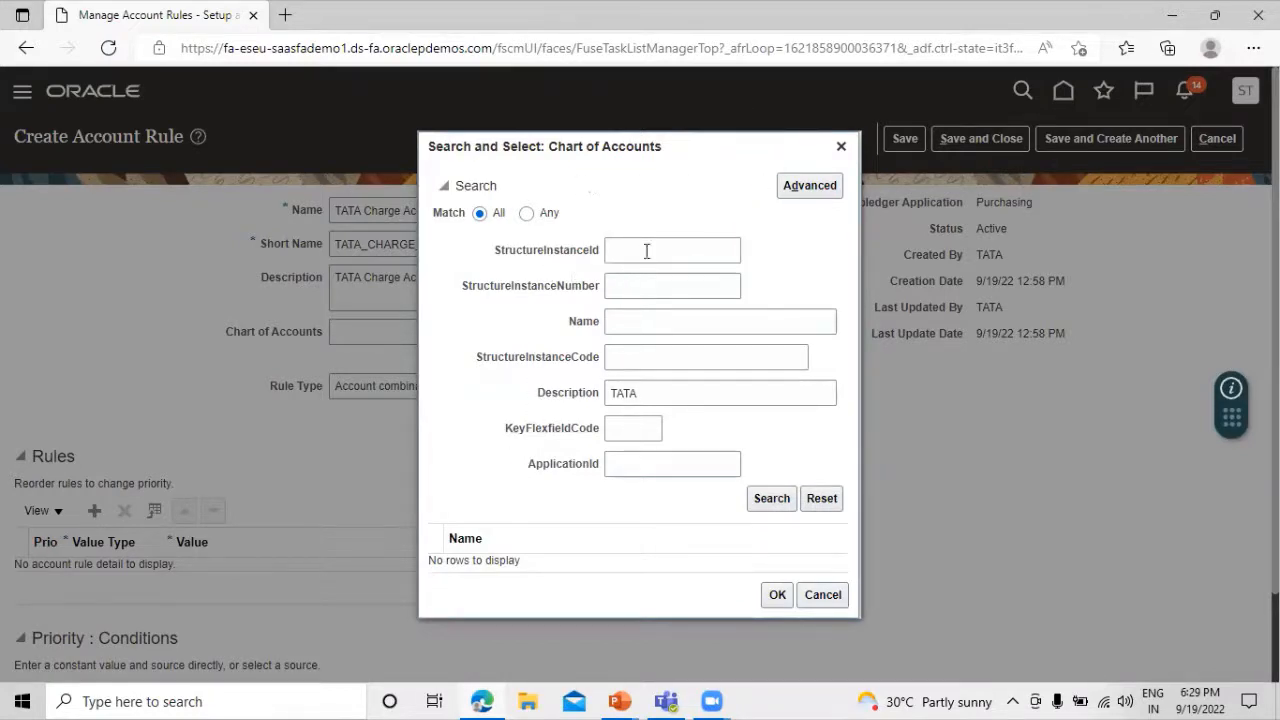
double_click(654, 392)
key(BackSpace)
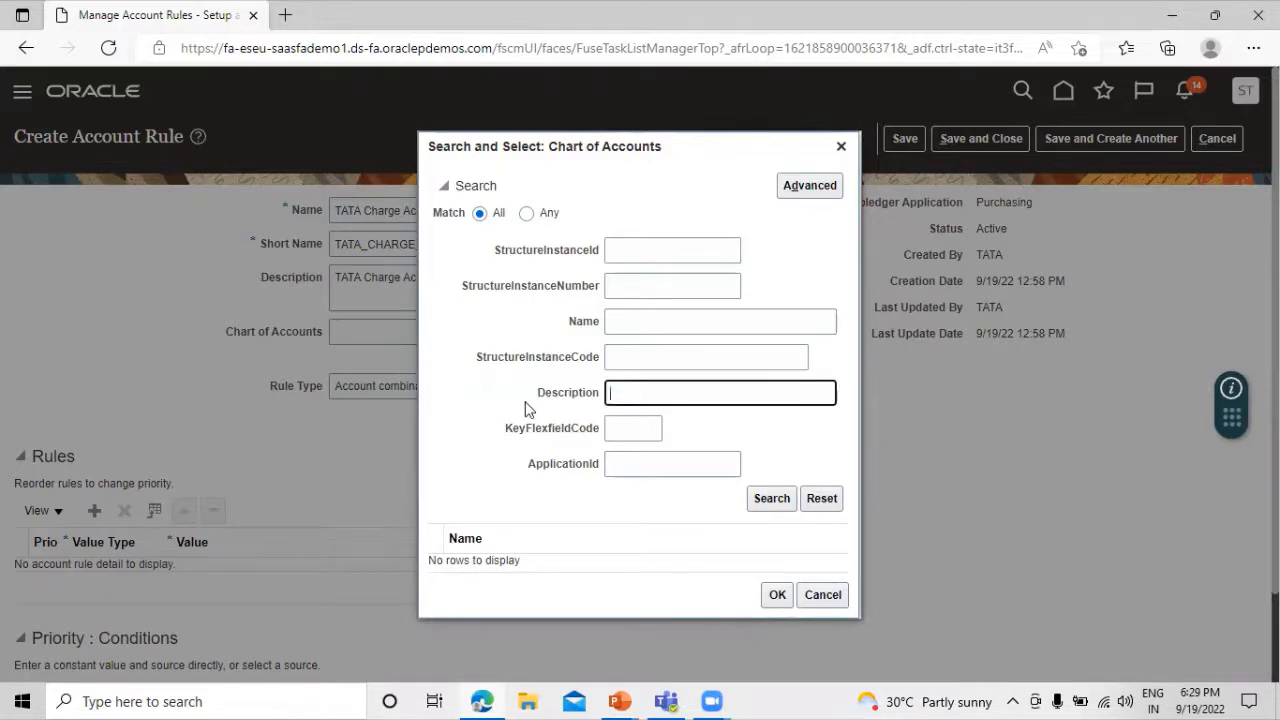
Search the charts of accounts by the name TATA and assign TATA US Ledger to the account rule
click(659, 318)
text(TATA)
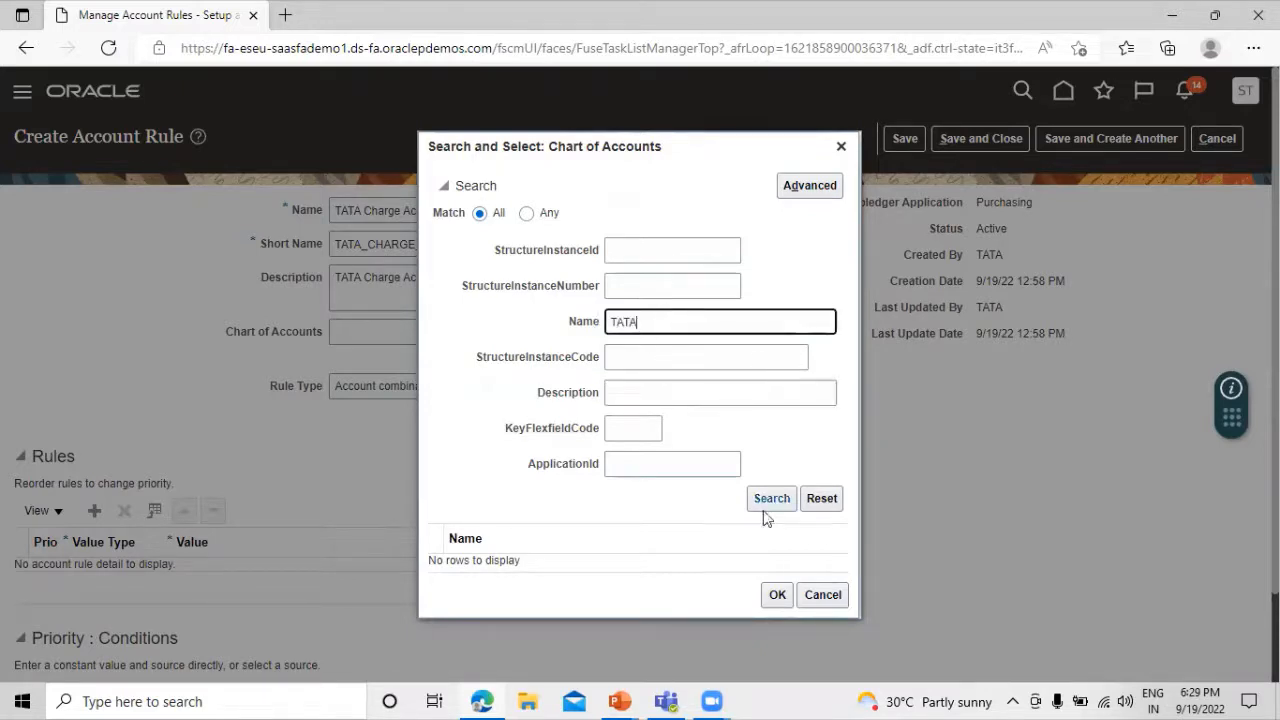
click(772, 499)
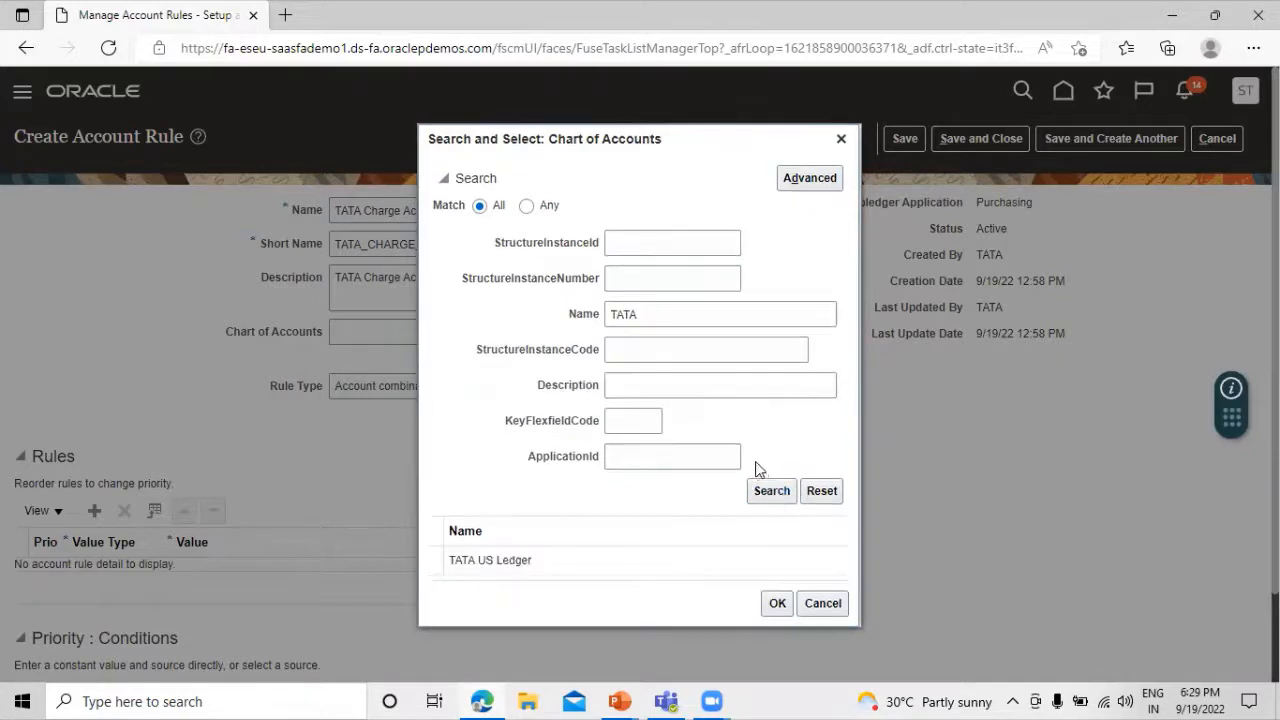
click(600, 558)
click(774, 610)
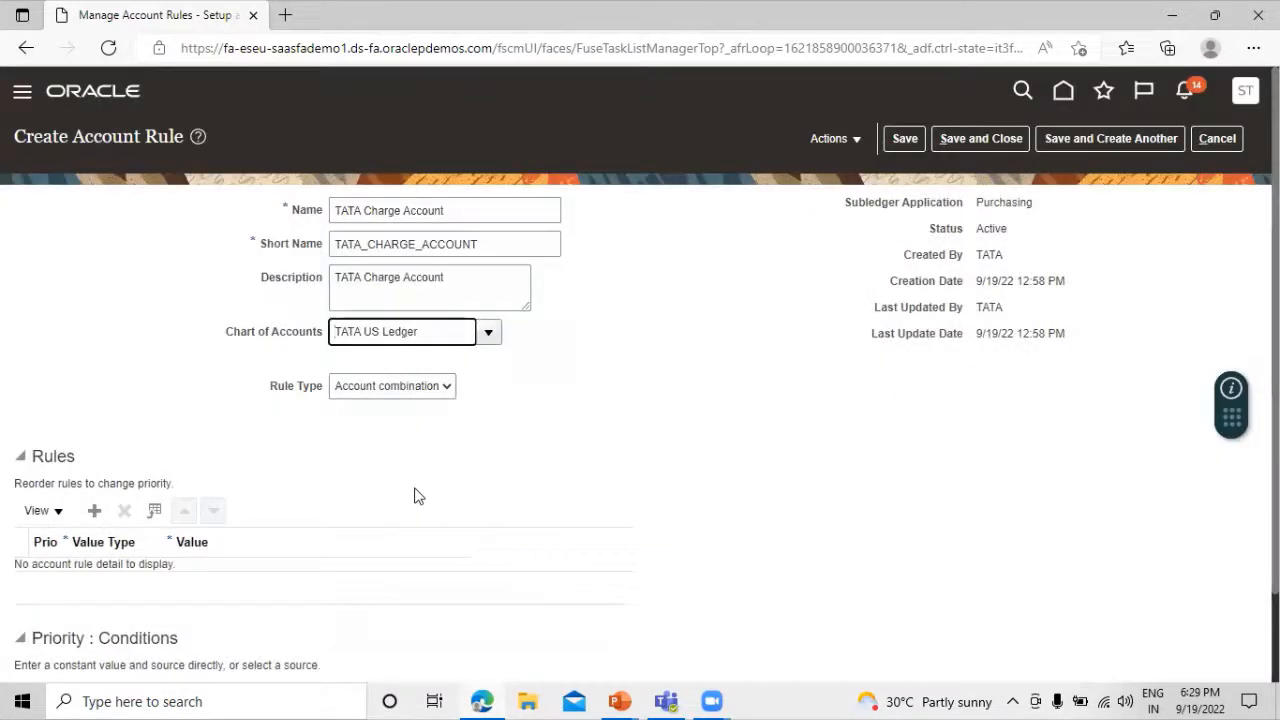
Keep Account combination as the rule type and add a rule line with the value type Mapping set
click(449, 388)
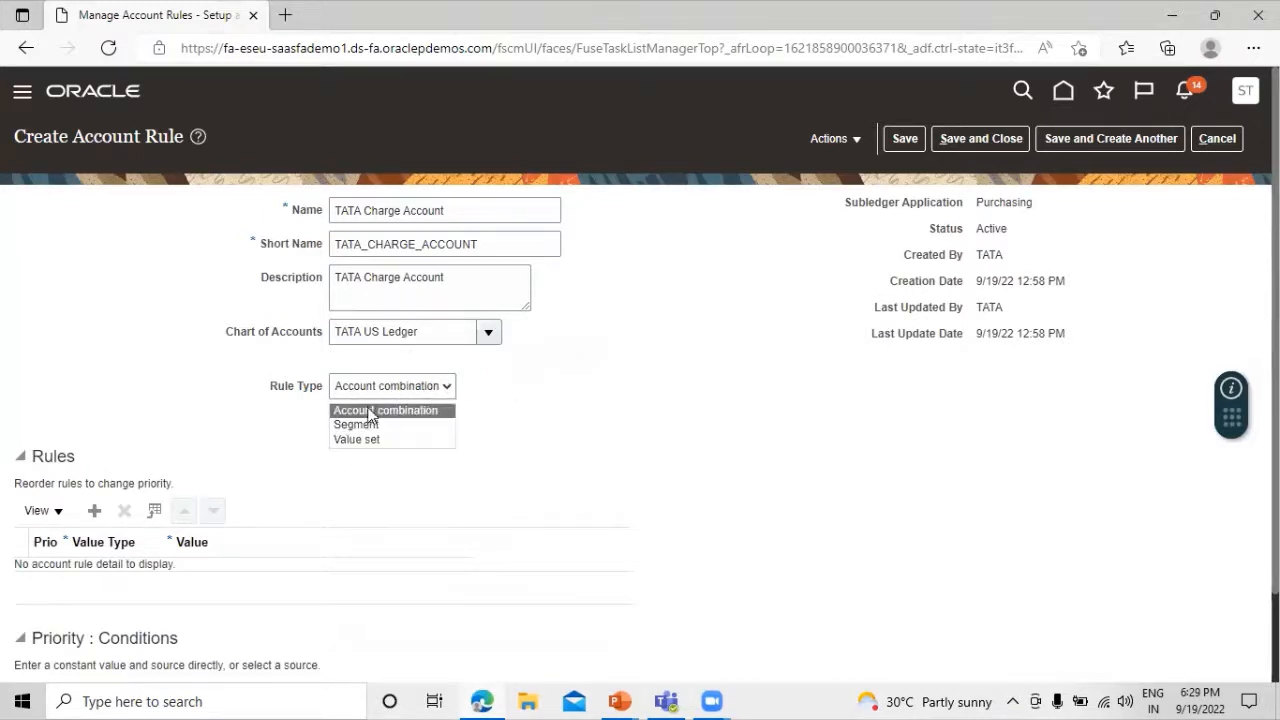
click(535, 412)
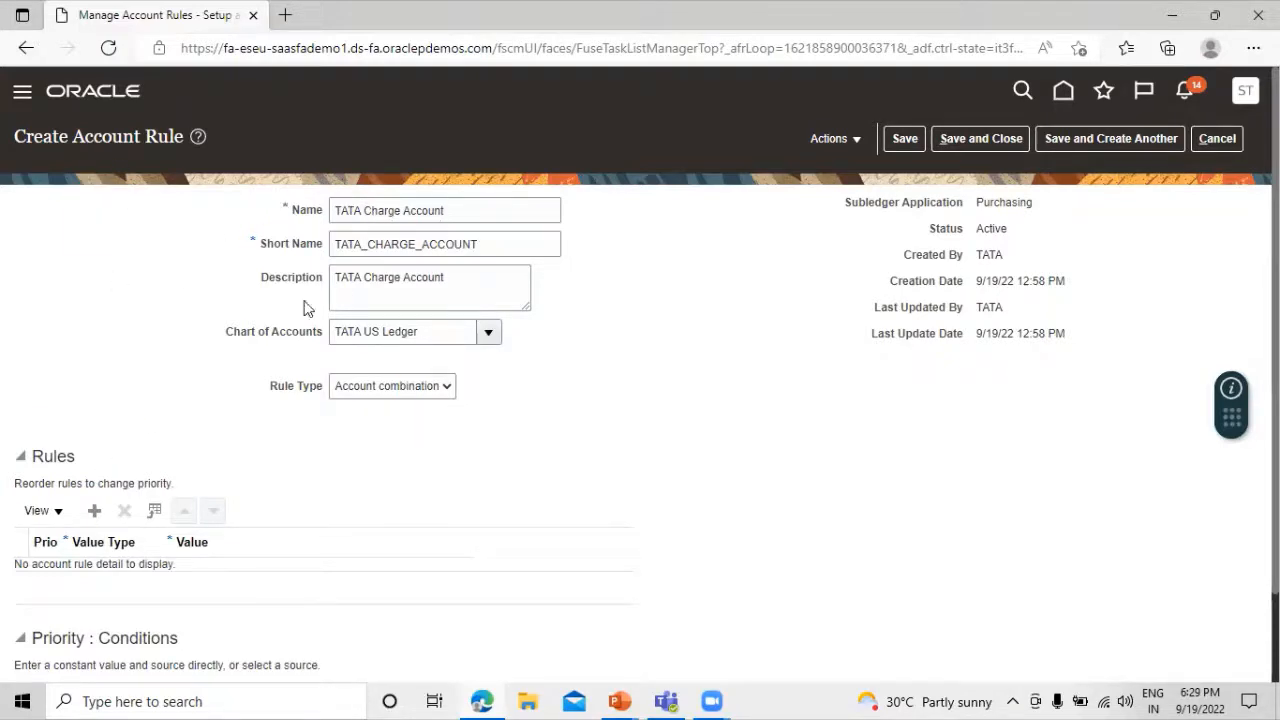
click(93, 512)
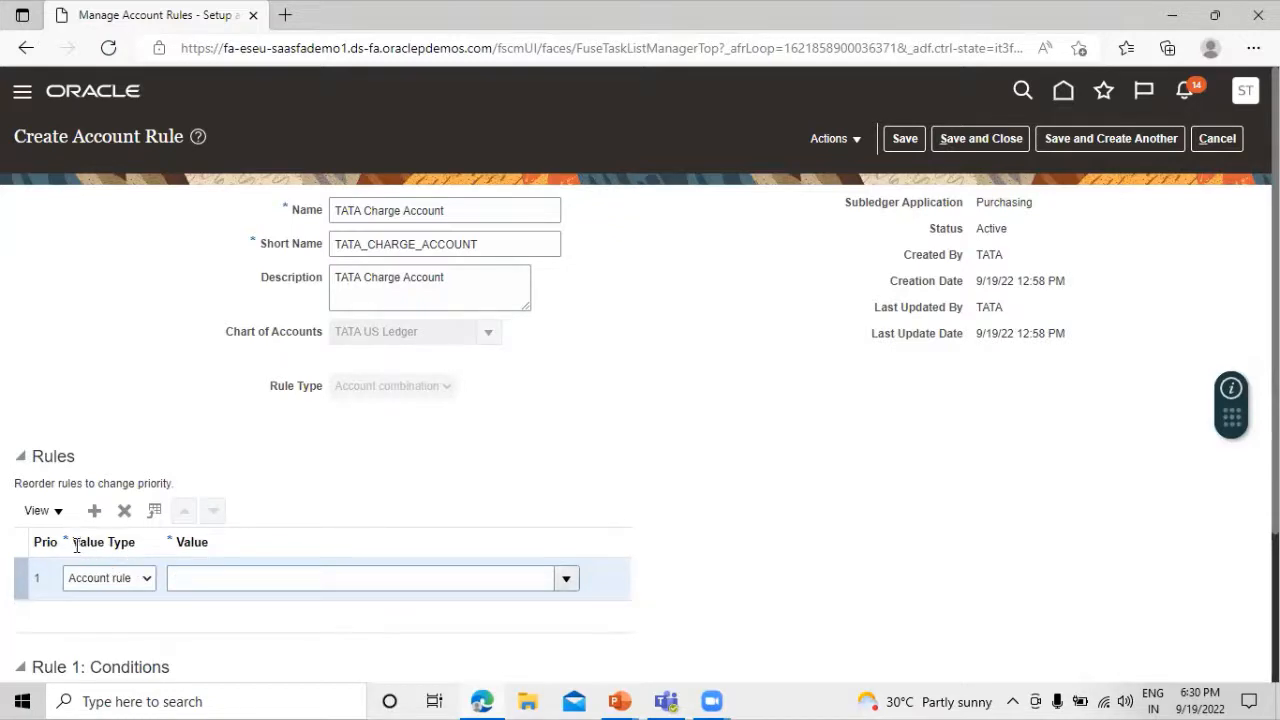
click(147, 578)
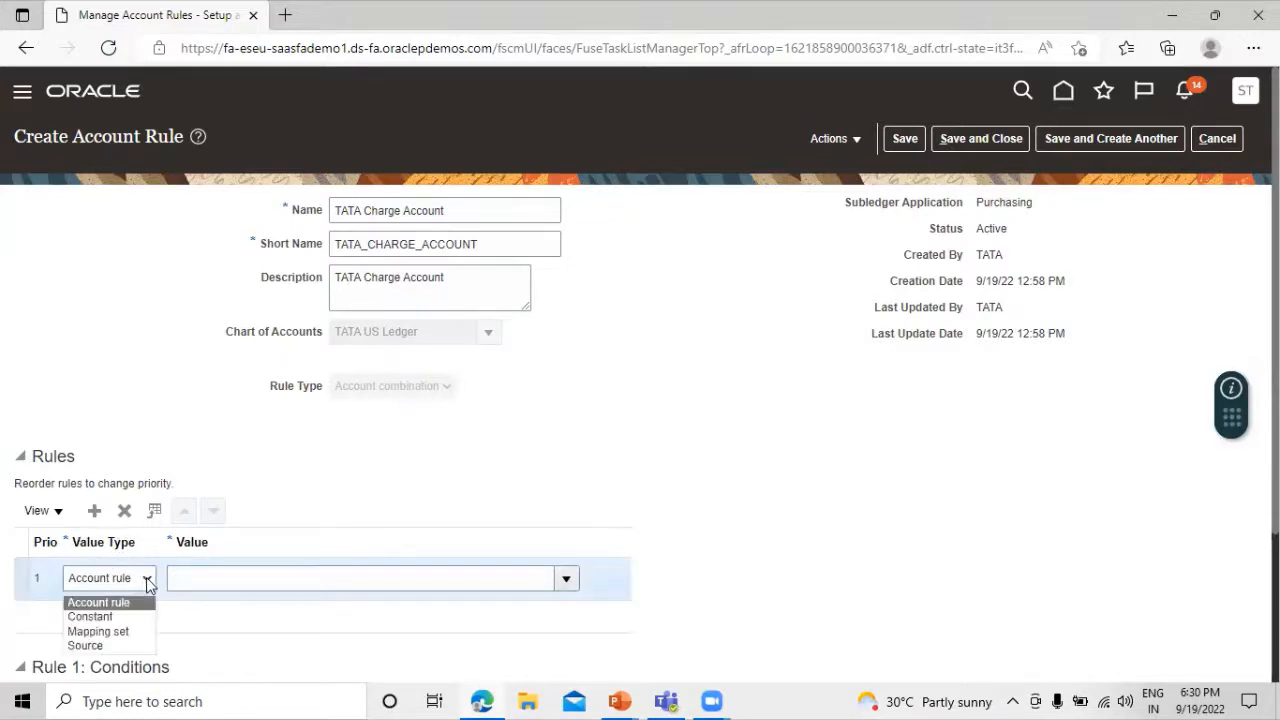
click(133, 628)
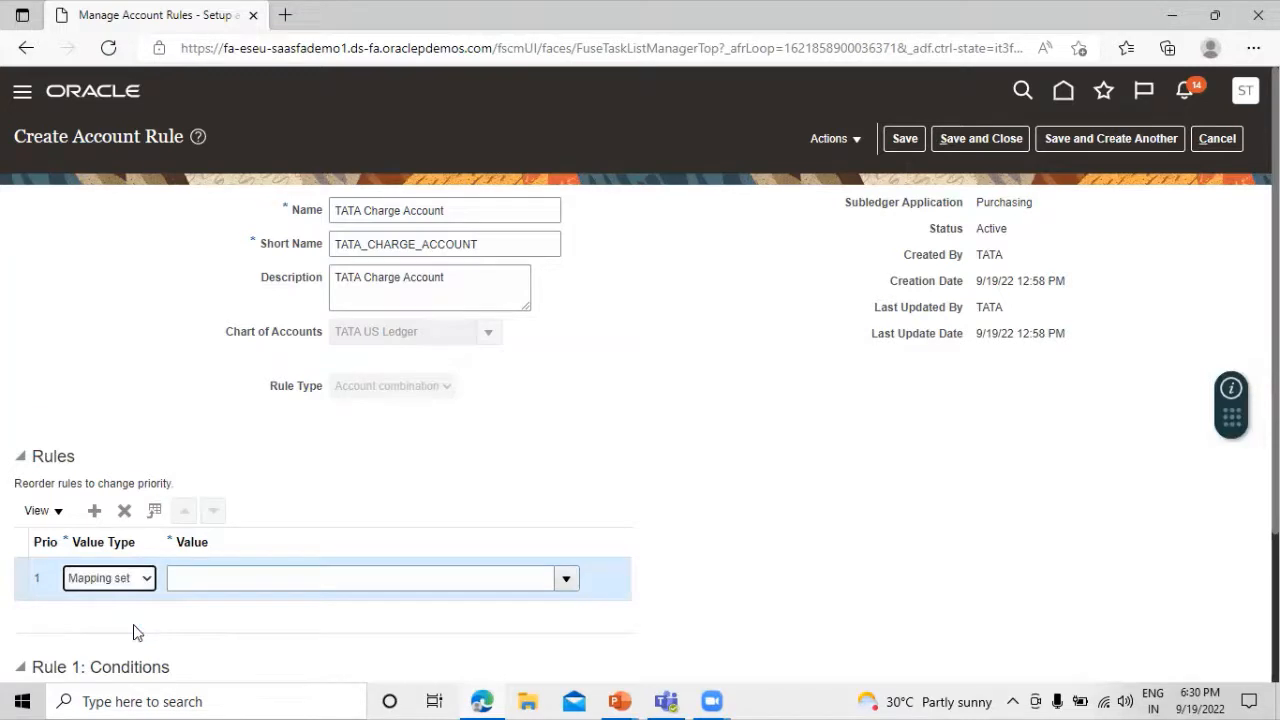
Search the mapping sets by the name TATA and assign TATA Charge Account Set as the rule line's value
click(567, 579)
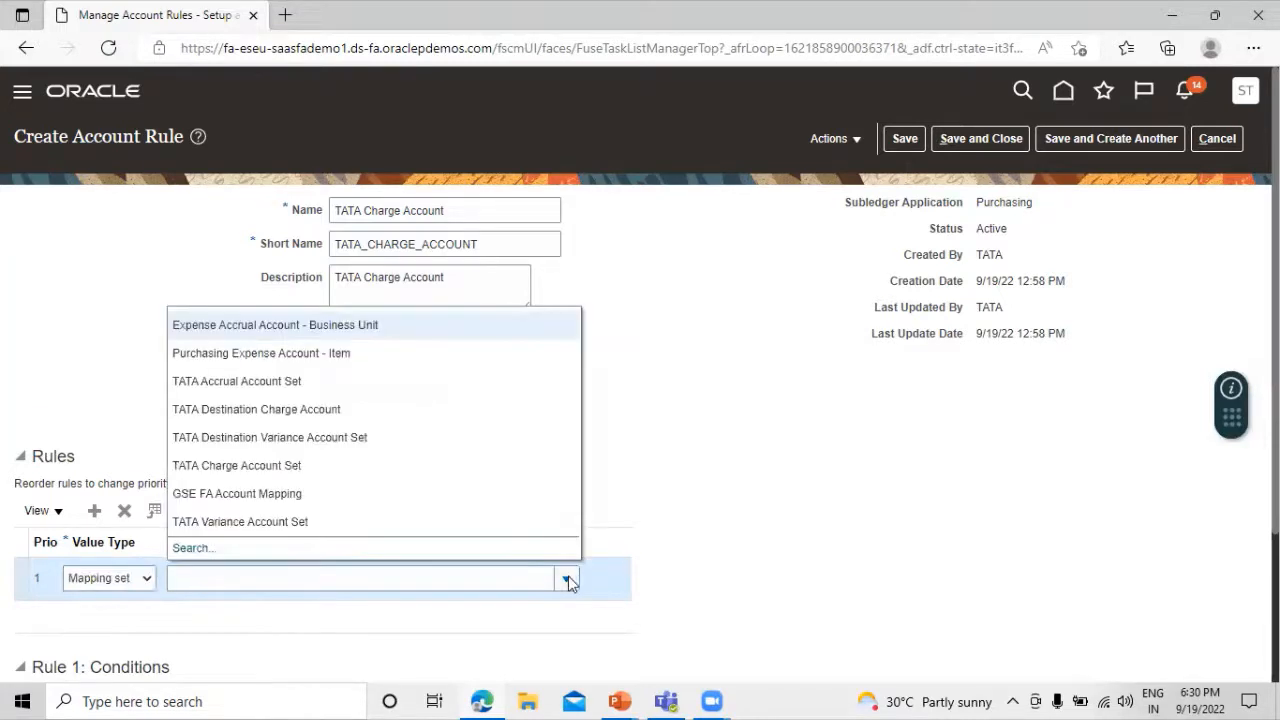
click(200, 545)
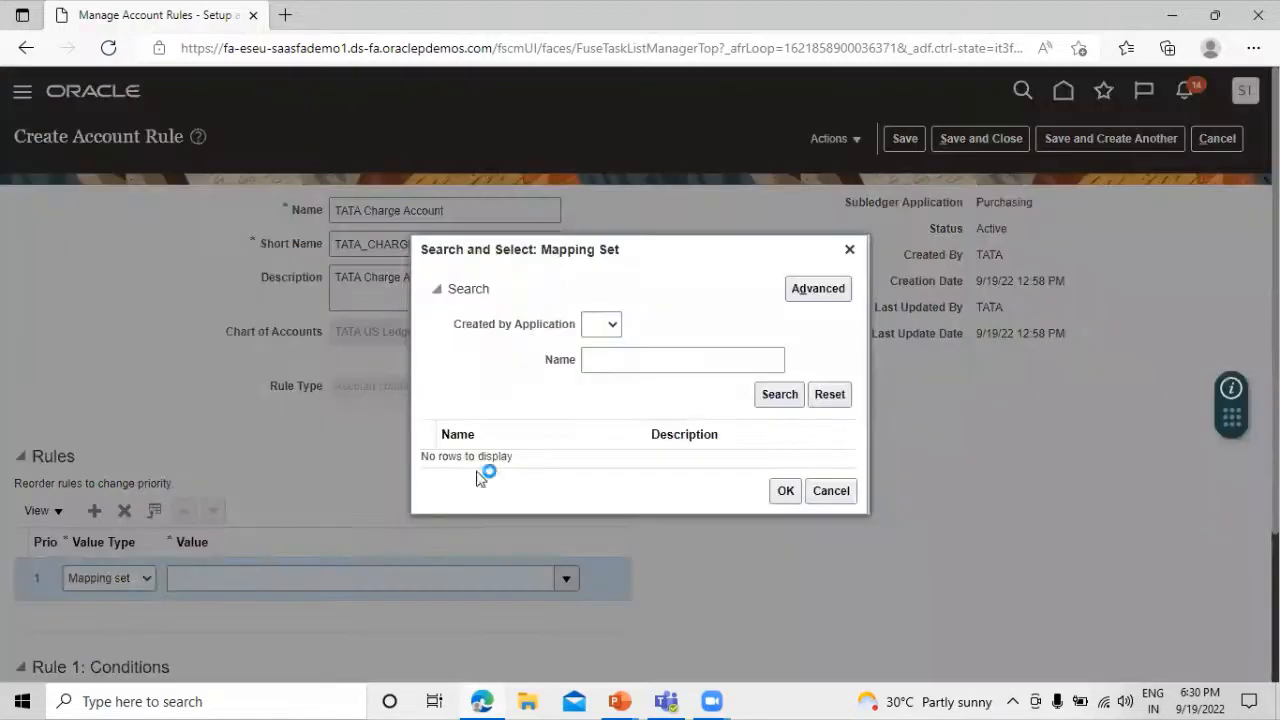
click(648, 356)
text(TATA)
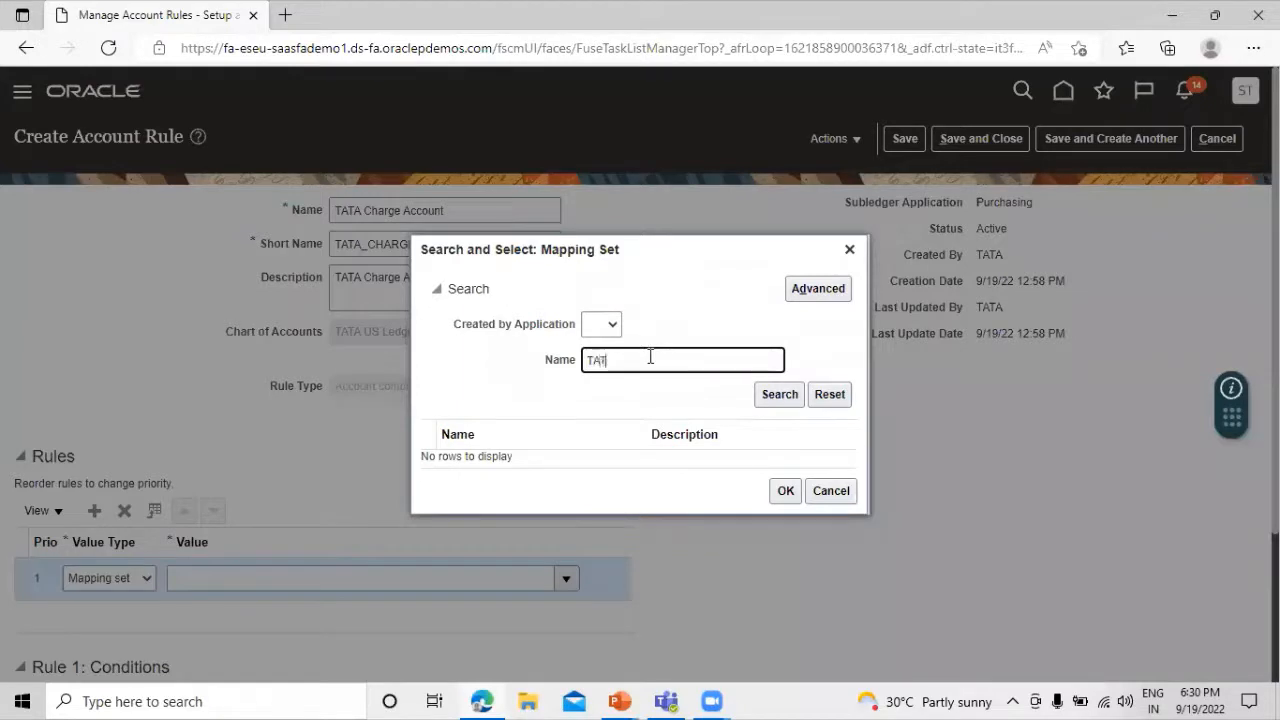
click(762, 396)
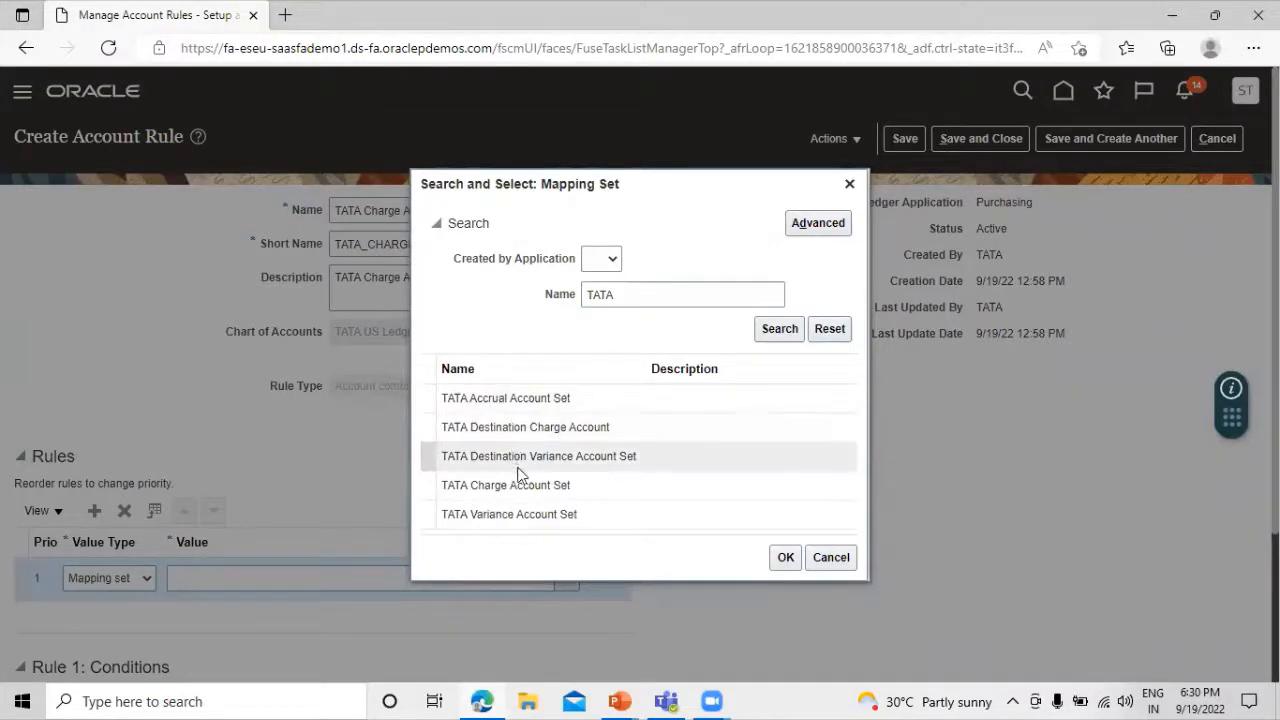
click(609, 482)
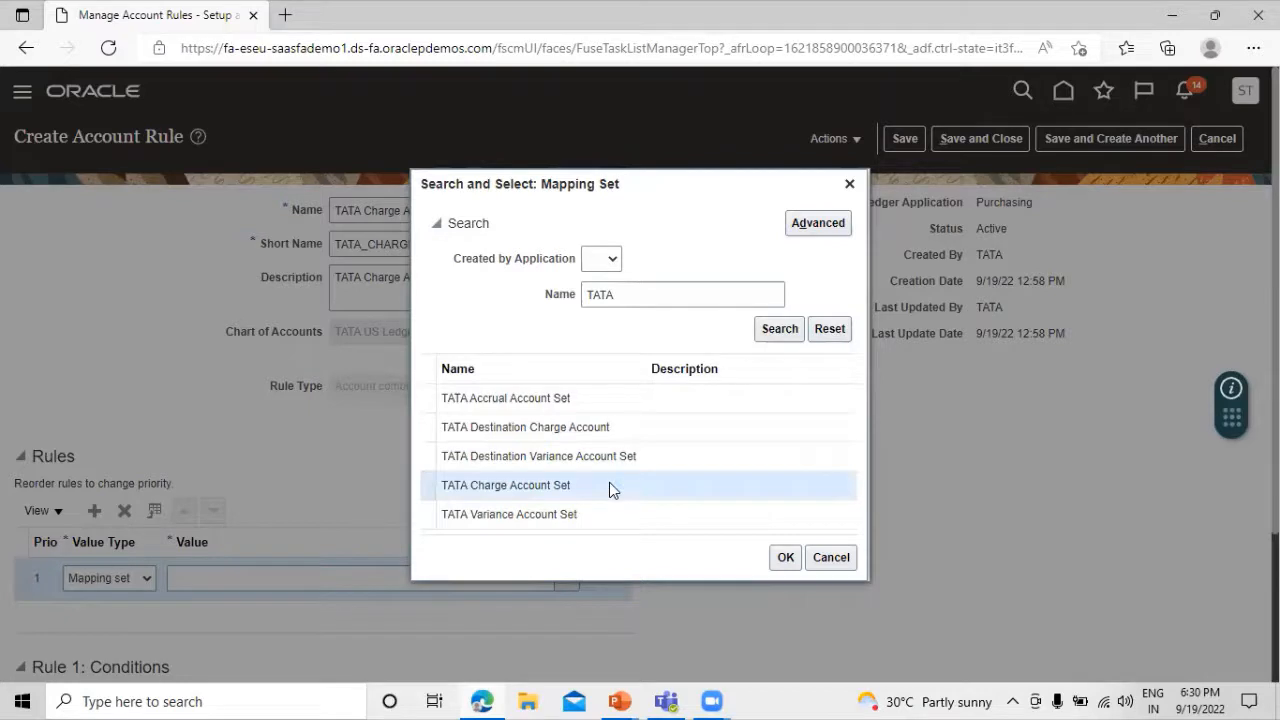
click(789, 558)
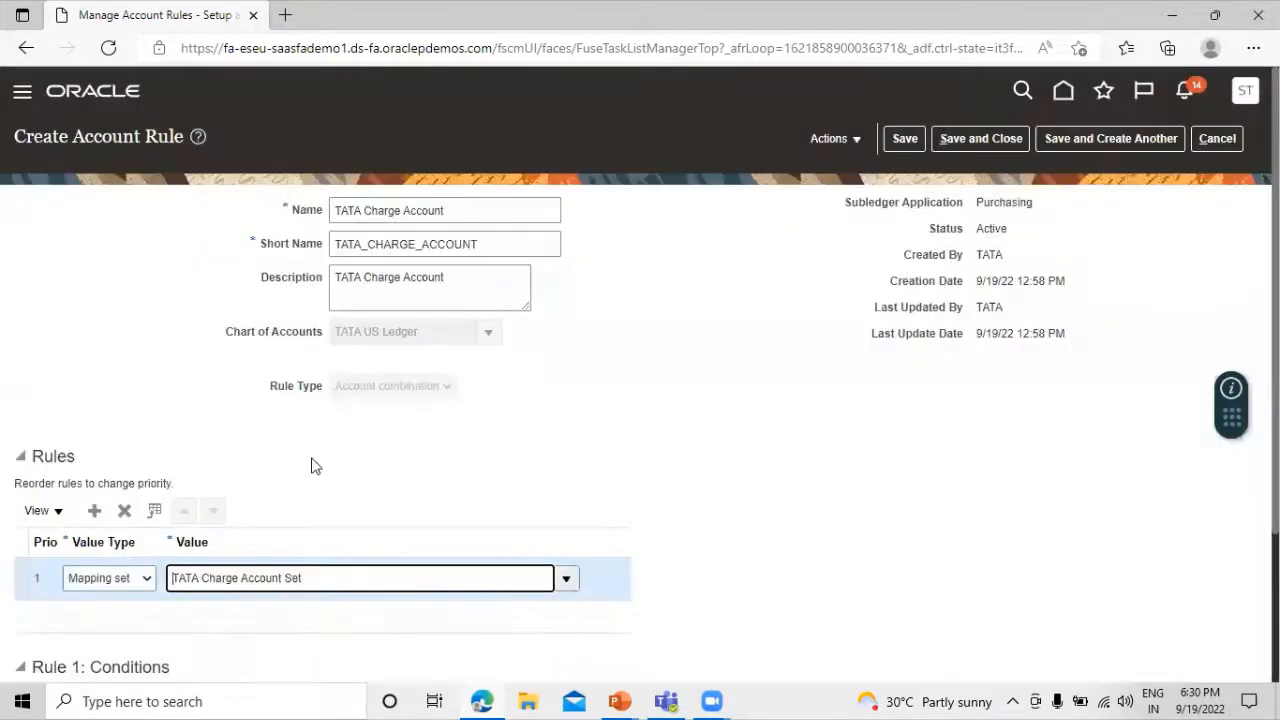
Review the comparison operators available for the conditions of rule 1
scroll(688, 457, down, 3)
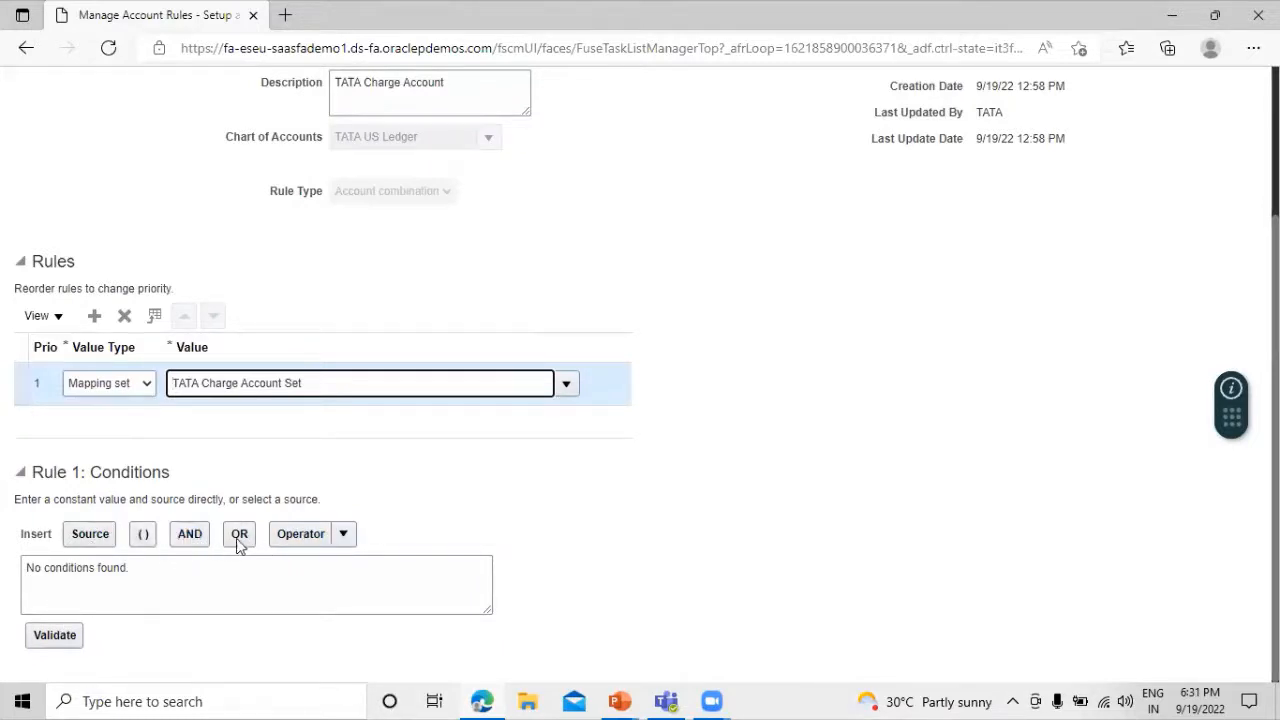
click(343, 535)
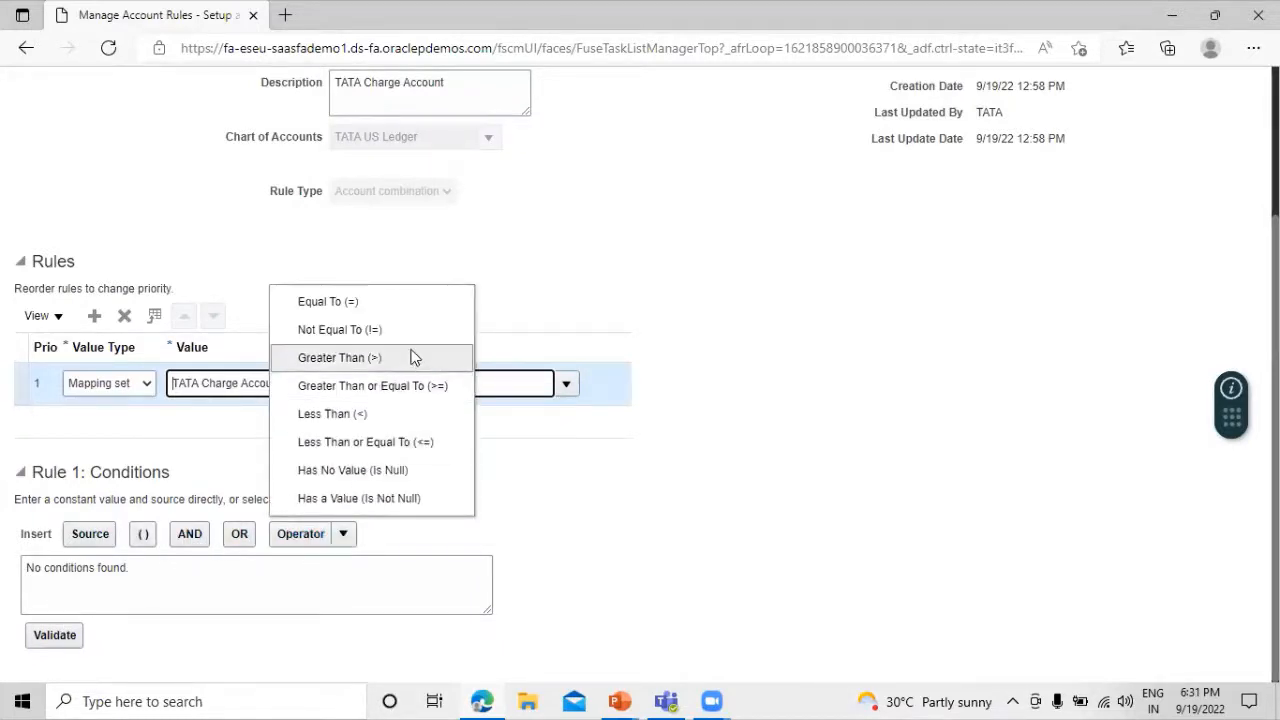
click(696, 516)
Save the TATA Charge Account rule and start creating another account rule
scroll(534, 508, up, 2)
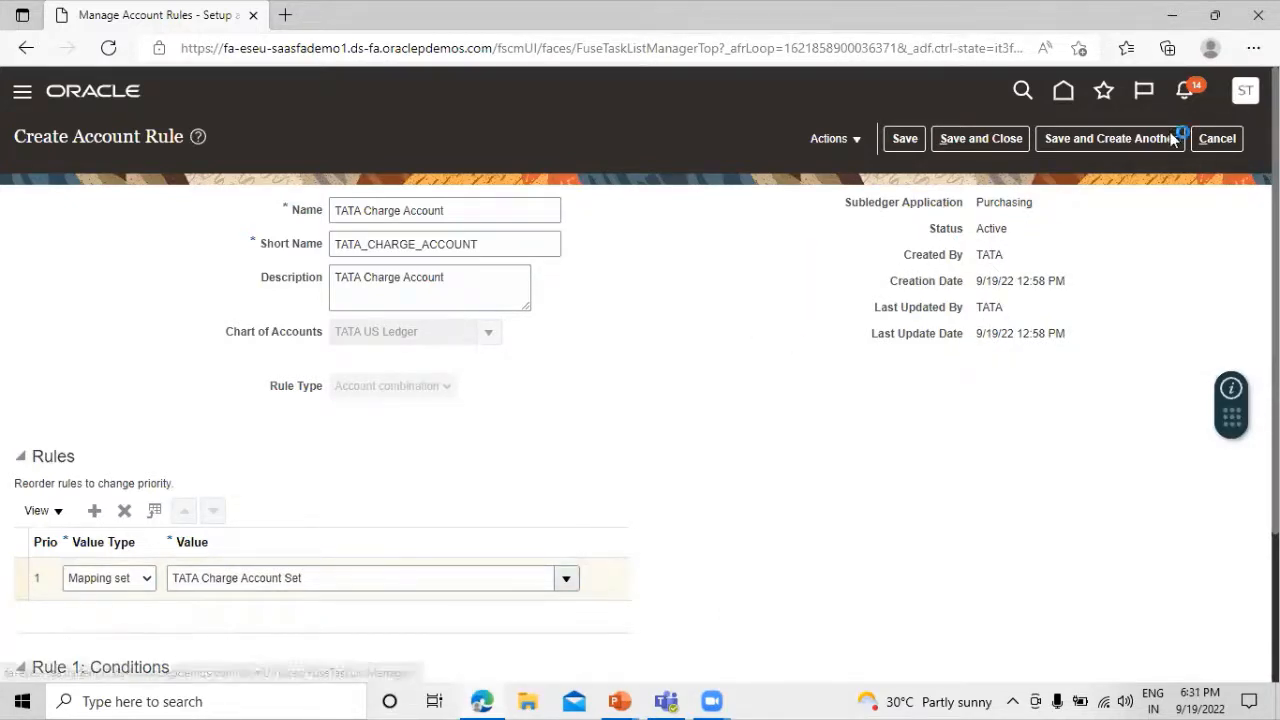
click(1080, 141)
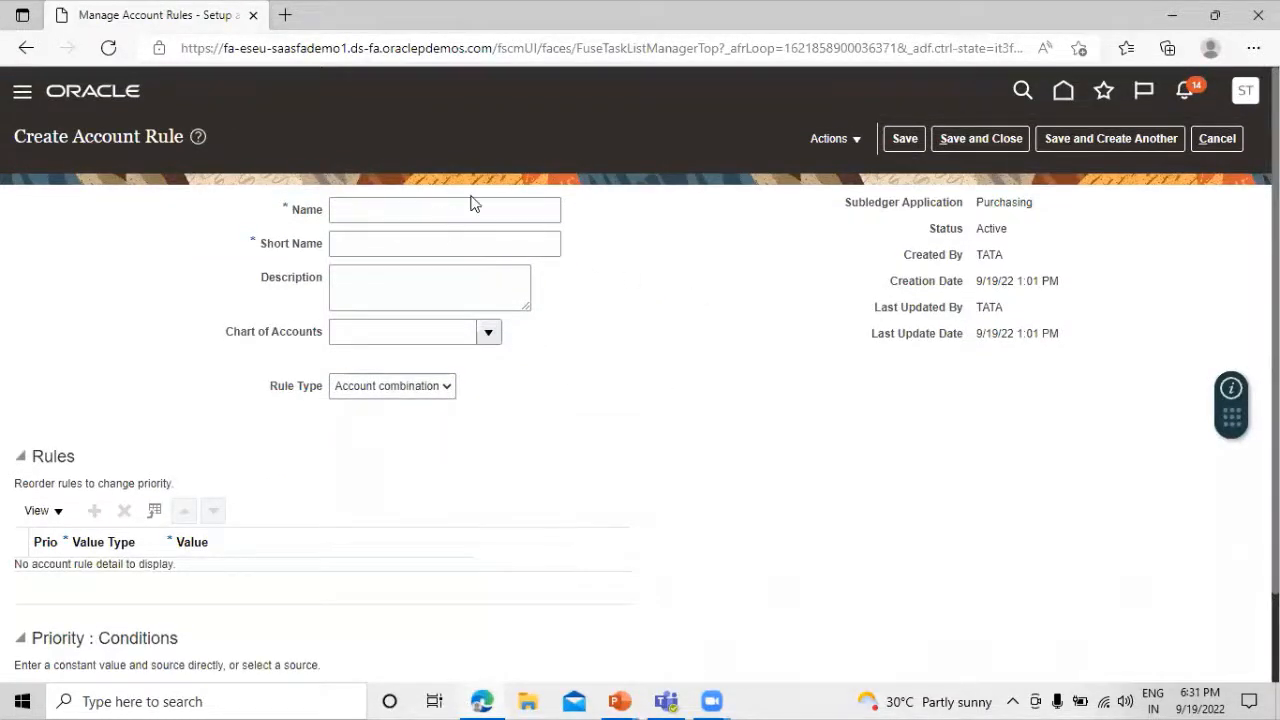
click(436, 212)
click(738, 314)
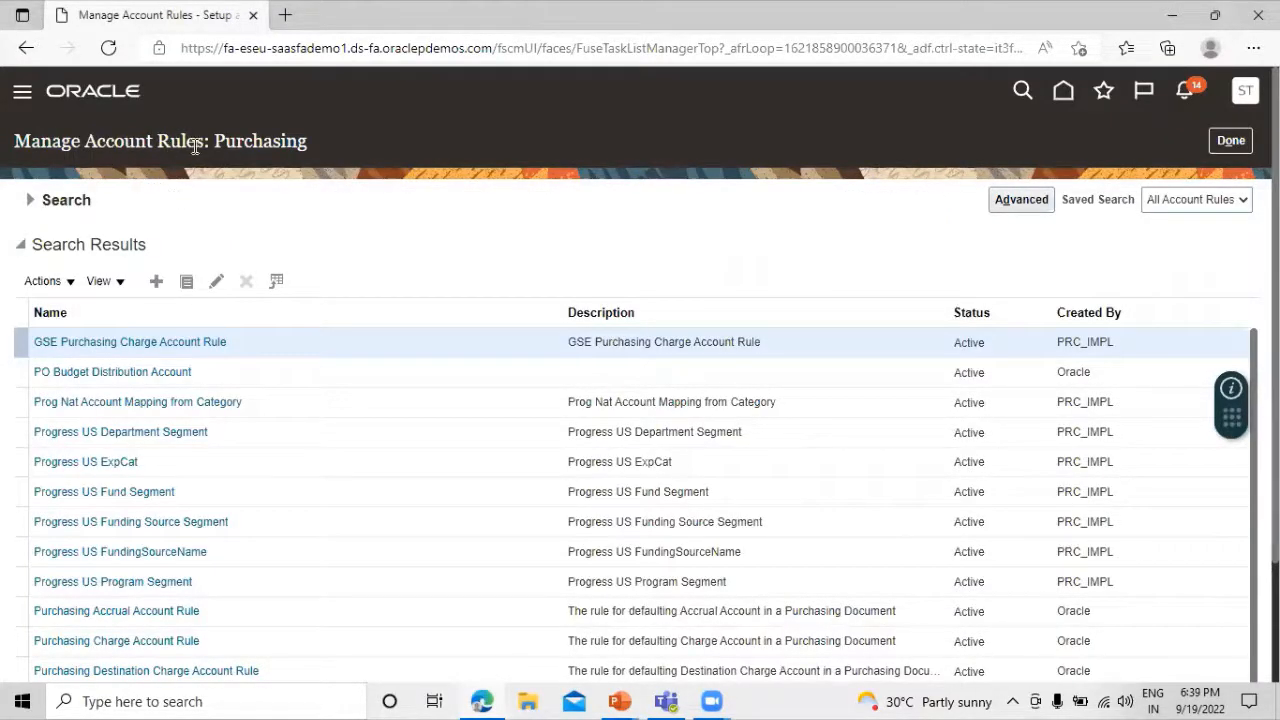
Search the Purchasing account rules for the TATA rules
click(30, 200)
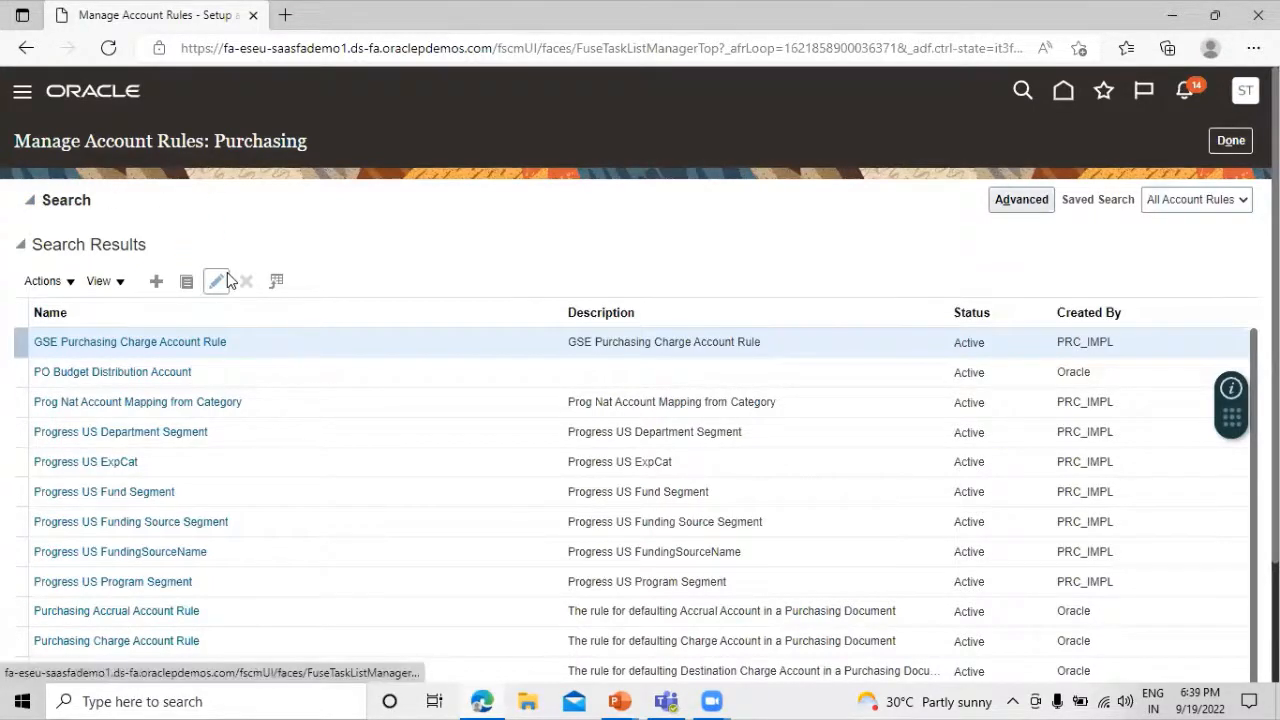
click(222, 232)
text(T)
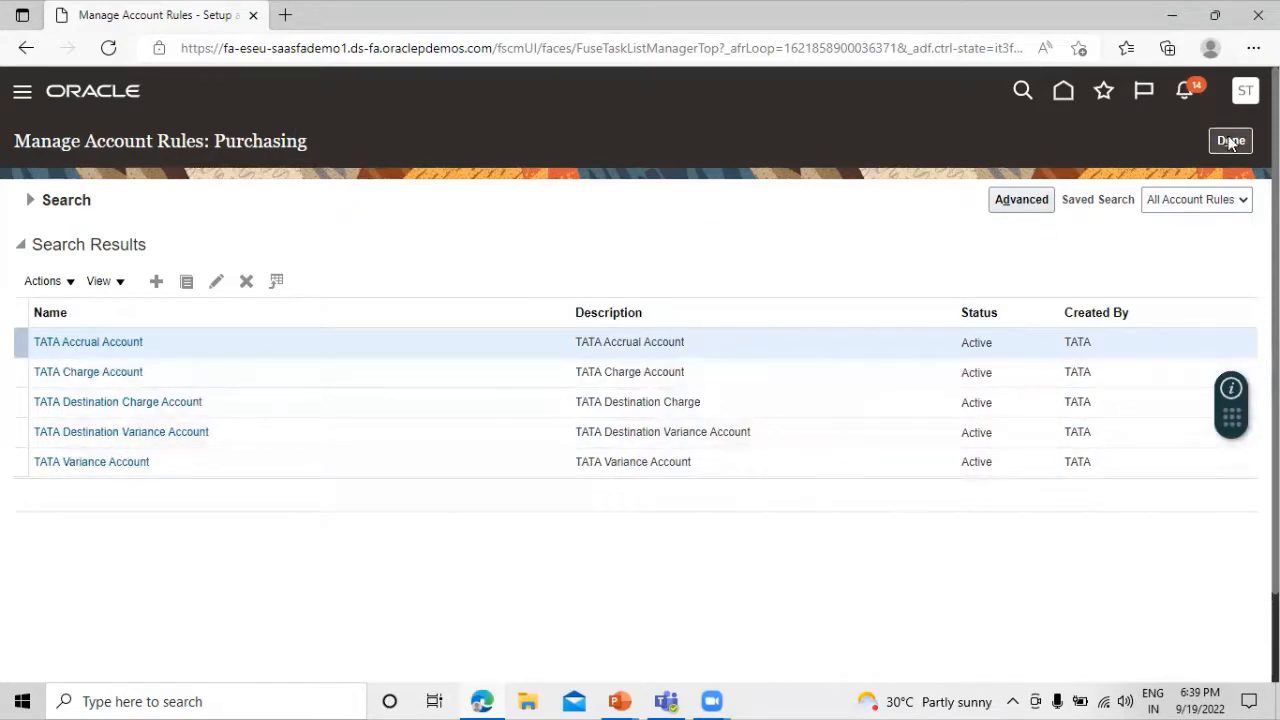
Switch to the PowerPoint slide show to review the PO TAB setup stages, and return to the browser
key(alt+Tab)
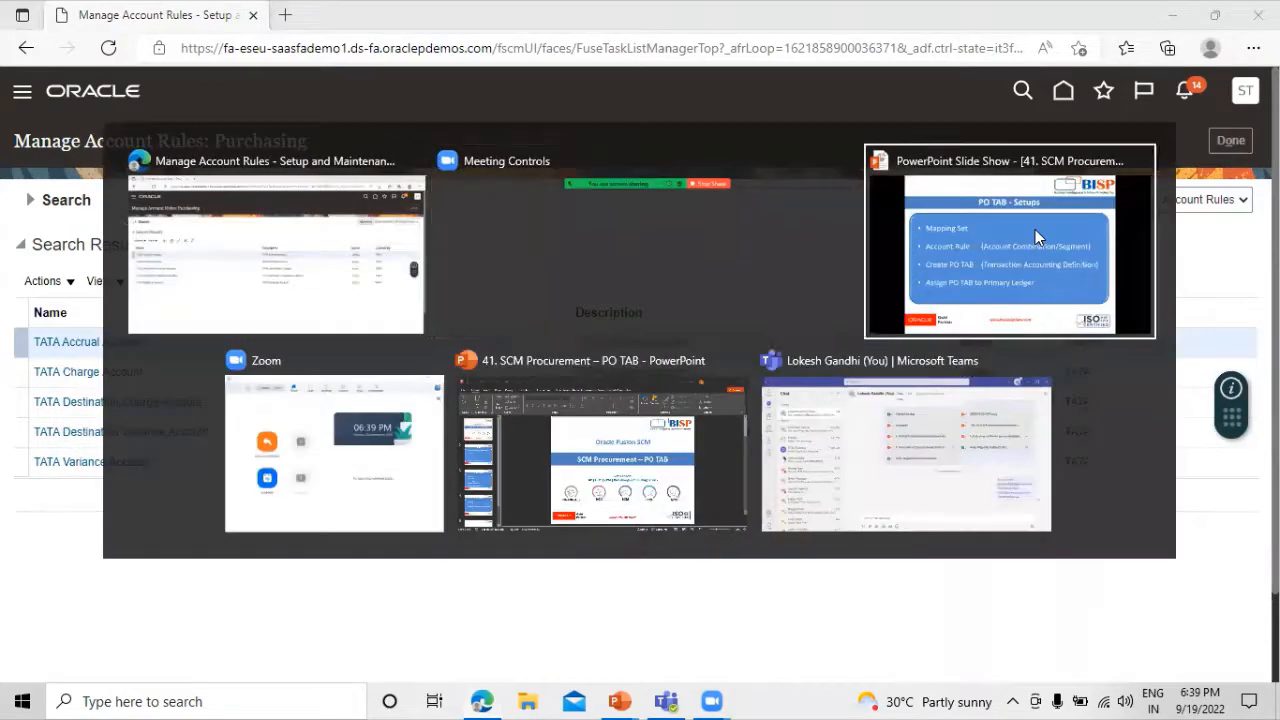
click(1036, 236)
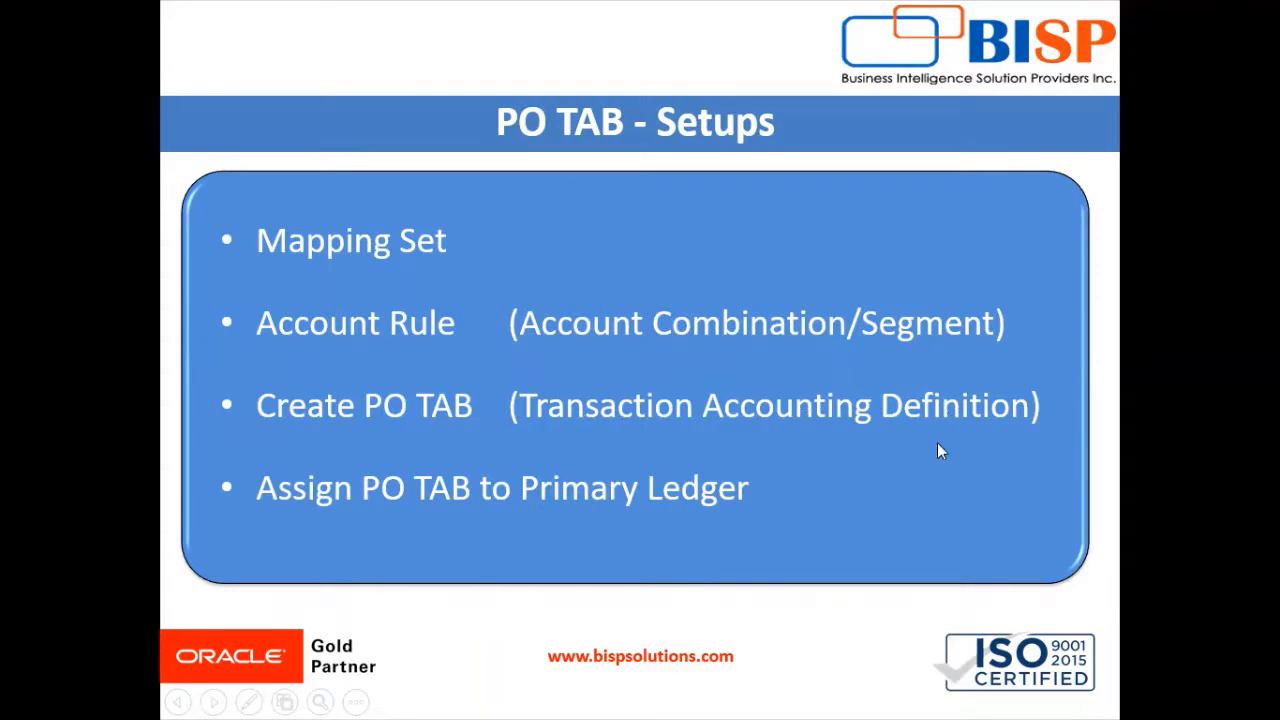
key(alt+Tab)
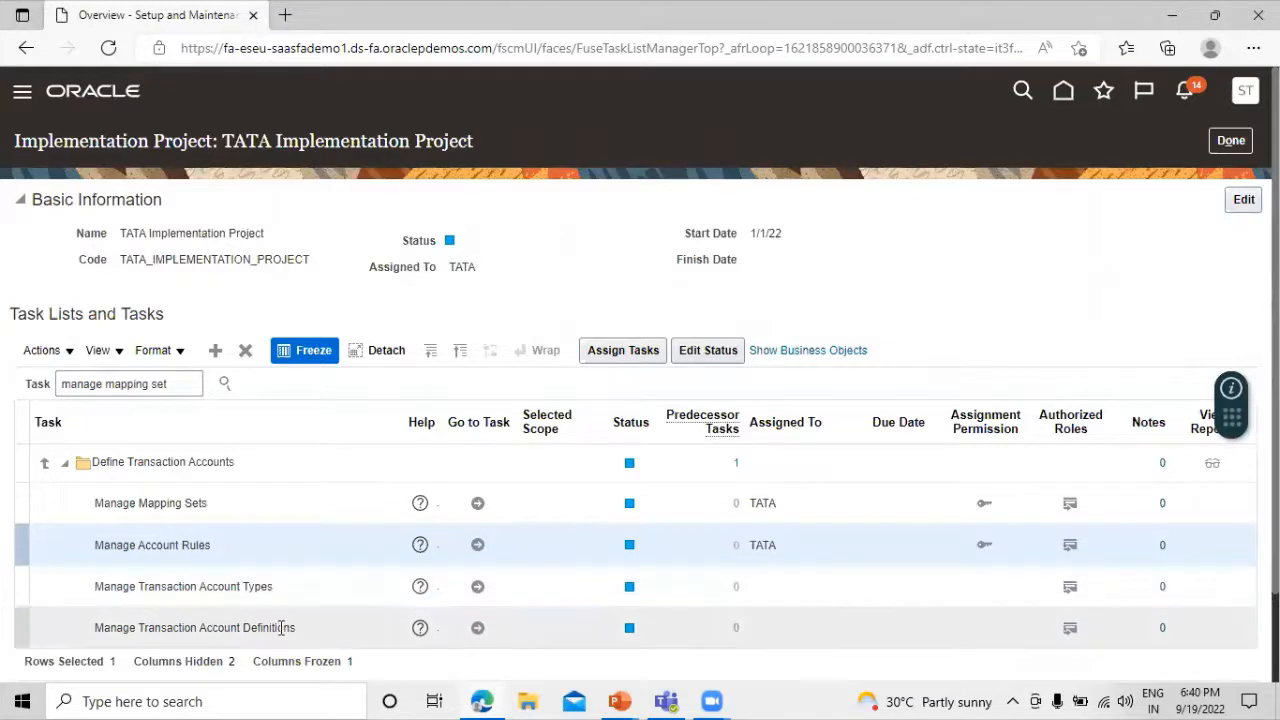
Open the Manage Transaction Account Definitions task and name a new definition TATA PO TAB with the short name TATA_PO_TAB
click(478, 630)
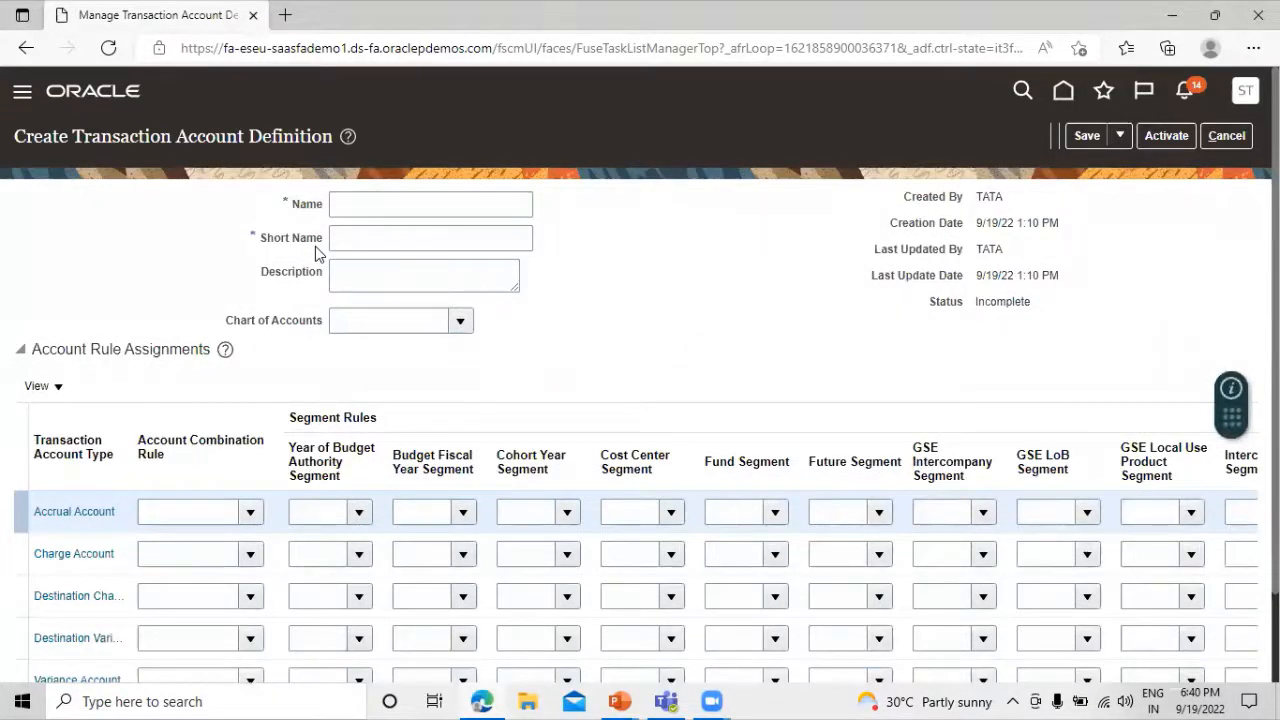
click(348, 205)
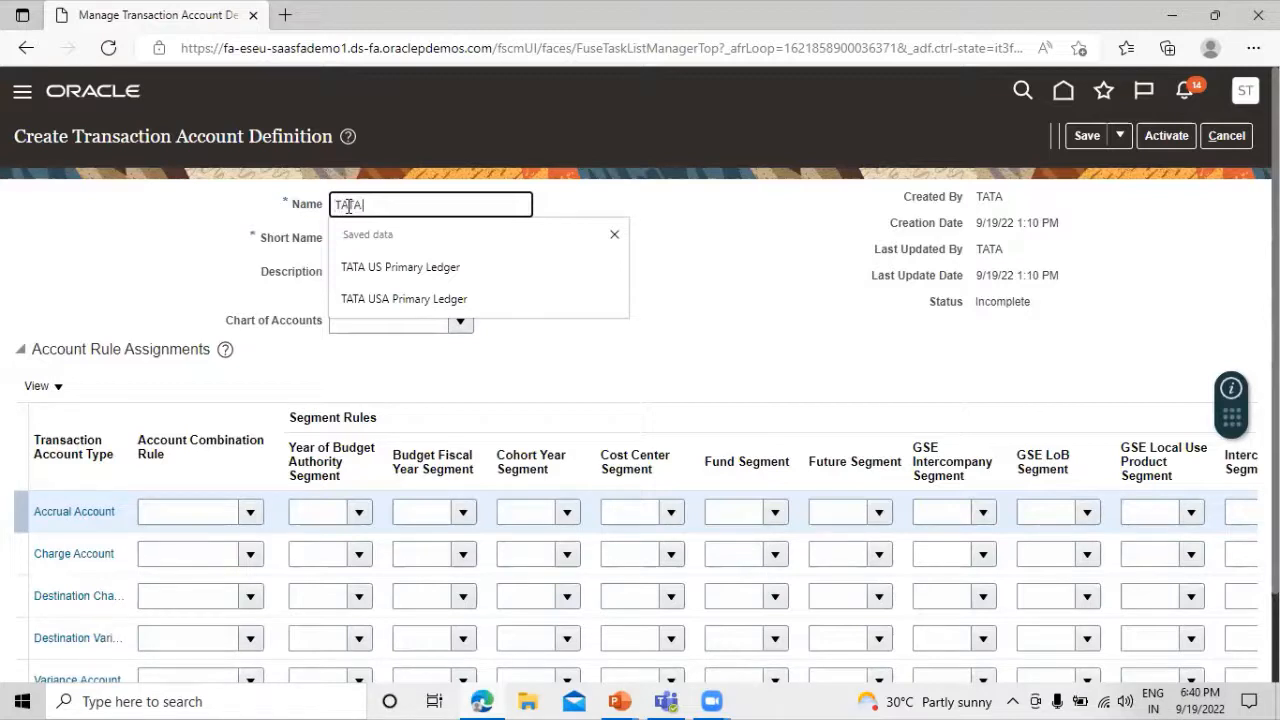
text(po)
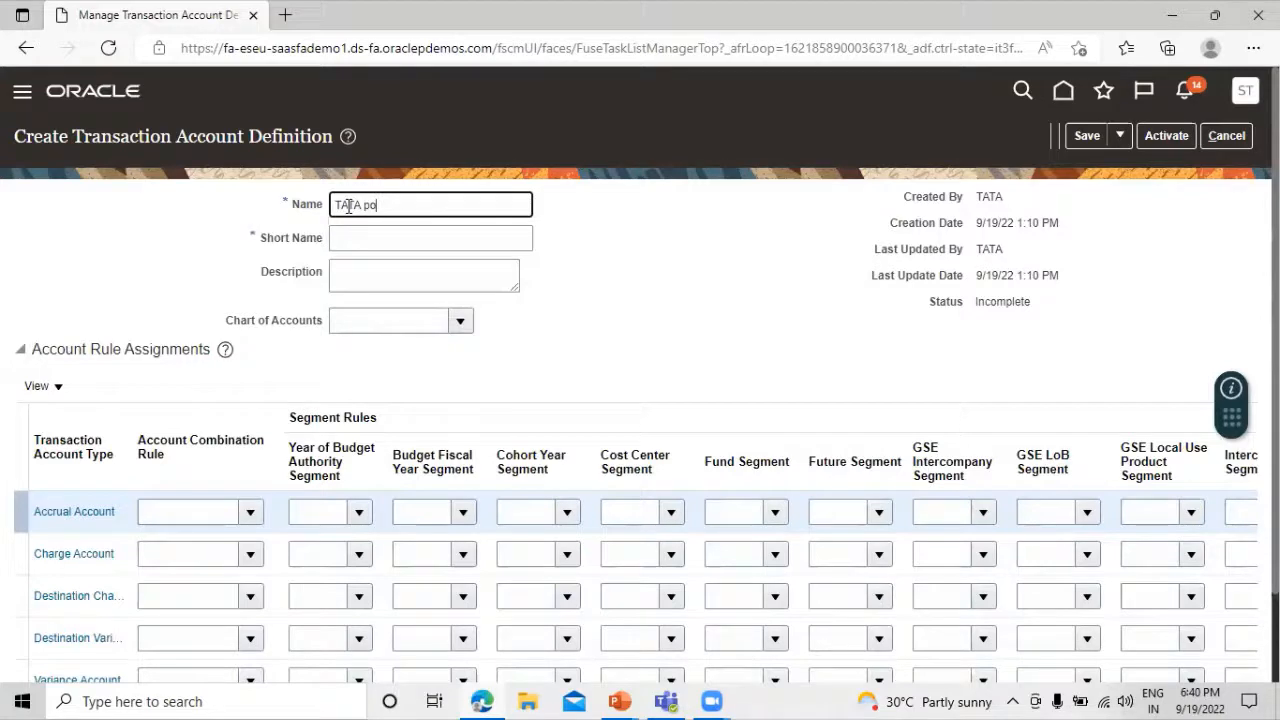
key(BackSpace)
key(BackSpace)
key(BackSpace)
text(P.O)
click(371, 235)
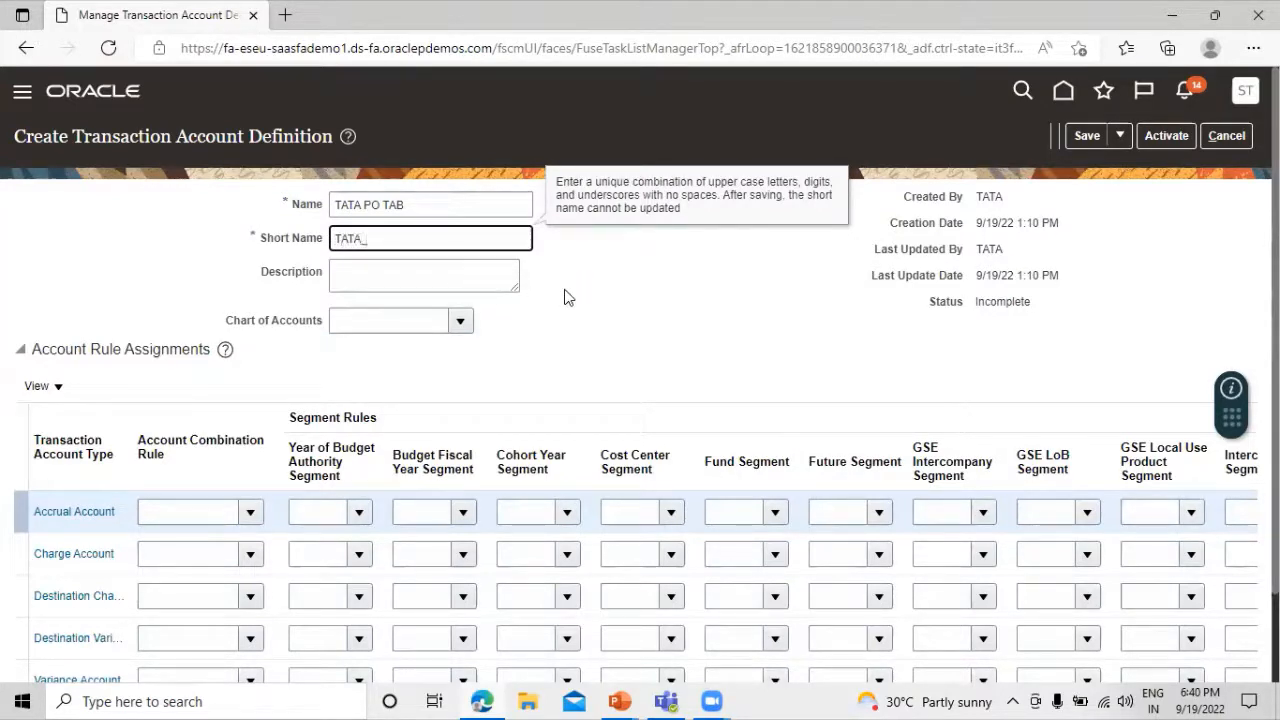
text(TATA_PO_TAB)
Copy the transaction account definition's name, TATA PO TAB, into its description
key(shift+Tab)
key(ctrl+c)
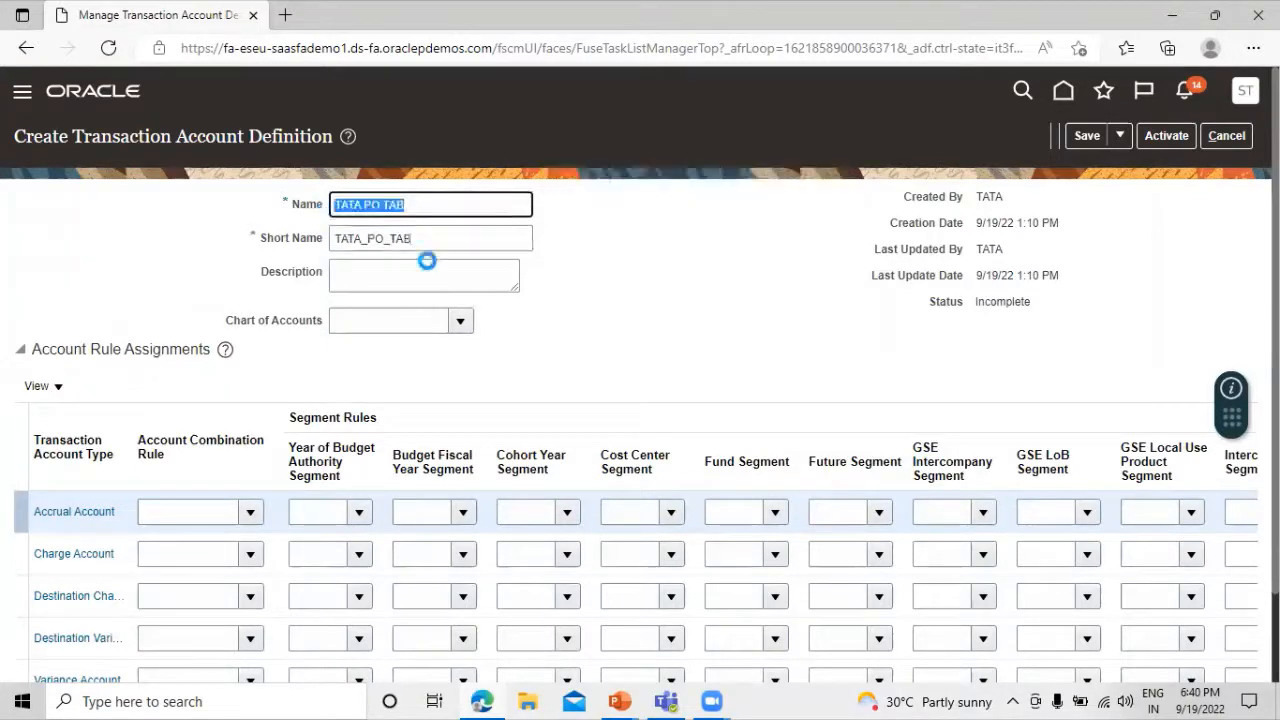
click(459, 276)
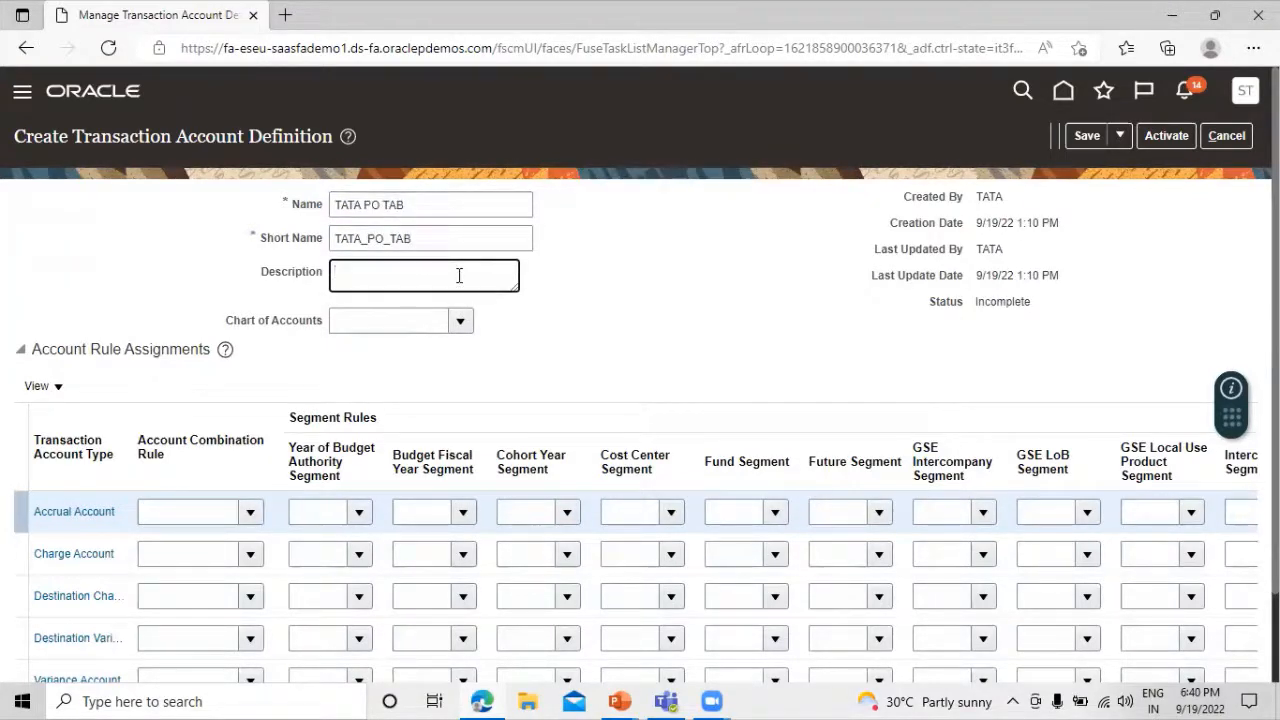
key(ctrl+v)
click(663, 283)
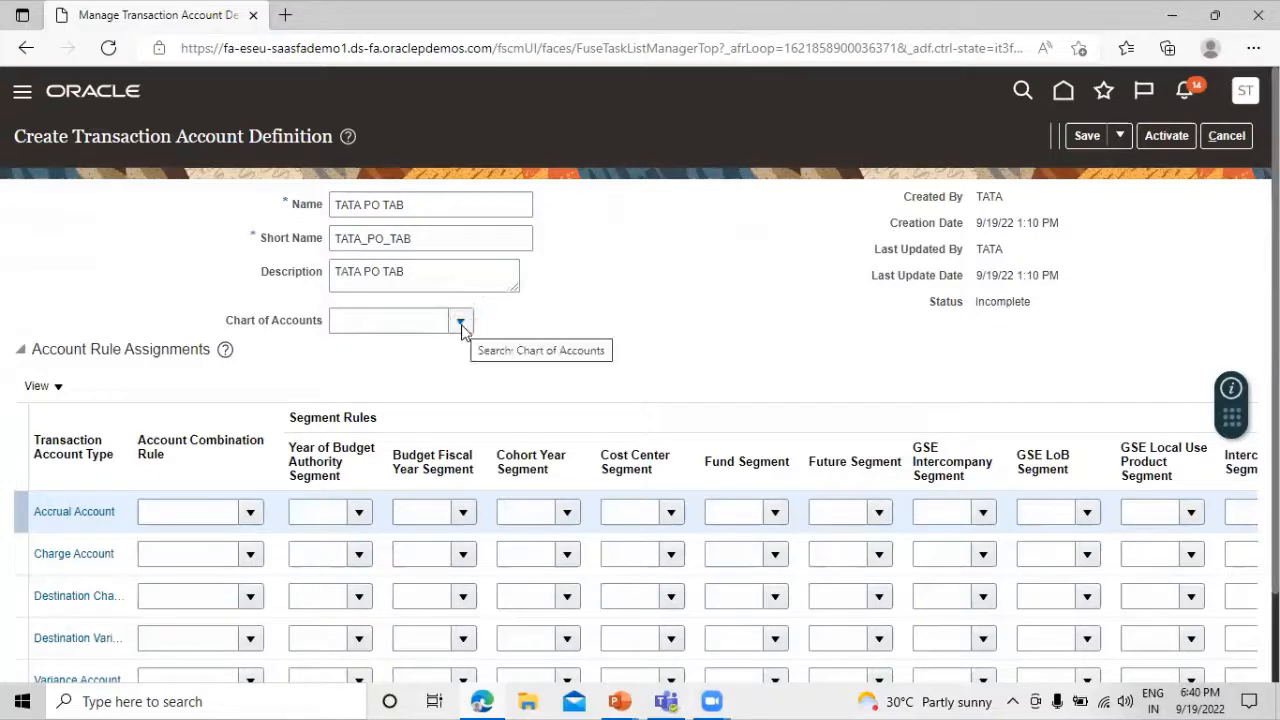
Search the charts of accounts for TATA and assign TATA US Ledger to the transaction account definition
click(460, 321)
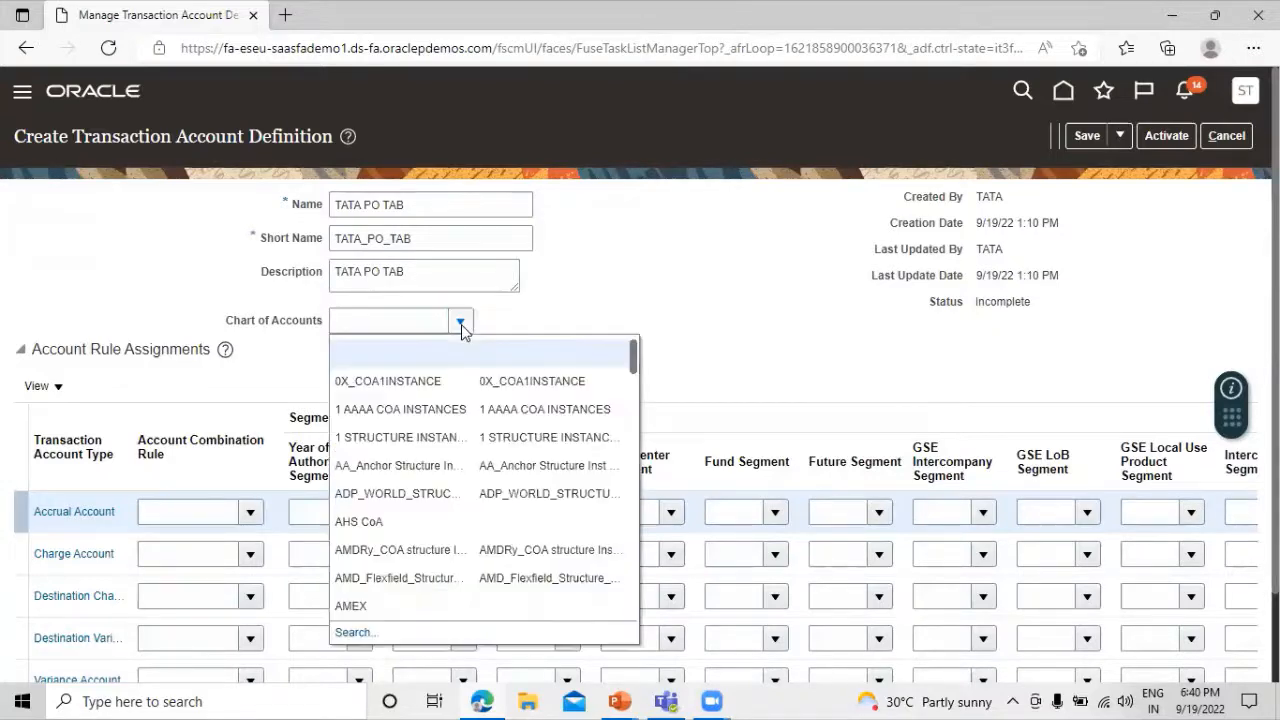
click(355, 633)
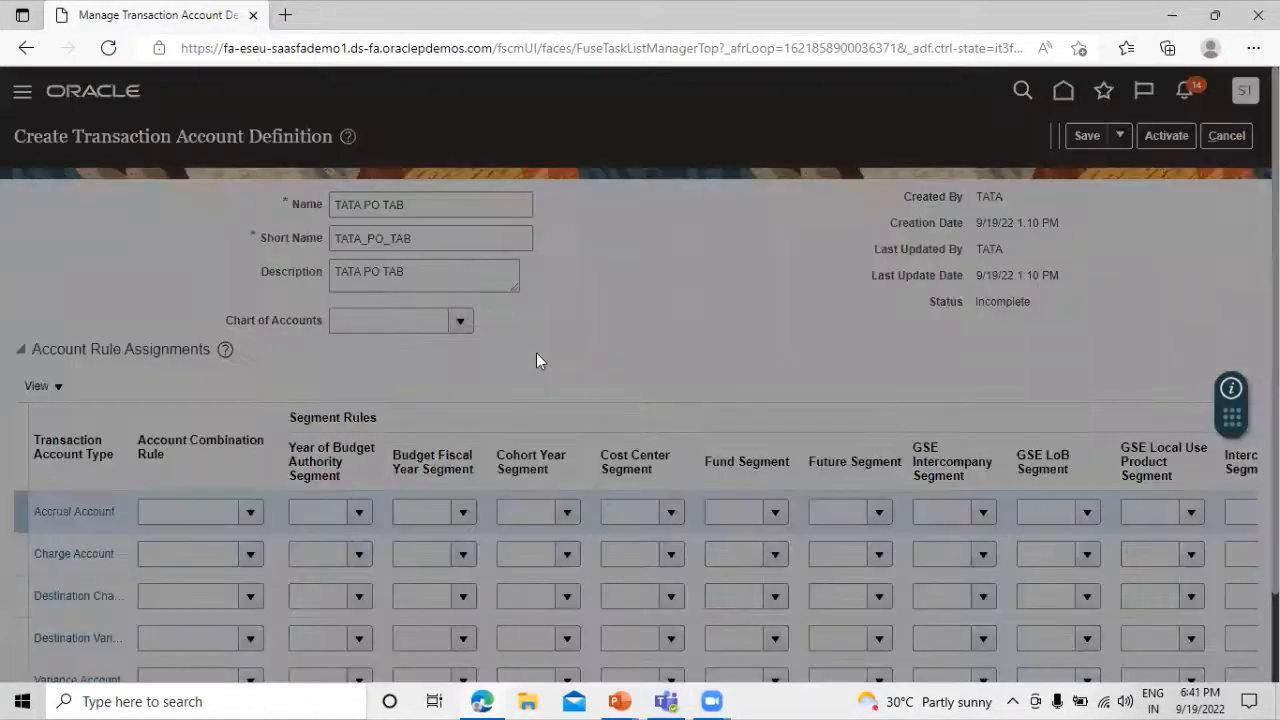
click(717, 318)
text(T)
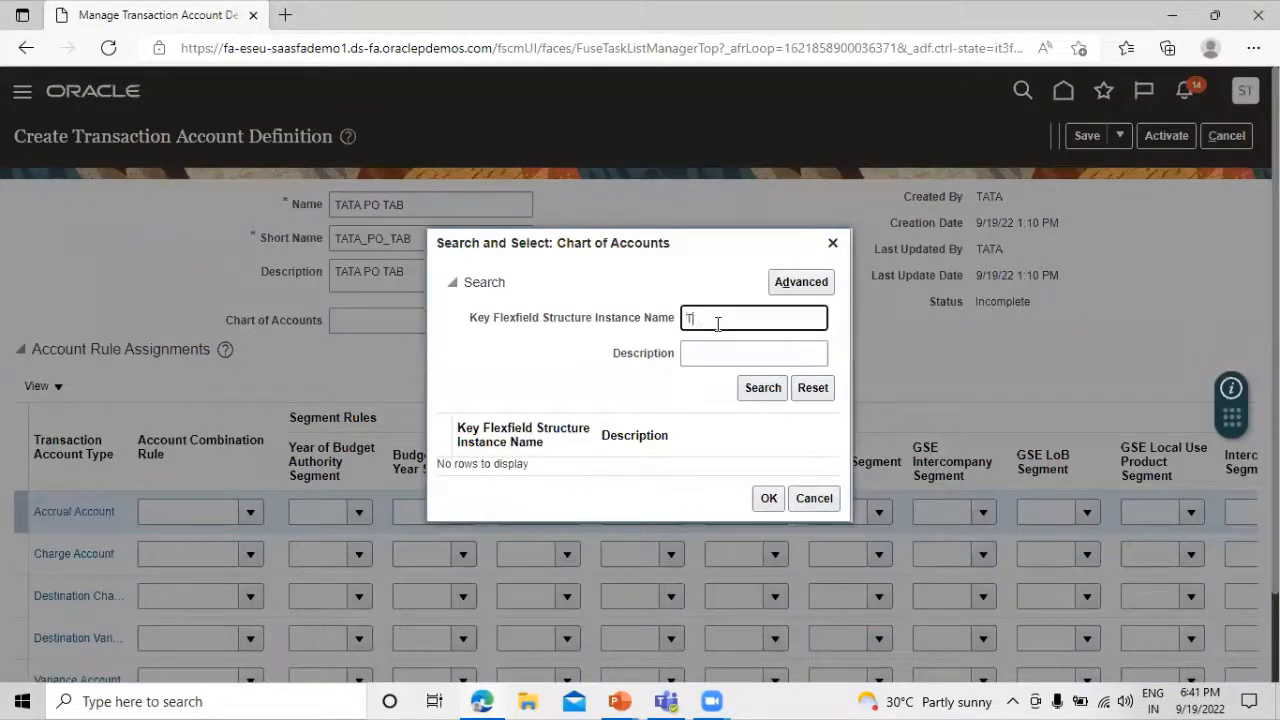
text(ATA)
click(763, 388)
click(598, 465)
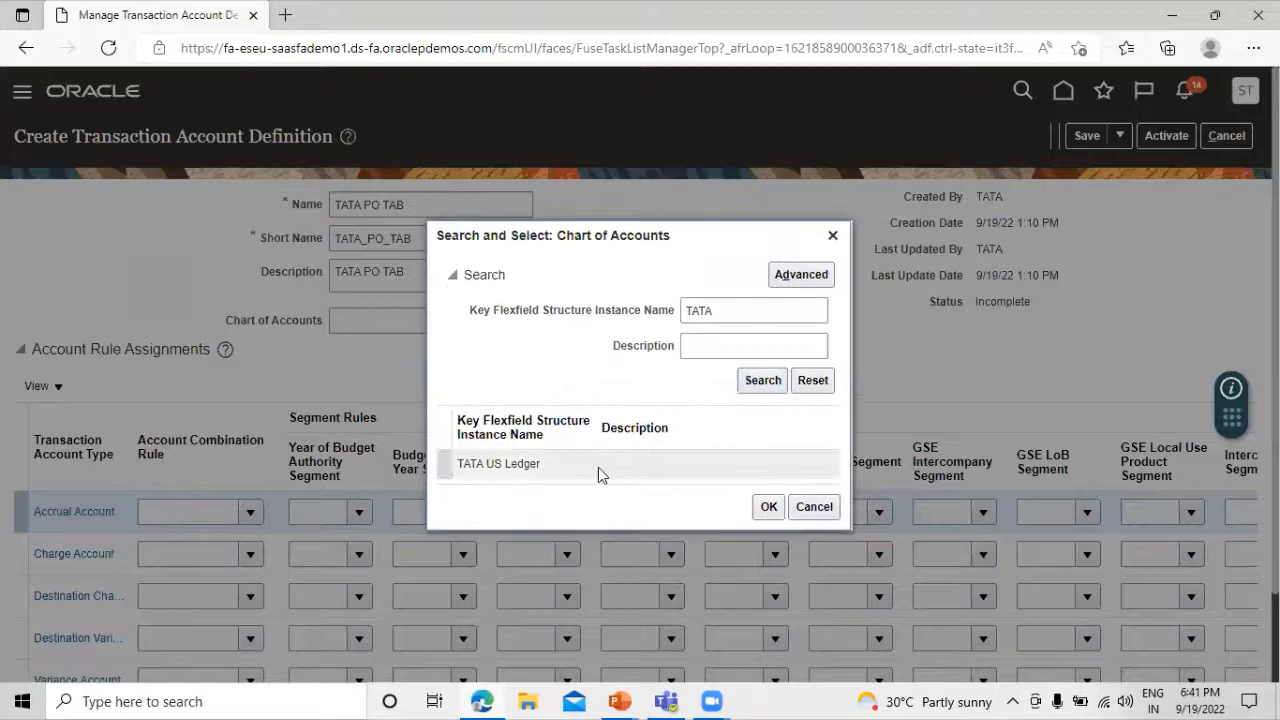
click(768, 507)
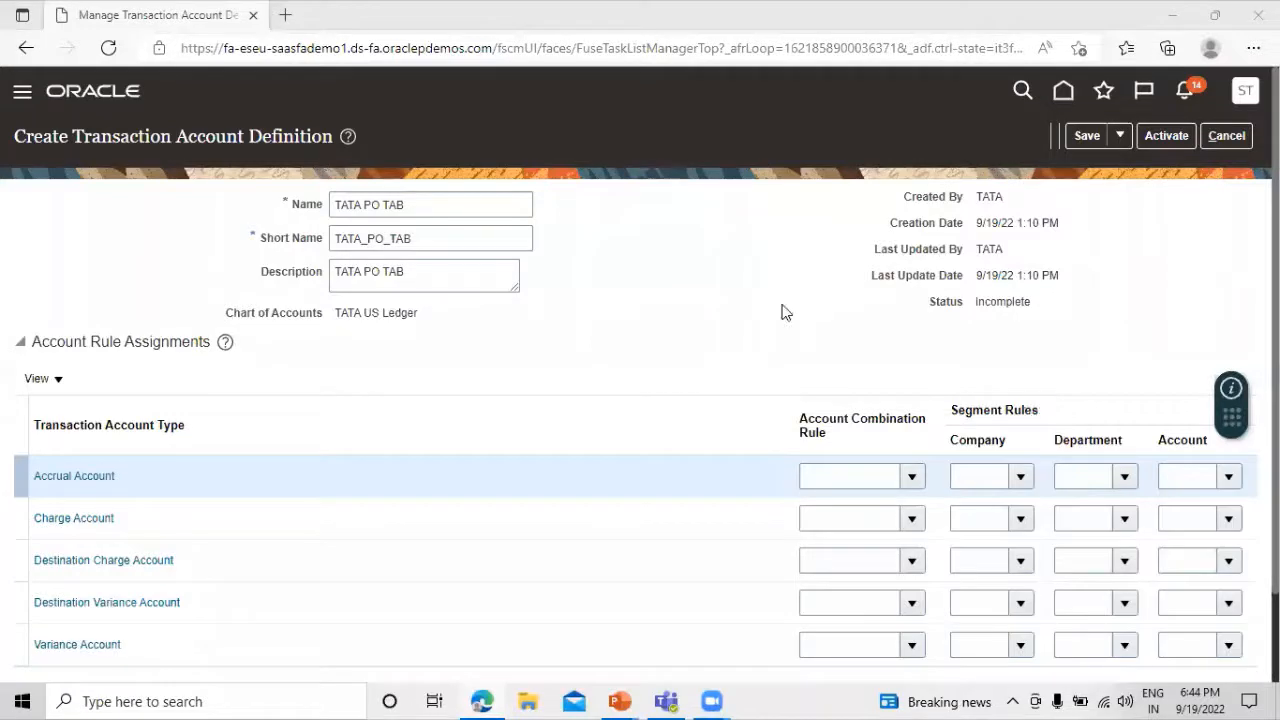
click(781, 304)
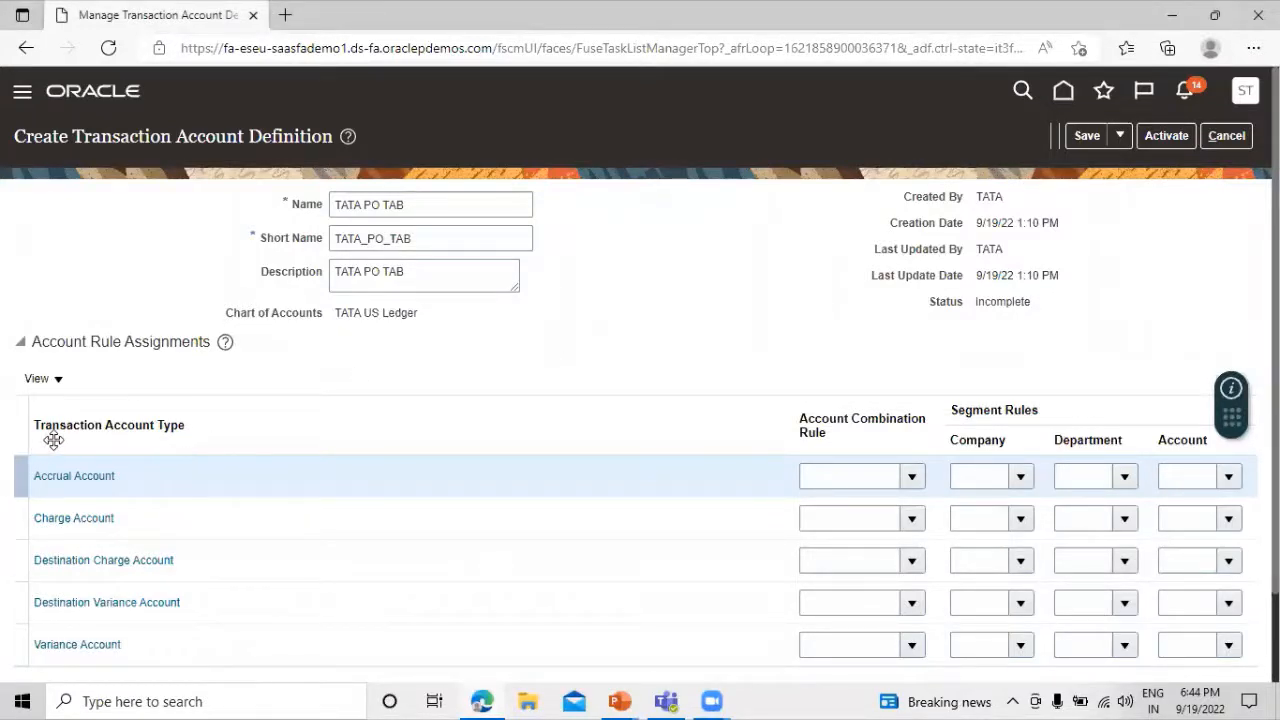
Search the account combination rules for TATA and assign TATA Accrual Account to the Accrual Account type
scroll(156, 495, down, 1)
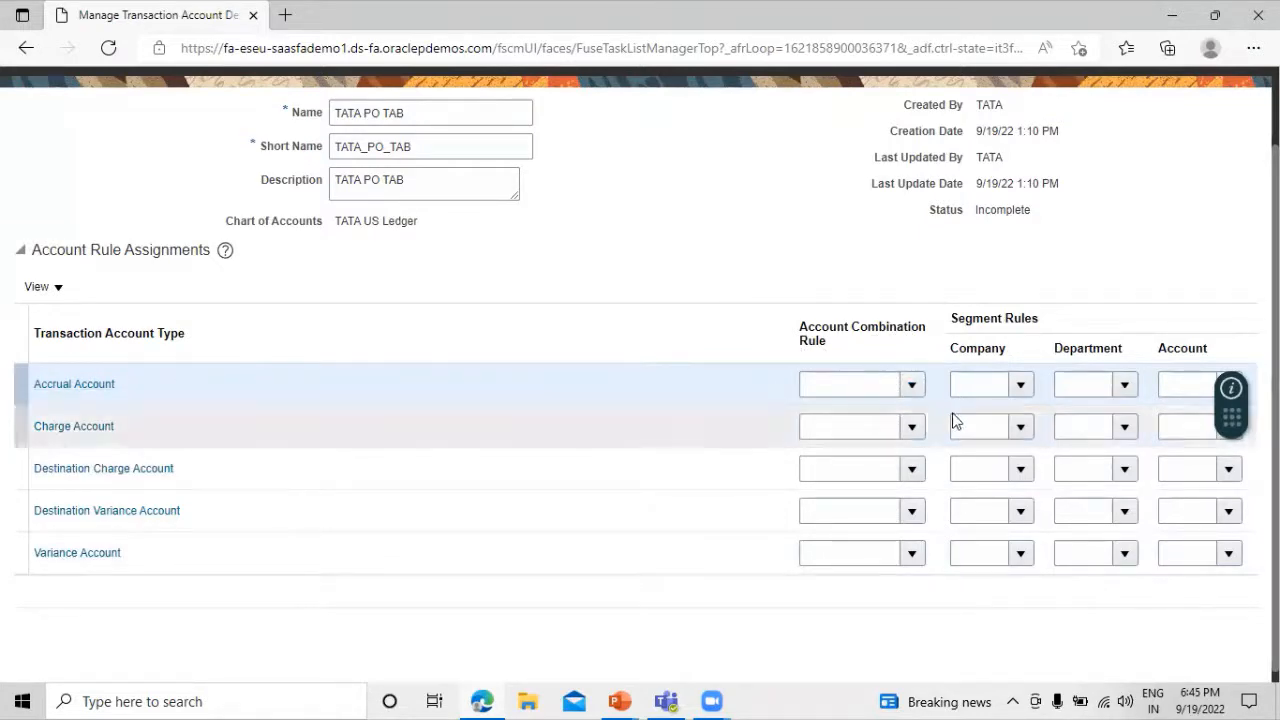
click(913, 385)
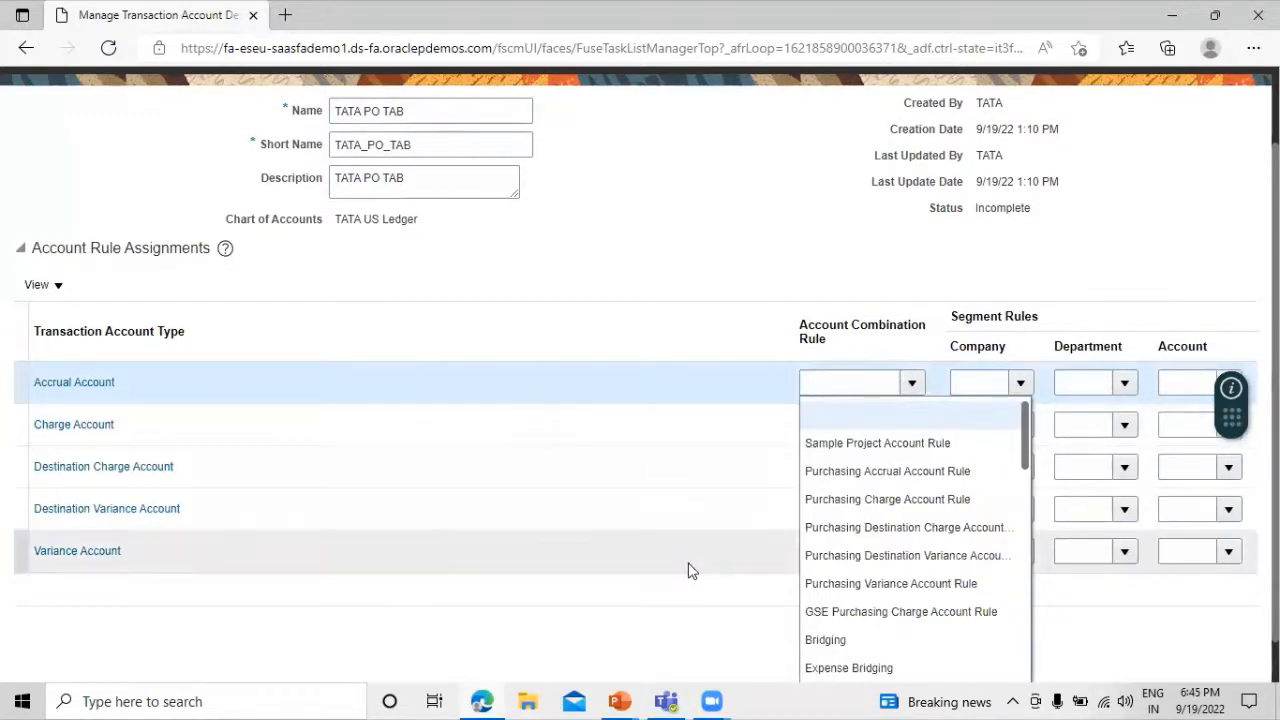
scroll(686, 566, down, 1)
click(641, 545)
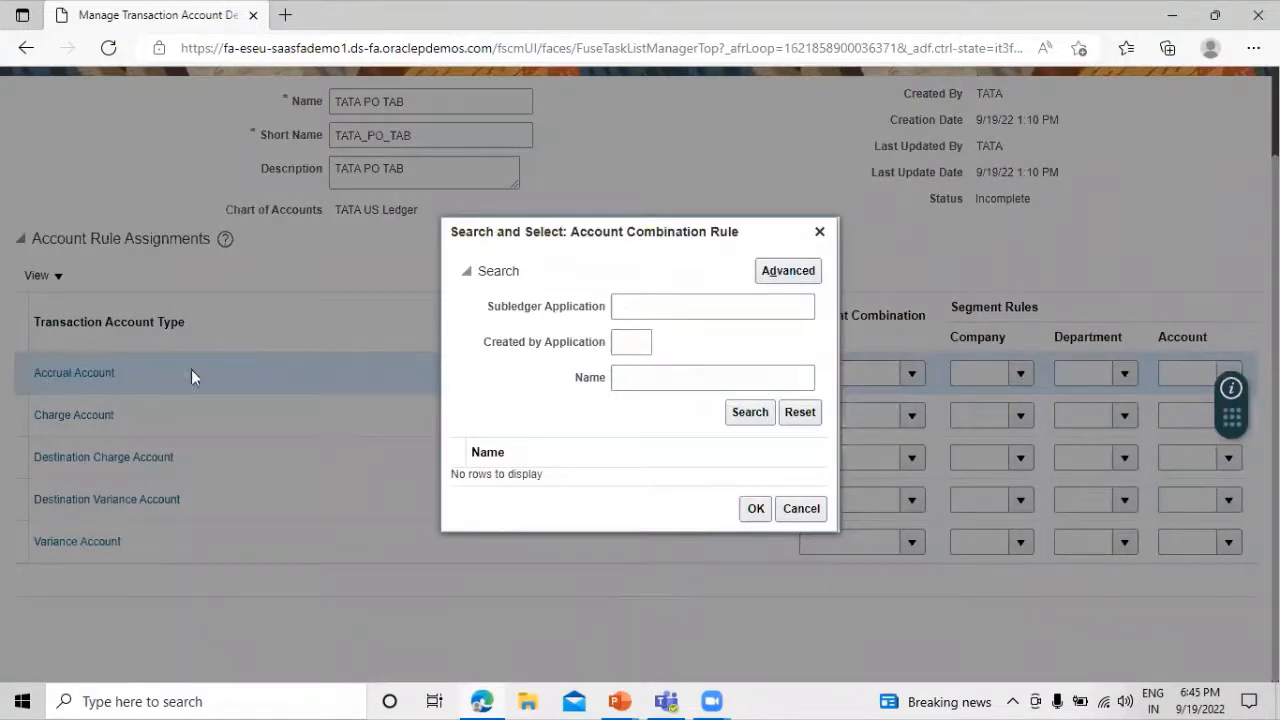
click(640, 378)
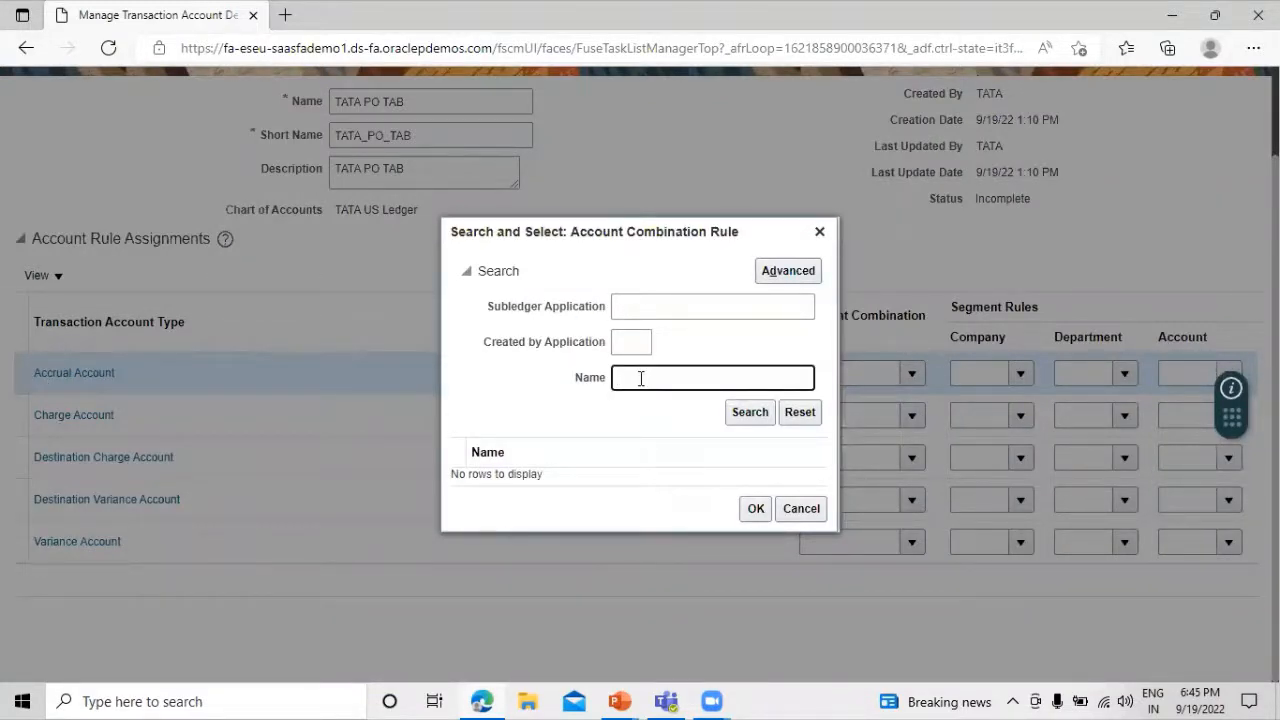
text(TATA)
click(746, 412)
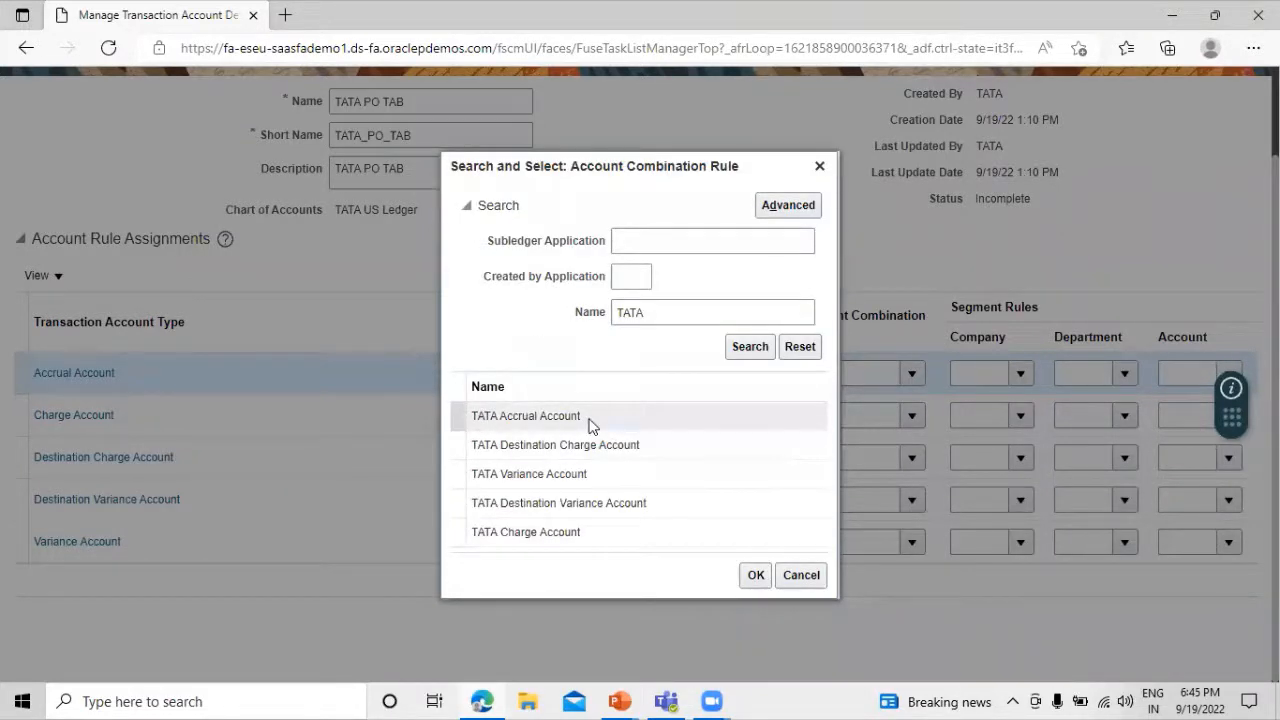
click(590, 418)
click(755, 574)
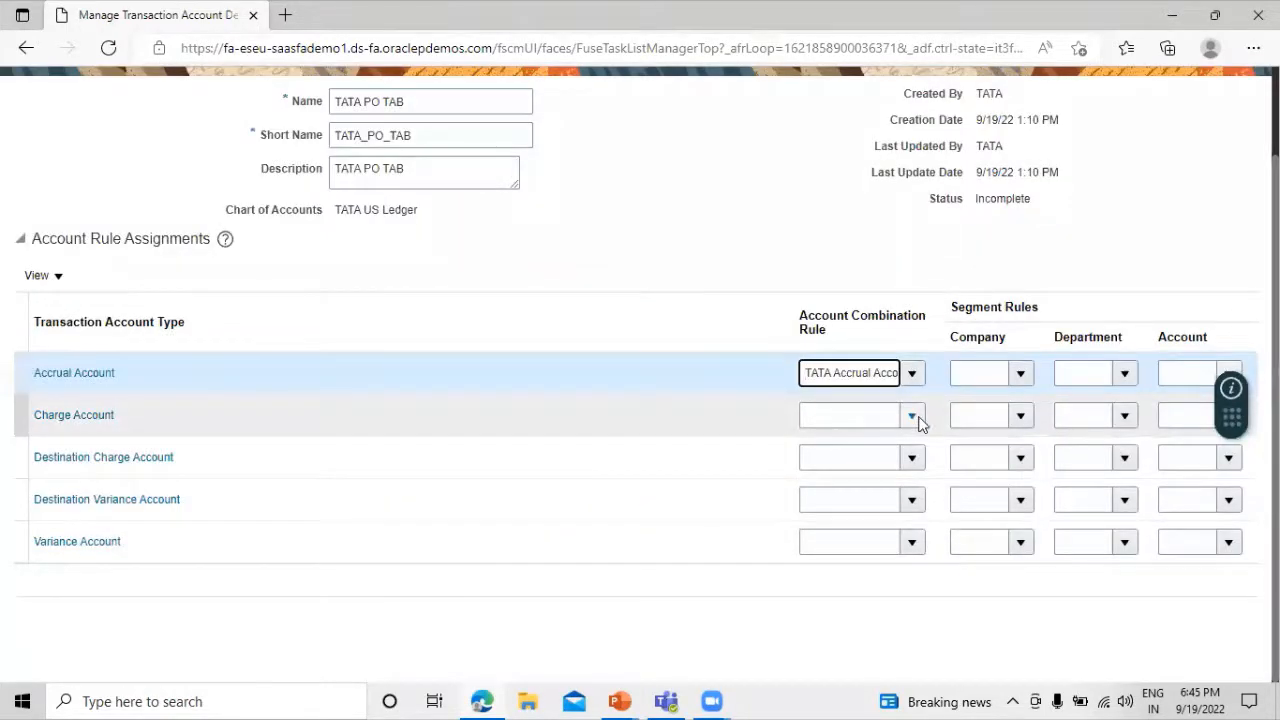
Assign the TATA Charge Account combination rule to the Charge Account type, searching the rules for TATA
click(913, 416)
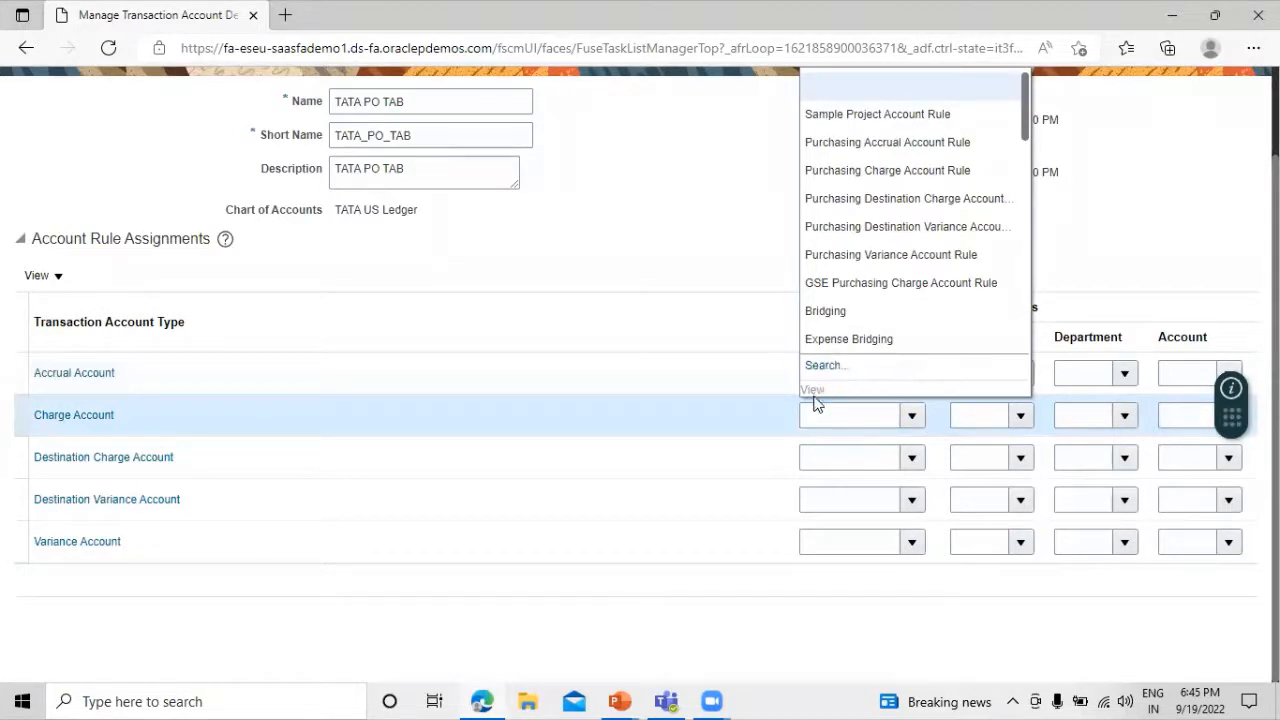
click(822, 367)
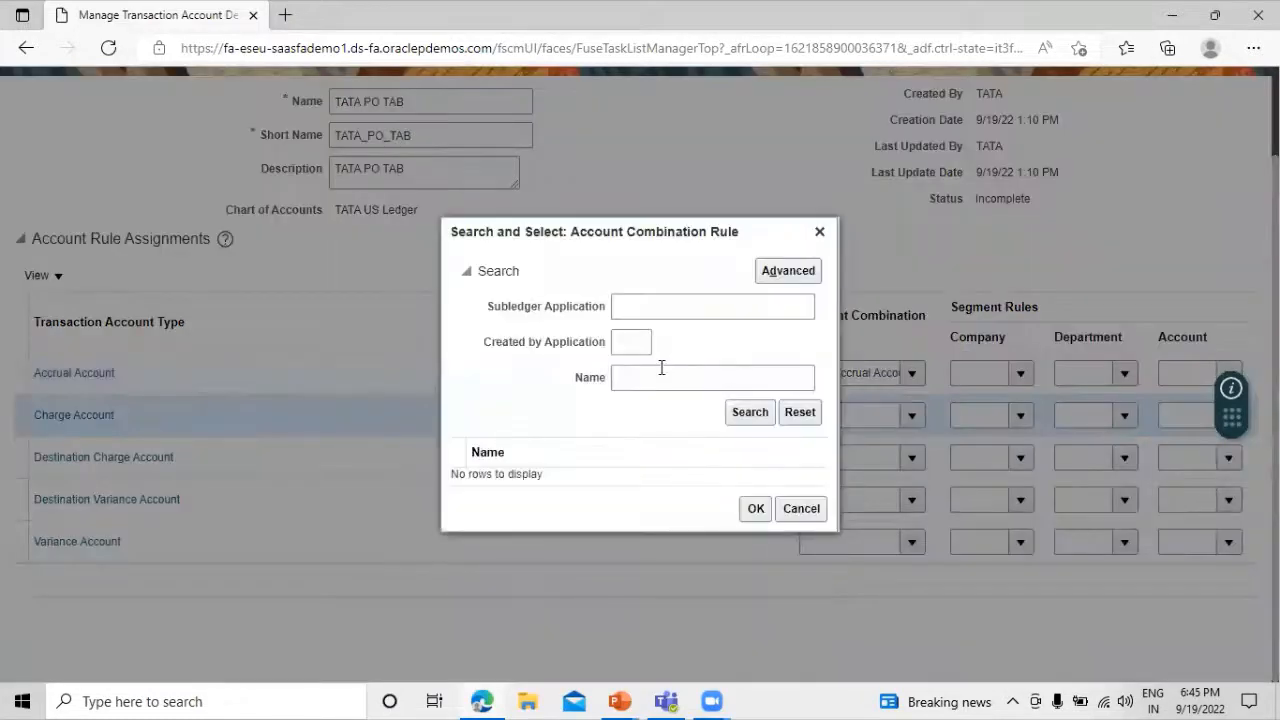
click(661, 370)
text(TATA)
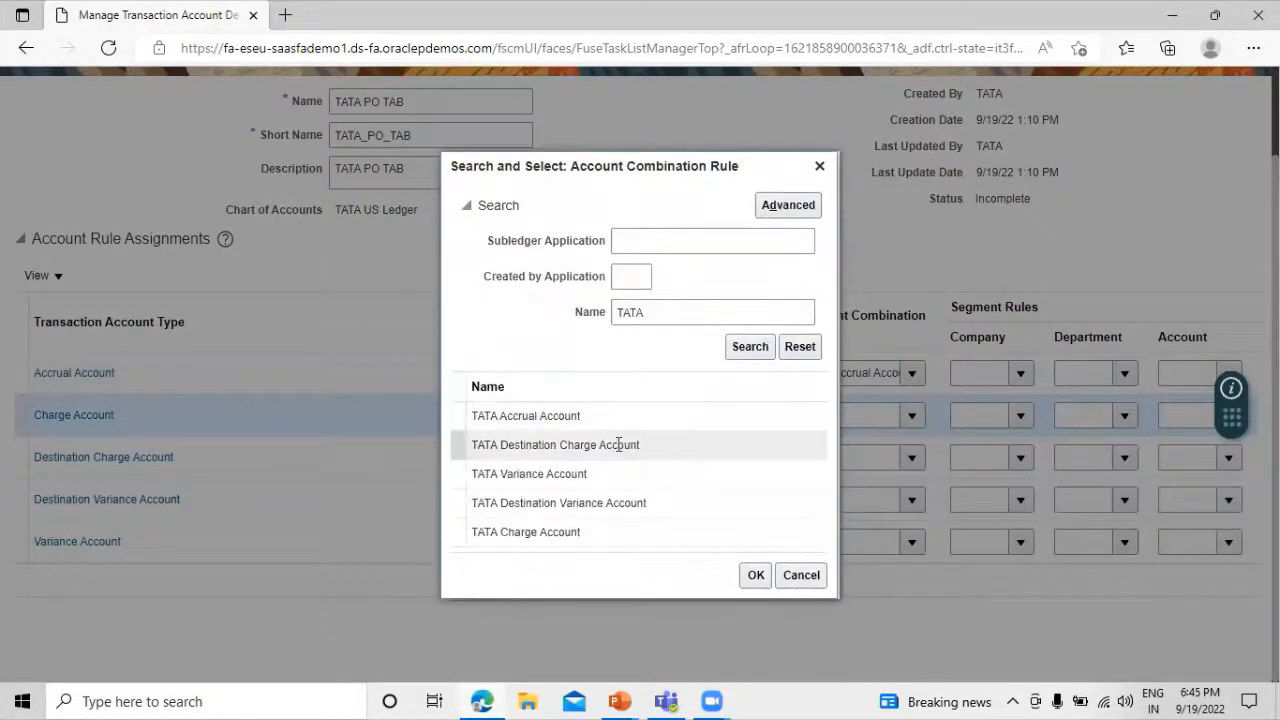
click(591, 532)
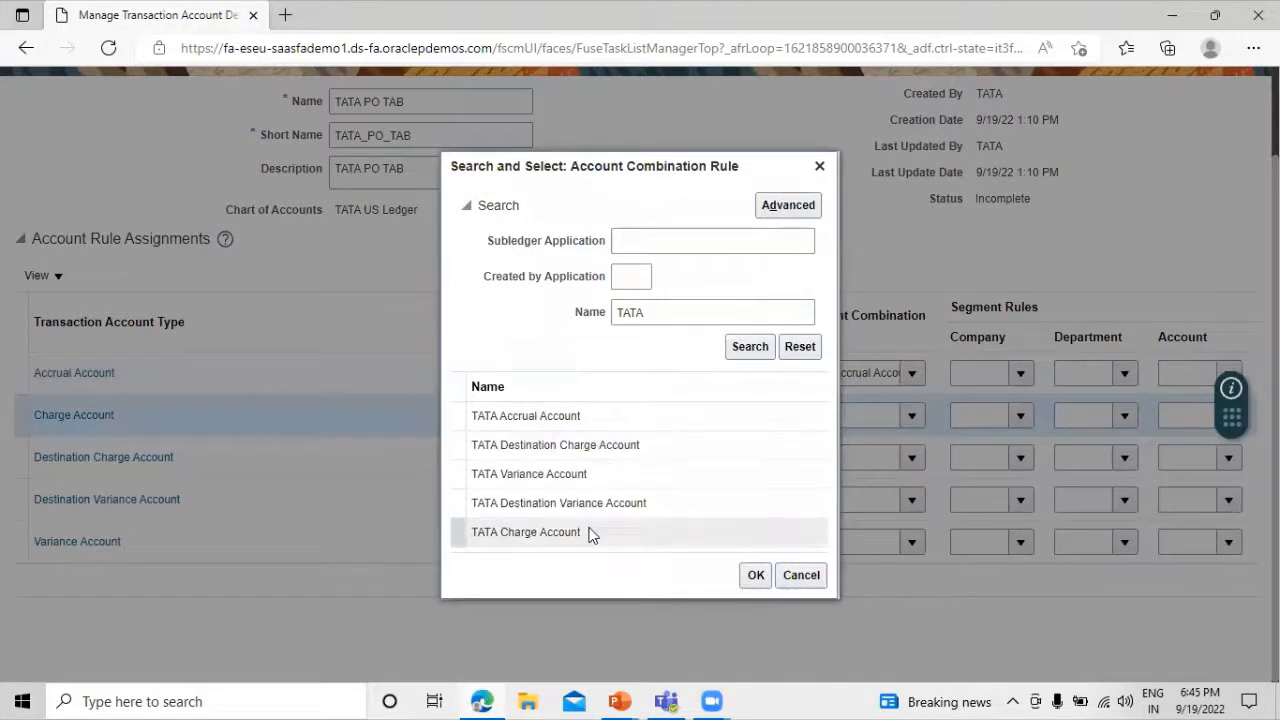
click(757, 577)
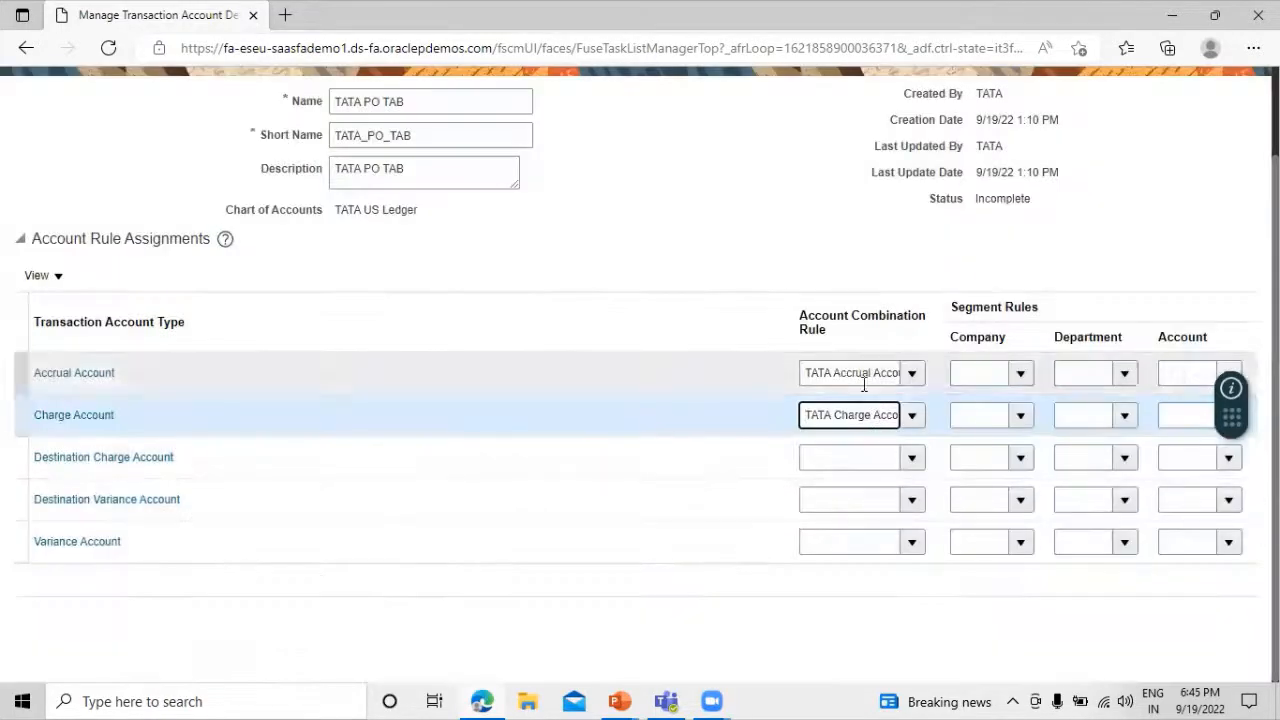
Assign the TATA Destination Charge Account combination rule to the Destination Charge Account type, searching the rules for TATA
click(917, 465)
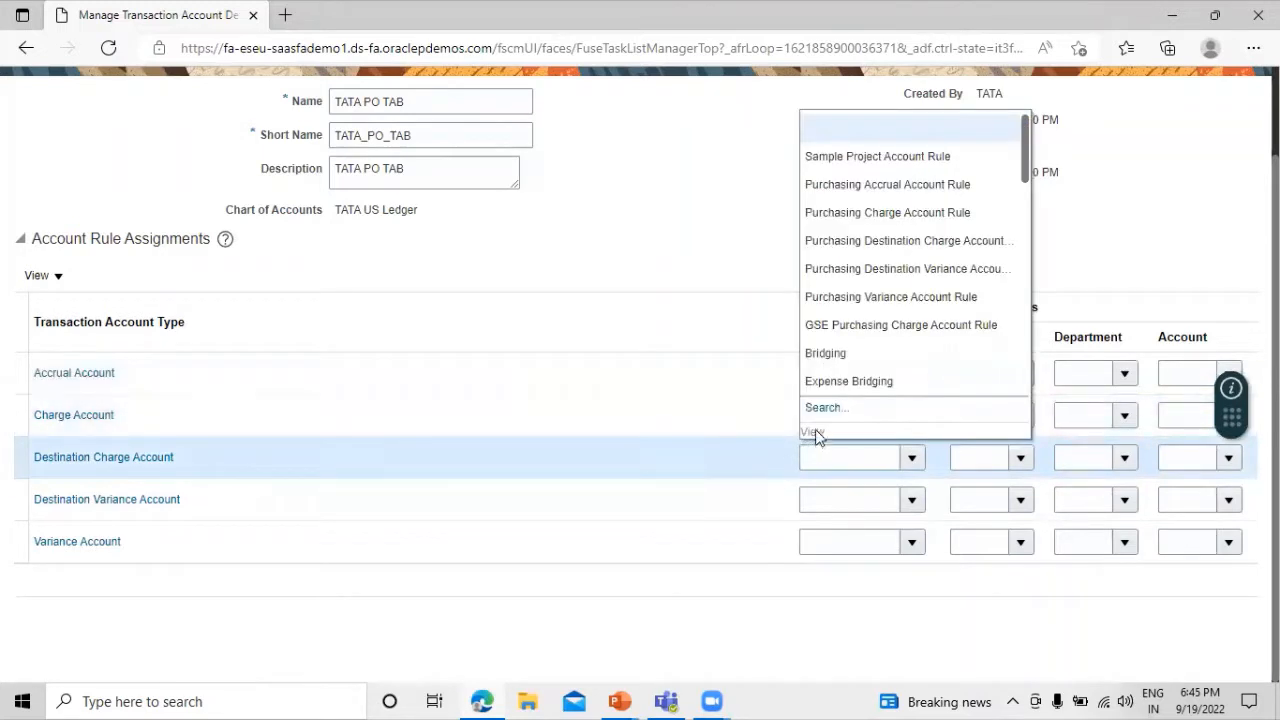
click(817, 418)
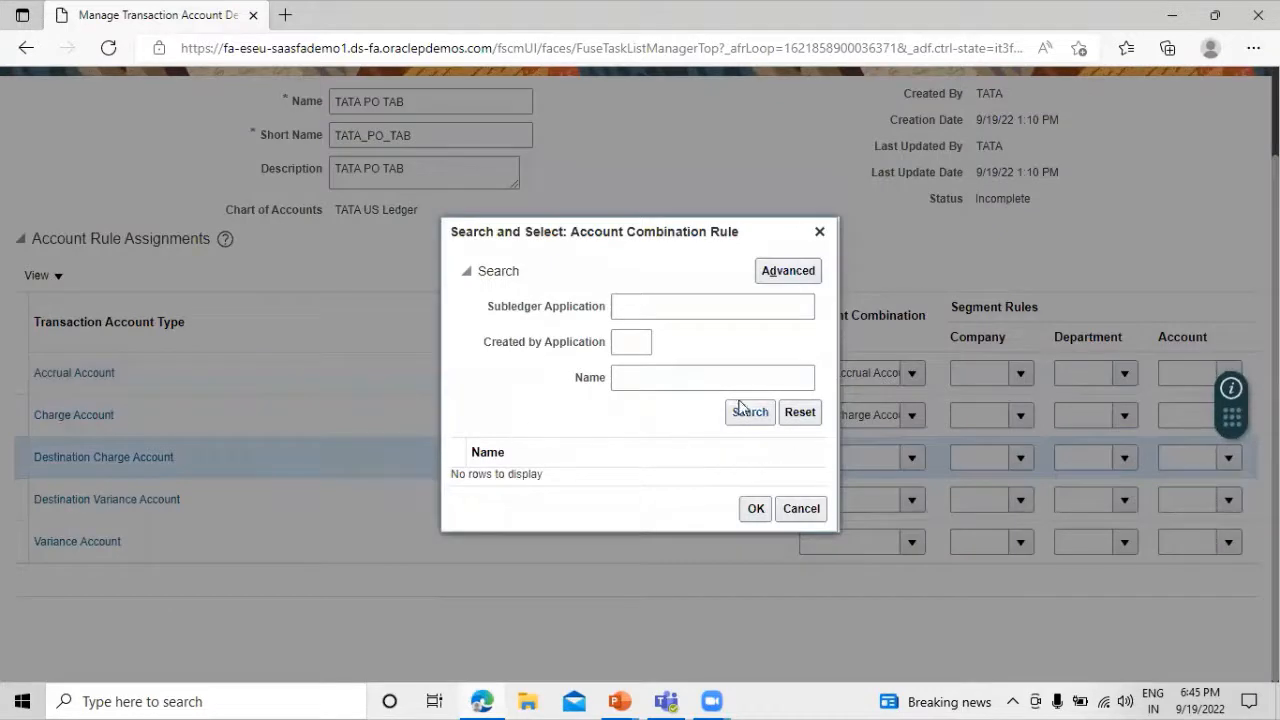
click(708, 380)
text(TATA)
click(750, 412)
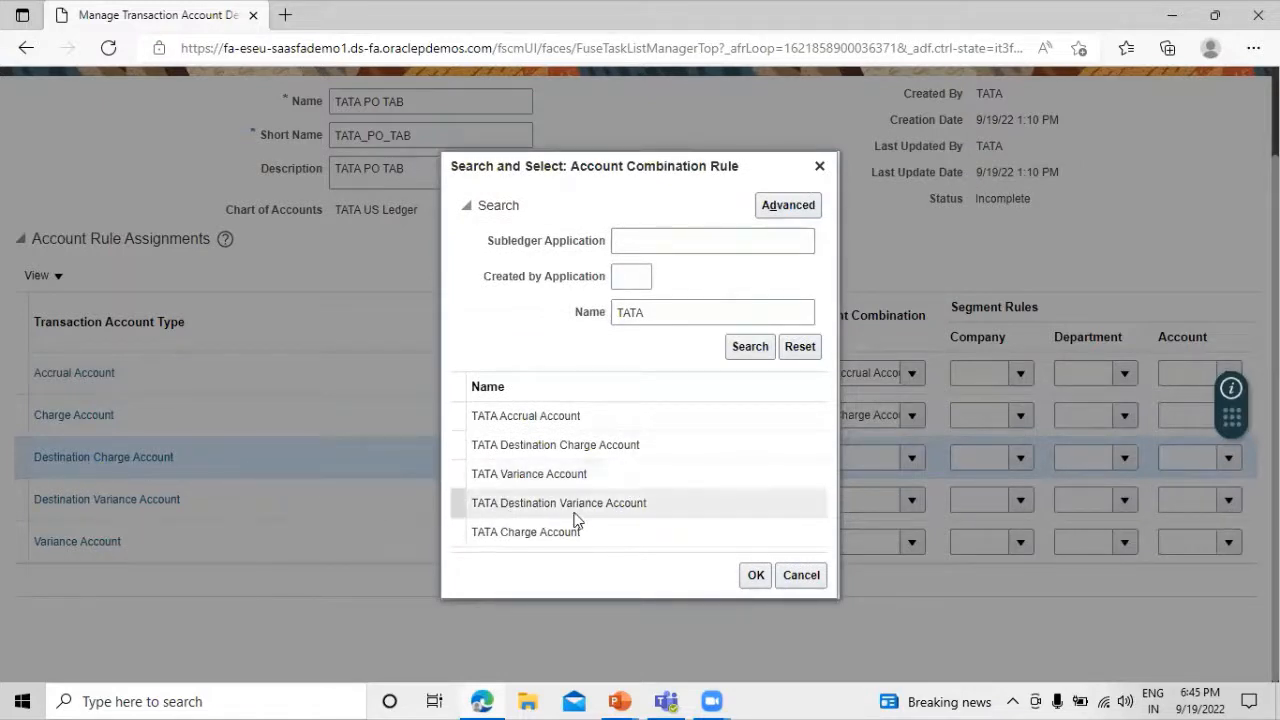
click(628, 450)
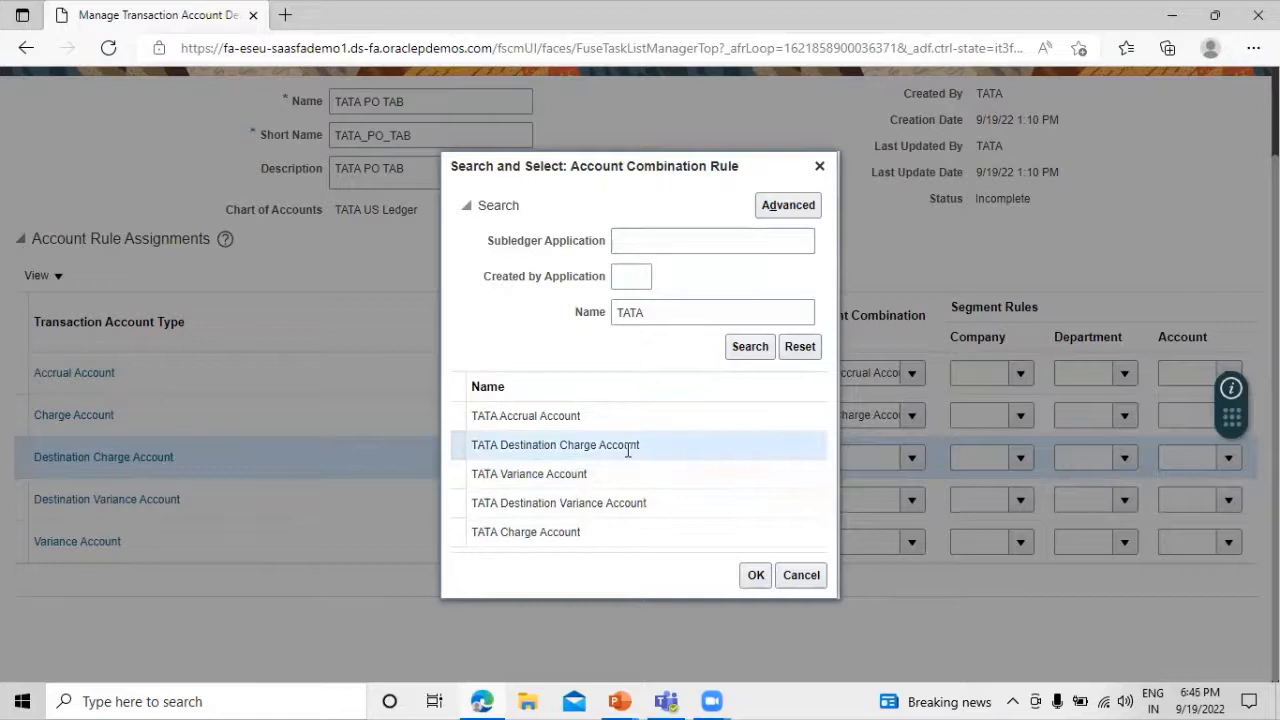
click(755, 575)
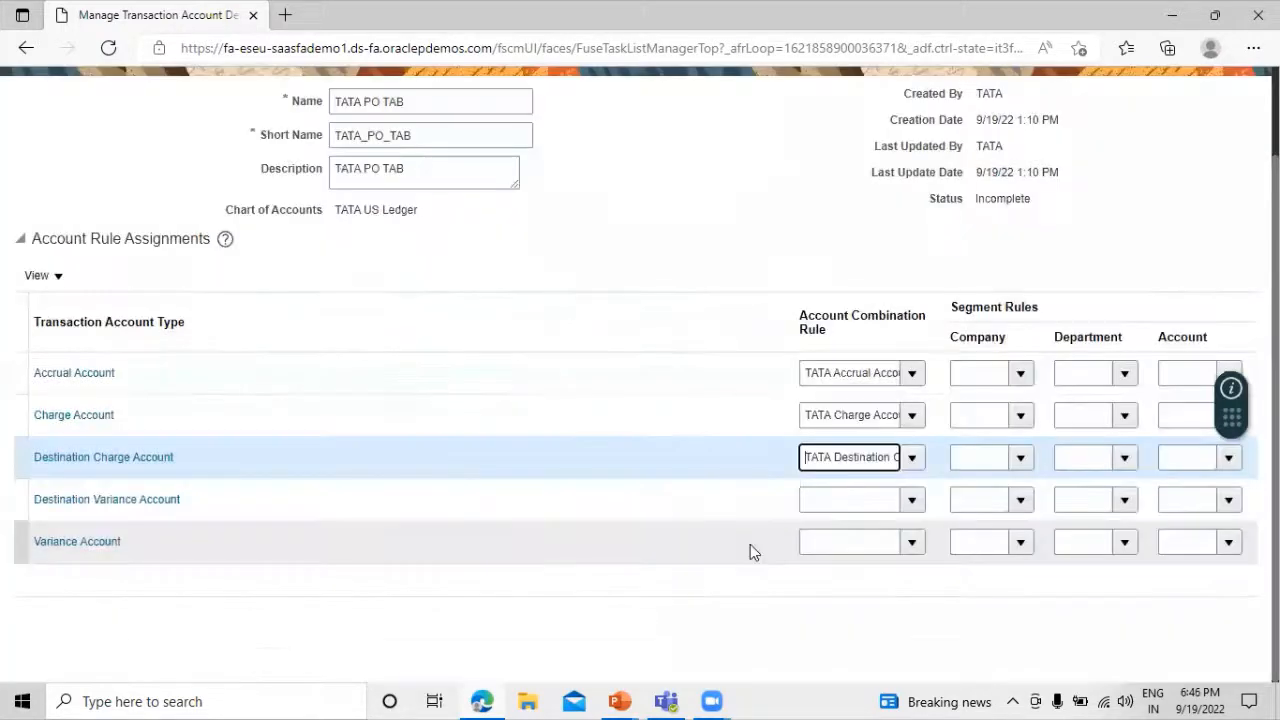
Assign the TATA Destination Variance Account combination rule to the Destination Variance Account type, searching the rules for TATA
click(905, 498)
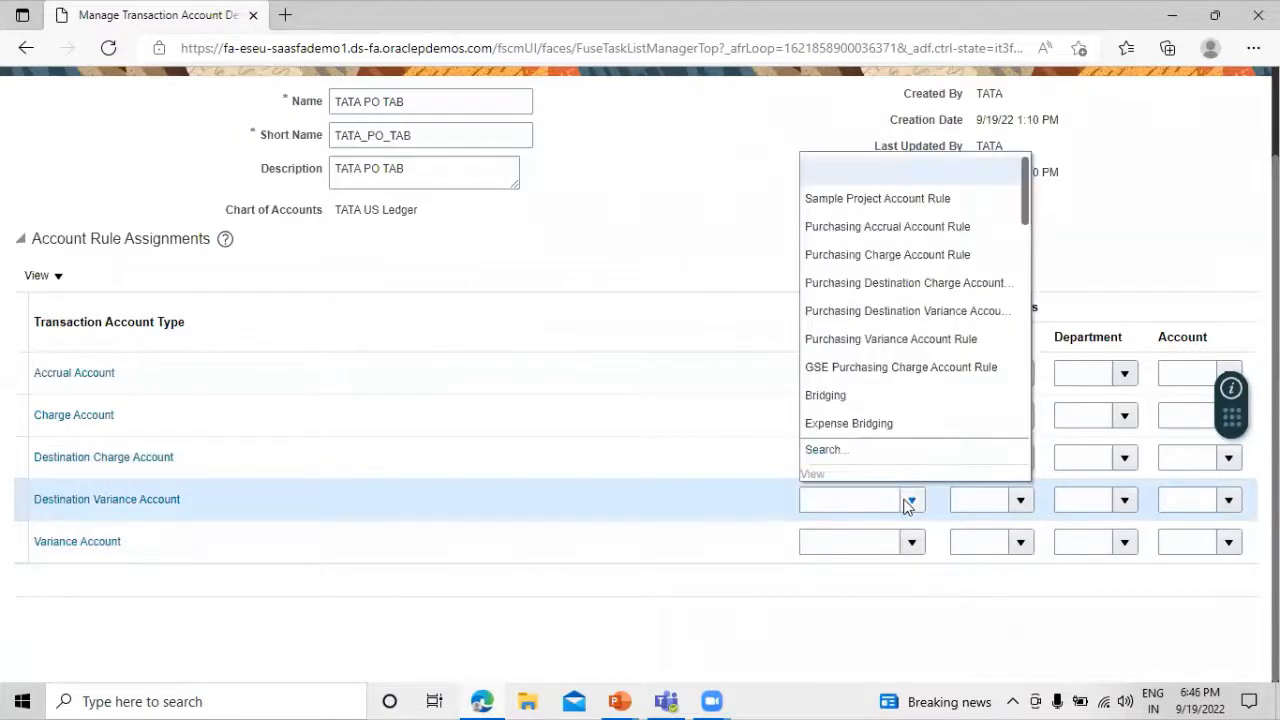
click(822, 451)
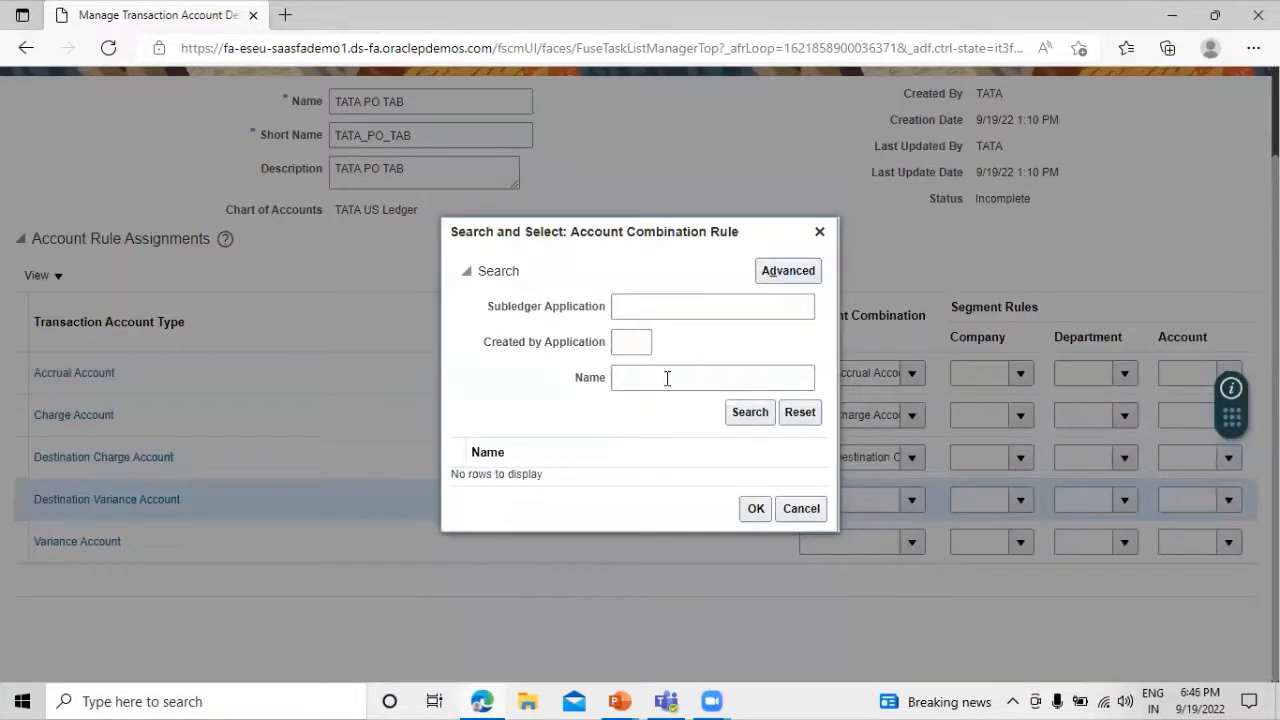
click(667, 378)
text(TATA)
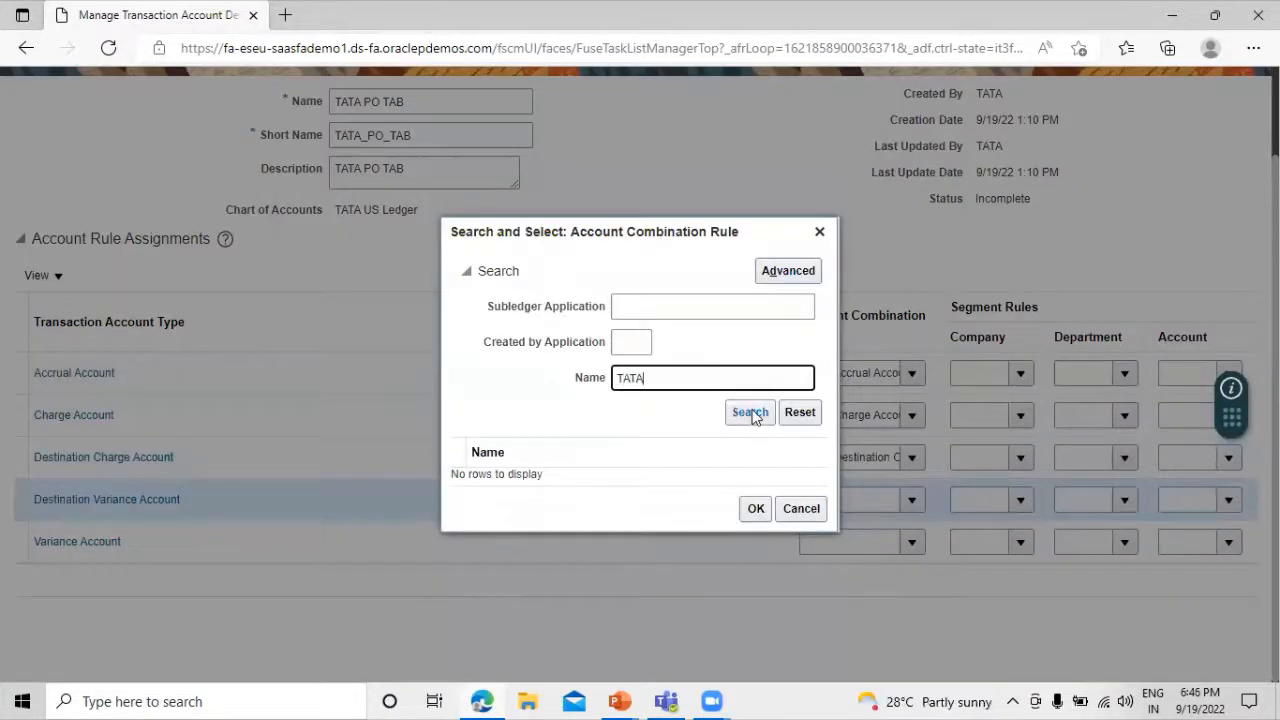
click(749, 411)
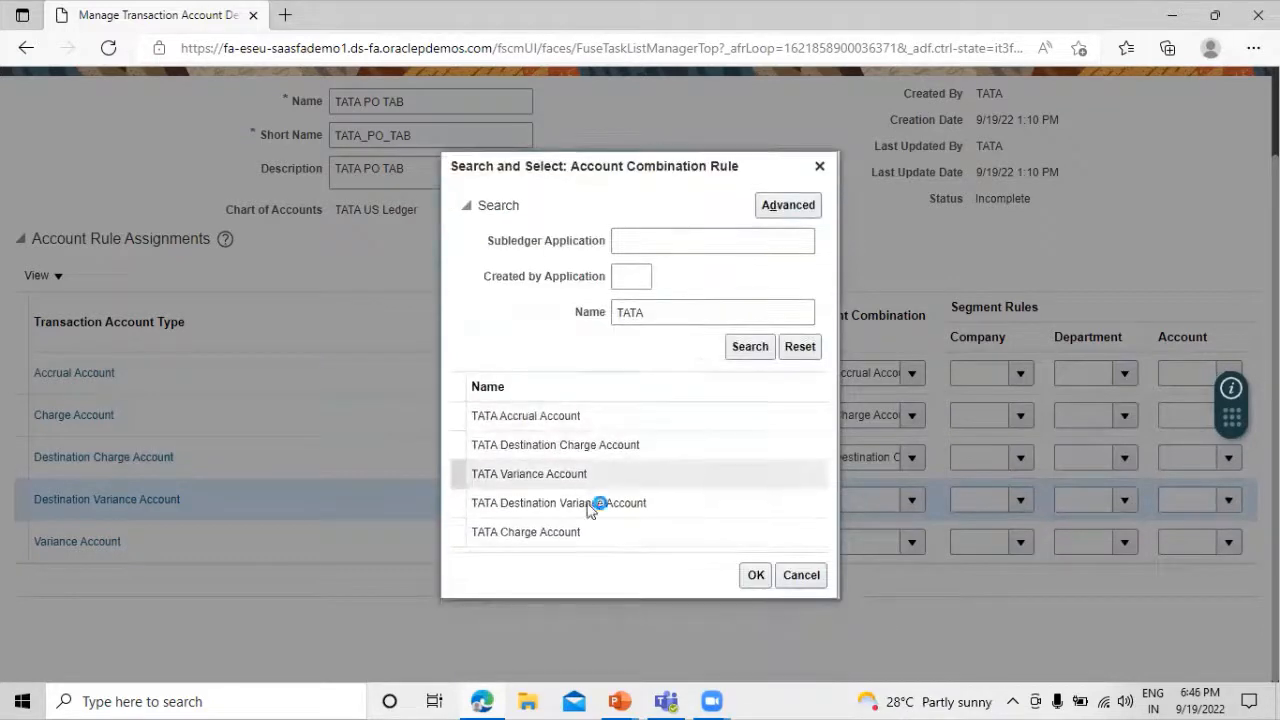
click(596, 503)
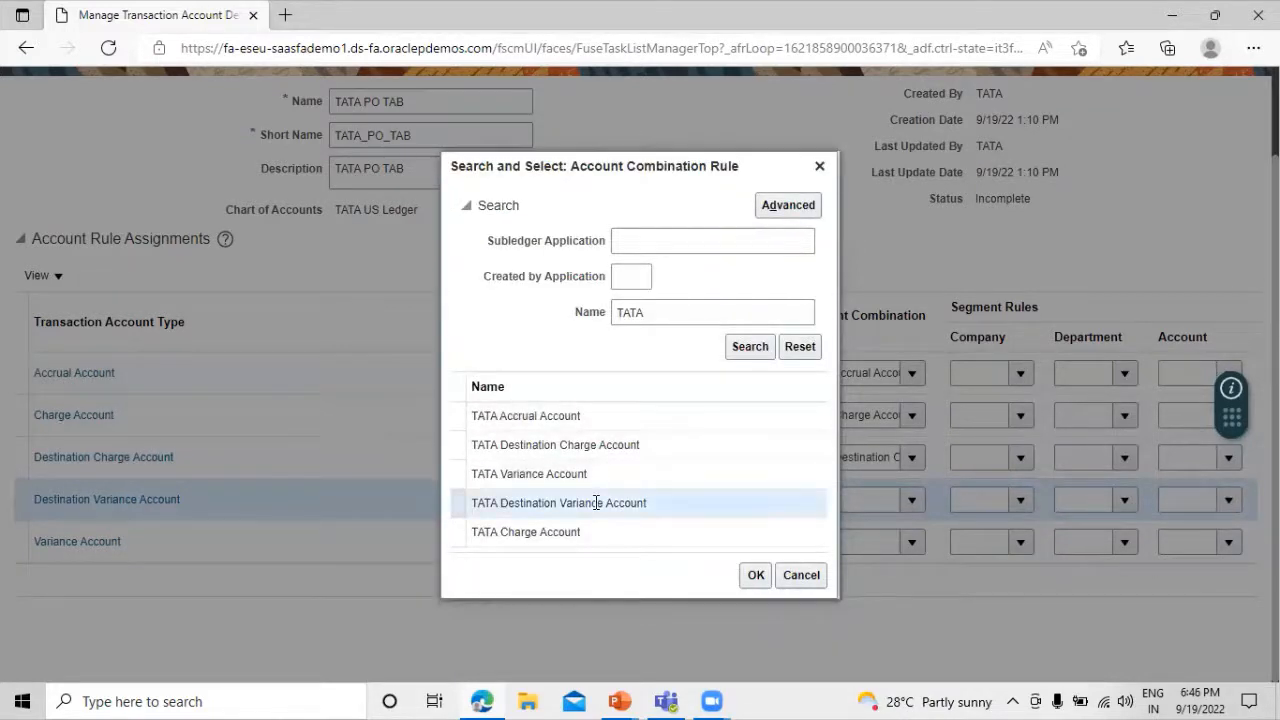
click(756, 576)
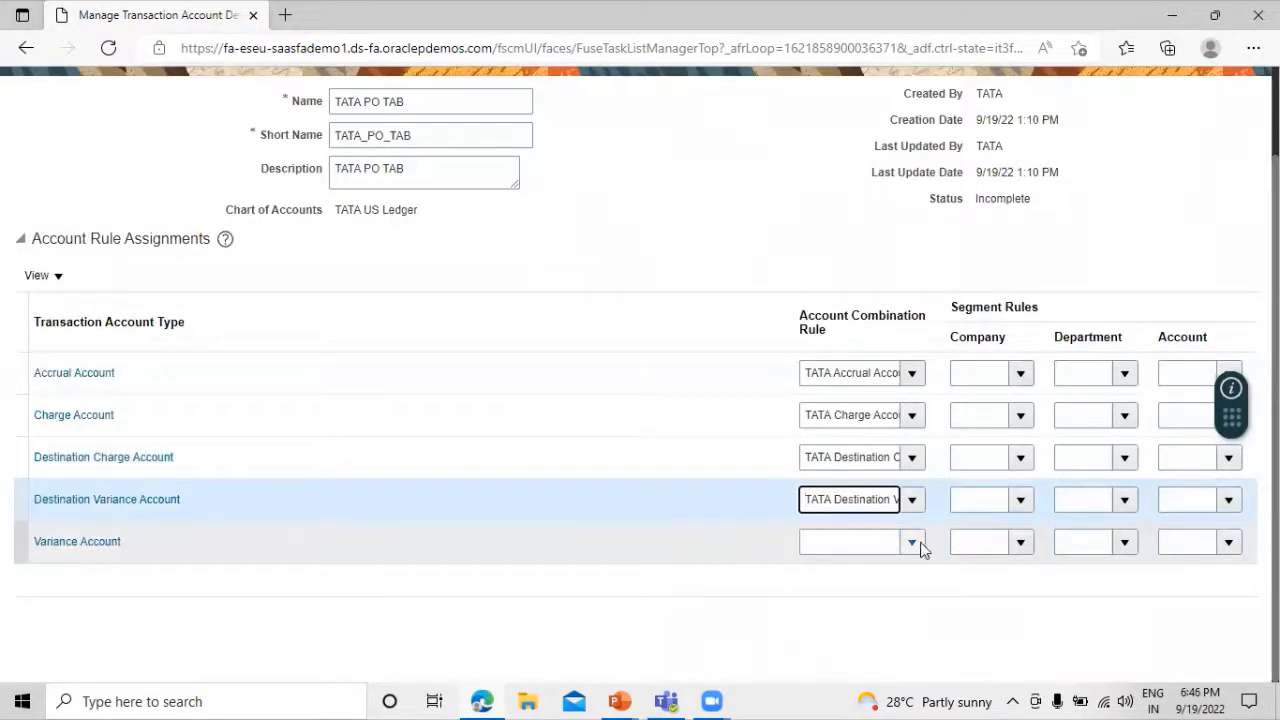
Assign the TATA Variance Account combination rule to the Variance Account type, searching the rules for TATA
click(912, 543)
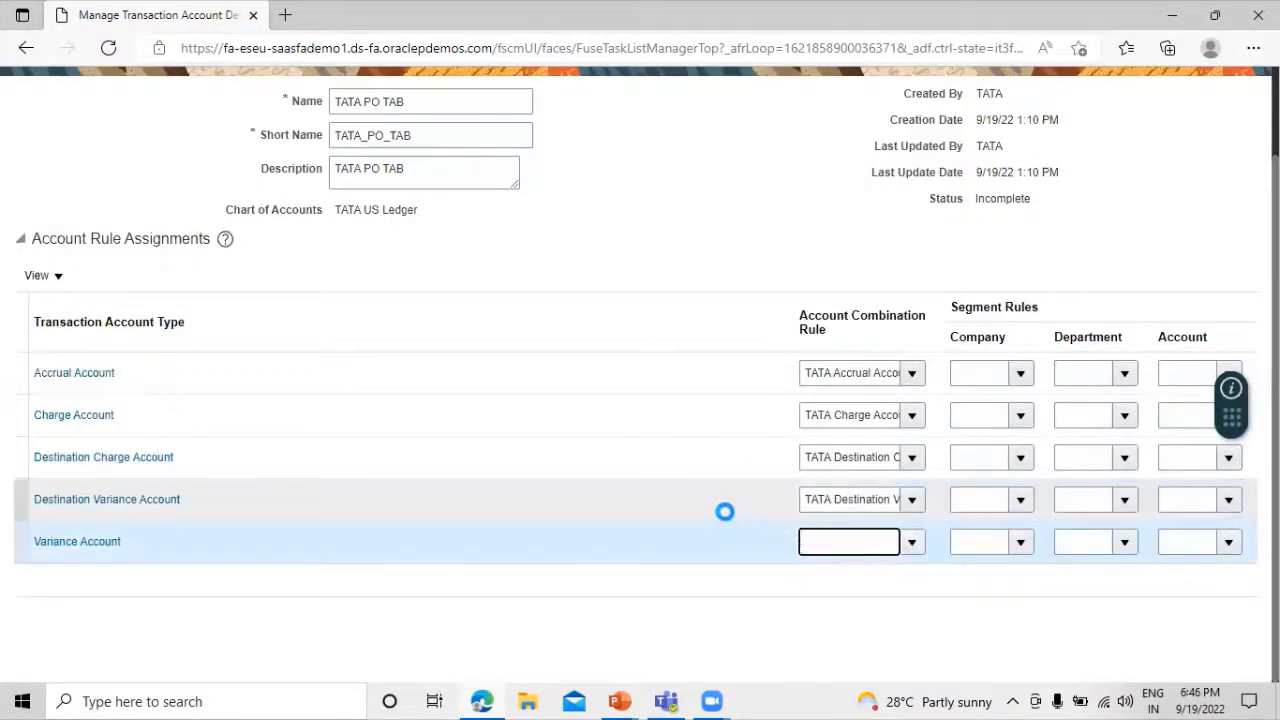
click(824, 491)
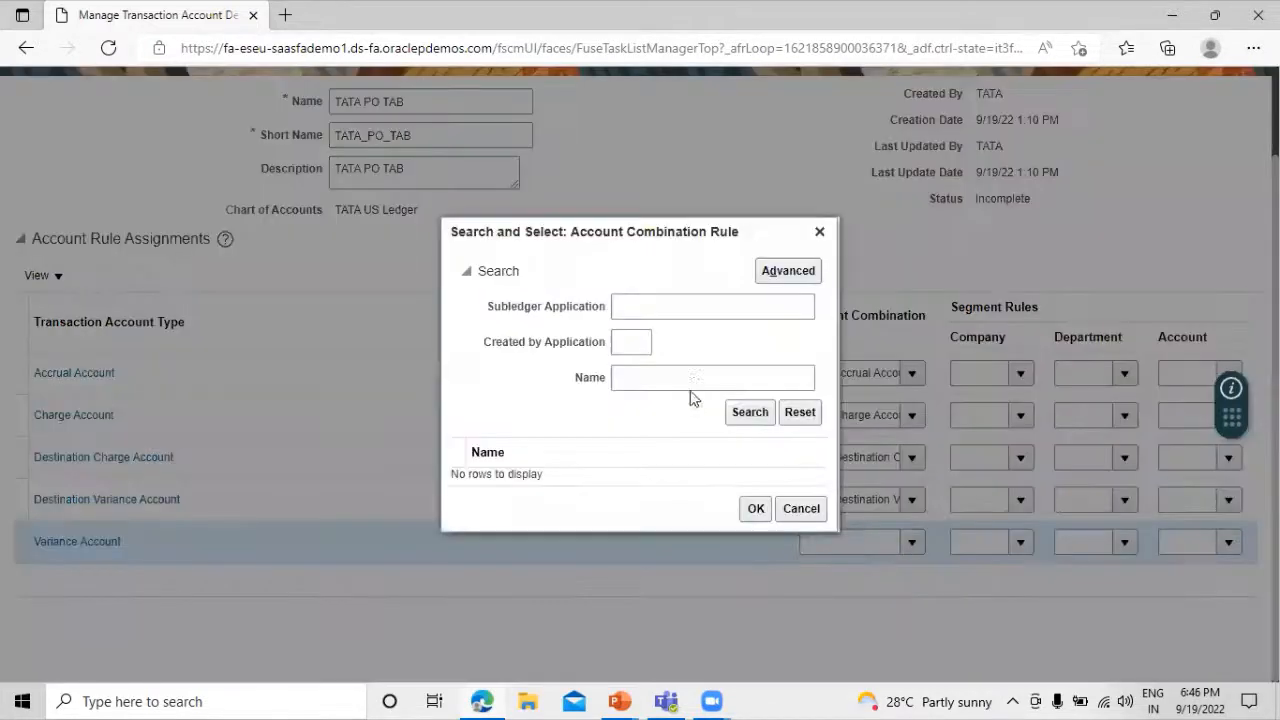
click(691, 380)
text(TA)
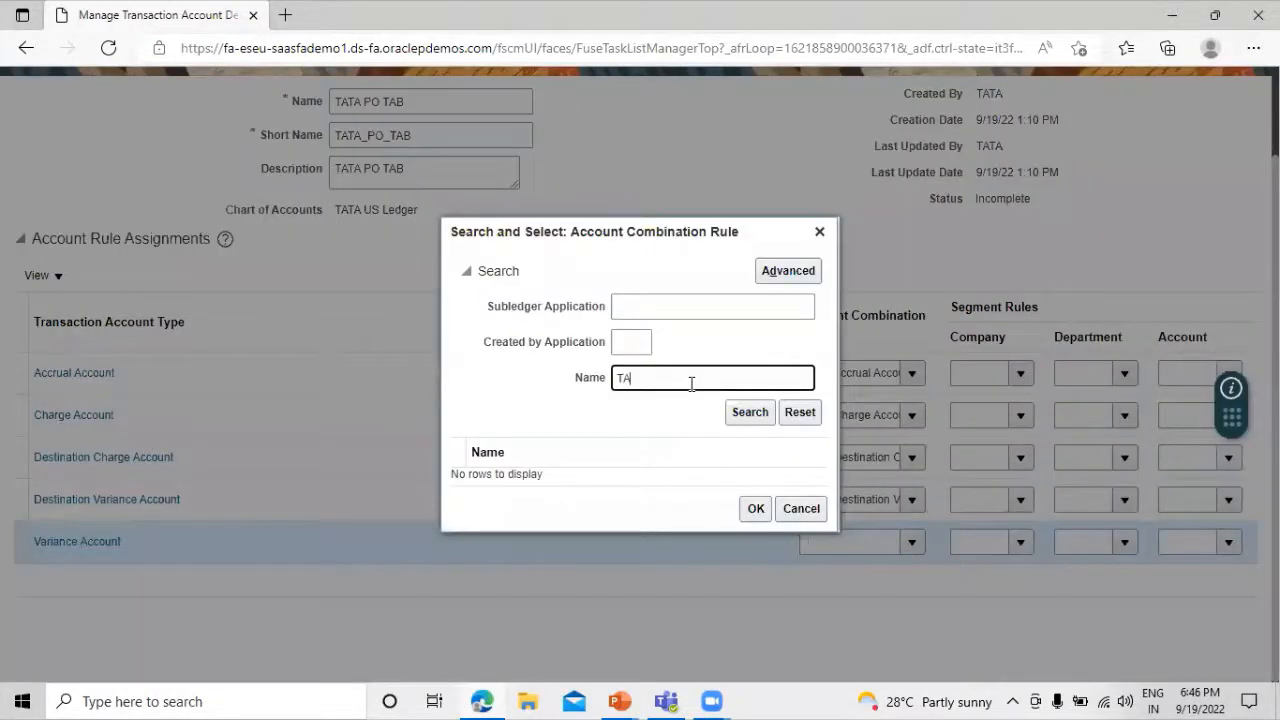
text(TA)
click(749, 412)
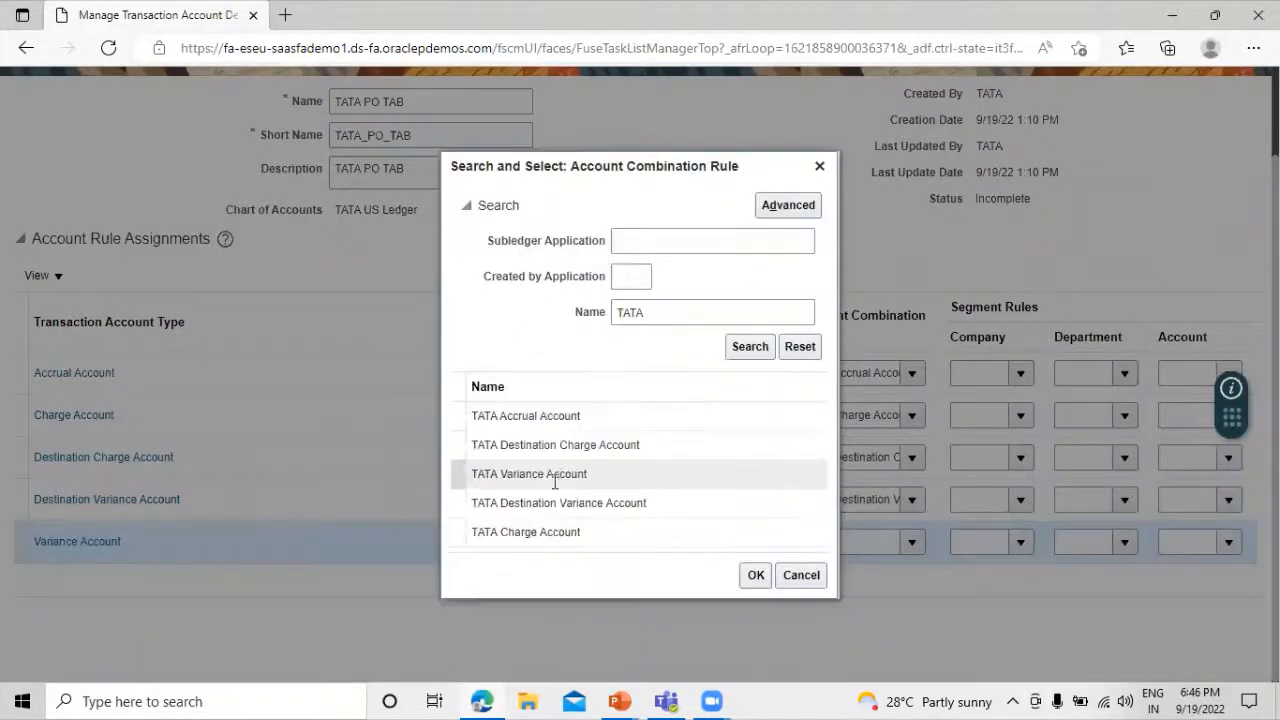
click(558, 473)
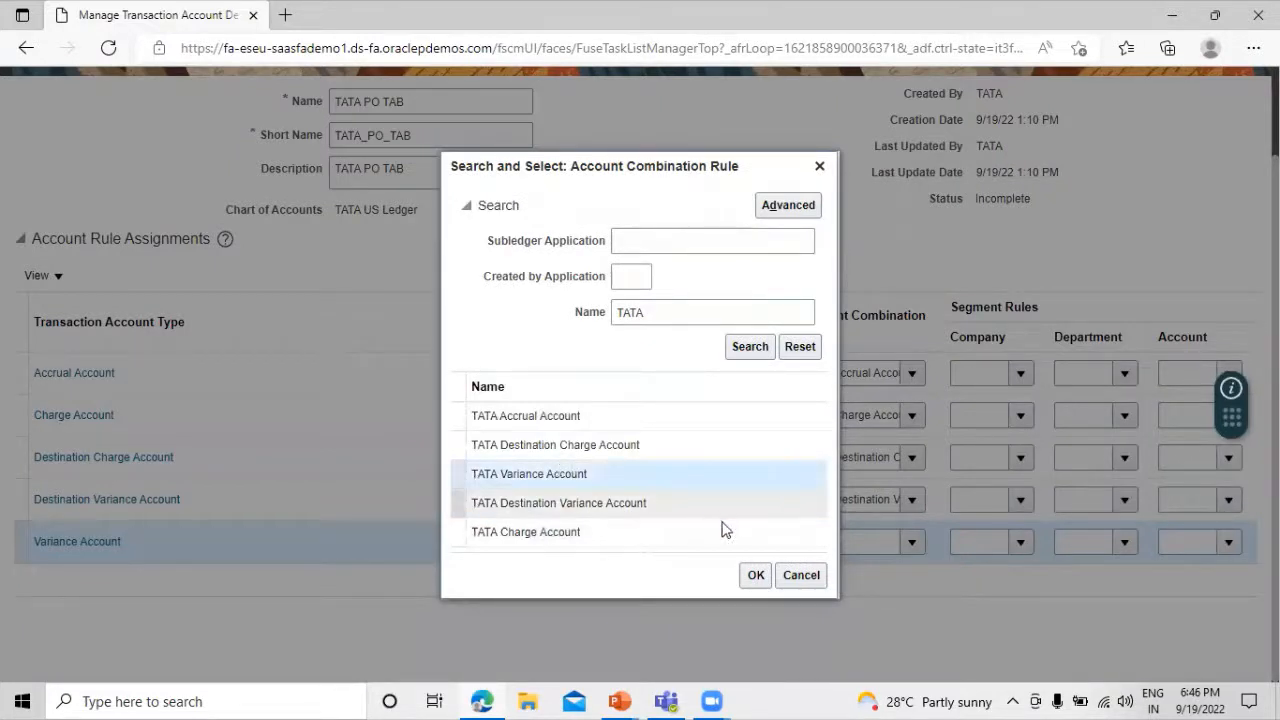
click(756, 575)
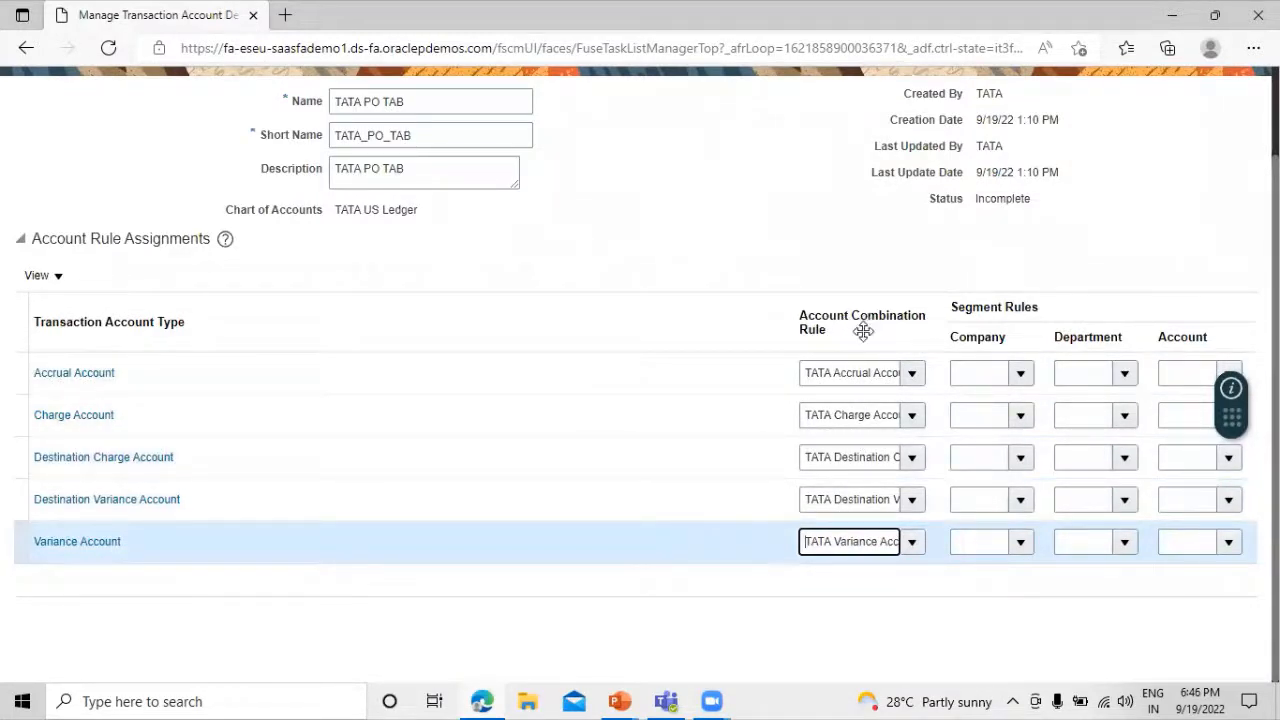
scroll(1006, 497, up, 1)
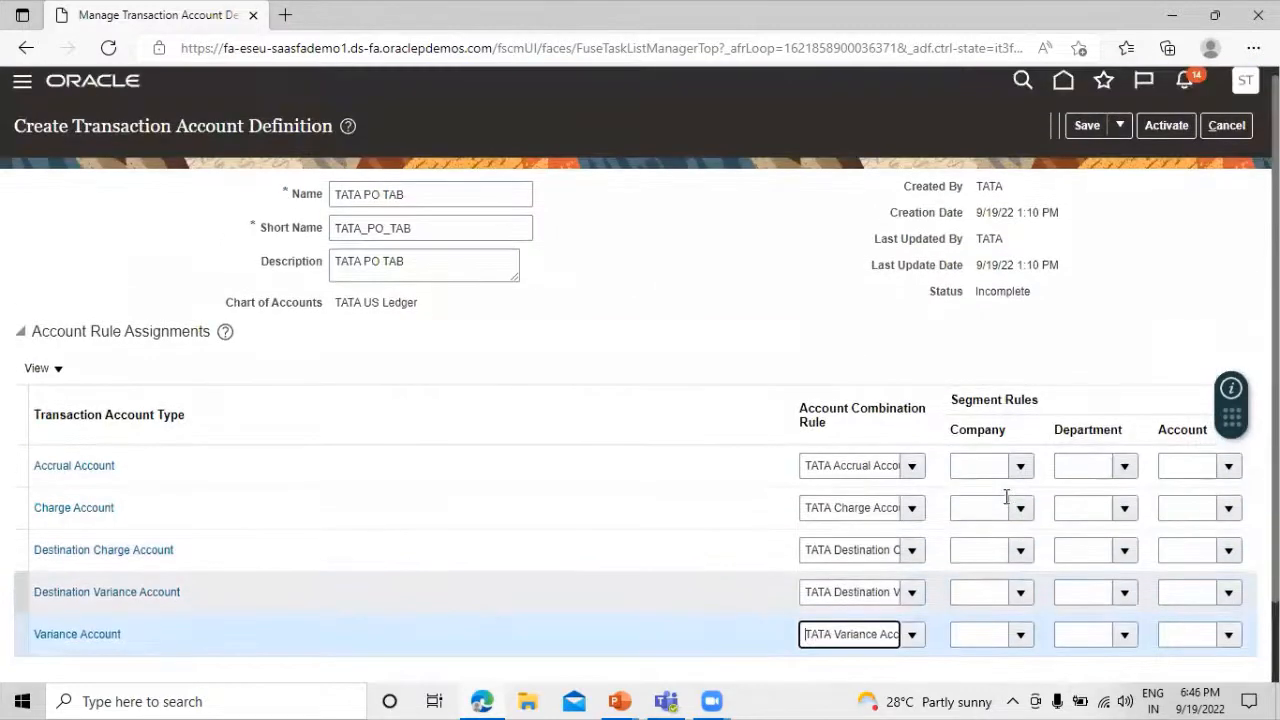
Activate the TATA PO TAB transaction account definition, acknowledge the confirmation, and return to the implementation project
scroll(1008, 449, down, 1)
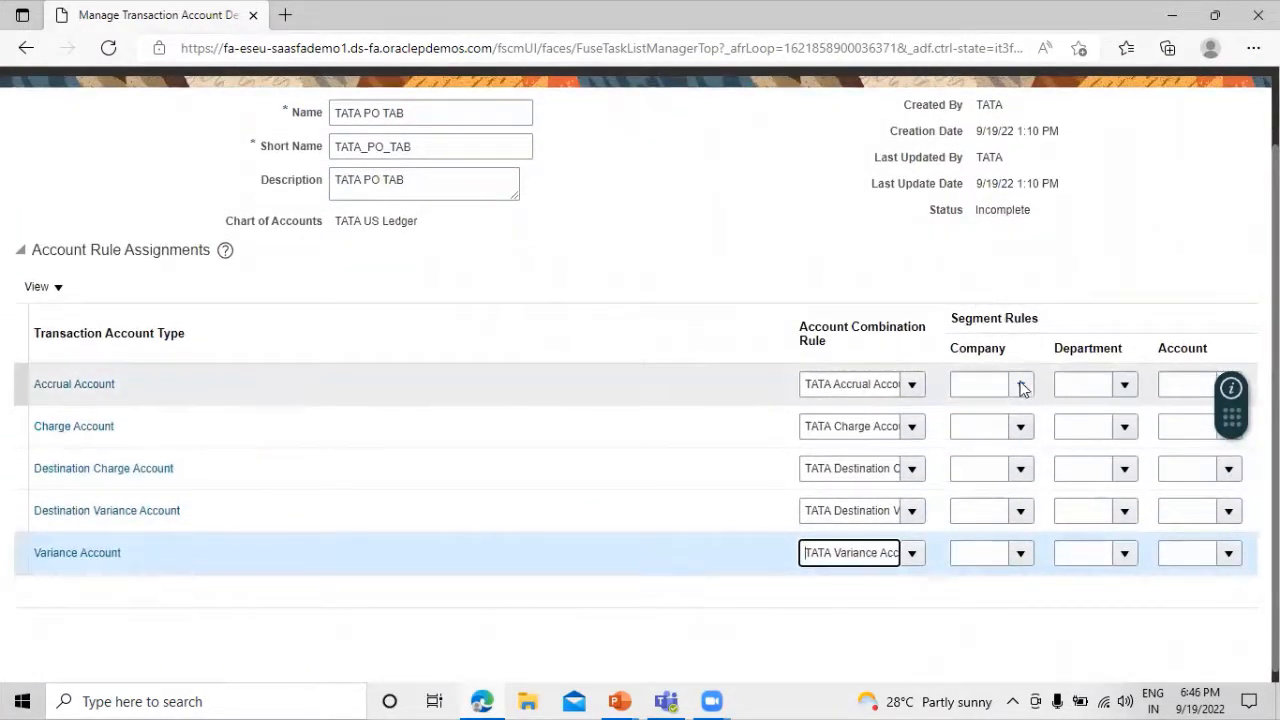
scroll(1120, 457, down, 1)
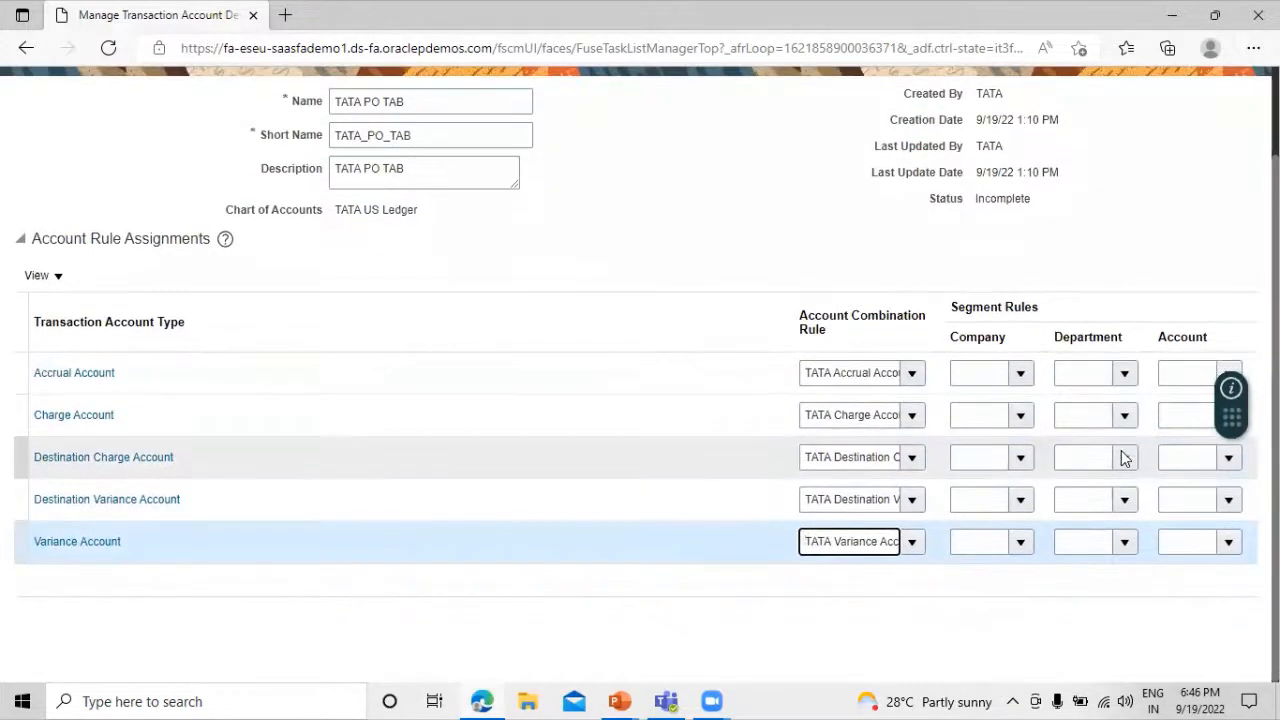
scroll(1060, 470, up, 1)
scroll(1014, 440, down, 1)
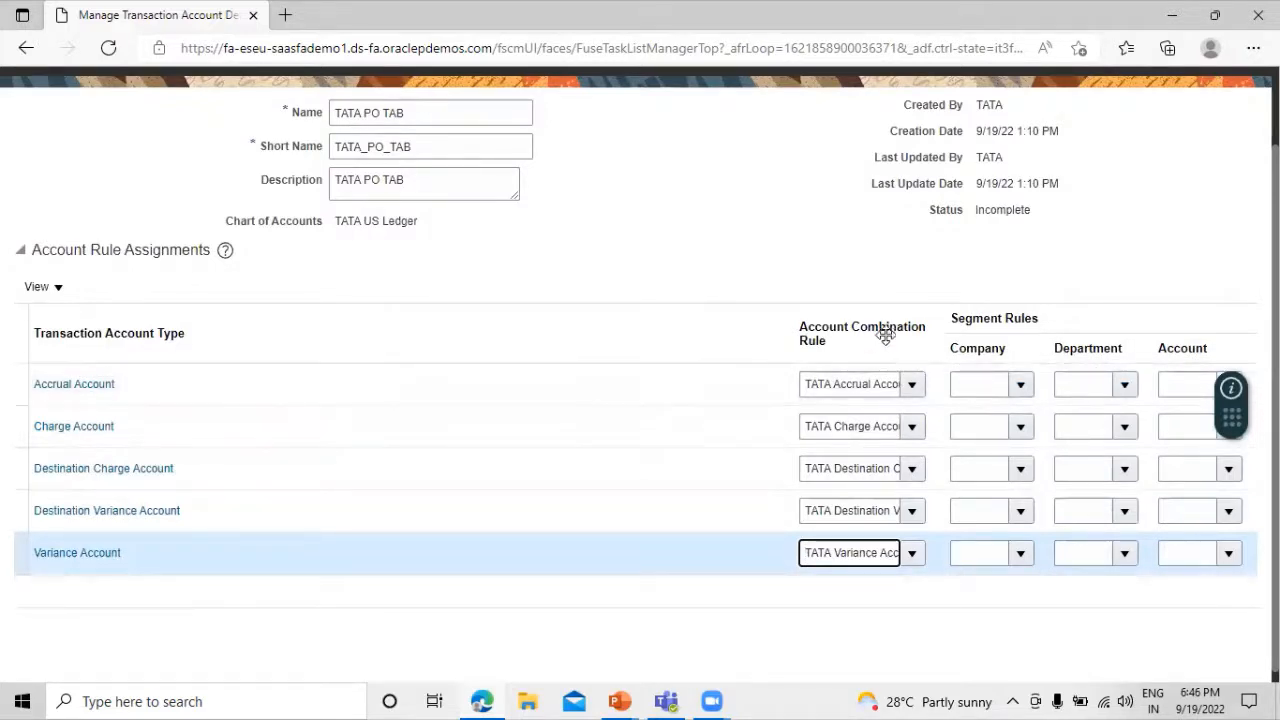
scroll(730, 420, up, 1)
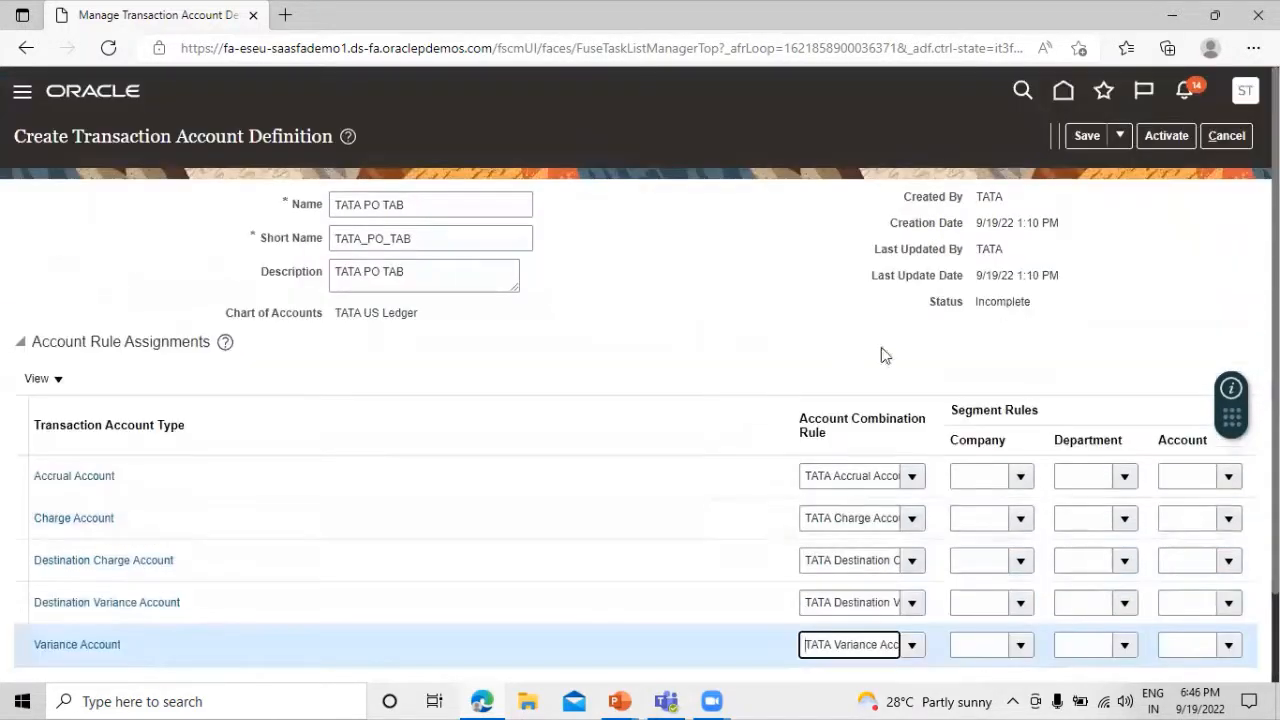
scroll(1068, 477, down, 1)
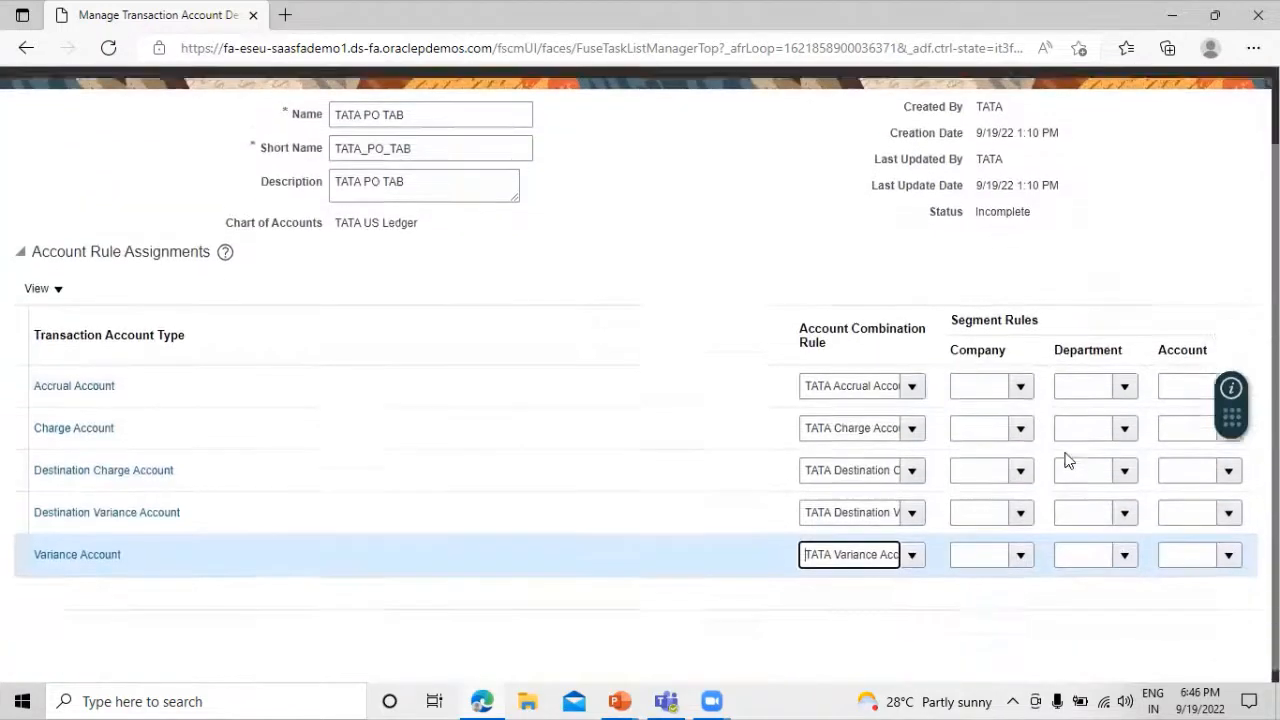
scroll(1066, 457, up, 1)
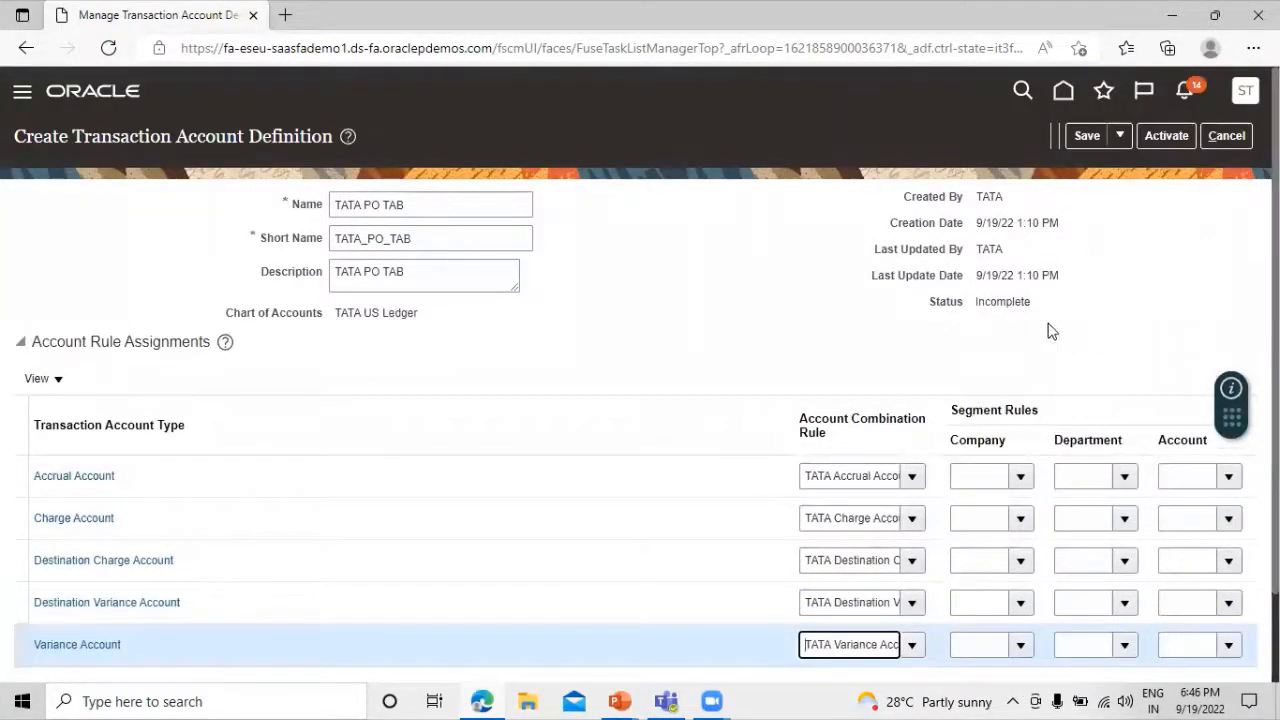
click(1162, 135)
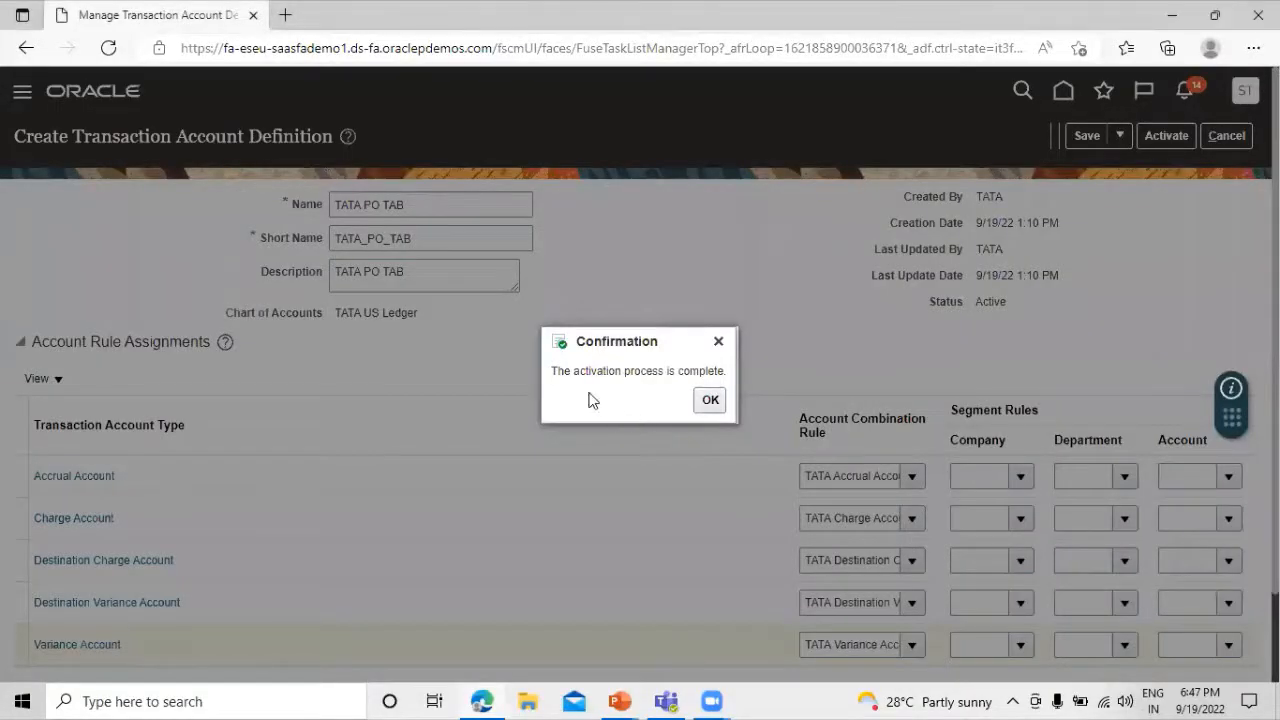
click(710, 400)
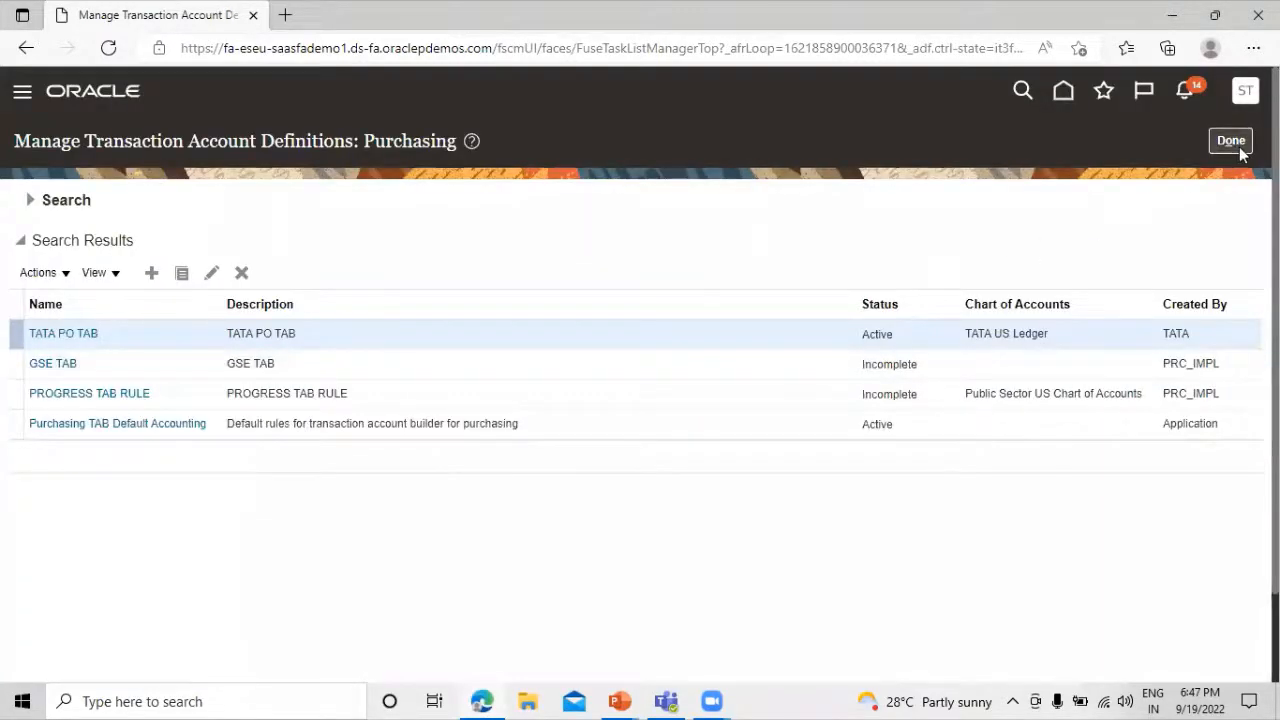
click(1239, 147)
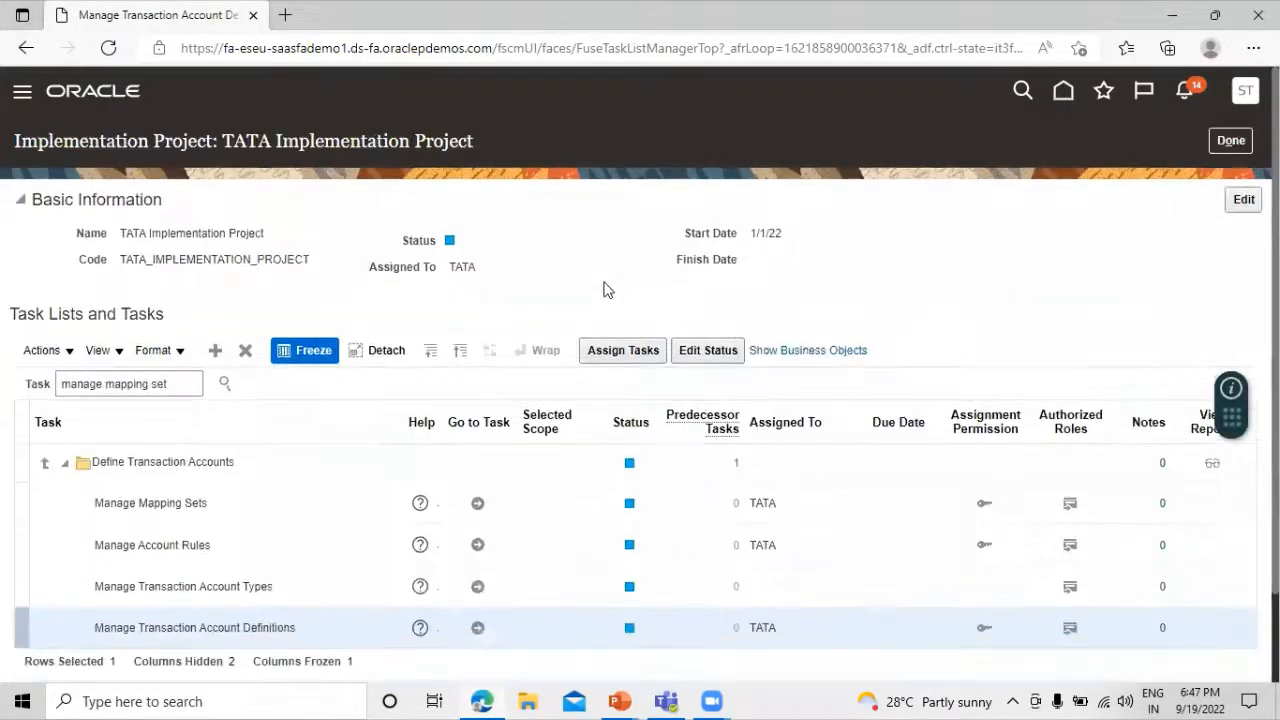
Switch to the presentation to check the PO TAB setup list, and return to the implementation project
key(alt+Tab)
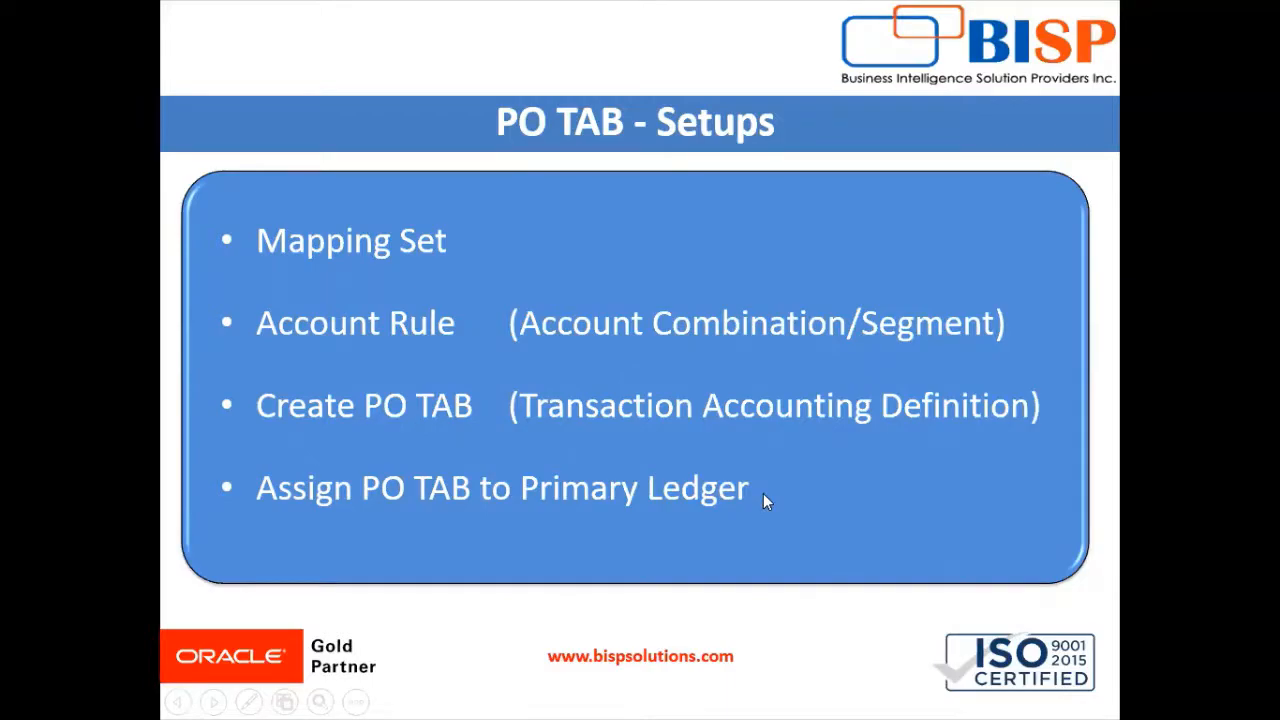
key(alt+Tab)
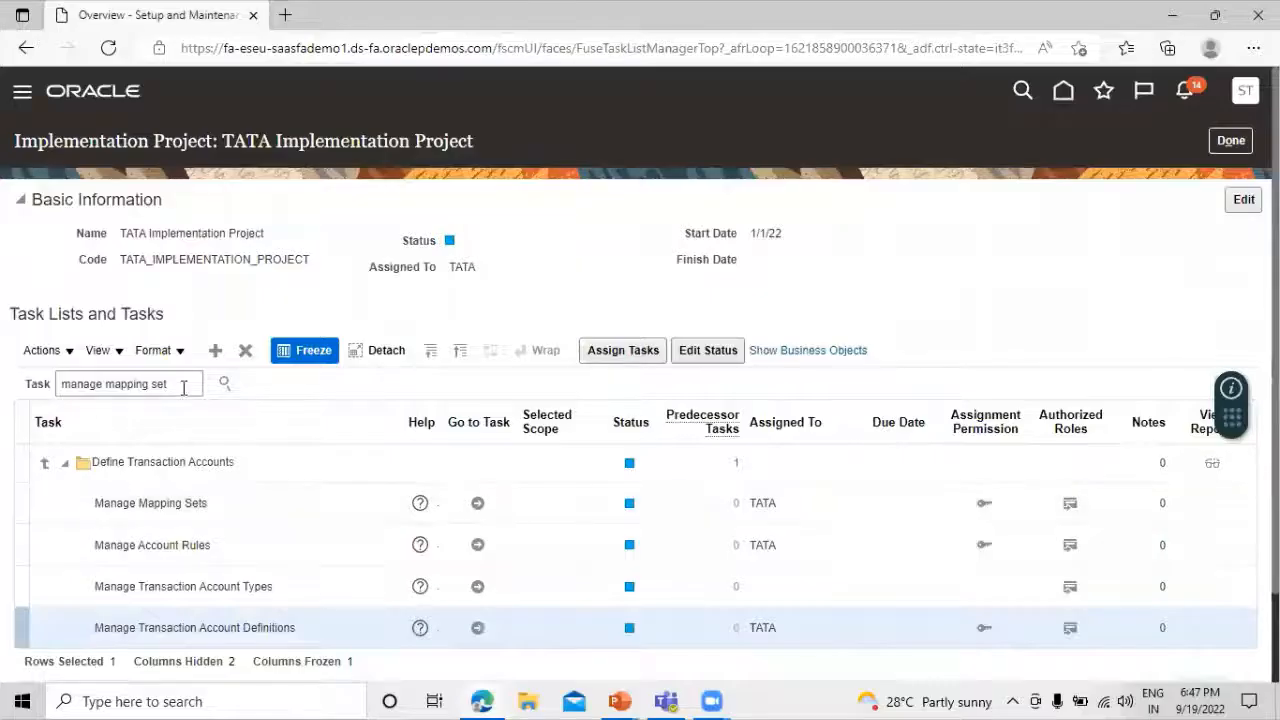
Try to find the subledger accounting task by searching the project tasks for MANAGE SUB LEDGER ACCOU
drag(183, 388, 5, 385)
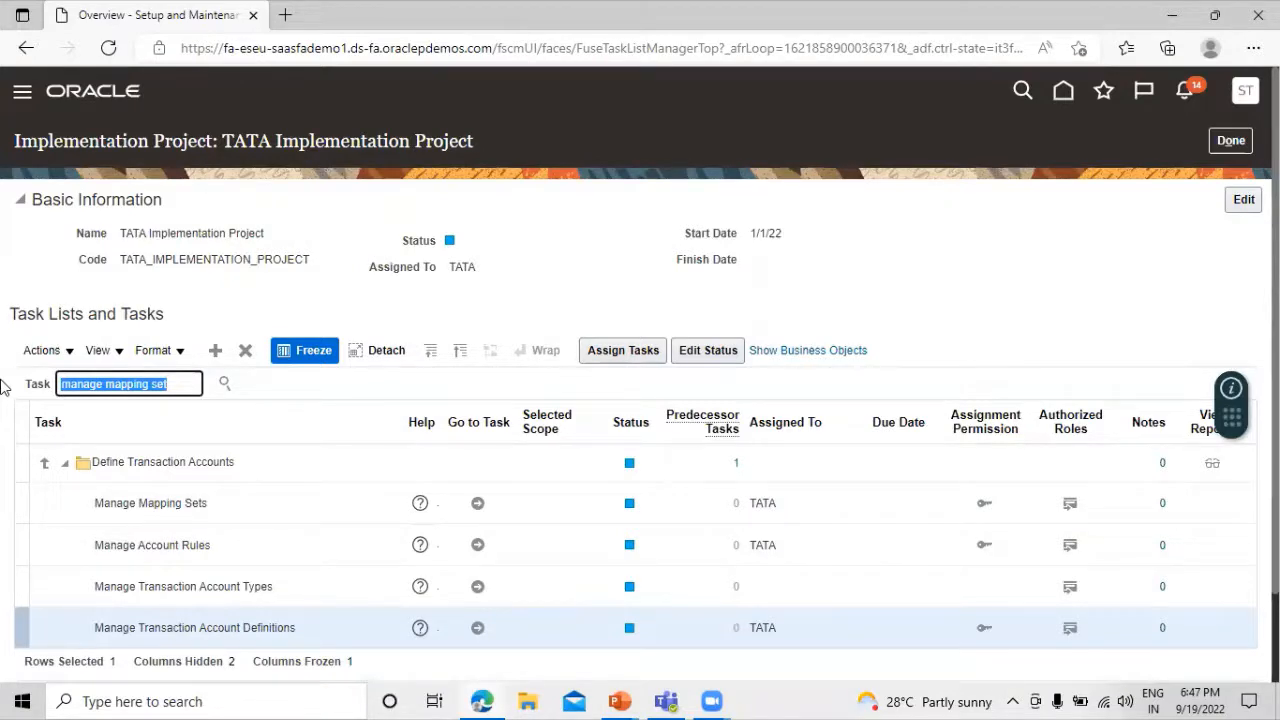
key(BackSpace)
text(MANAGE)
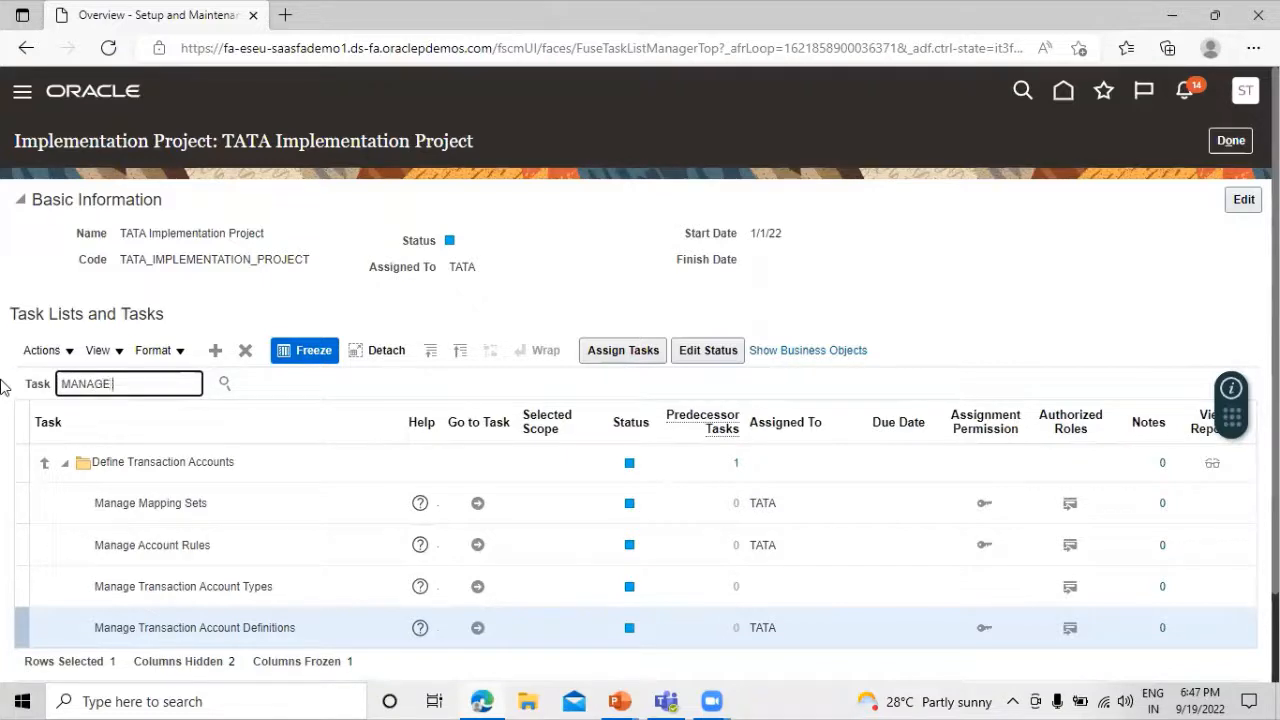
text( SUB)
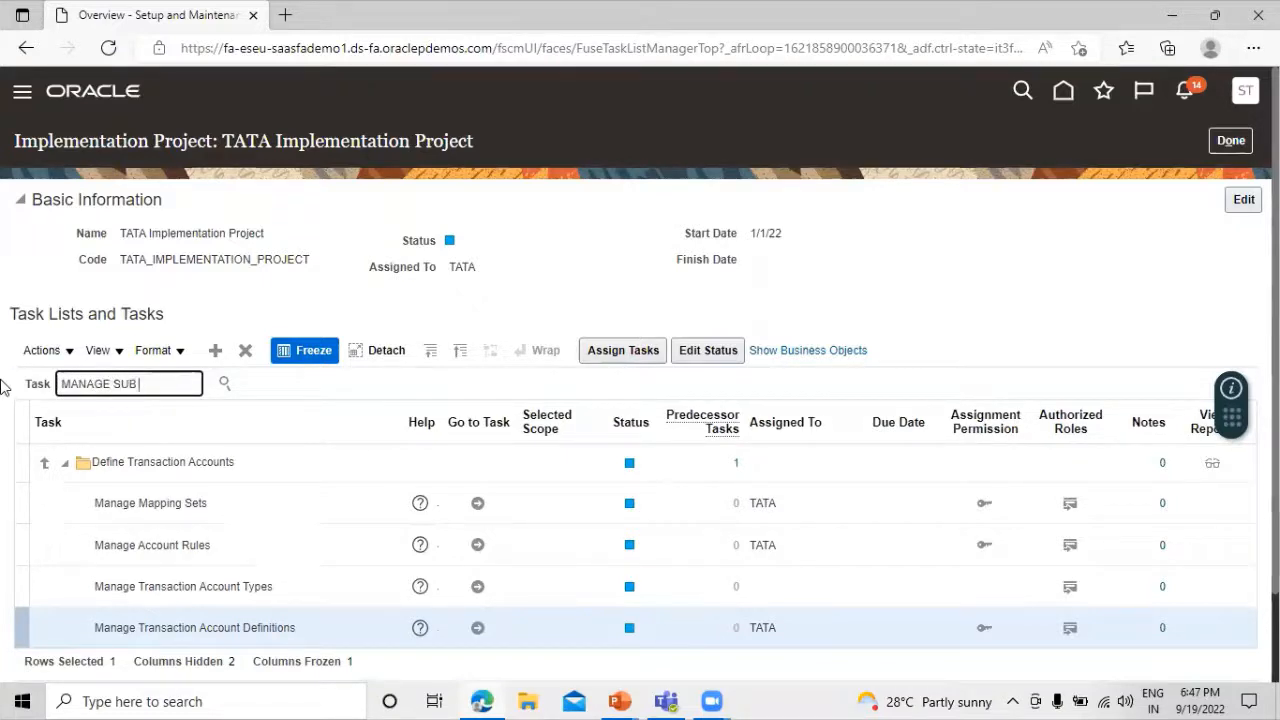
text( LEG)
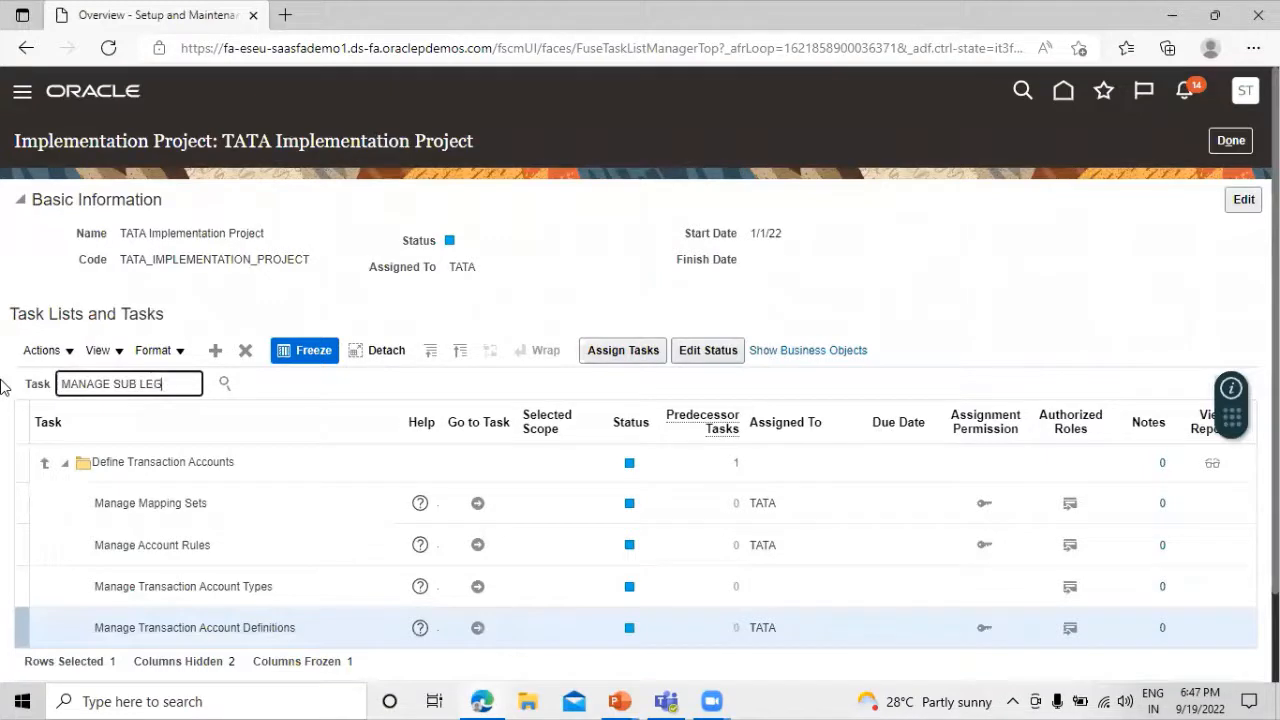
key(BackSpace)
text(DGER ACCOU)
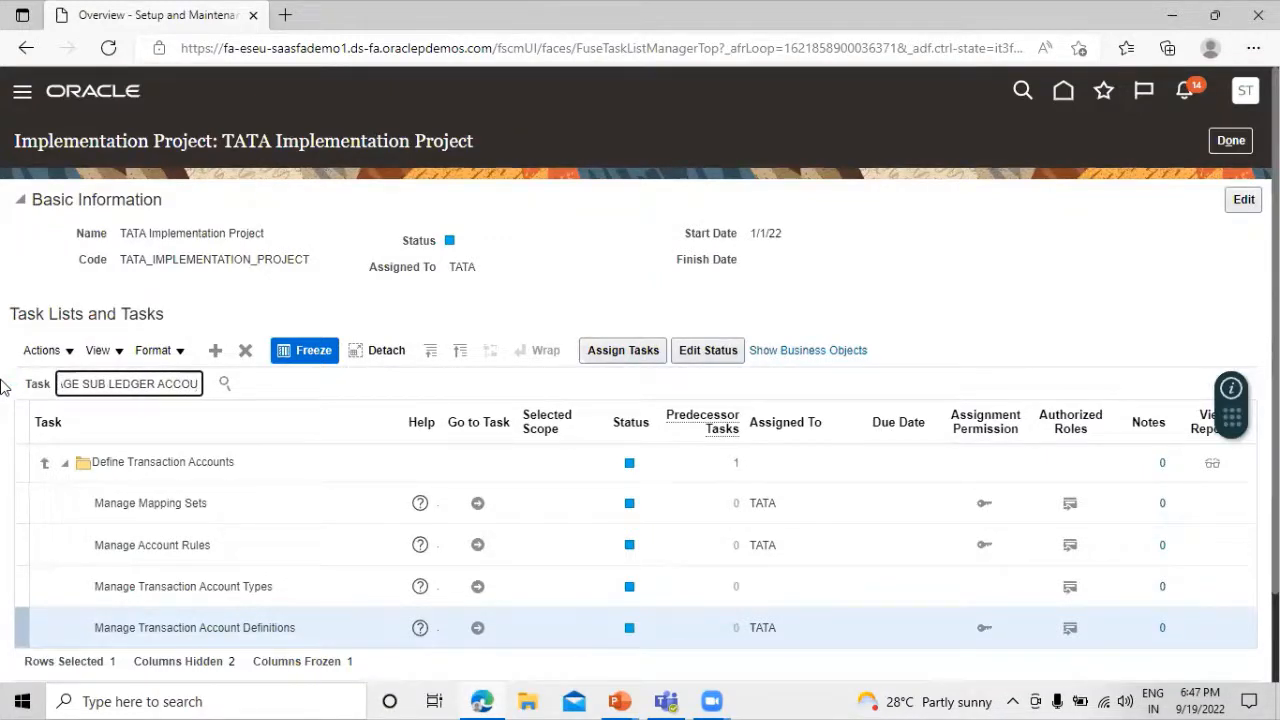
key(Return)
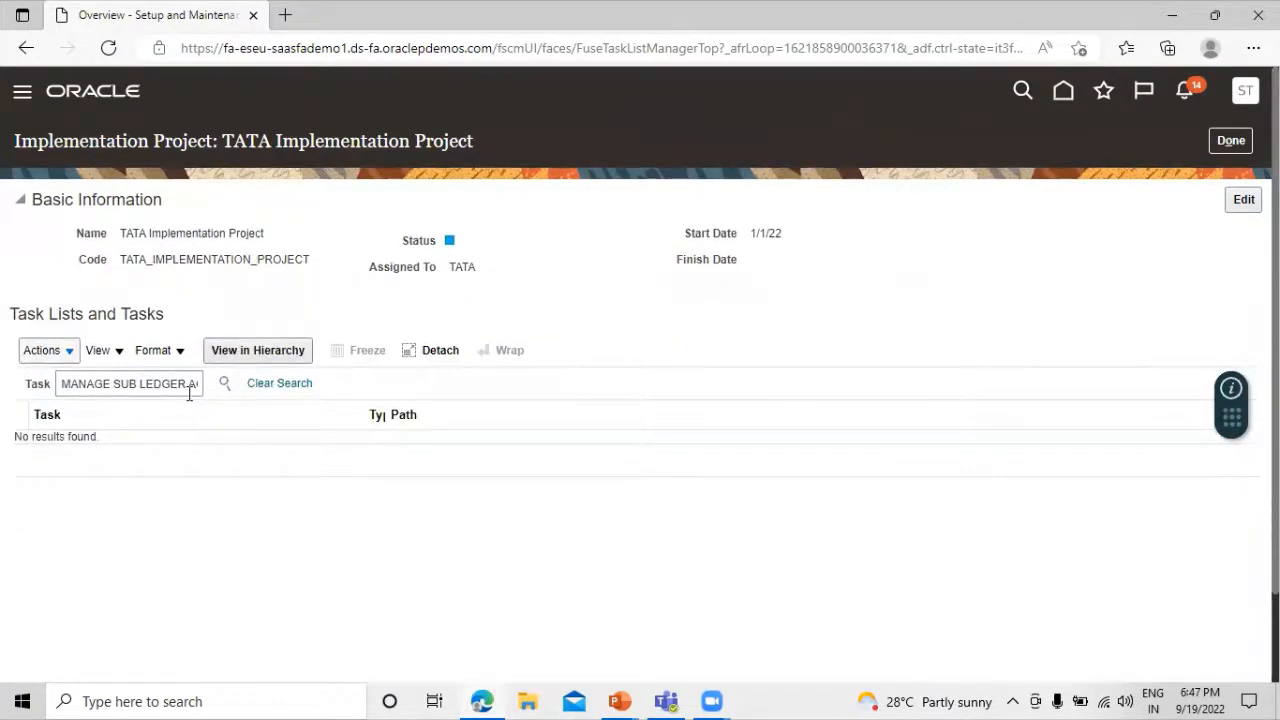
click(189, 386)
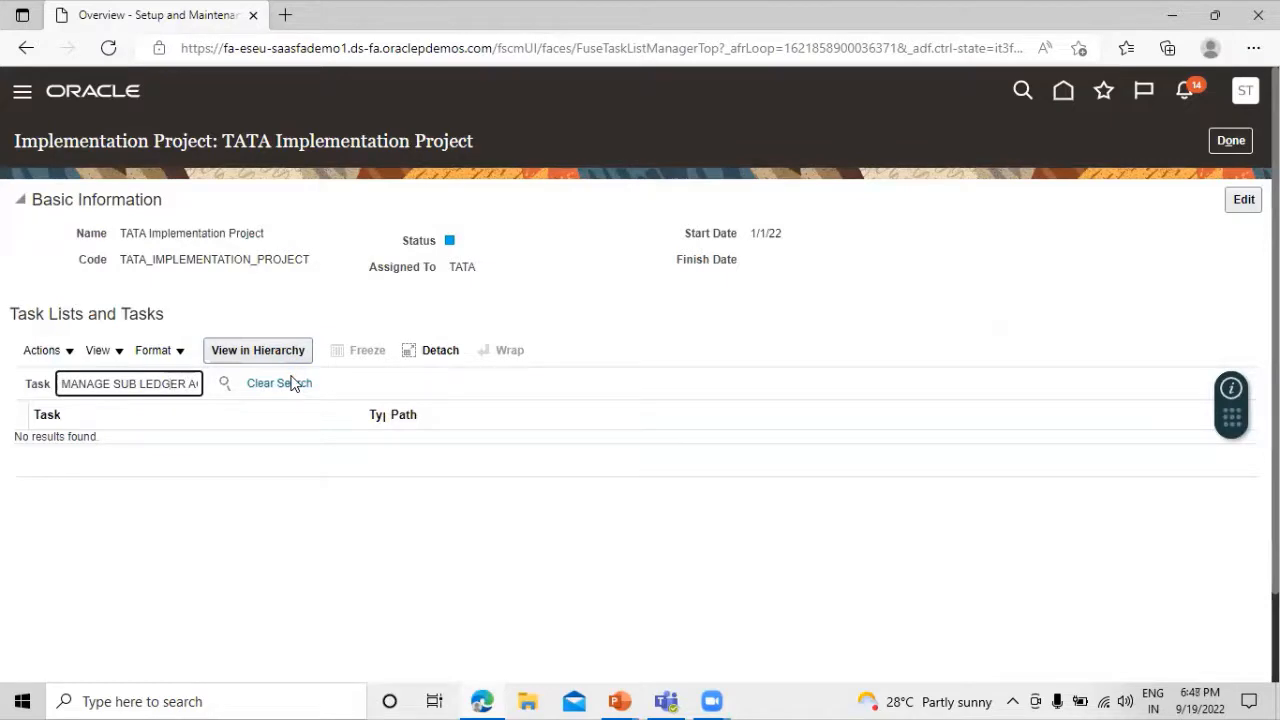
text(ACCOU)
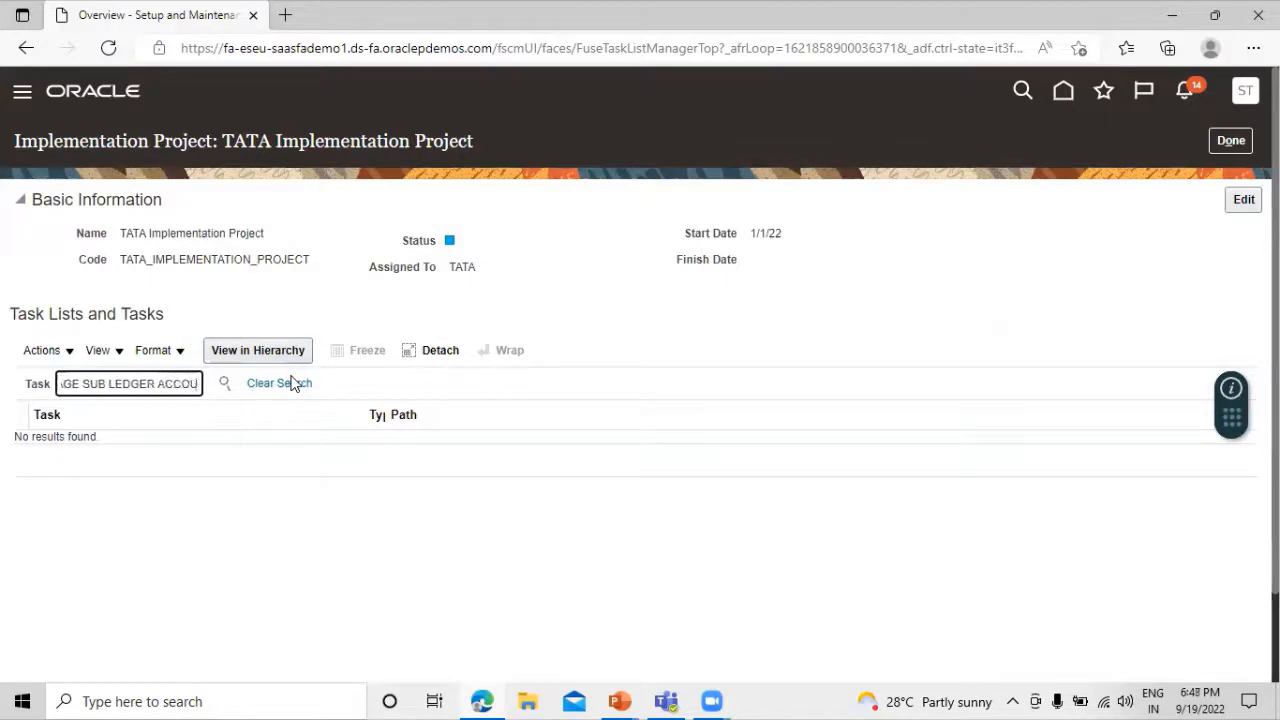
key(Home)
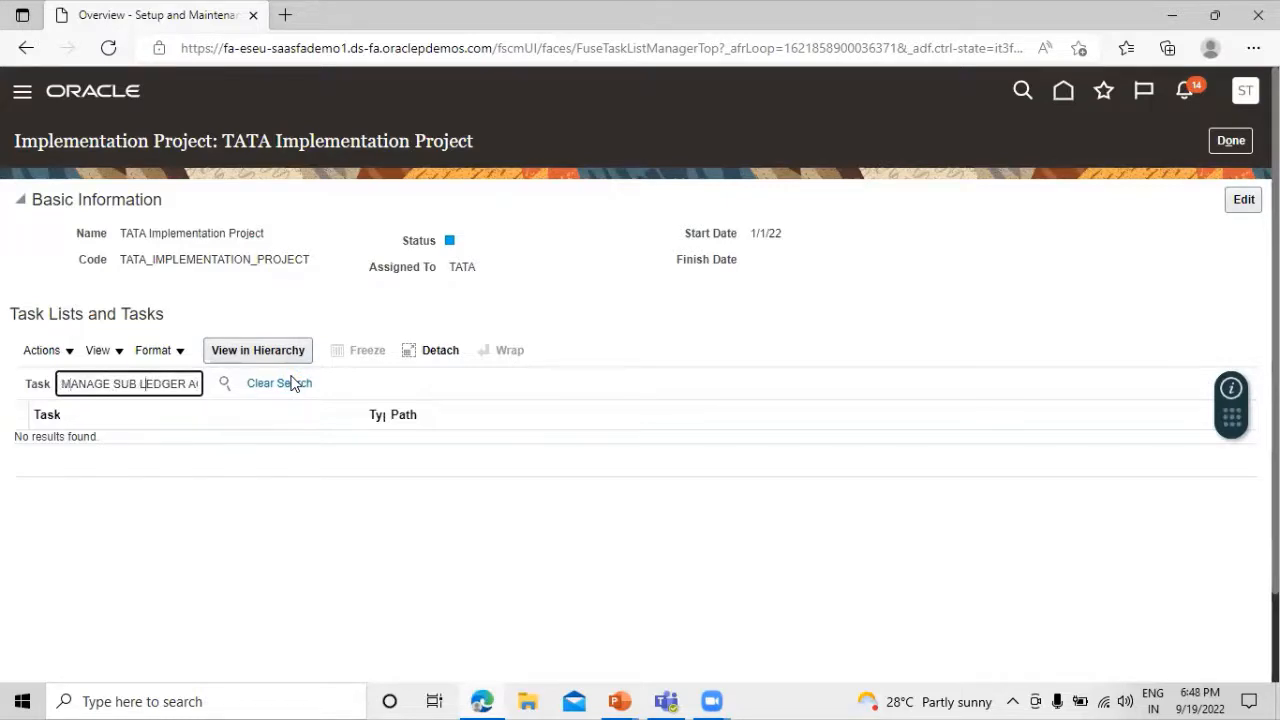
key(End)
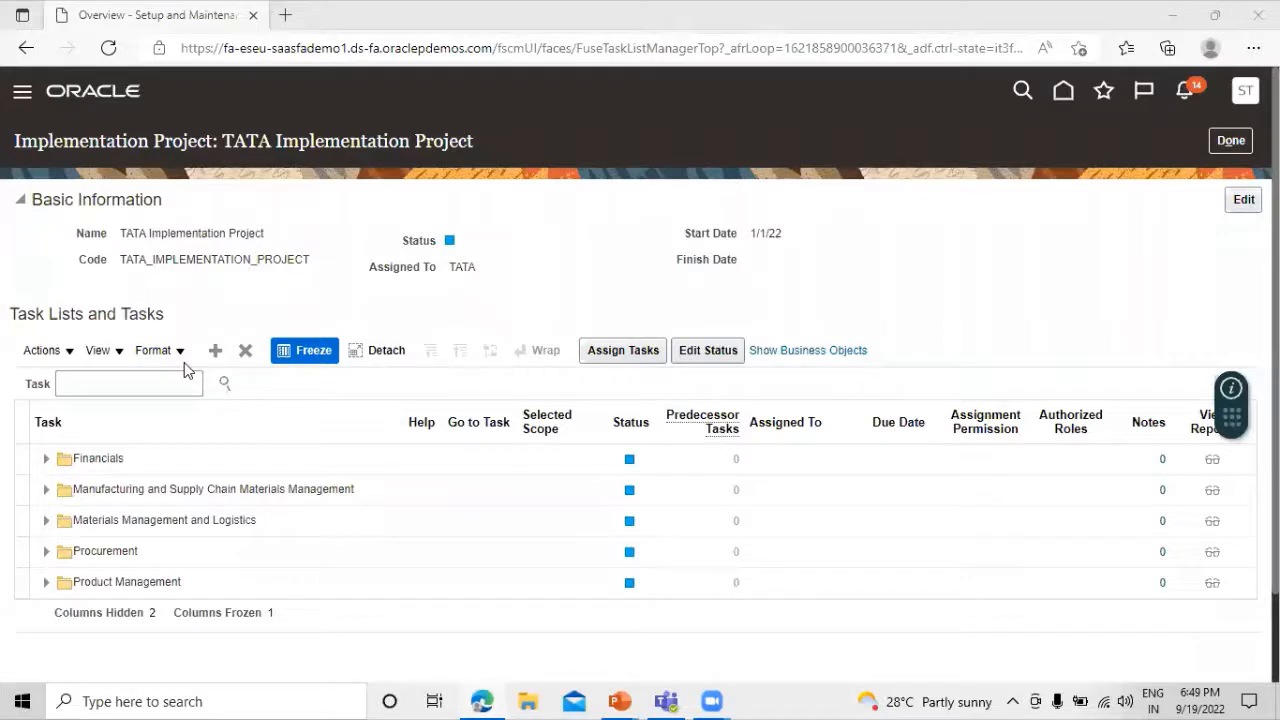
Search the implementation project tasks for MANAGE SUBLEDGER ACCOUNTING OPTION
click(110, 383)
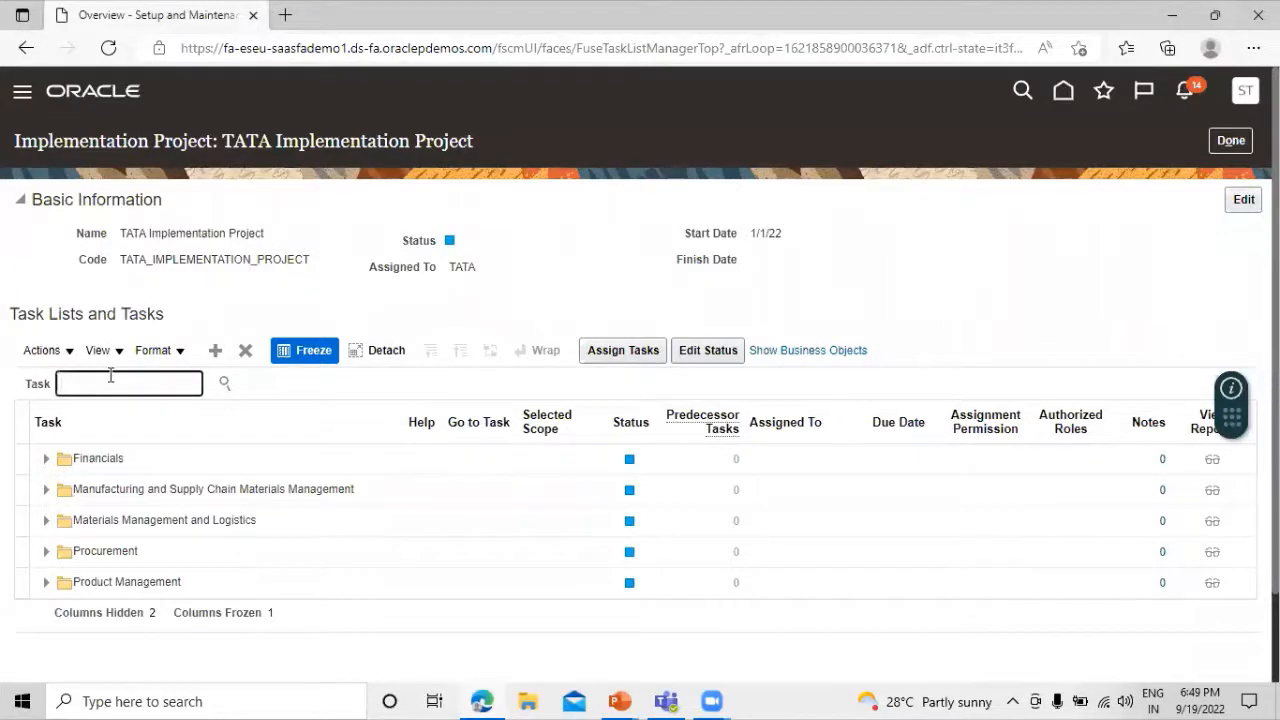
text(MANAGES)
text(UBLEDGER)
text( ACCOUNTING)
text( OPTION)
key(Return)
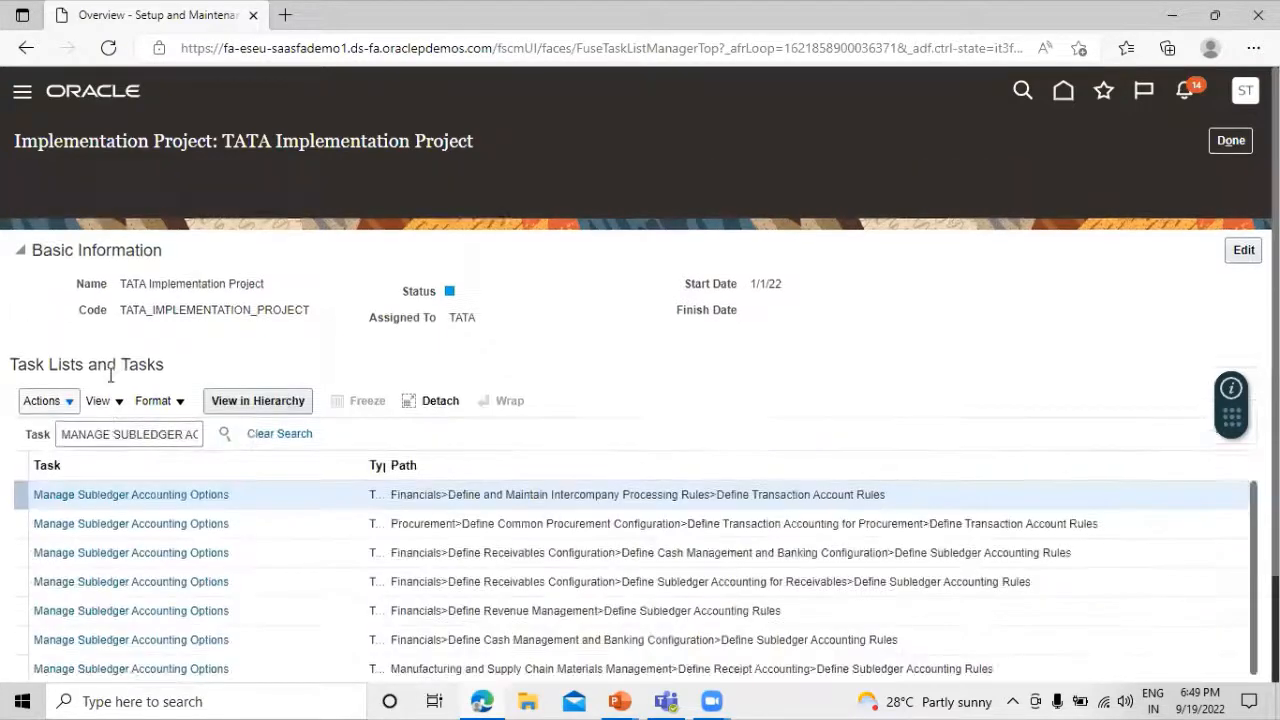
Go to the Manage Subledger Accounting Options task listed under Procurement > Define Common Procurement Configuration > Define Transaction Accounting for Procurement
scroll(523, 294, down, 1)
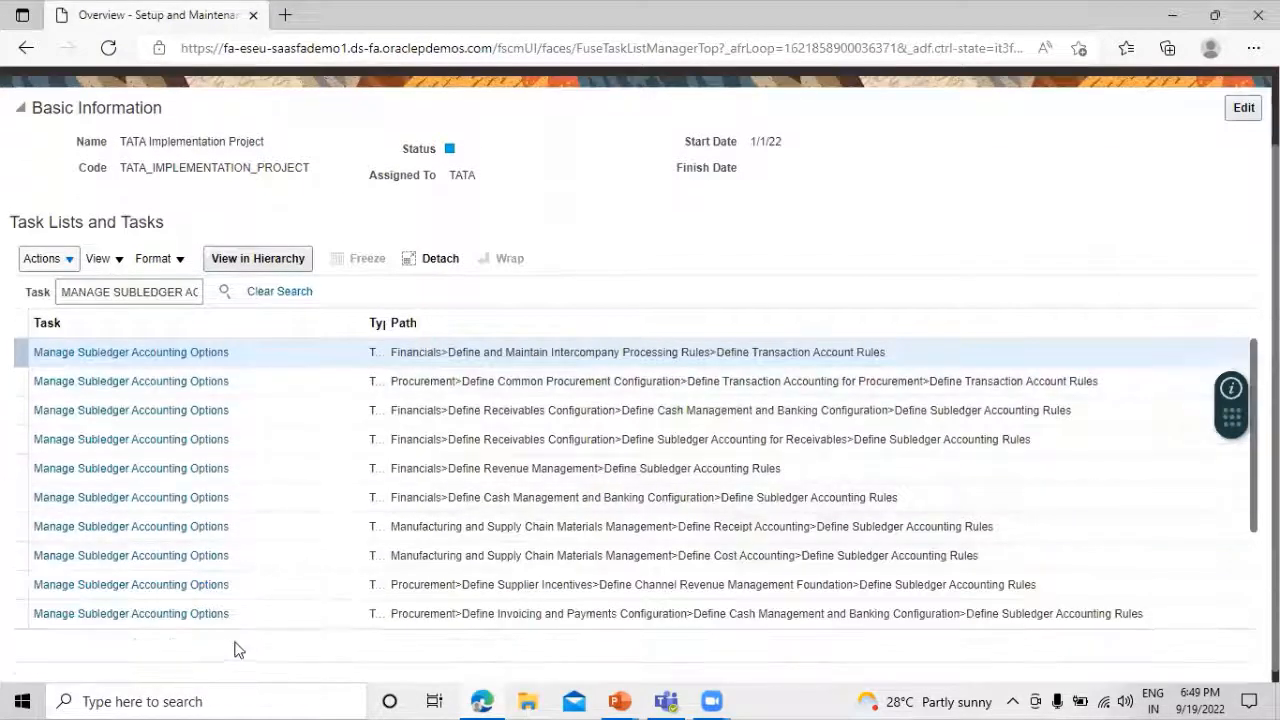
click(135, 381)
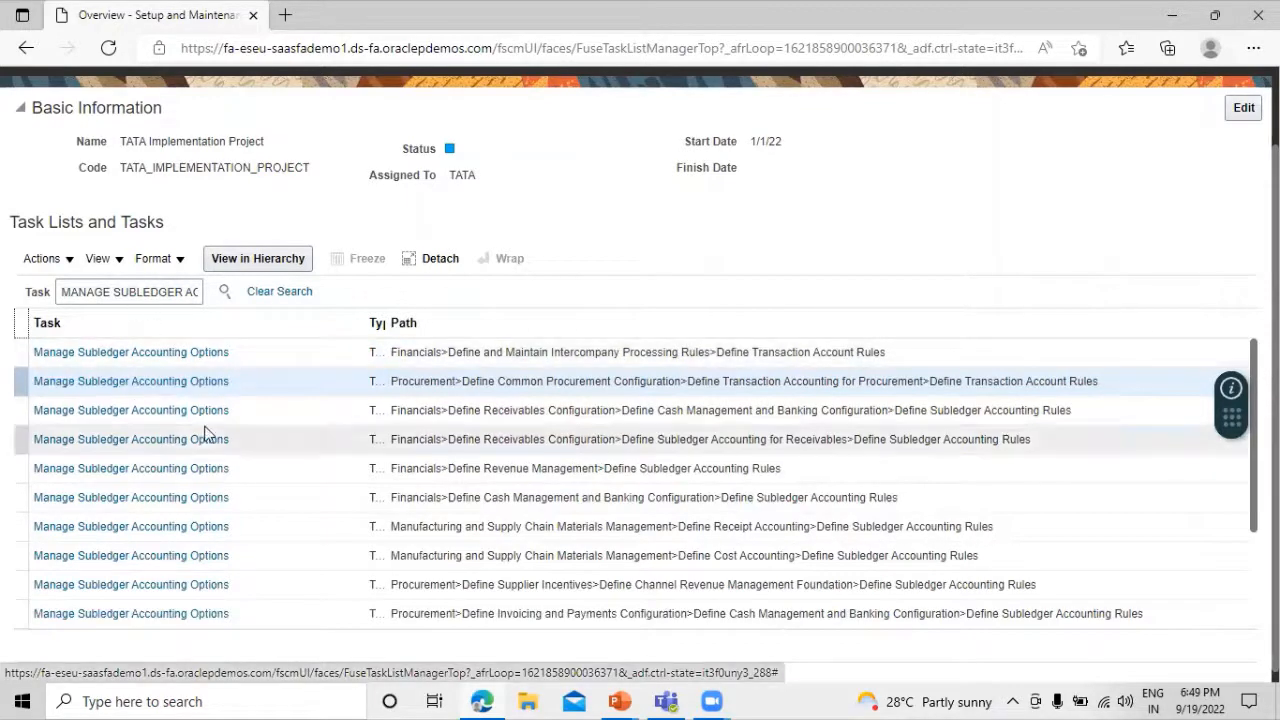
click(178, 384)
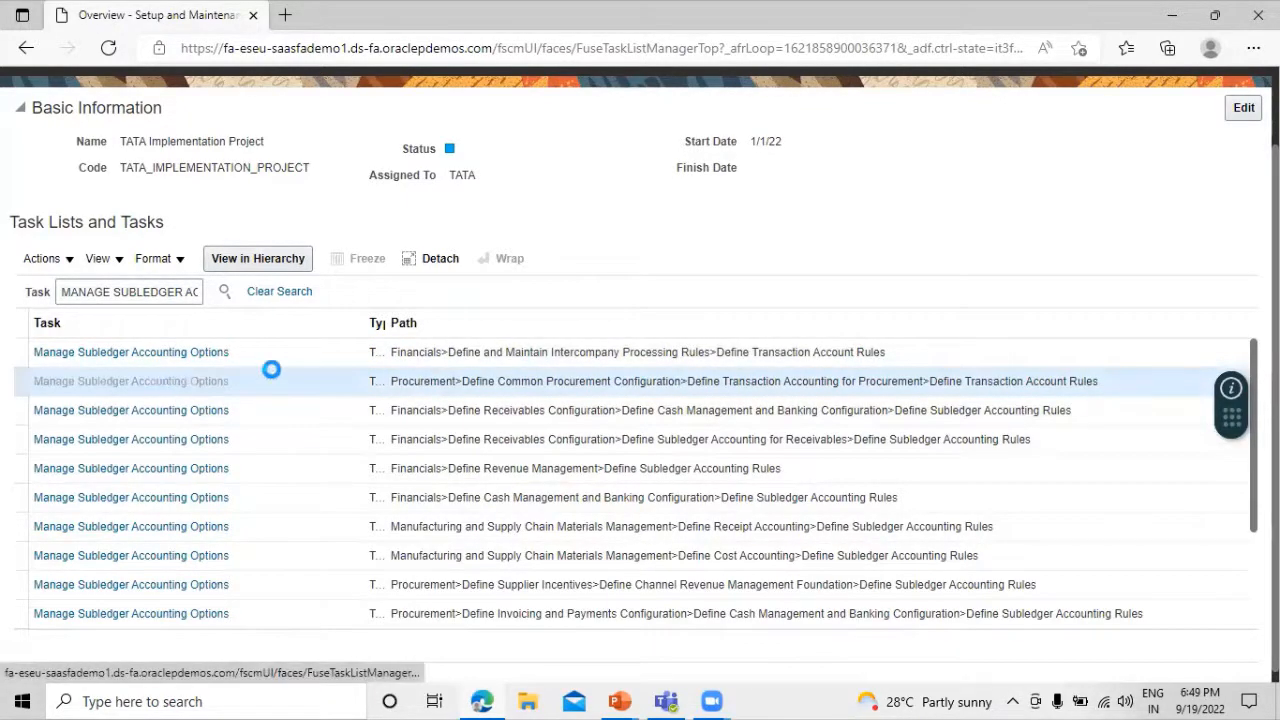
scroll(276, 378, down, 1)
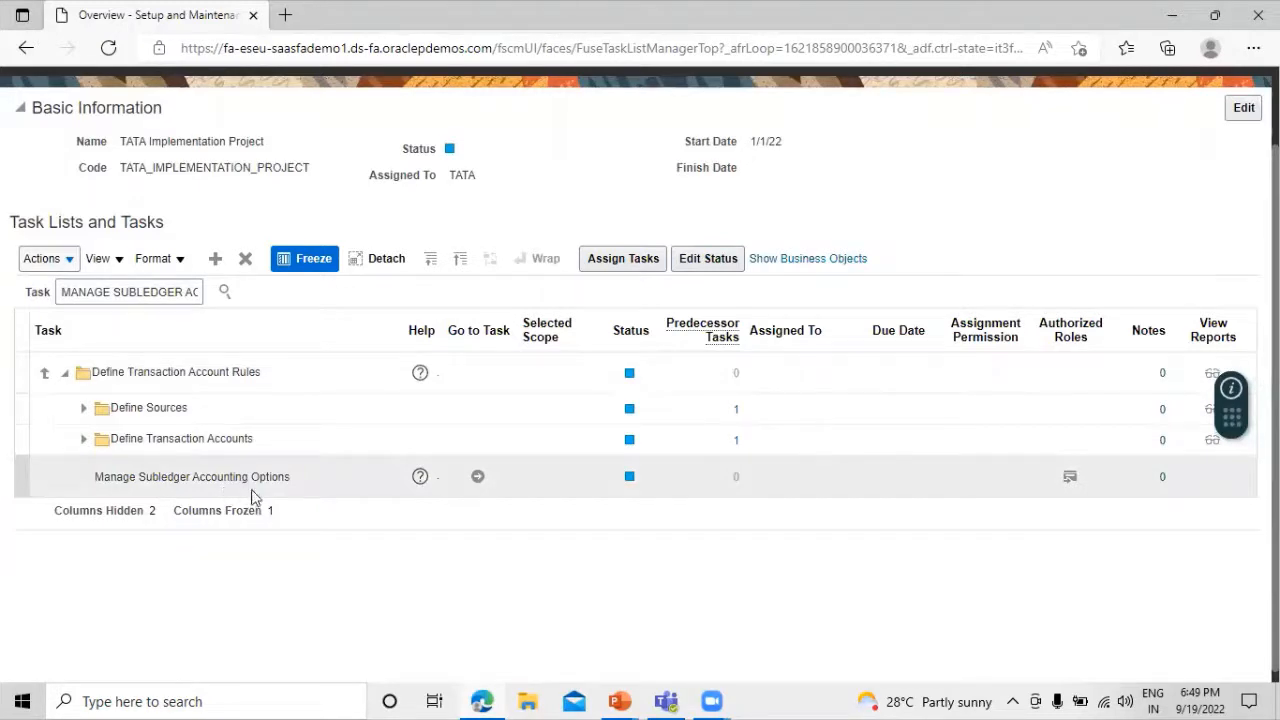
click(479, 478)
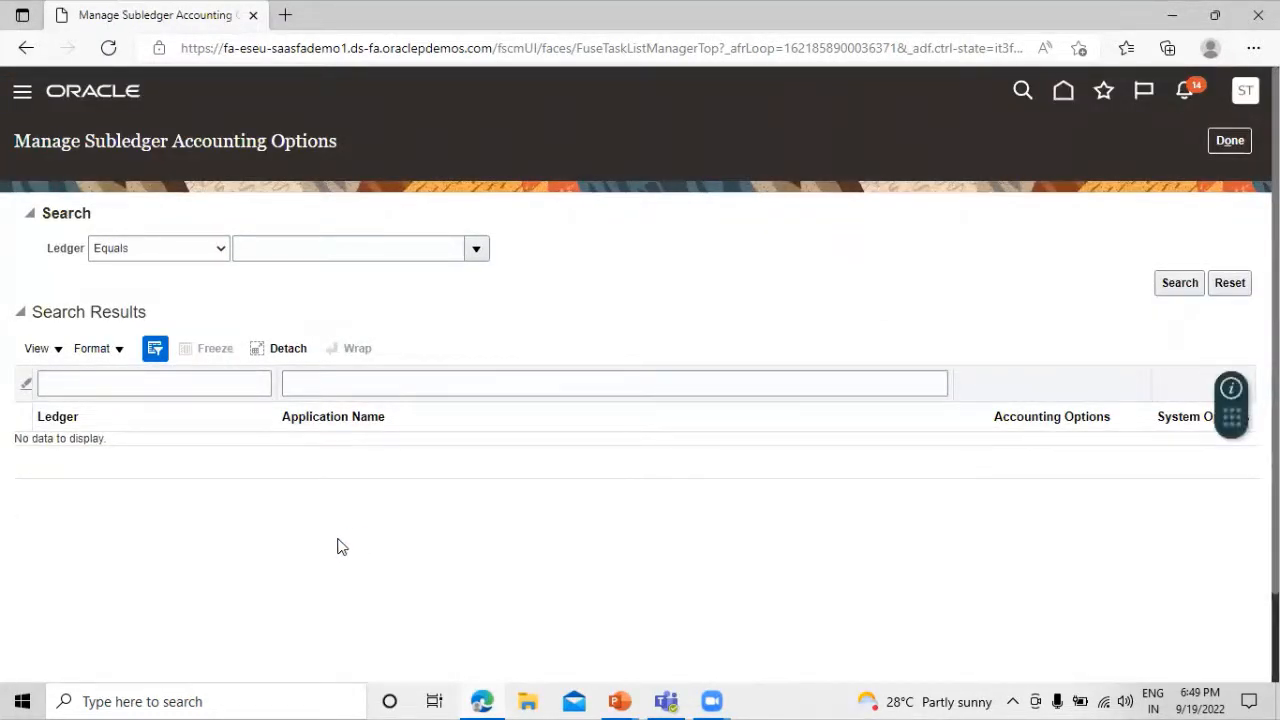
Search the subledger accounting options for ledgers containing TATA and locate the Purchasing application for TATA Primary Ledger
click(272, 244)
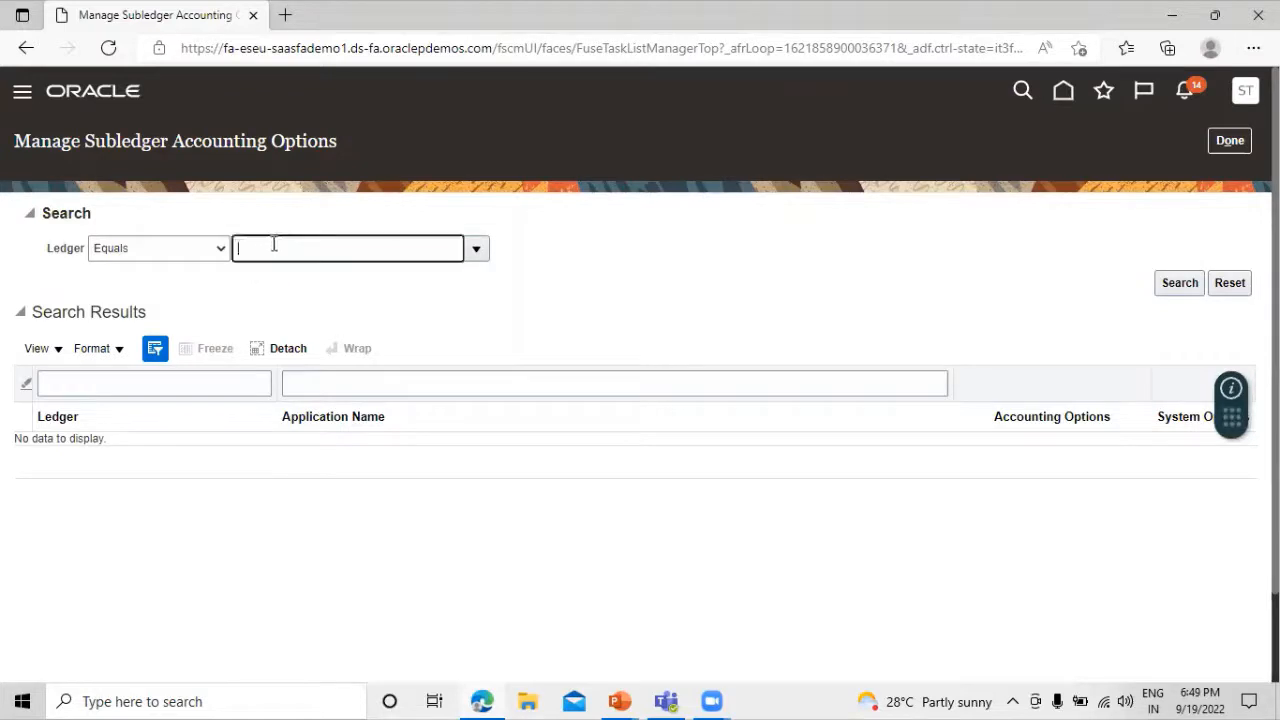
text(TATA)
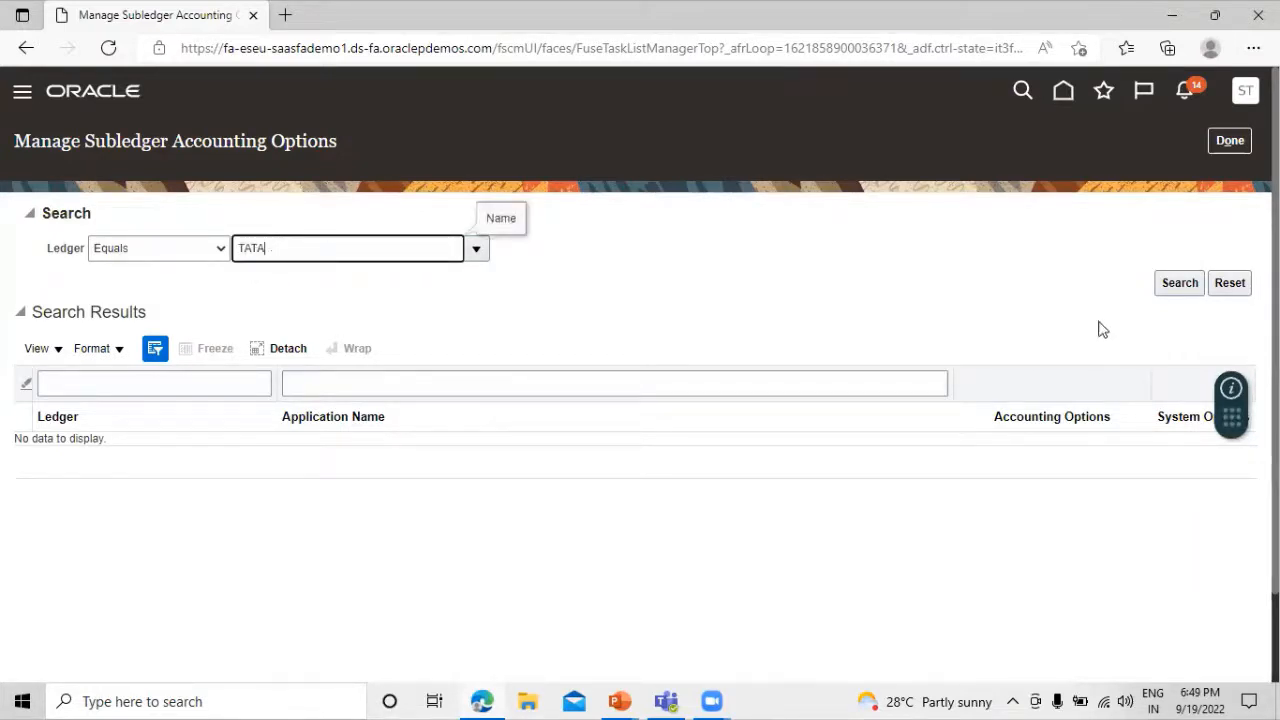
click(1178, 283)
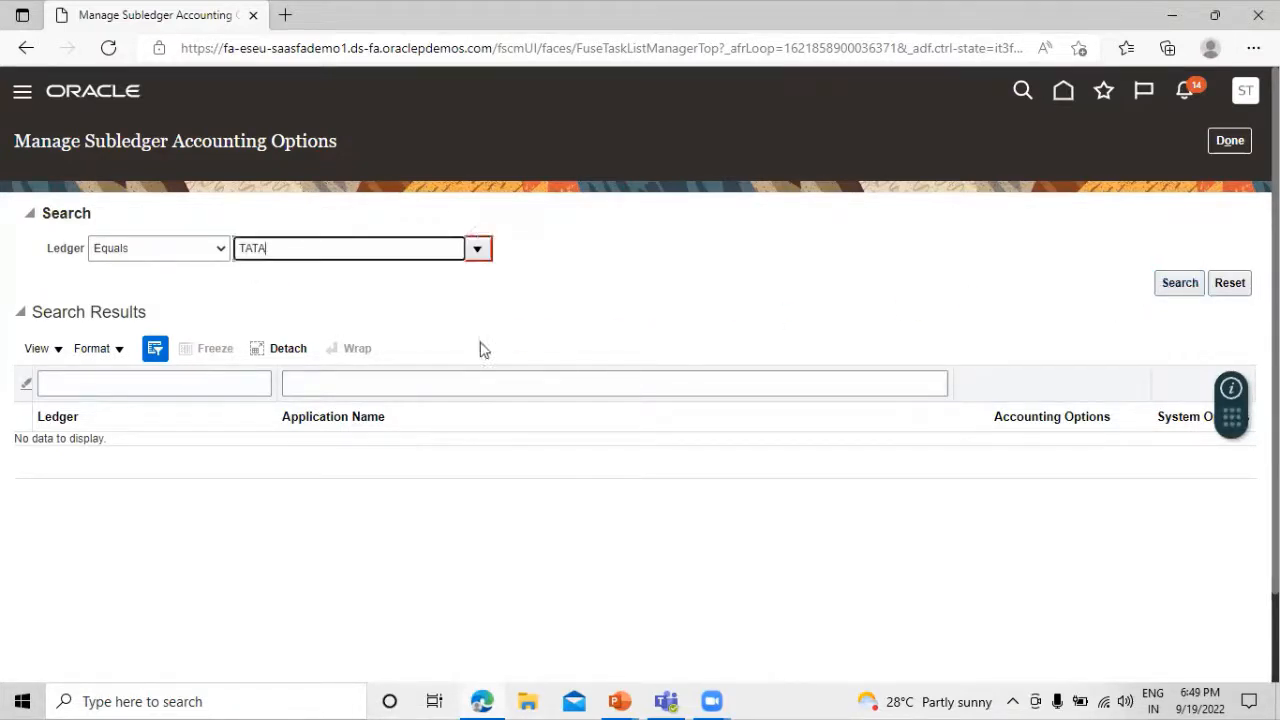
click(221, 248)
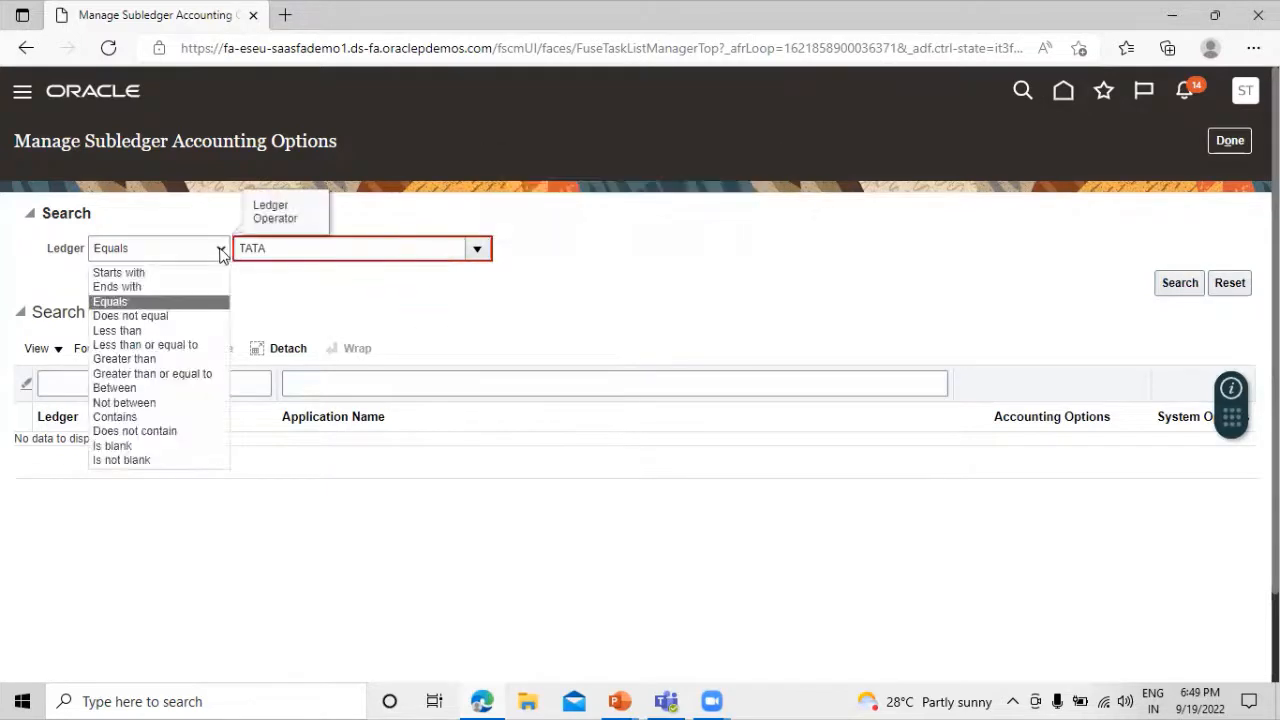
click(178, 416)
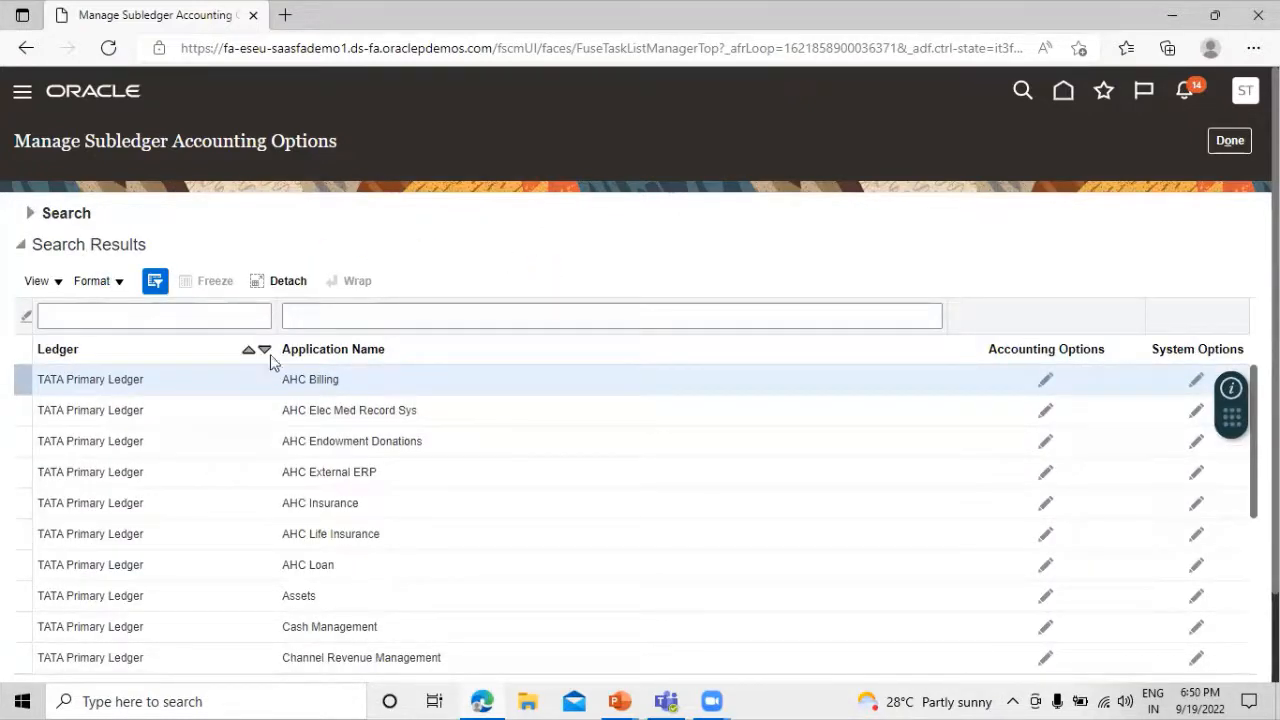
scroll(273, 390, down, 2)
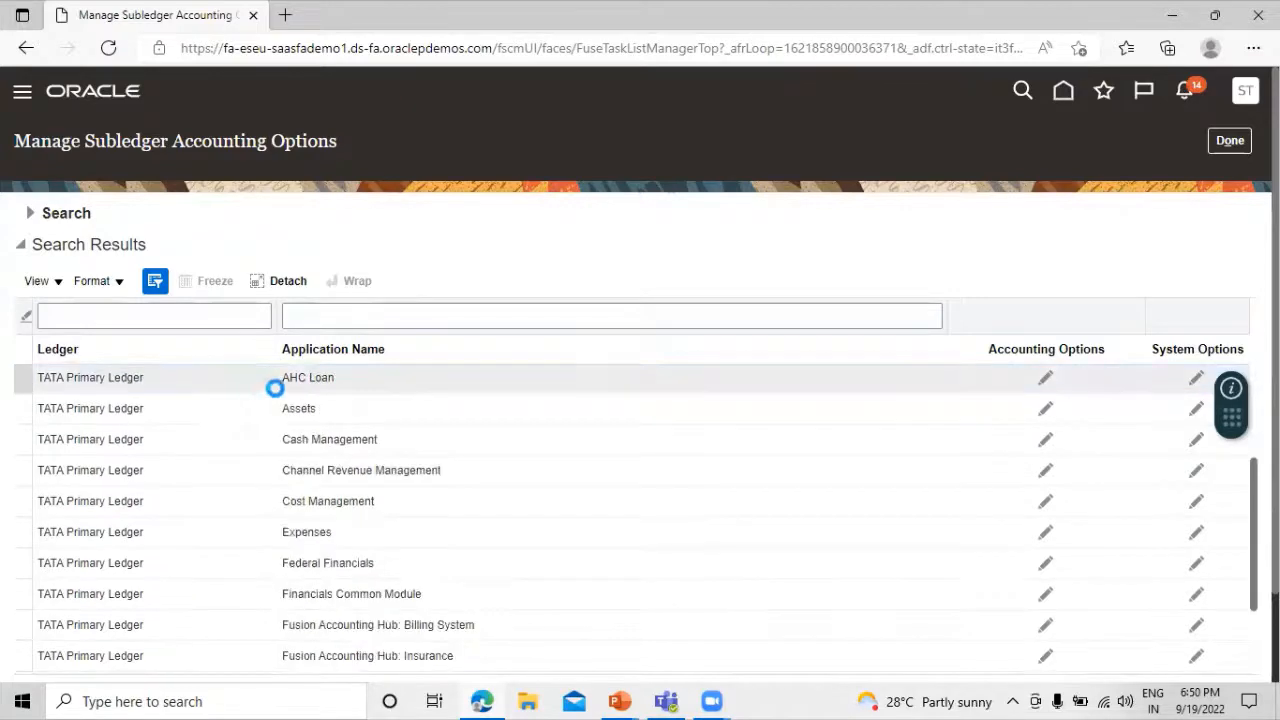
scroll(275, 388, down, 6)
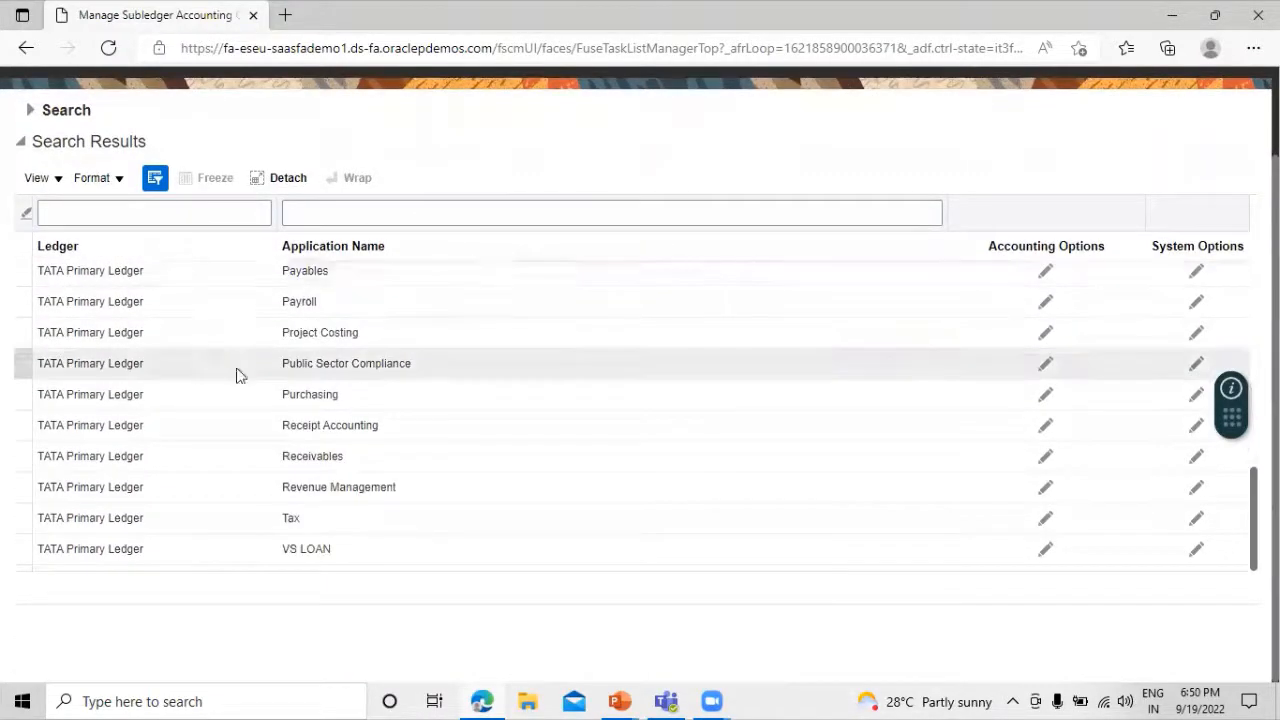
Open the accounting options of the Purchasing application for TATA Primary Ledger for editing
scroll(237, 375, up, 3)
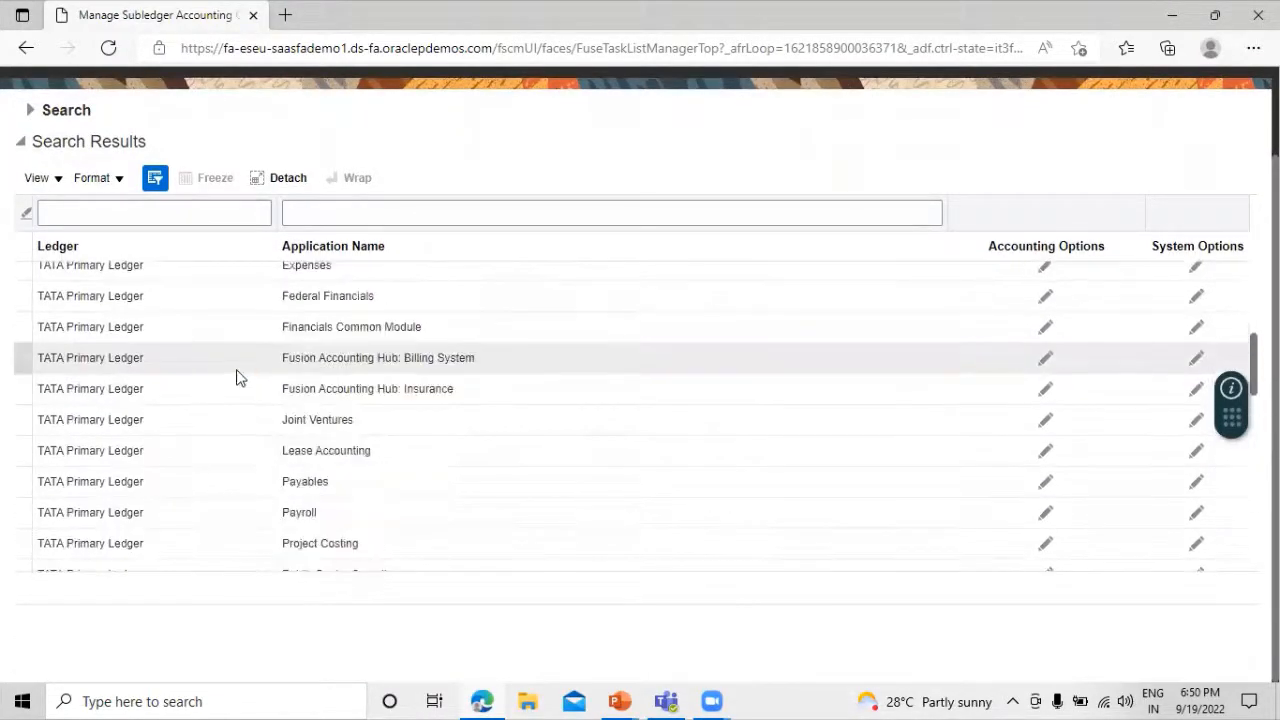
scroll(237, 376, down, 10)
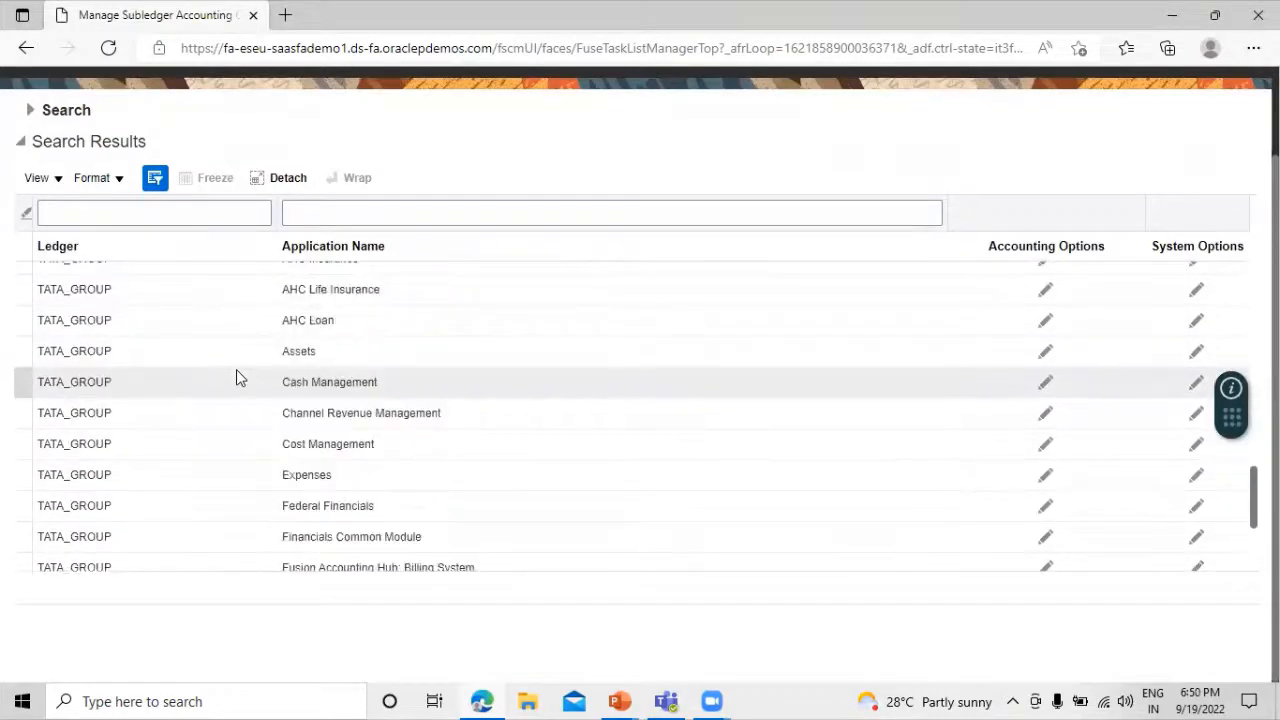
scroll(235, 369, up, 15)
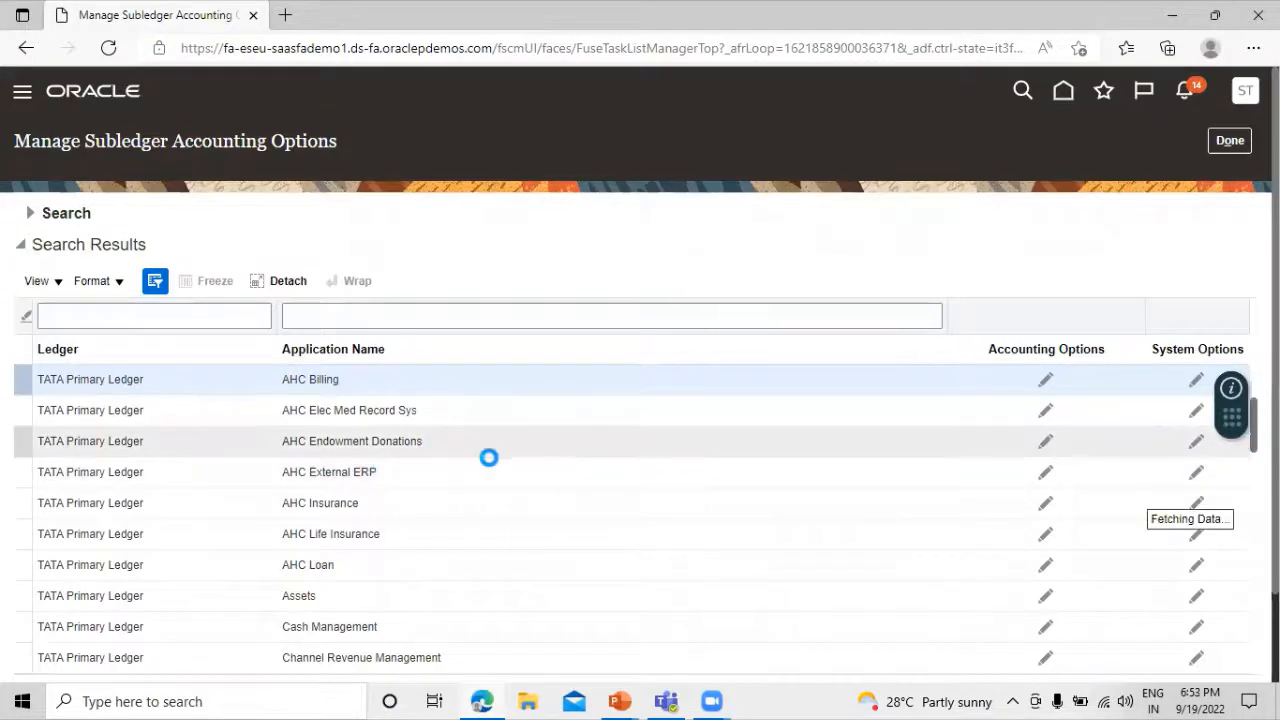
scroll(489, 460, down, 3)
scroll(489, 465, down, 1)
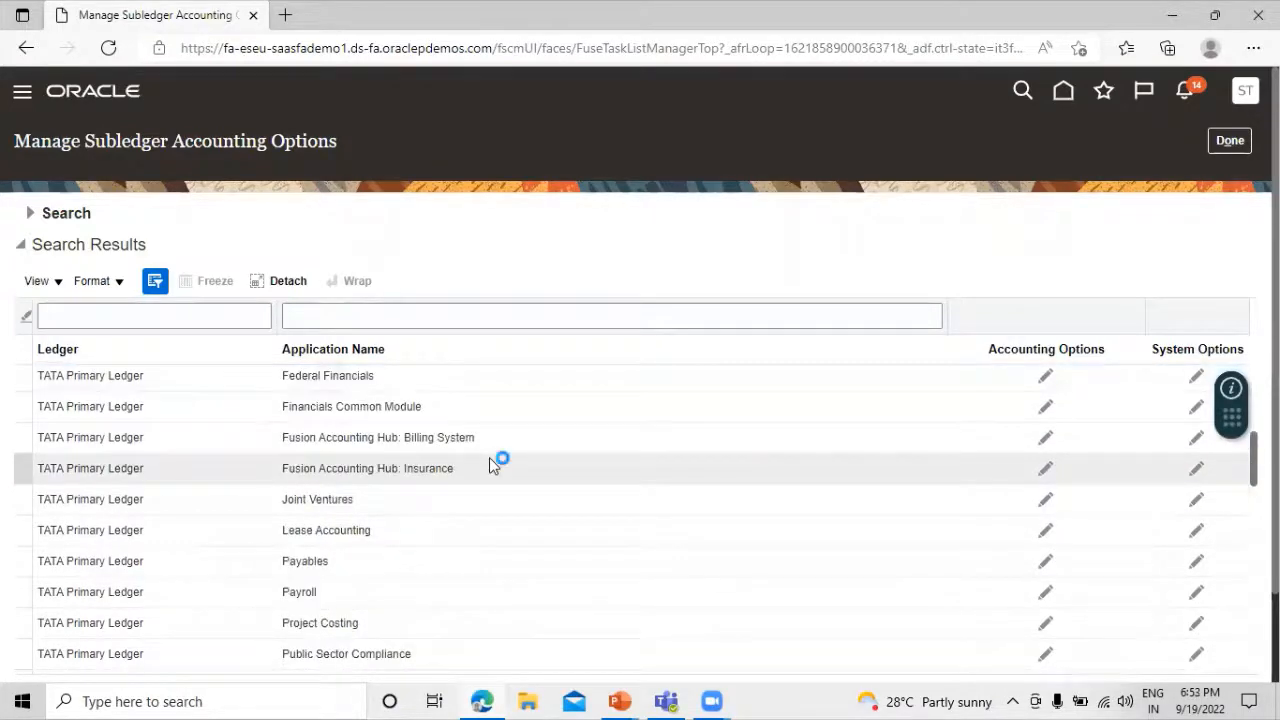
scroll(489, 462, down, 1)
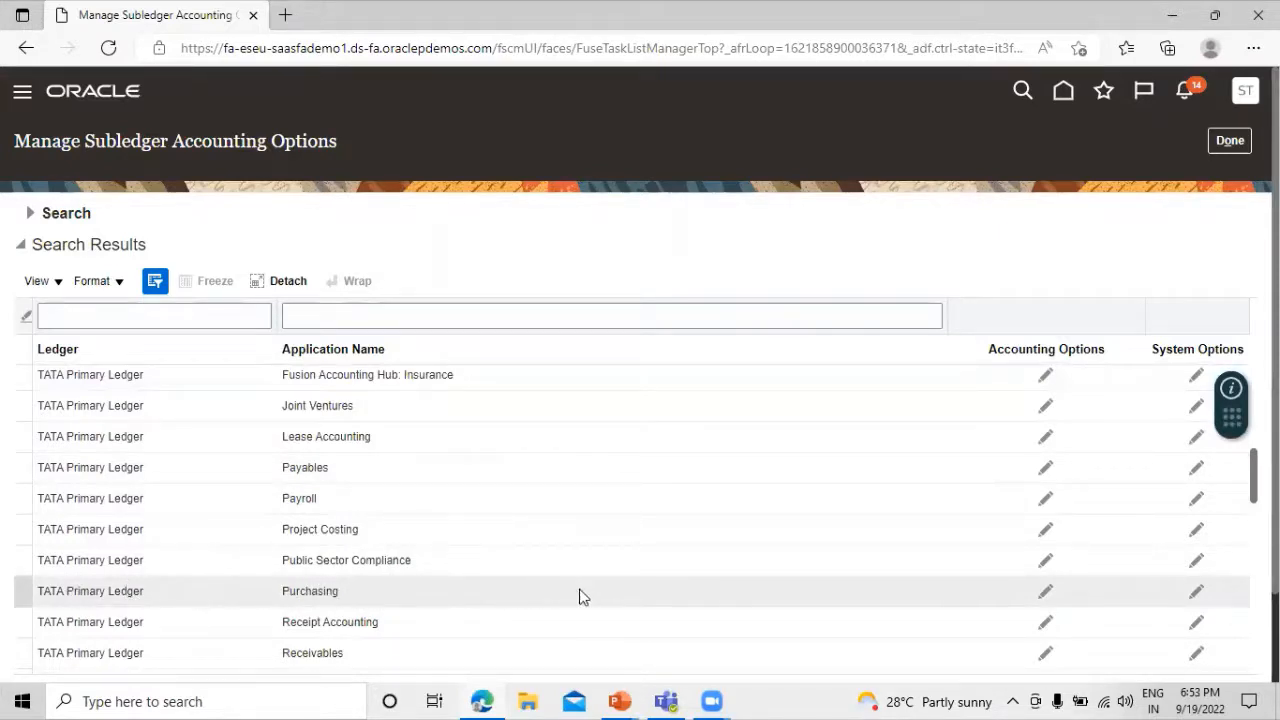
click(1046, 593)
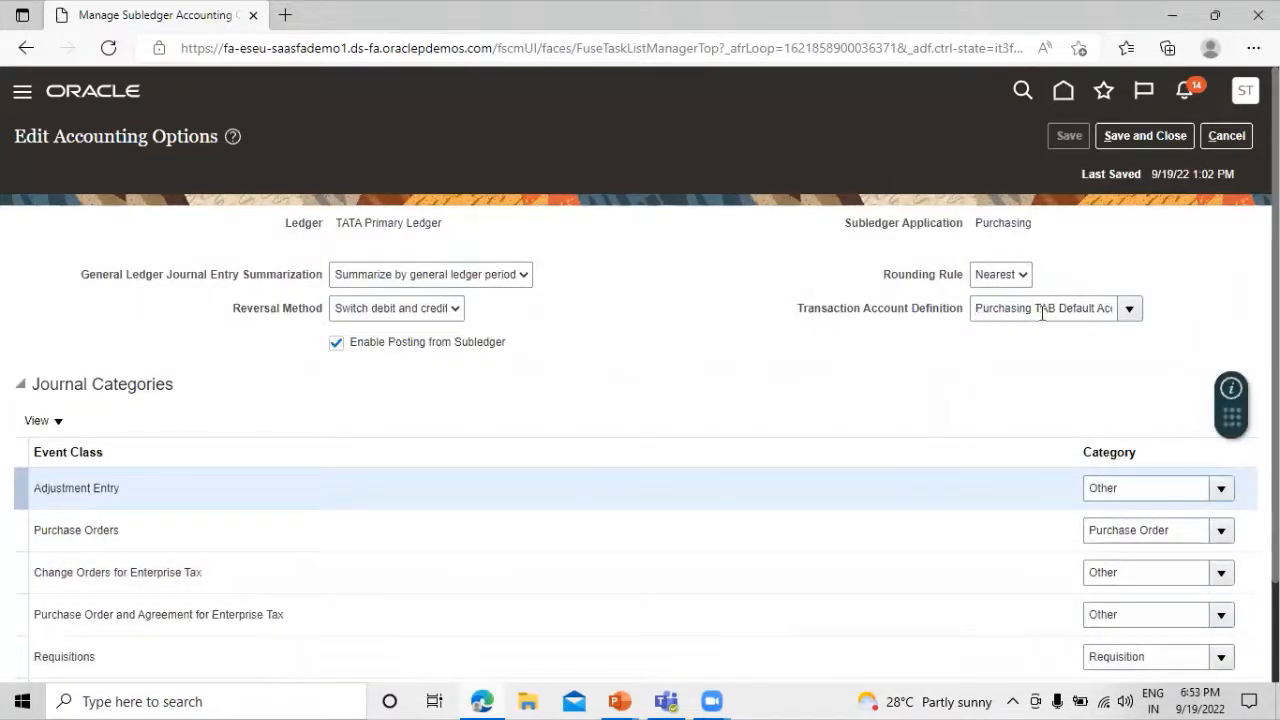
Assign TATA PO TAB as the transaction account definition, then save and close the accounting options
click(1129, 309)
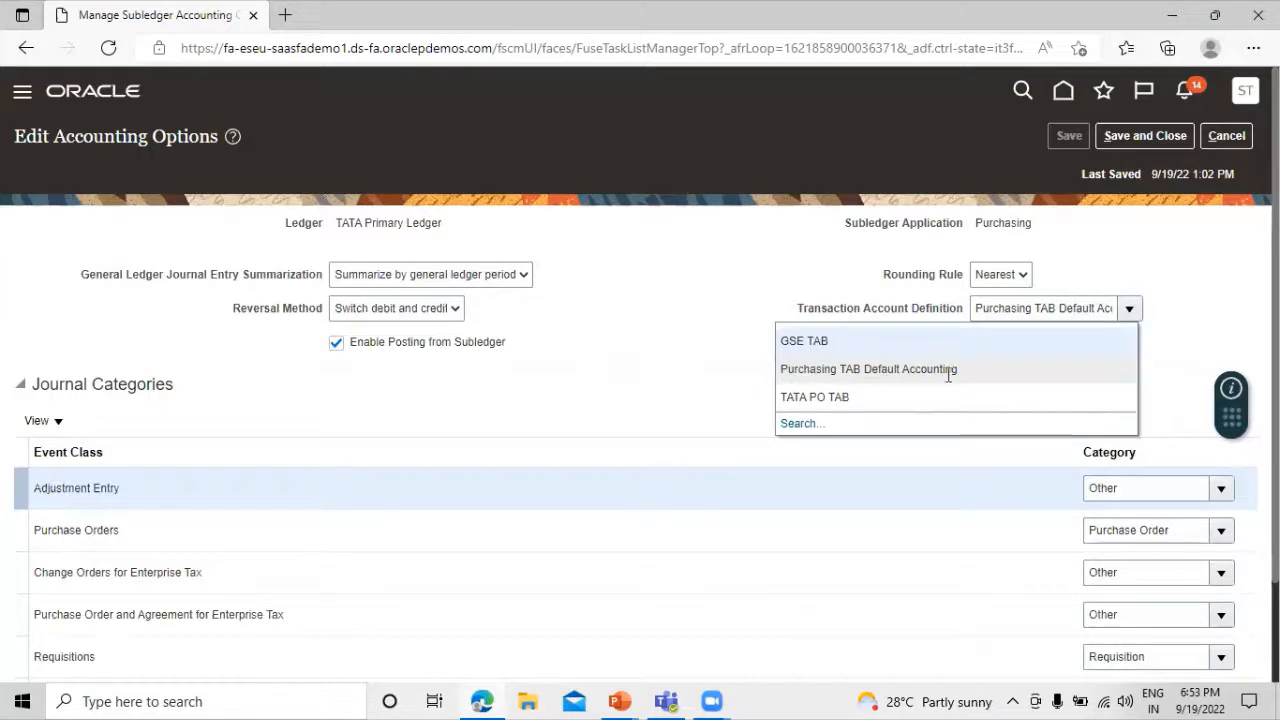
click(820, 397)
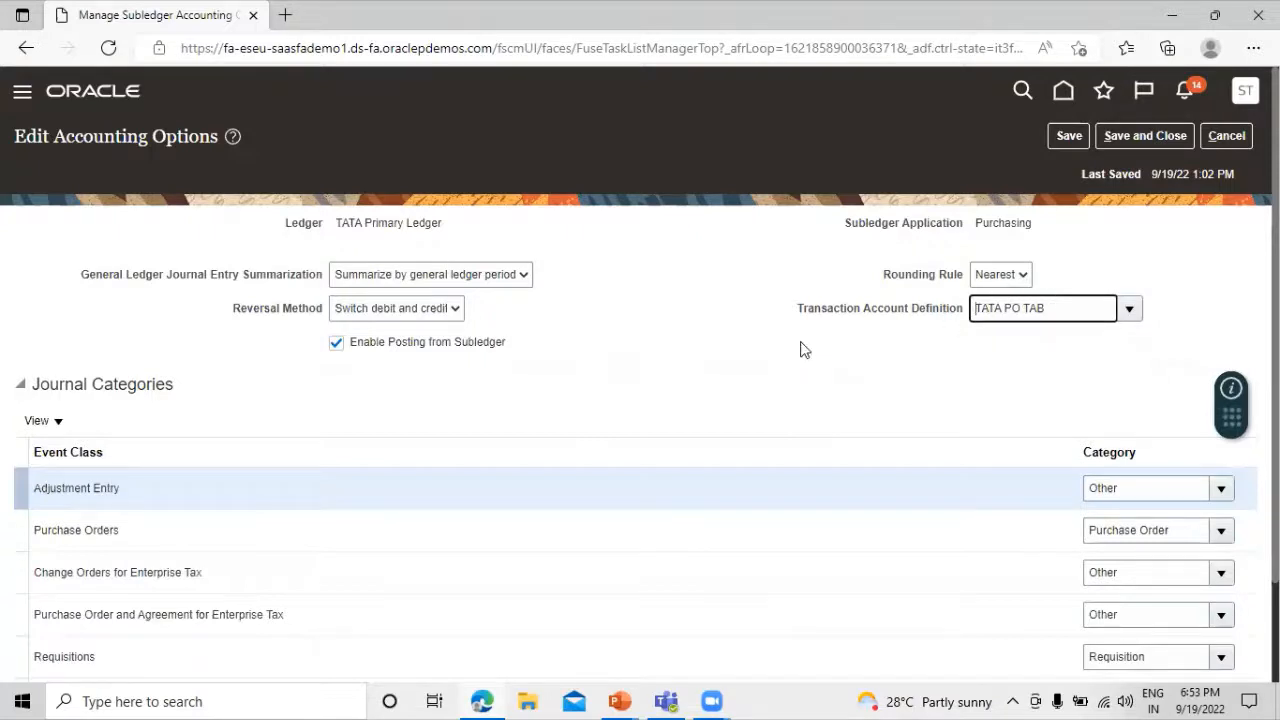
click(1145, 135)
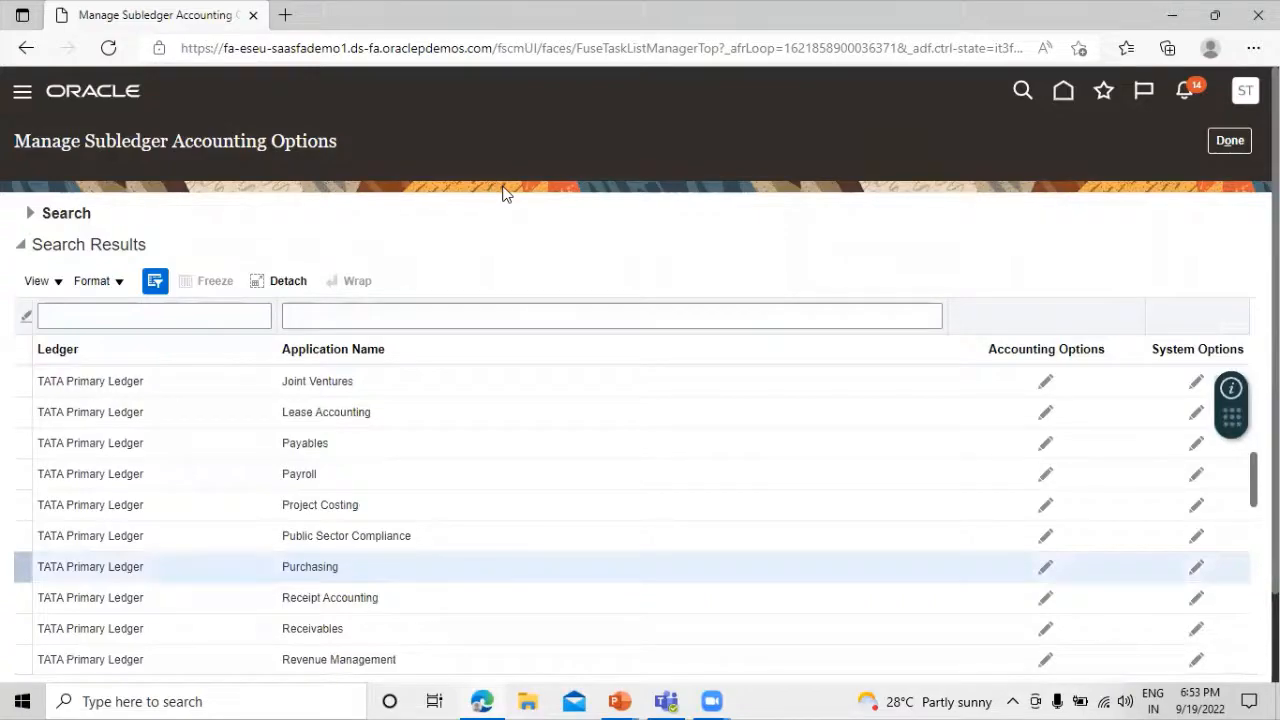
key(alt+Tab)
key(alt+Tab)
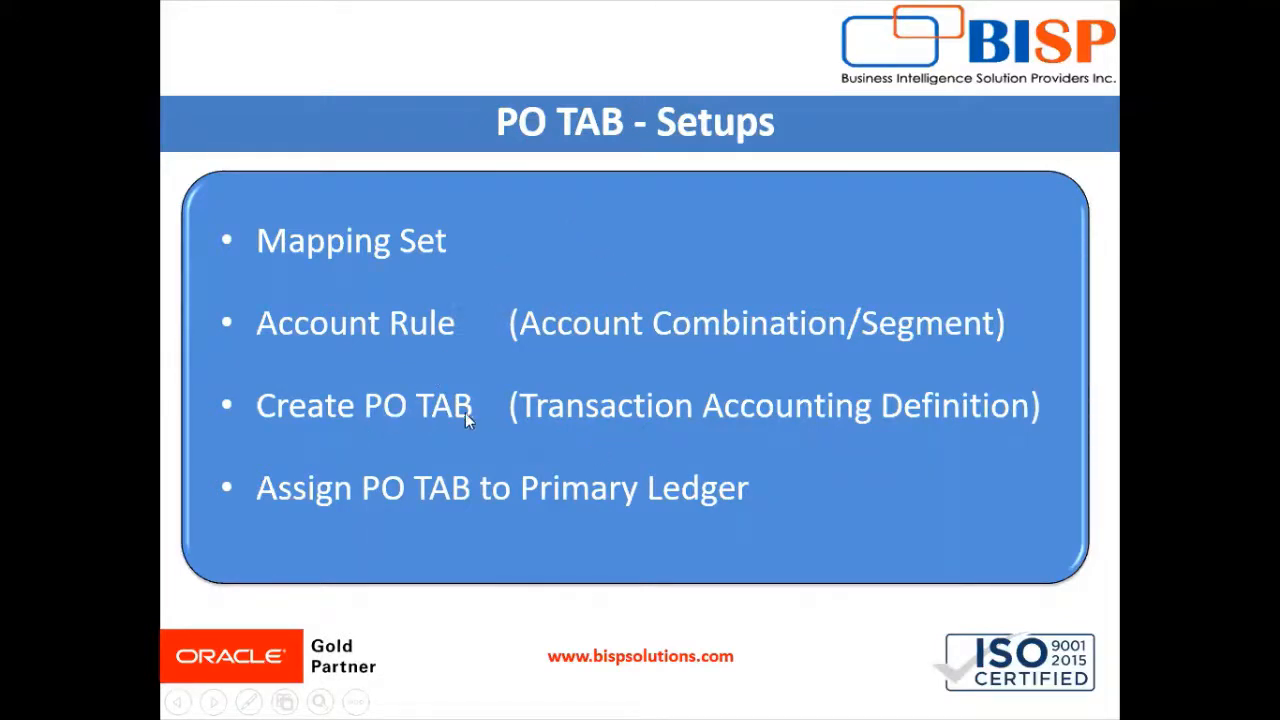
click(755, 257)
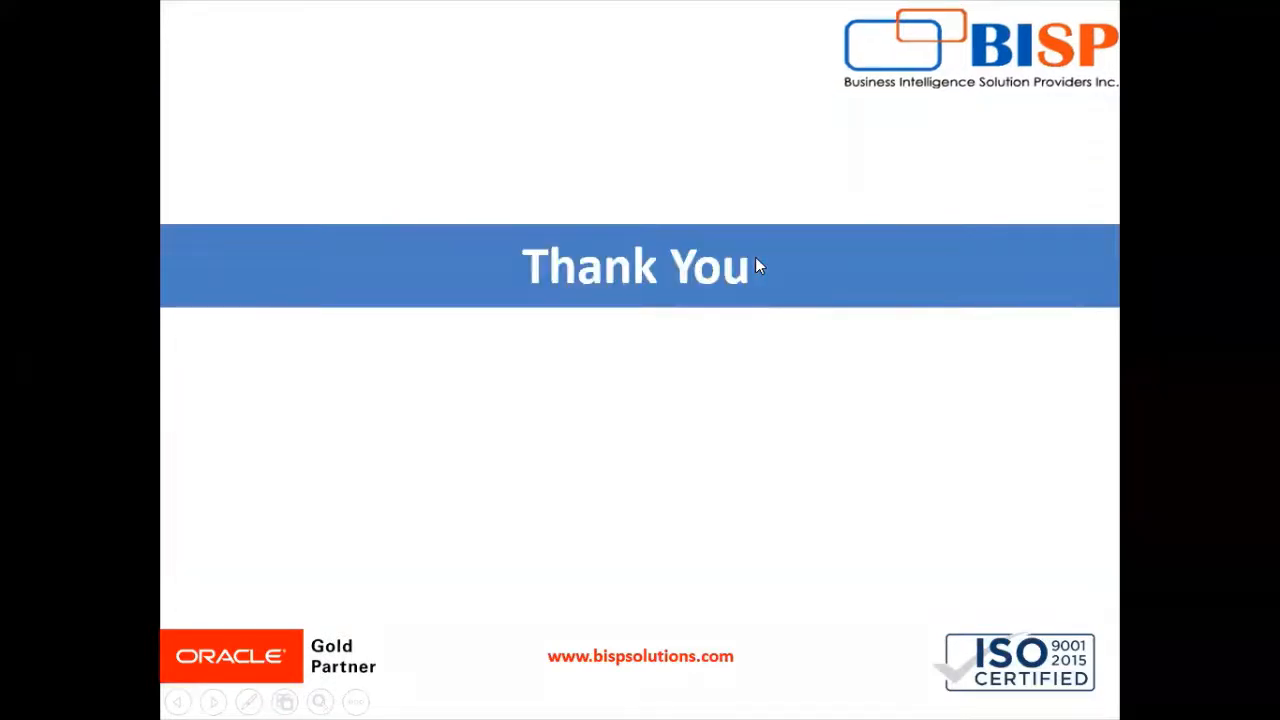